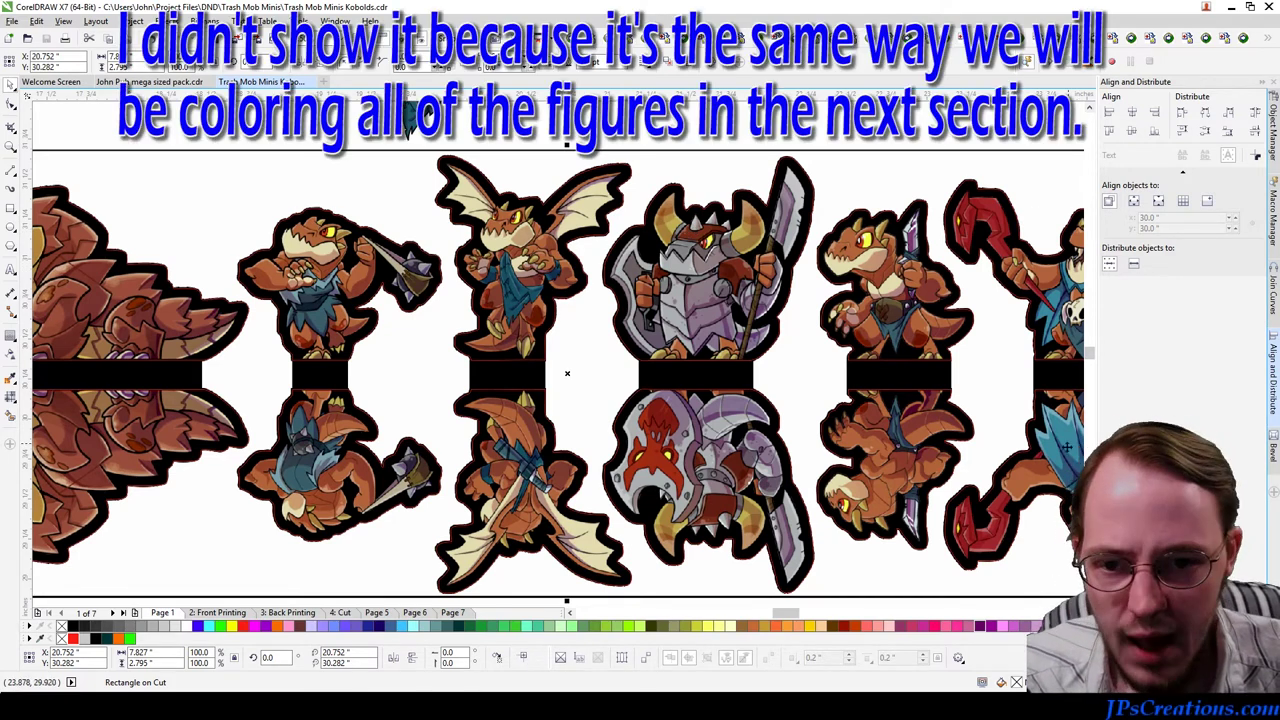
pyautogui.click(1089, 585)
pyautogui.click(1089, 585)
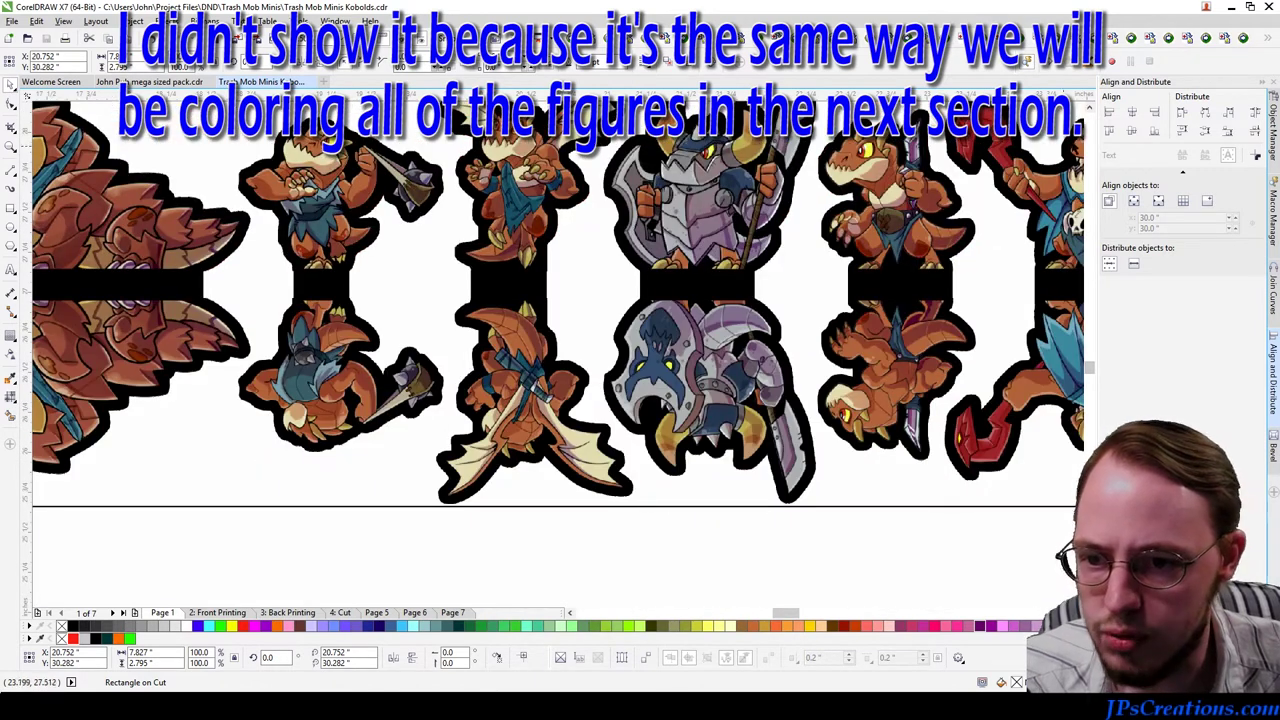
pyautogui.click(1089, 127)
pyautogui.click(1089, 127)
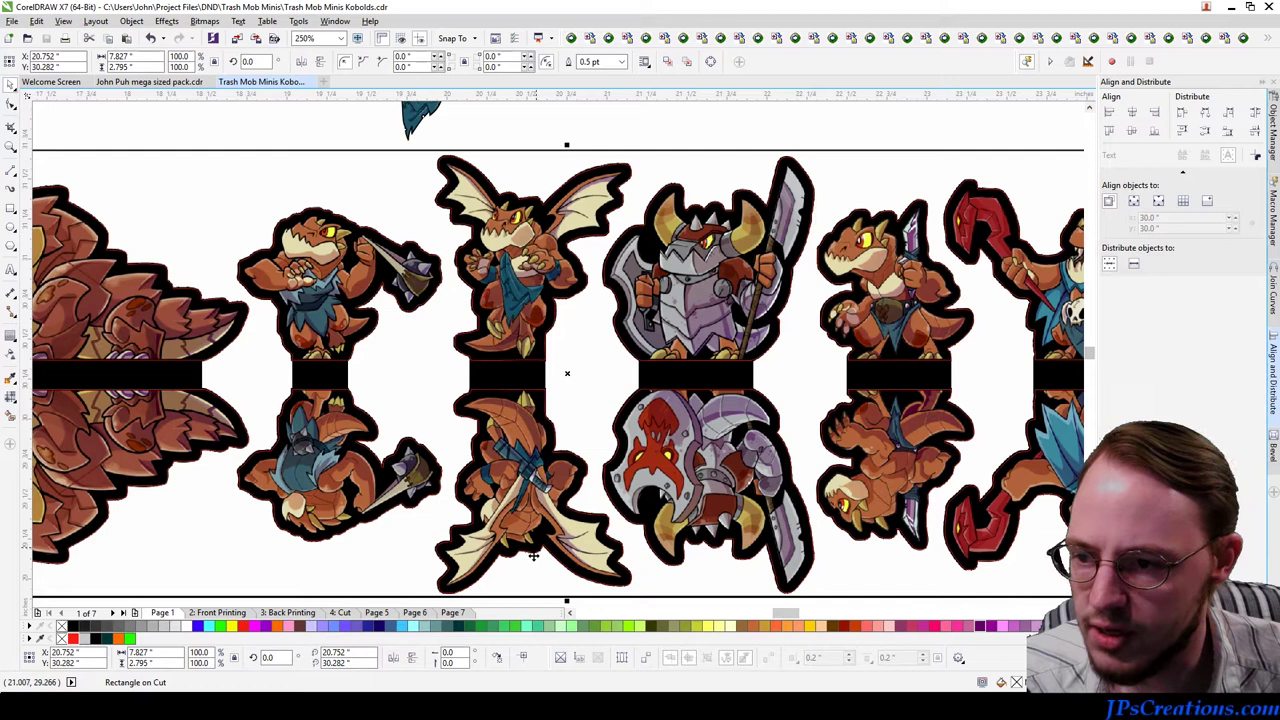
pyautogui.click(590, 613)
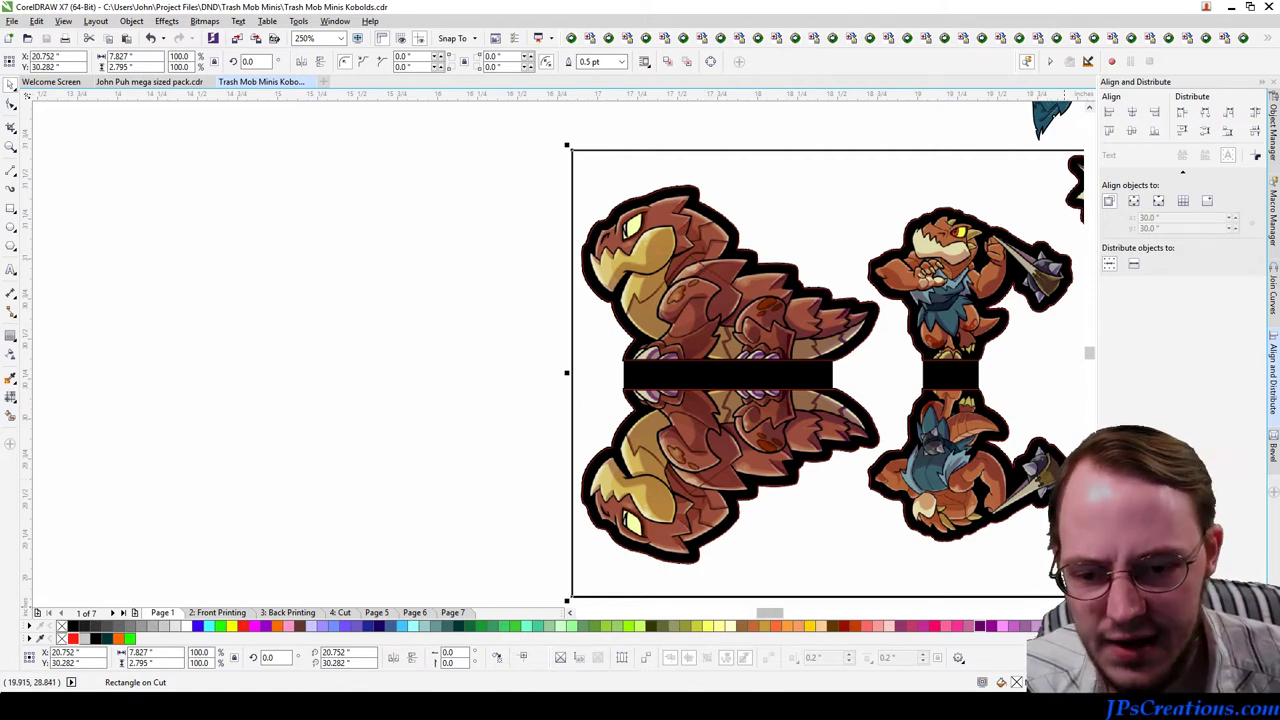
pyautogui.click(1077, 612)
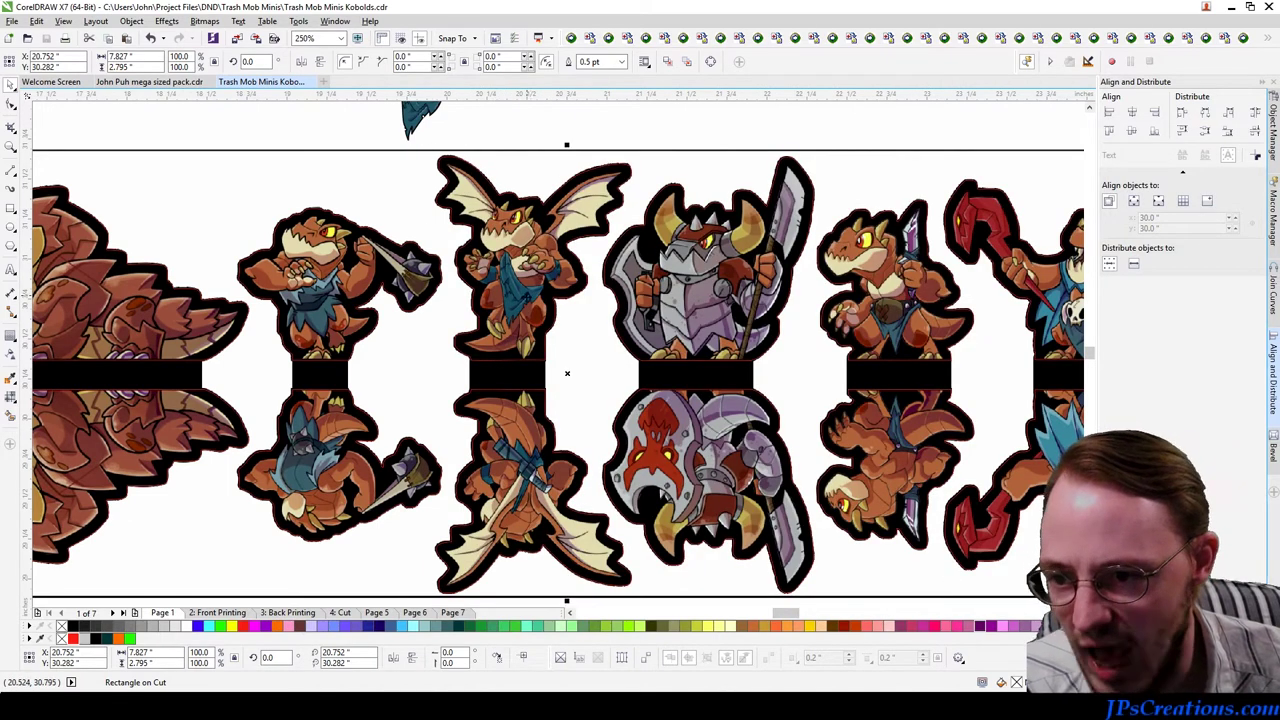
# Step: Move the loose blue cloth piece onto the large dragon's neck in the upper row
pyautogui.click(420, 122)
pyautogui.moveTo(415, 121); pyautogui.dragTo(546, 336)
pyautogui.hotkey('ctrl', 'z')
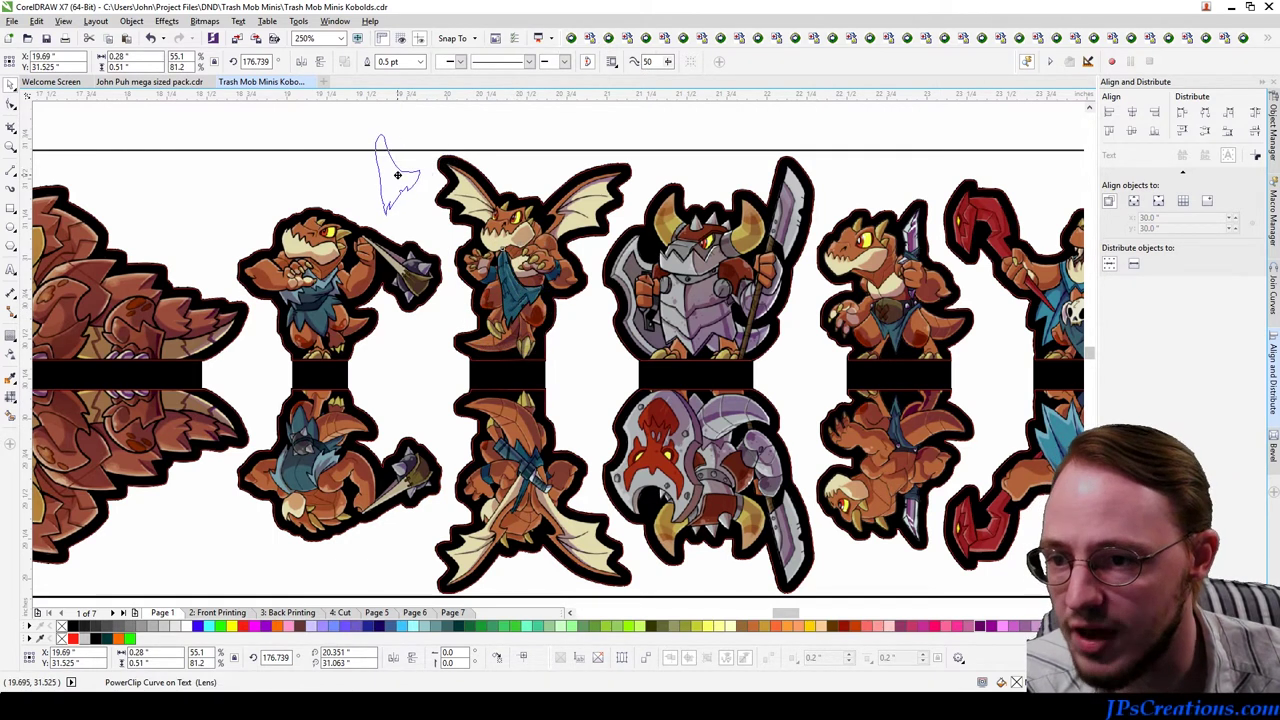
pyautogui.click(1273, 130)
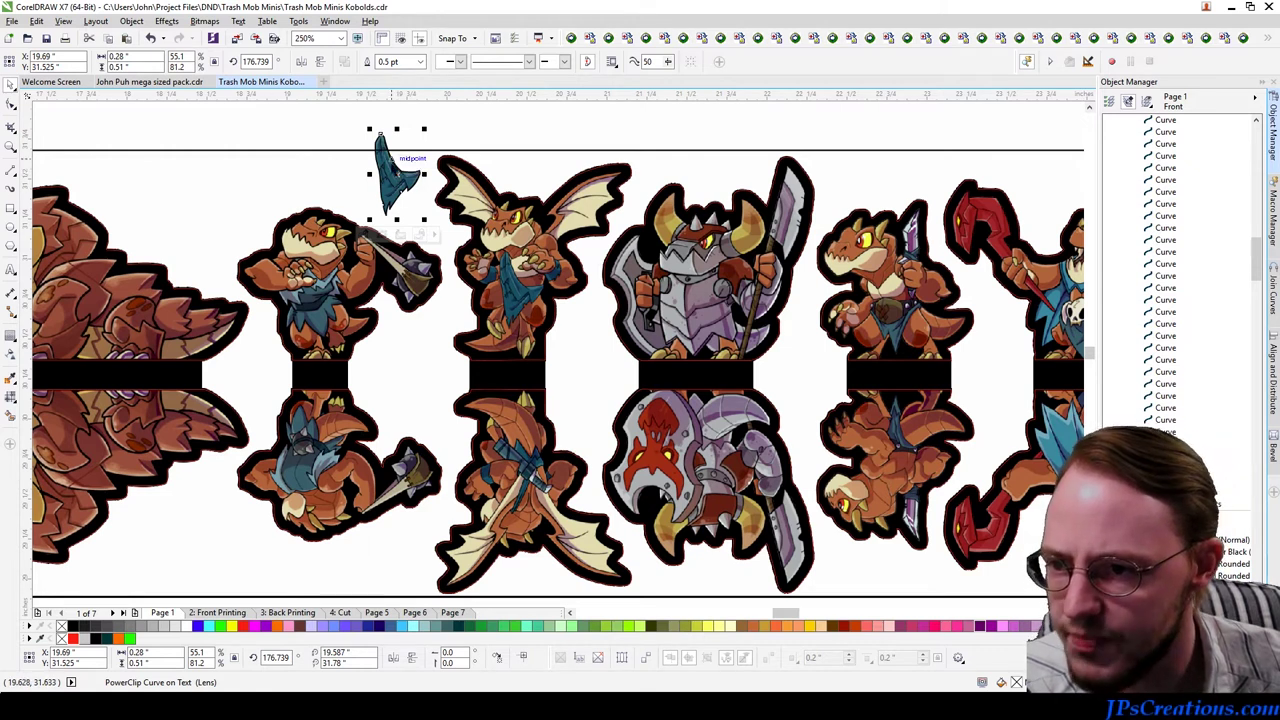
pyautogui.moveTo(402, 165); pyautogui.dragTo(597, 294)
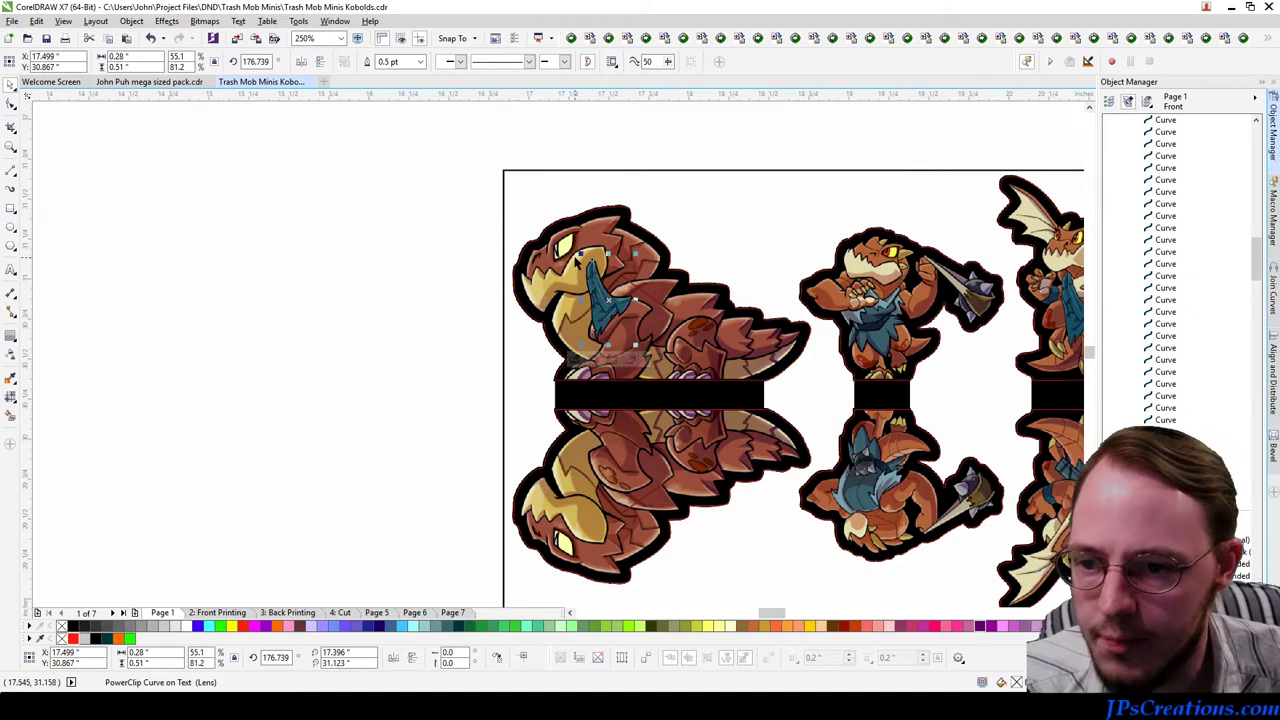
# Step: Stretch, rotate and mirror the blue cloth horizontally to about 0.53 by 0.49 inches at about 306 degrees
pyautogui.moveTo(580, 299); pyautogui.dragTo(533, 299)
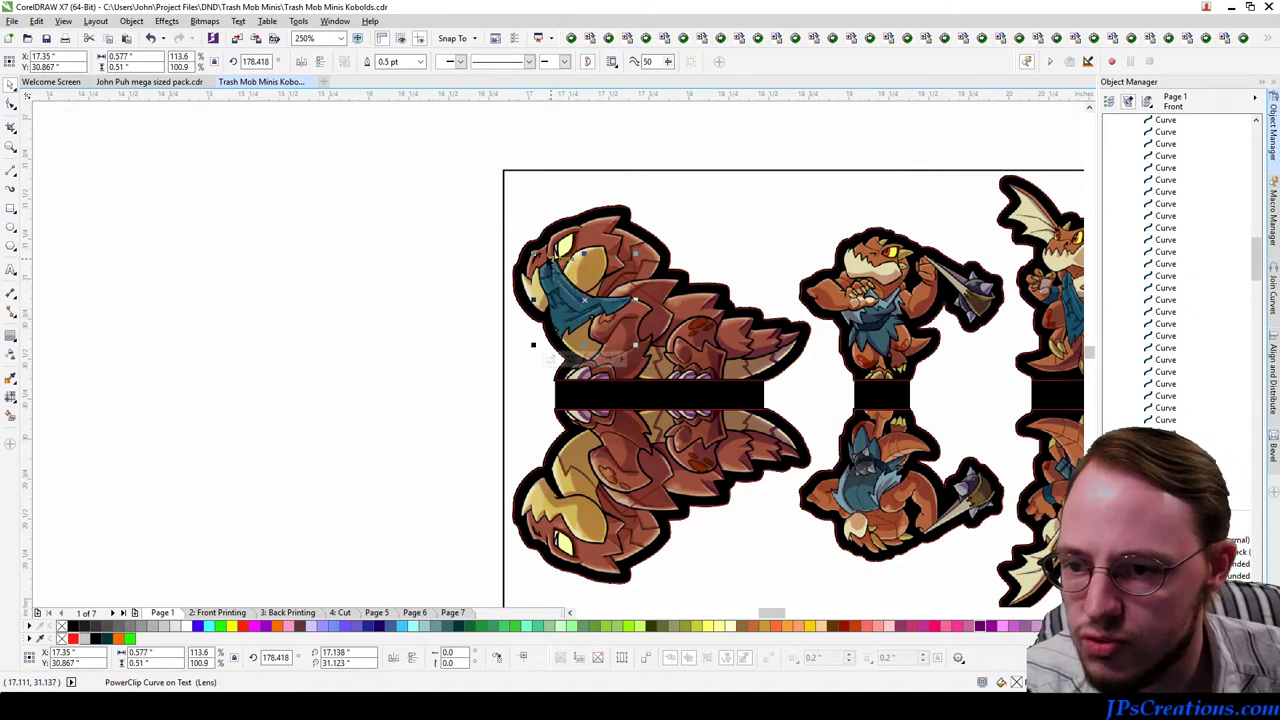
pyautogui.moveTo(534, 300); pyautogui.dragTo(534, 283)
pyautogui.moveTo(533, 335); pyautogui.dragTo(531, 334)
pyautogui.moveTo(637, 336); pyautogui.dragTo(642, 199)
pyautogui.click(300, 62)
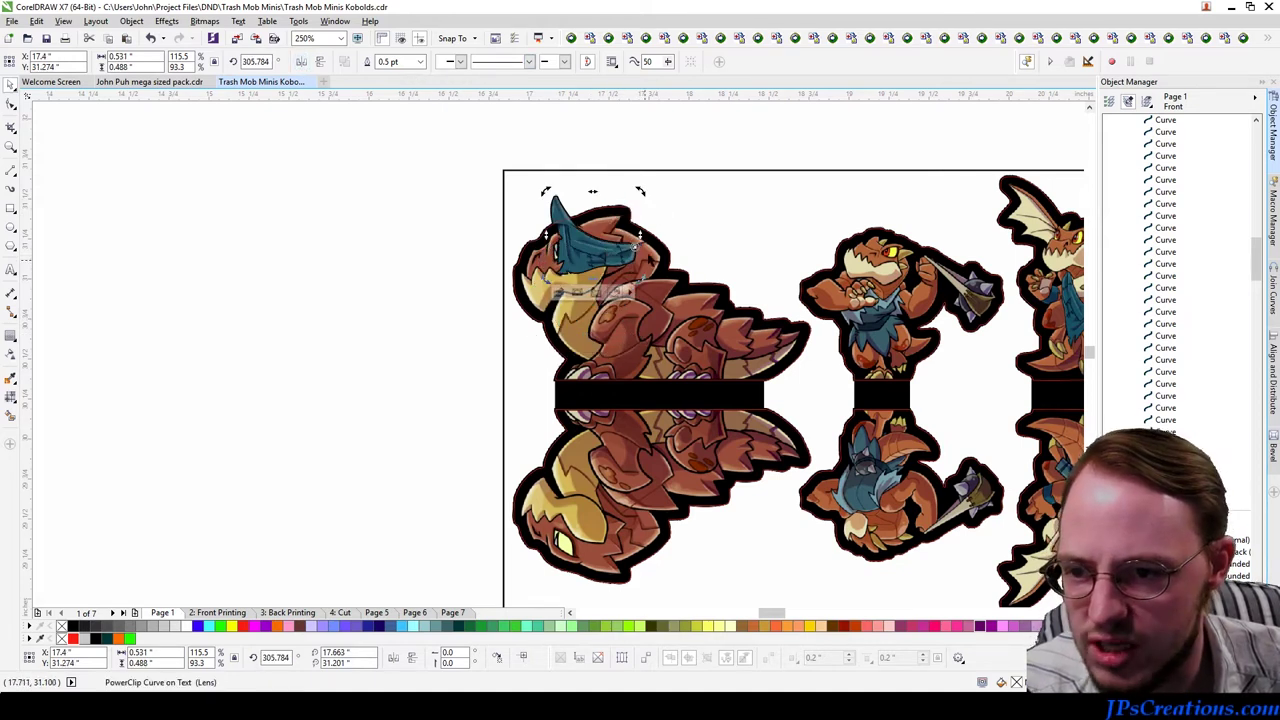
pyautogui.moveTo(640, 281); pyautogui.dragTo(668, 285)
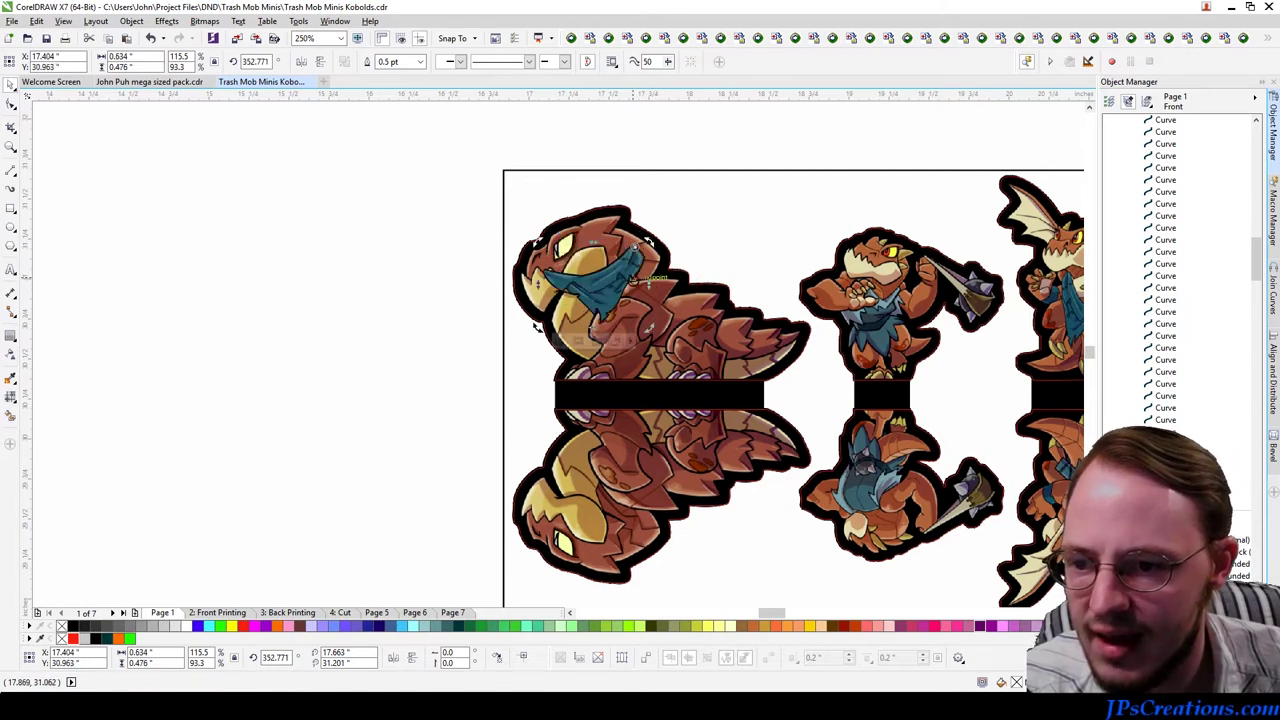
pyautogui.click(503, 332)
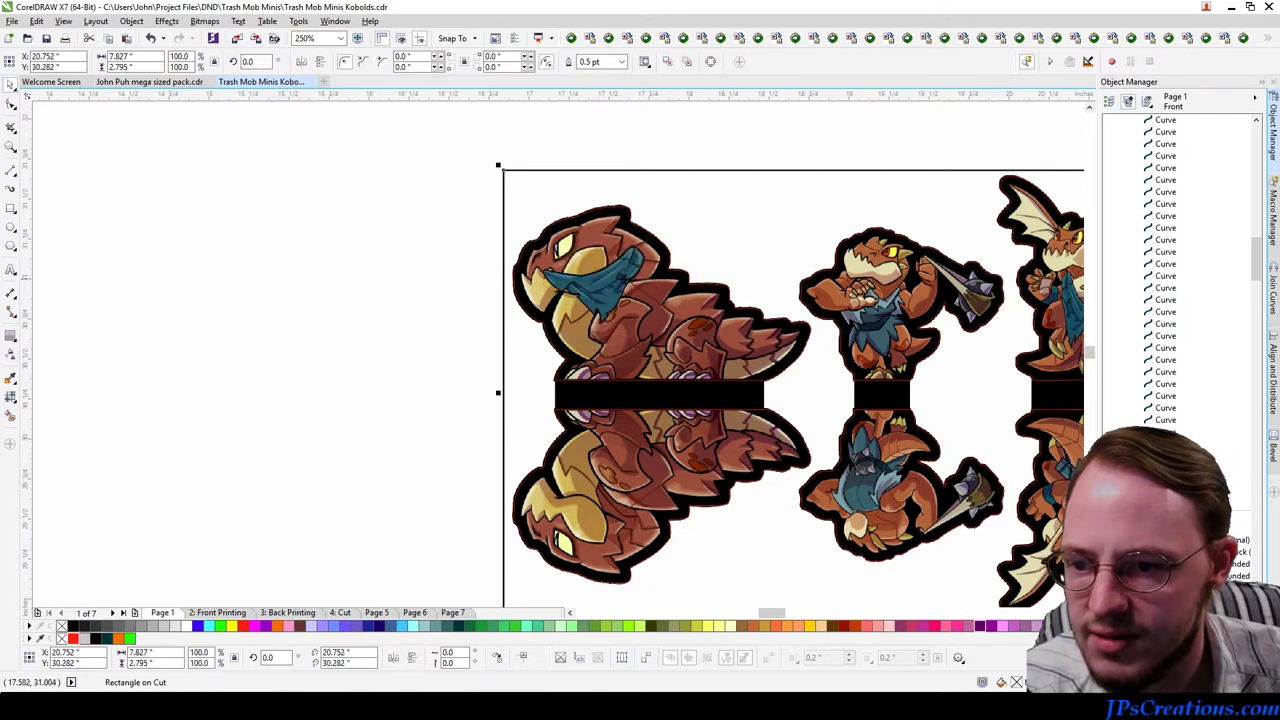
pyautogui.click(461, 252)
pyautogui.moveTo(457, 240); pyautogui.dragTo(653, 335)
pyautogui.click(616, 286)
pyautogui.moveTo(611, 288); pyautogui.dragTo(586, 336)
pyautogui.hotkey('ctrl', 'z')
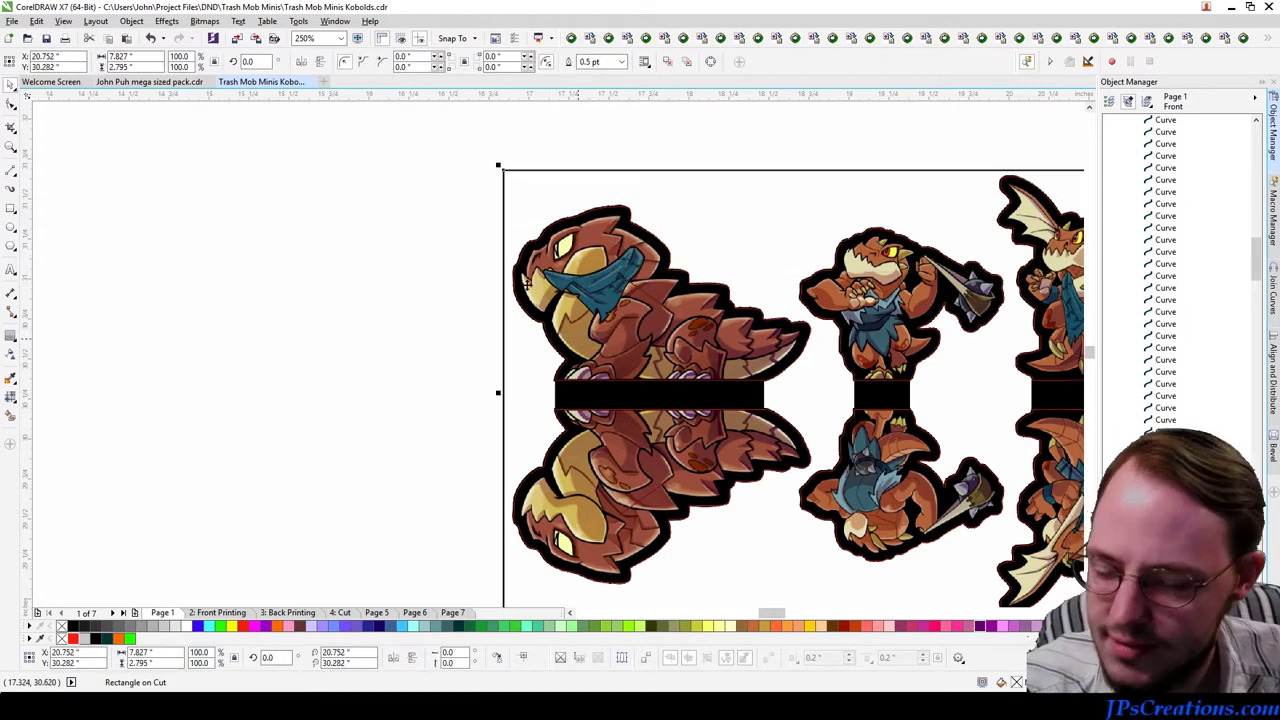
# Step: Reposition the blue cloth over the dragon's neck and reshape its upper tip below the jaw by moving and deleting nodes
pyautogui.moveTo(592, 236); pyautogui.dragTo(606, 298)
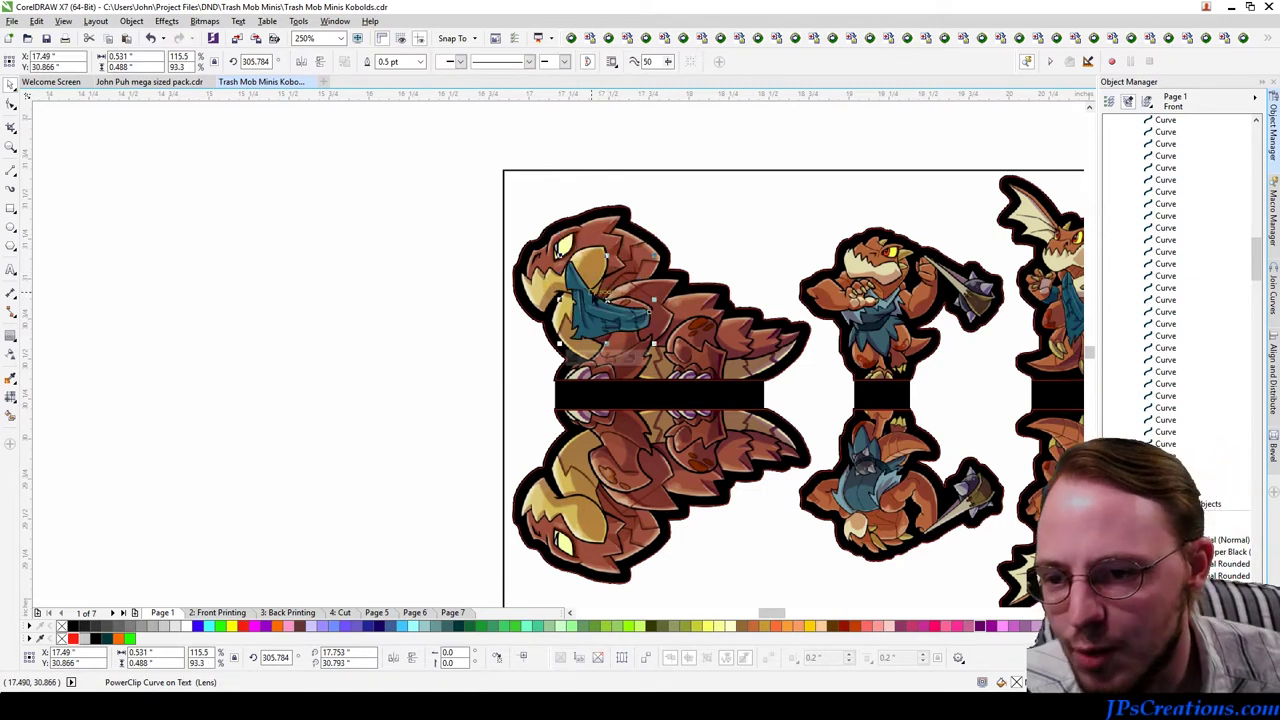
pyautogui.press('F10')
pyautogui.scroll(1, 586, 271)
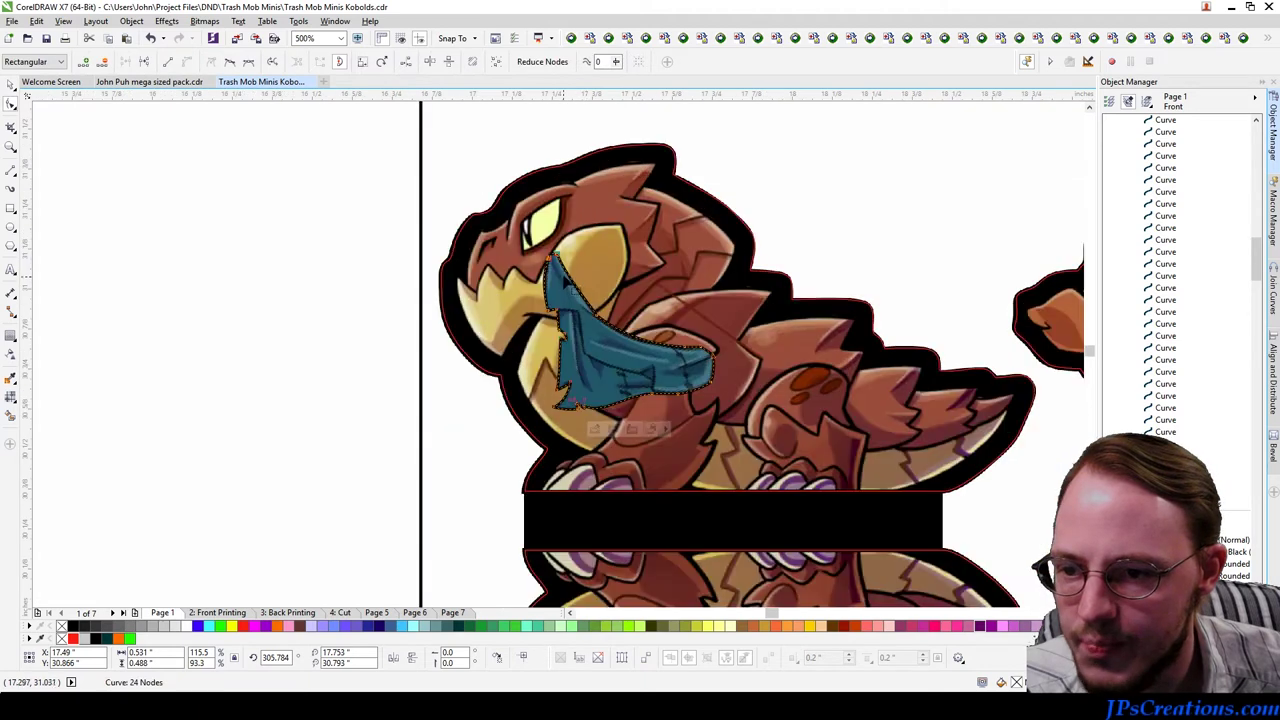
pyautogui.moveTo(557, 255); pyautogui.dragTo(579, 312)
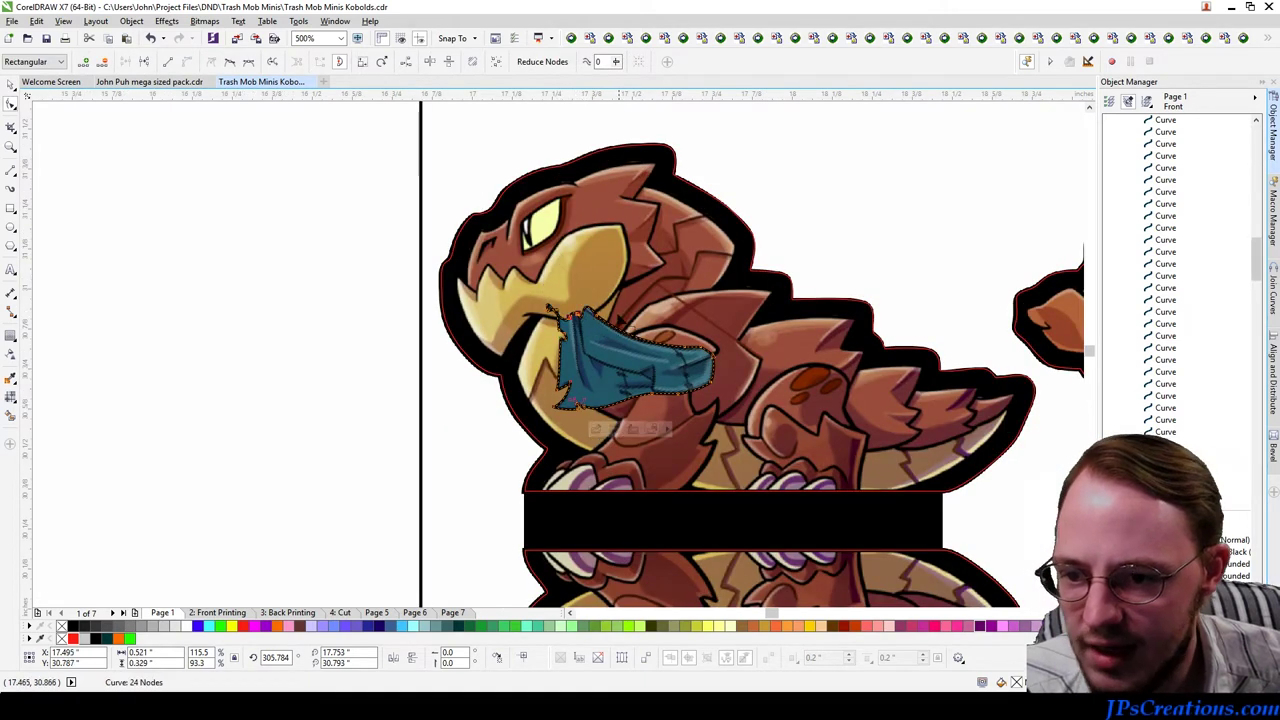
pyautogui.press('Delete')
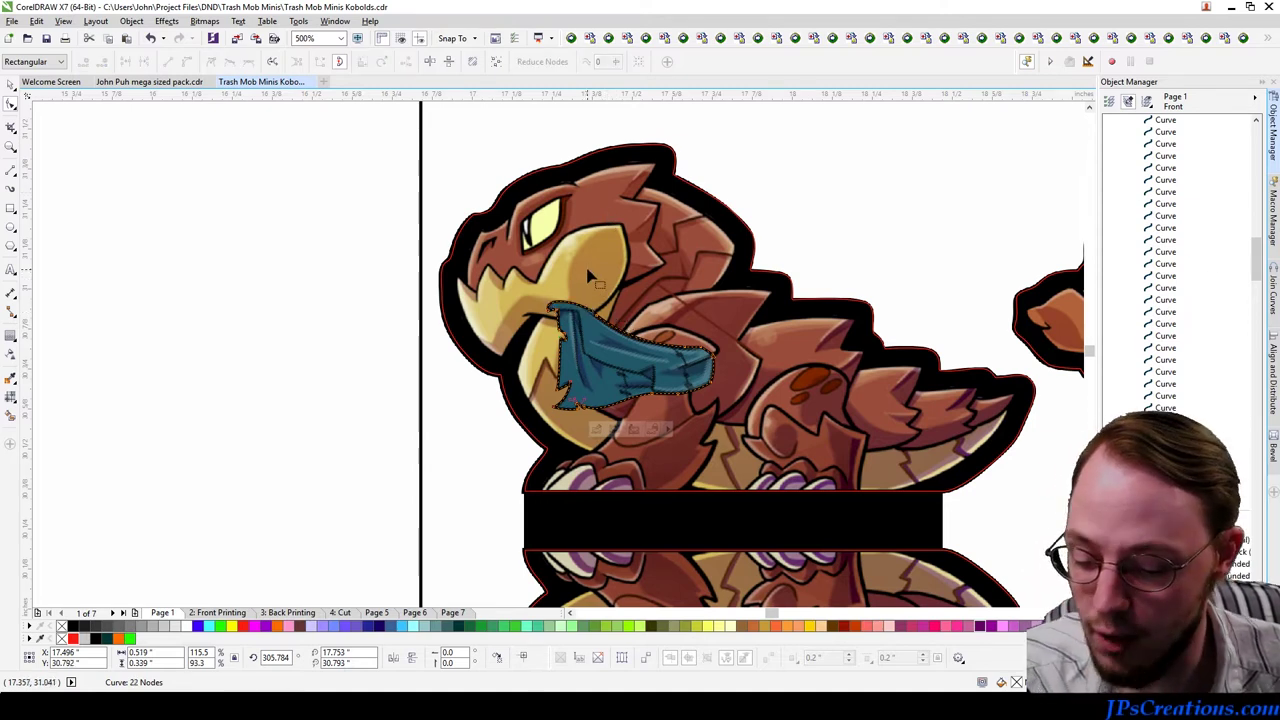
pyautogui.press('space')
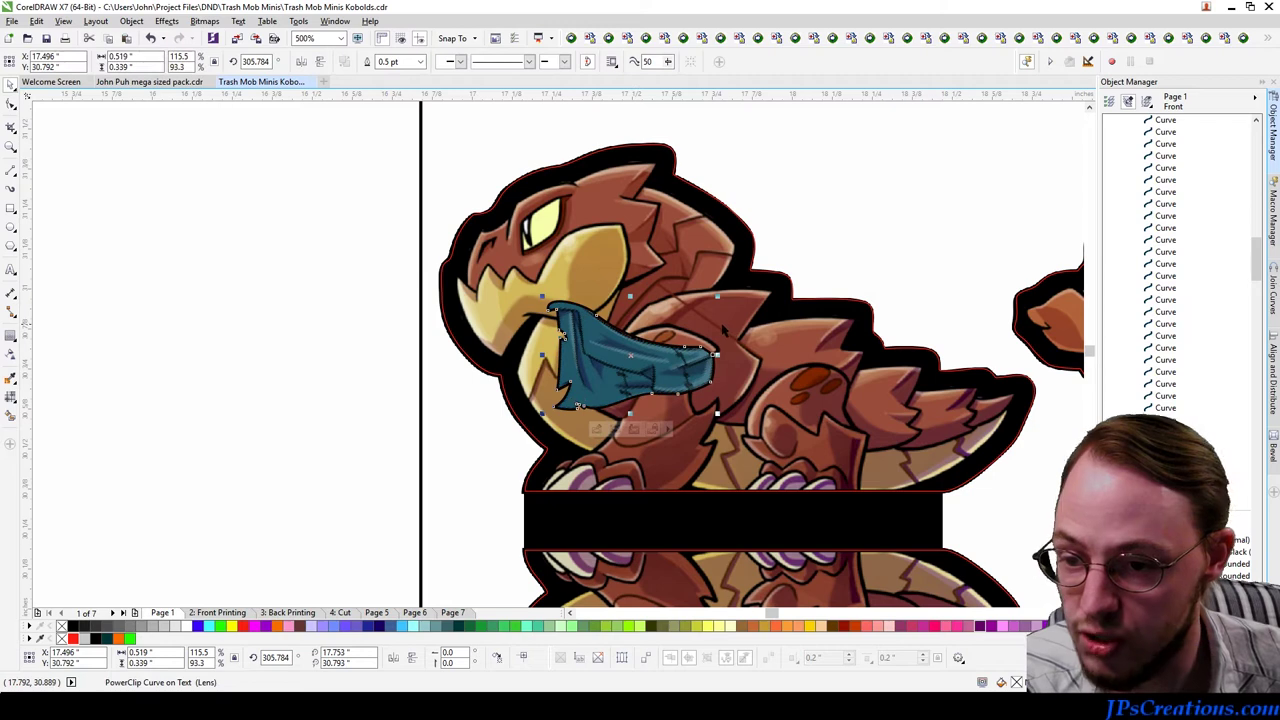
# Step: Cut the reshaped cloth from the upper dragon and select the finished kobold bitmap in the row below
pyautogui.hotkey('ctrl', 'x')
pyautogui.click(1090, 557)
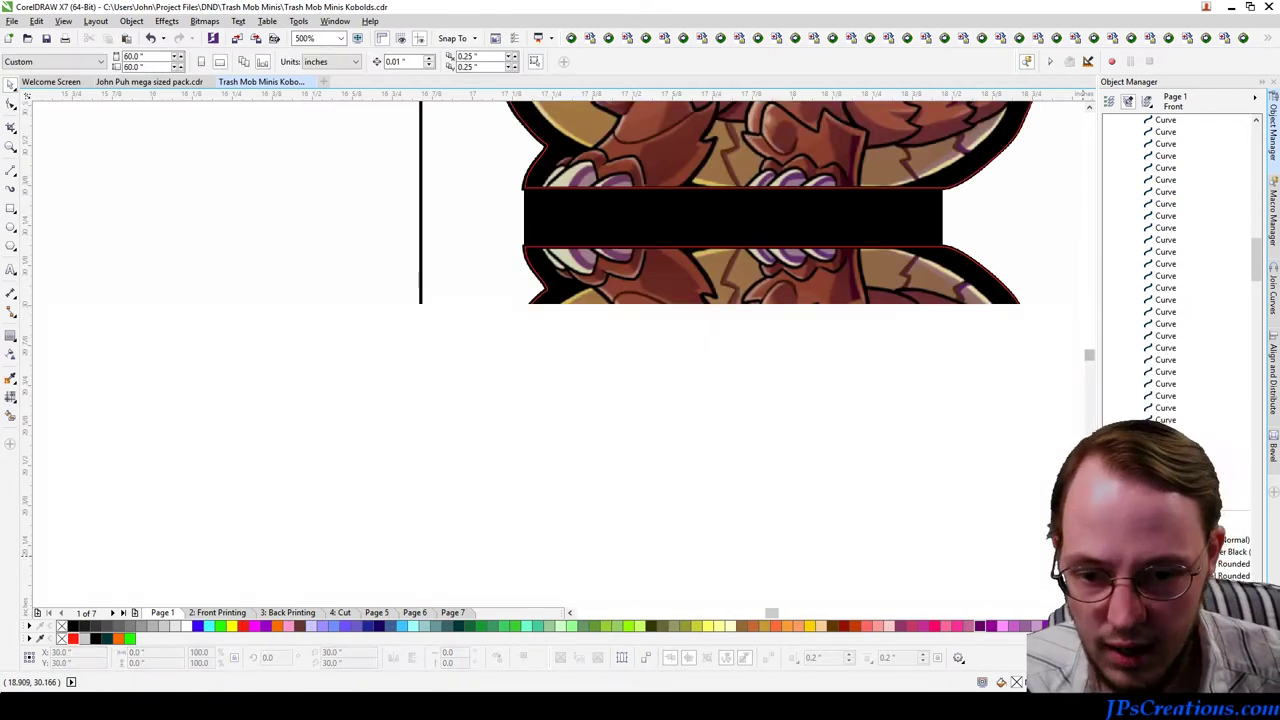
pyautogui.click(1090, 557)
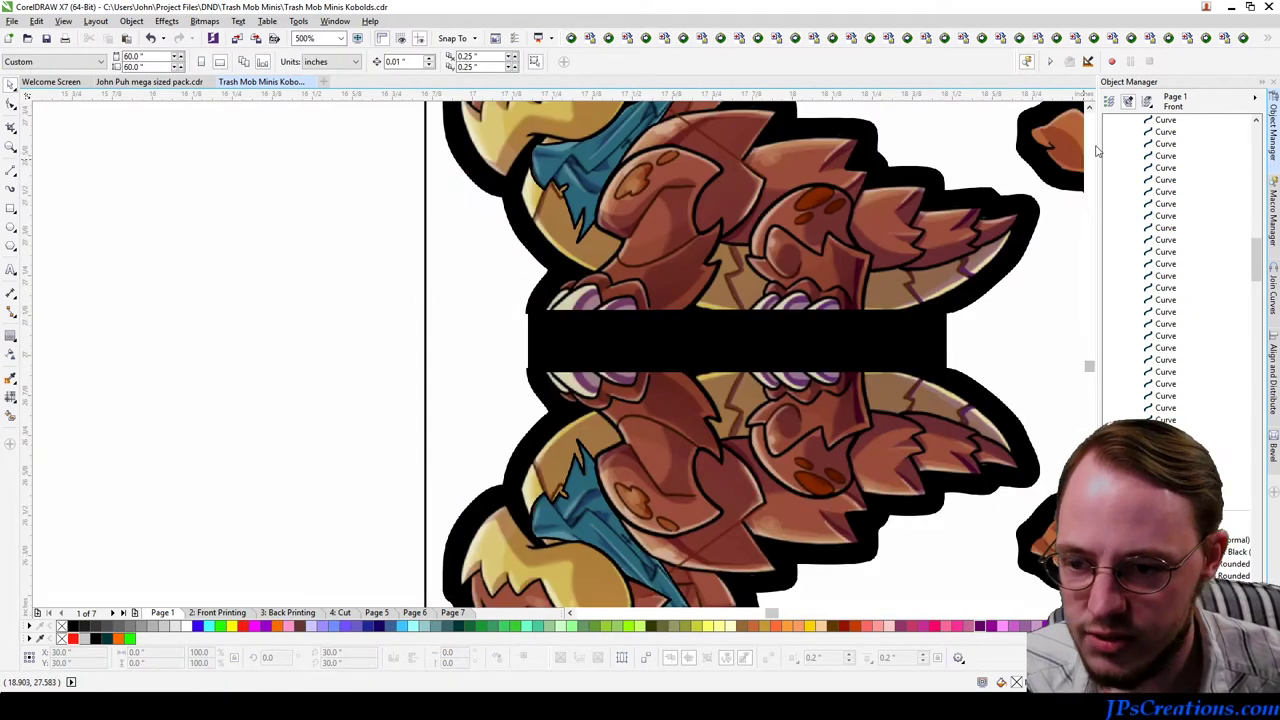
pyautogui.click(1090, 106)
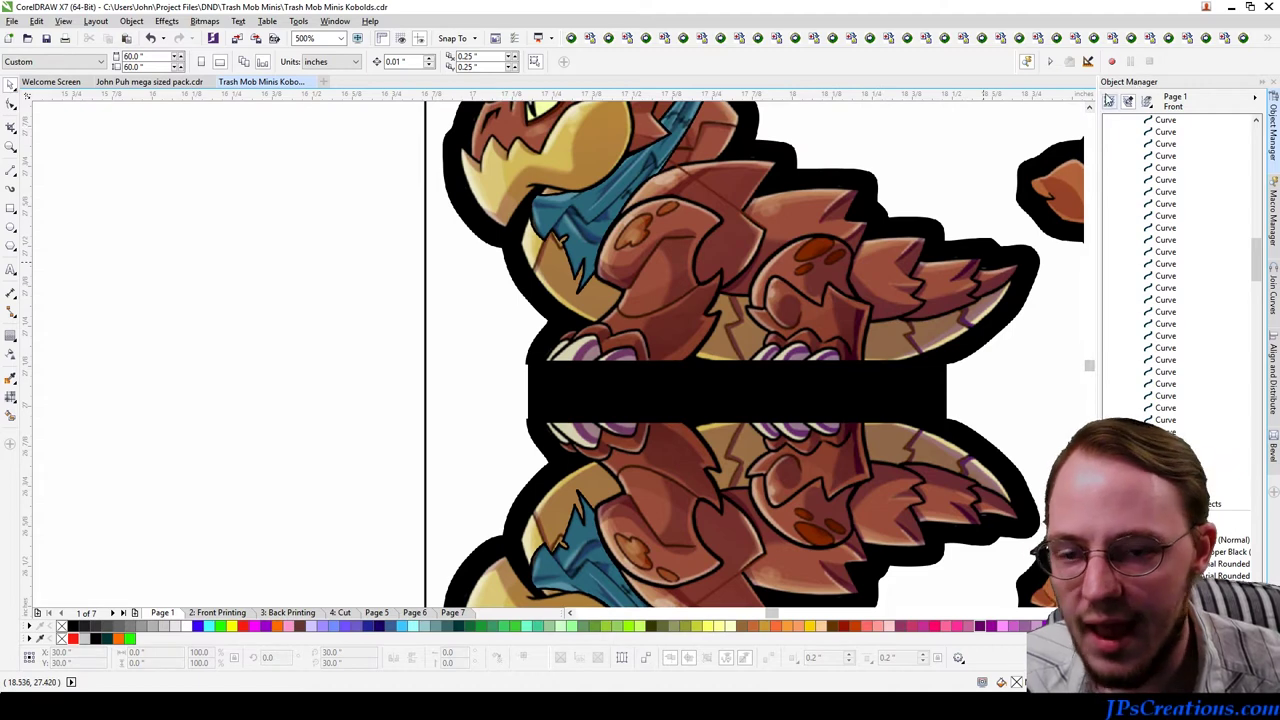
pyautogui.click(1090, 106)
pyautogui.click(1090, 106)
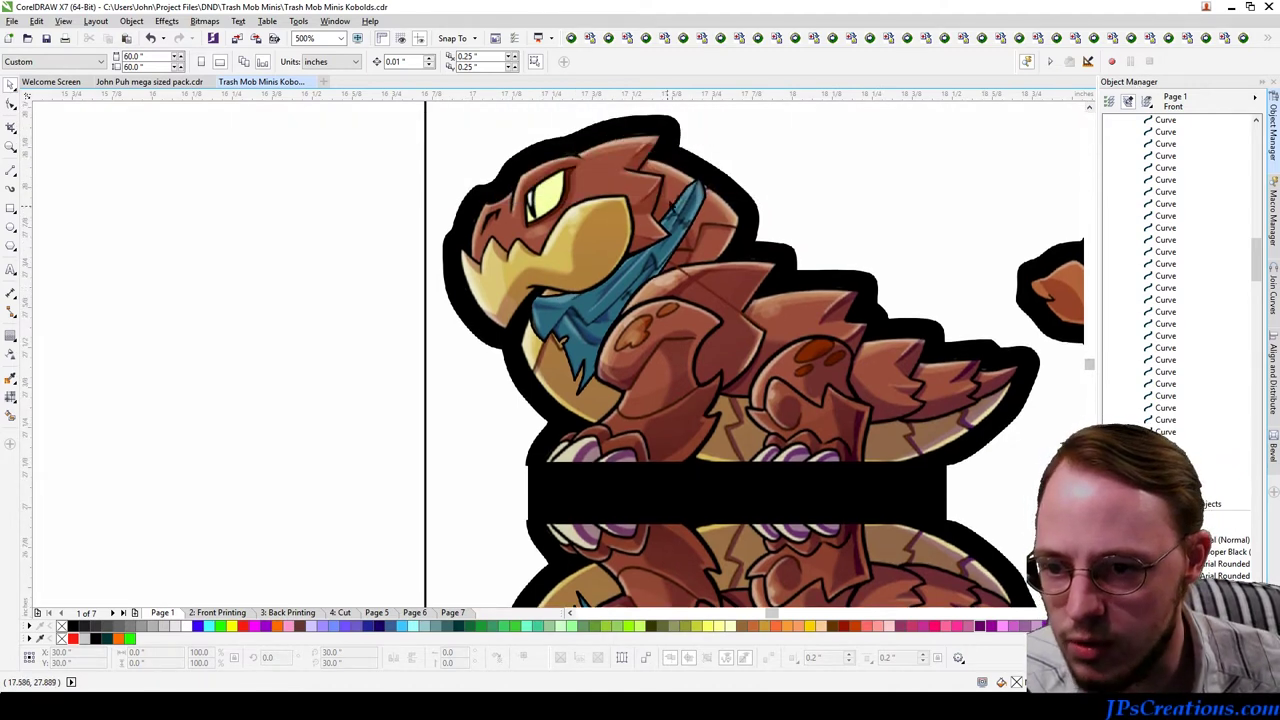
pyautogui.click(681, 234)
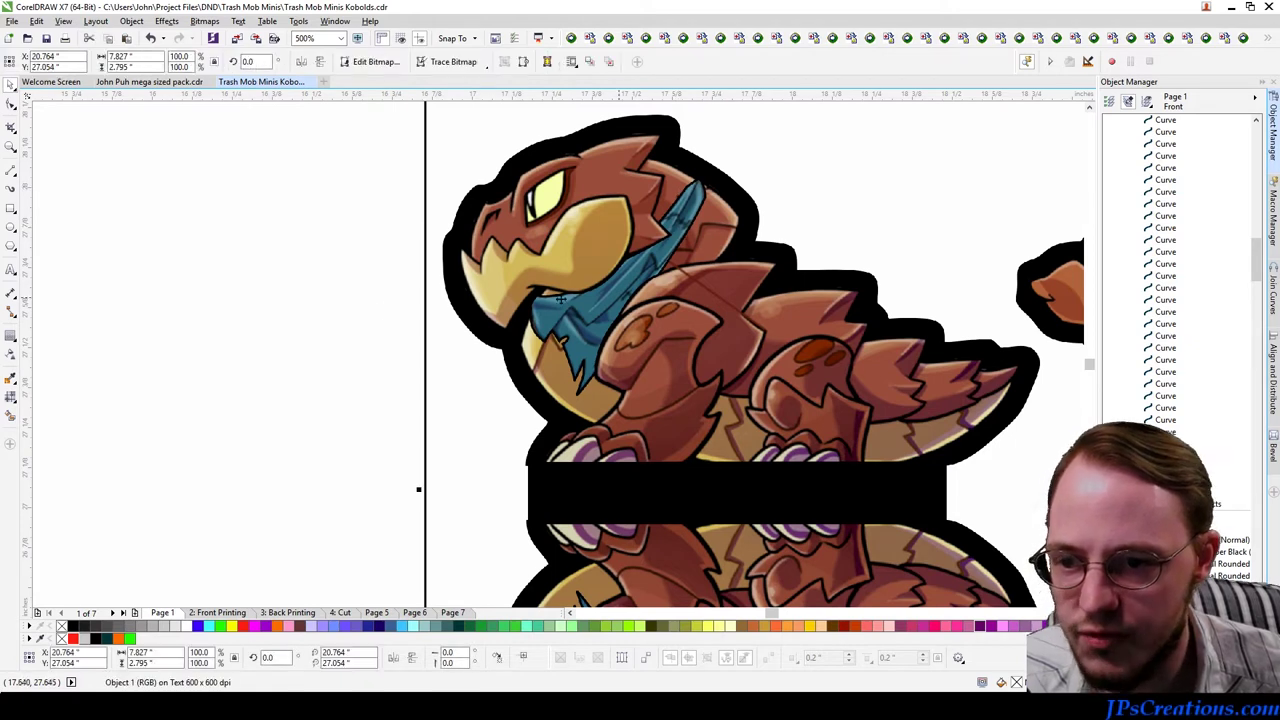
# Step: Examine the finished blue kobold row and compare it with the recoloured red, orange and yellow sets lower on the page
pyautogui.scroll(-3, 365, 297)
pyautogui.scroll(-2, 719, 352)
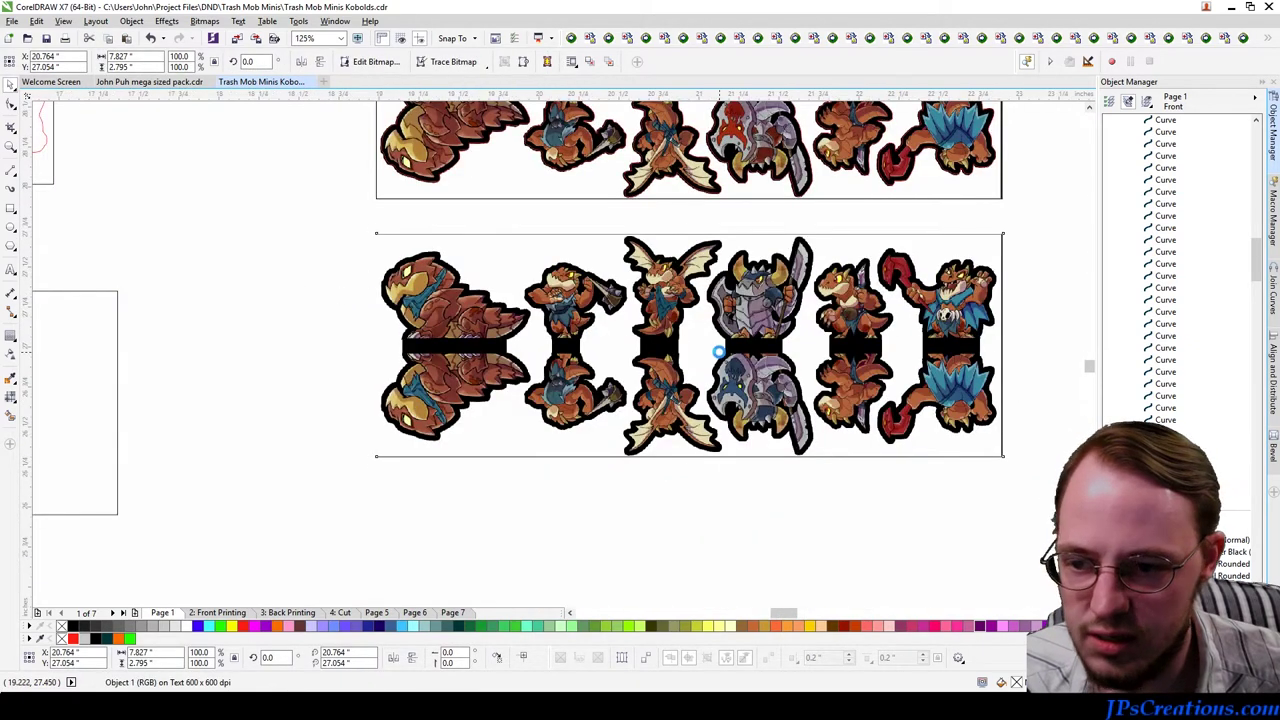
pyautogui.scroll(3, 716, 348)
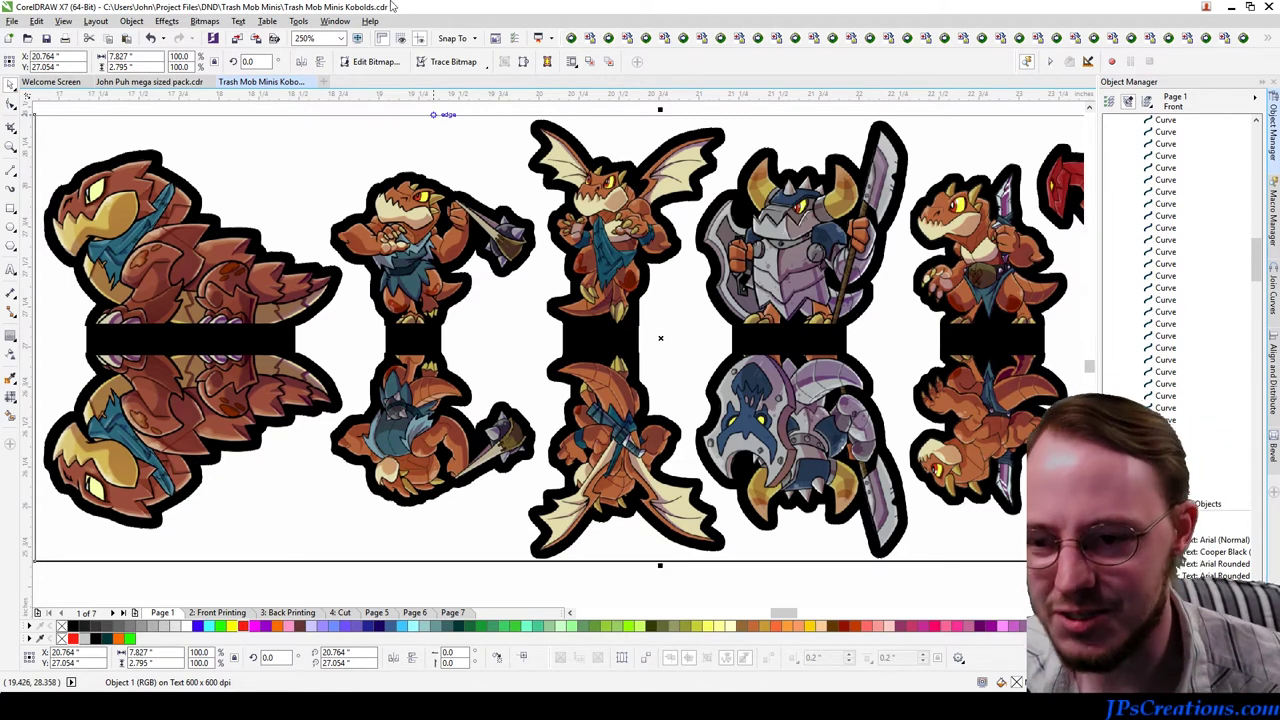
pyautogui.scroll(-2, 300, 290)
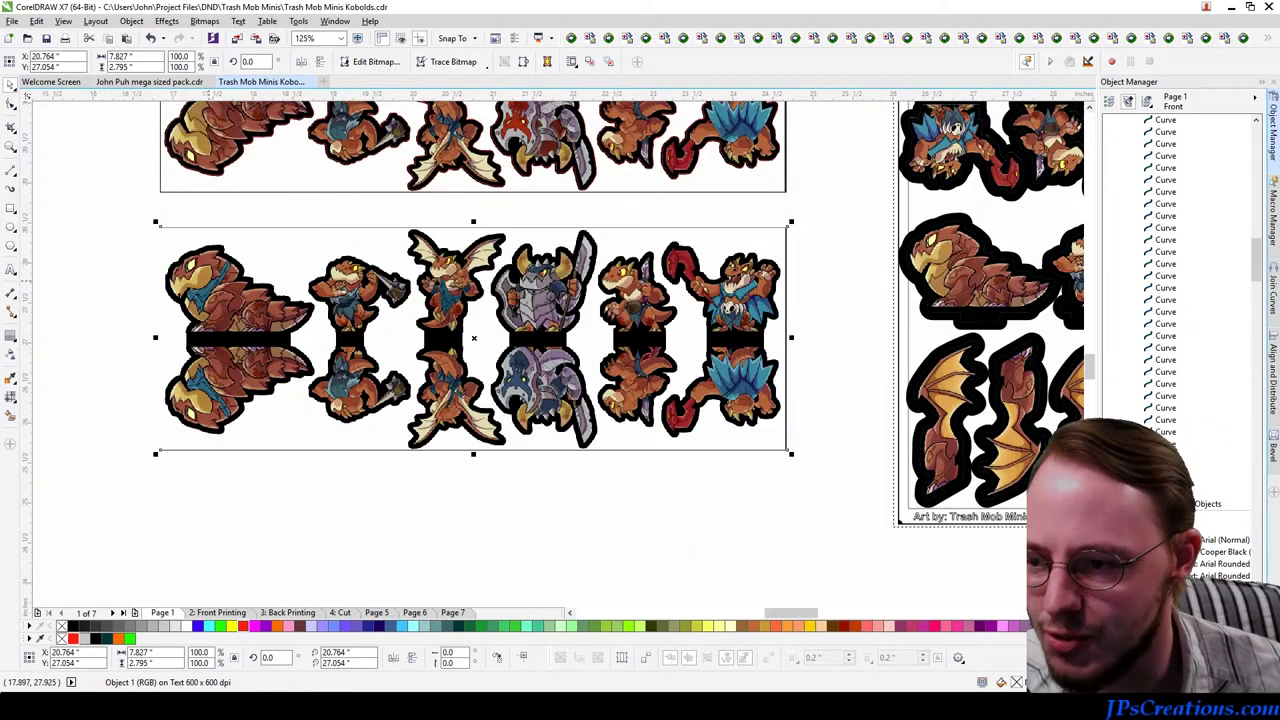
pyautogui.click(93, 290)
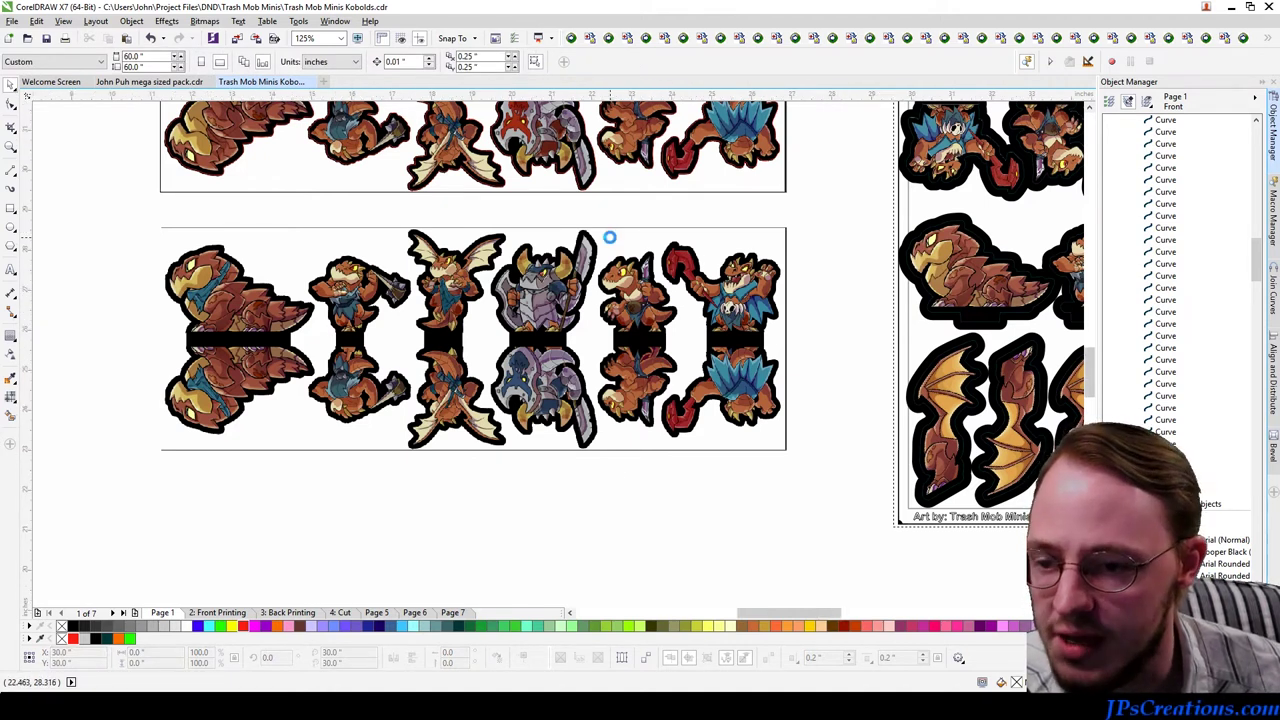
pyautogui.scroll(-2, 609, 237)
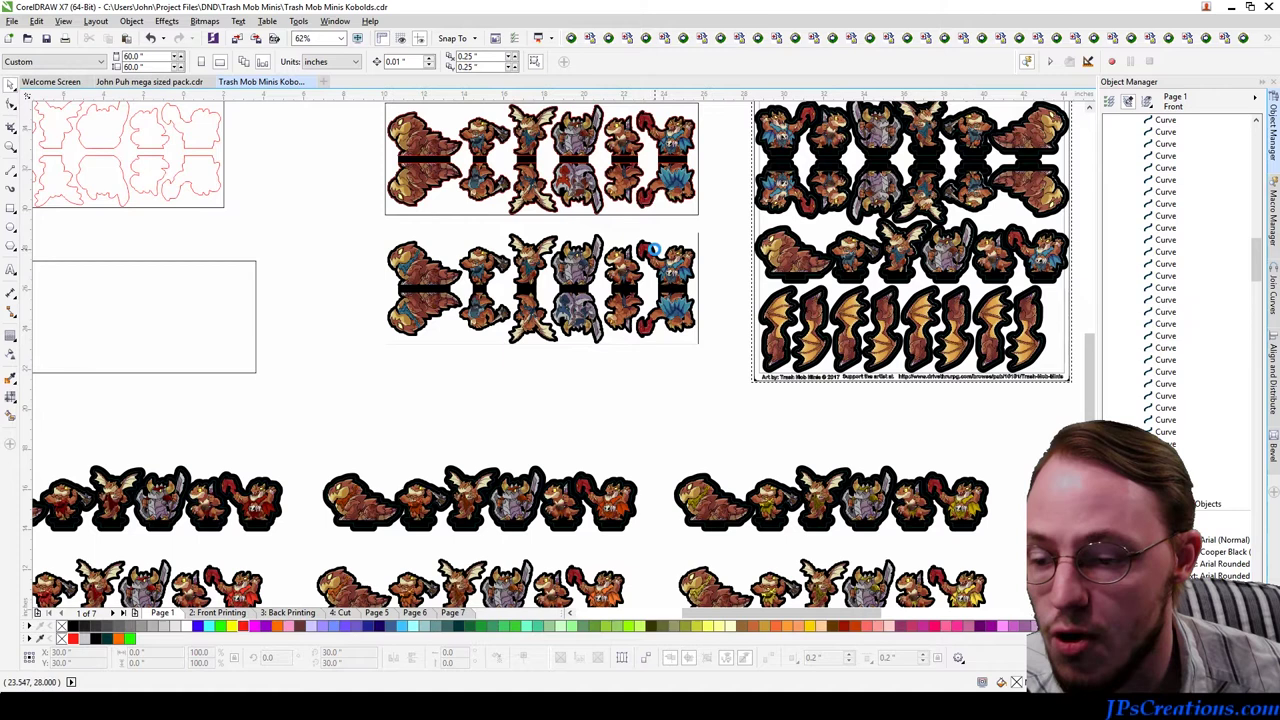
pyautogui.scroll(-2, 654, 259)
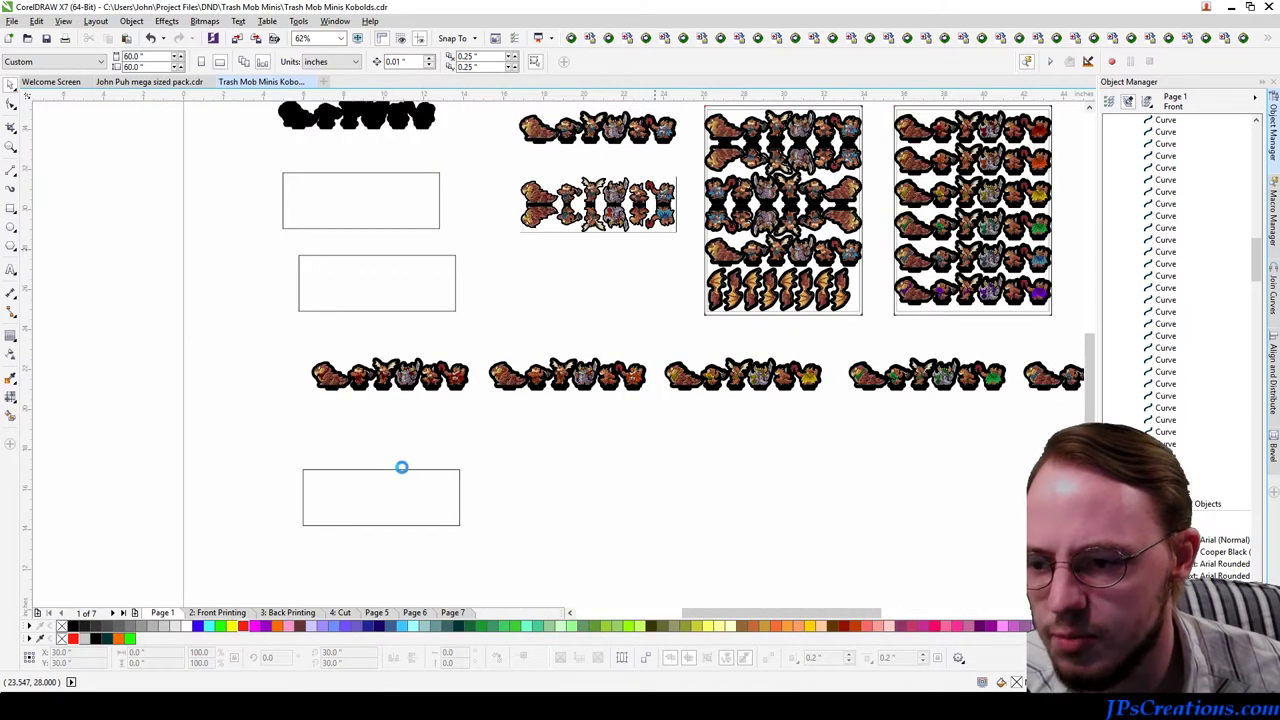
pyautogui.scroll(2, 404, 444)
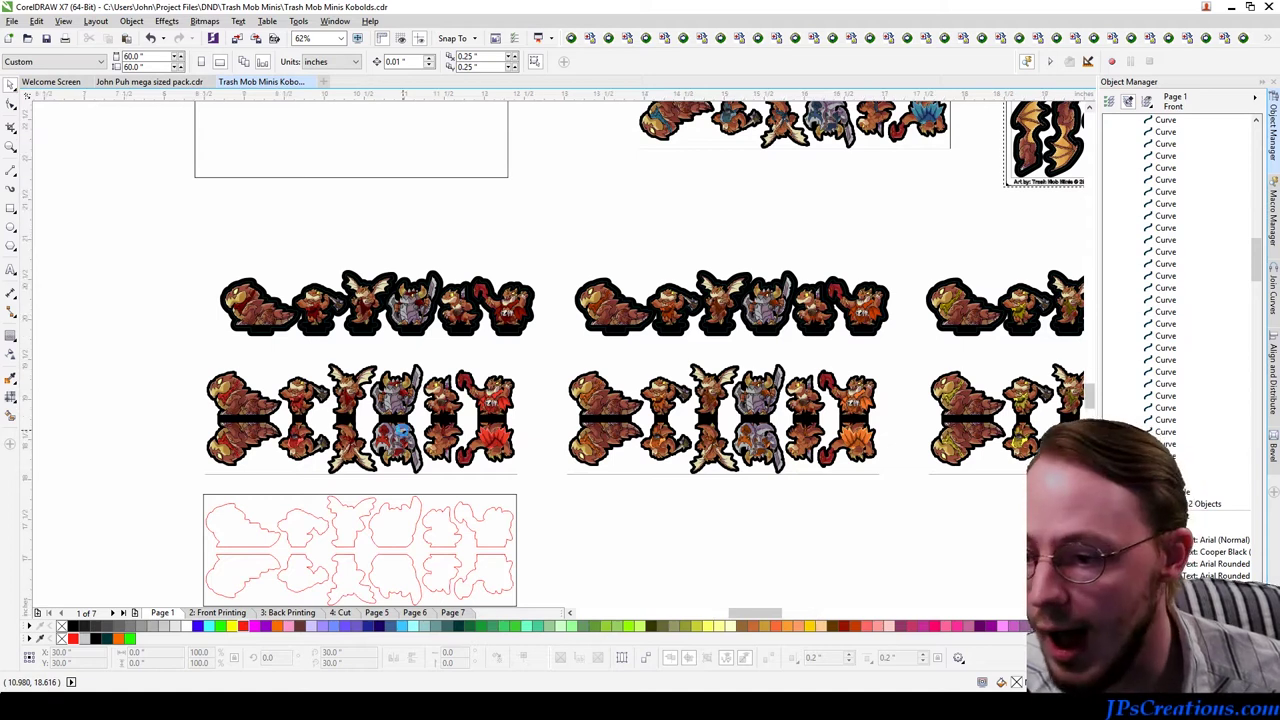
pyautogui.scroll(2, 402, 431)
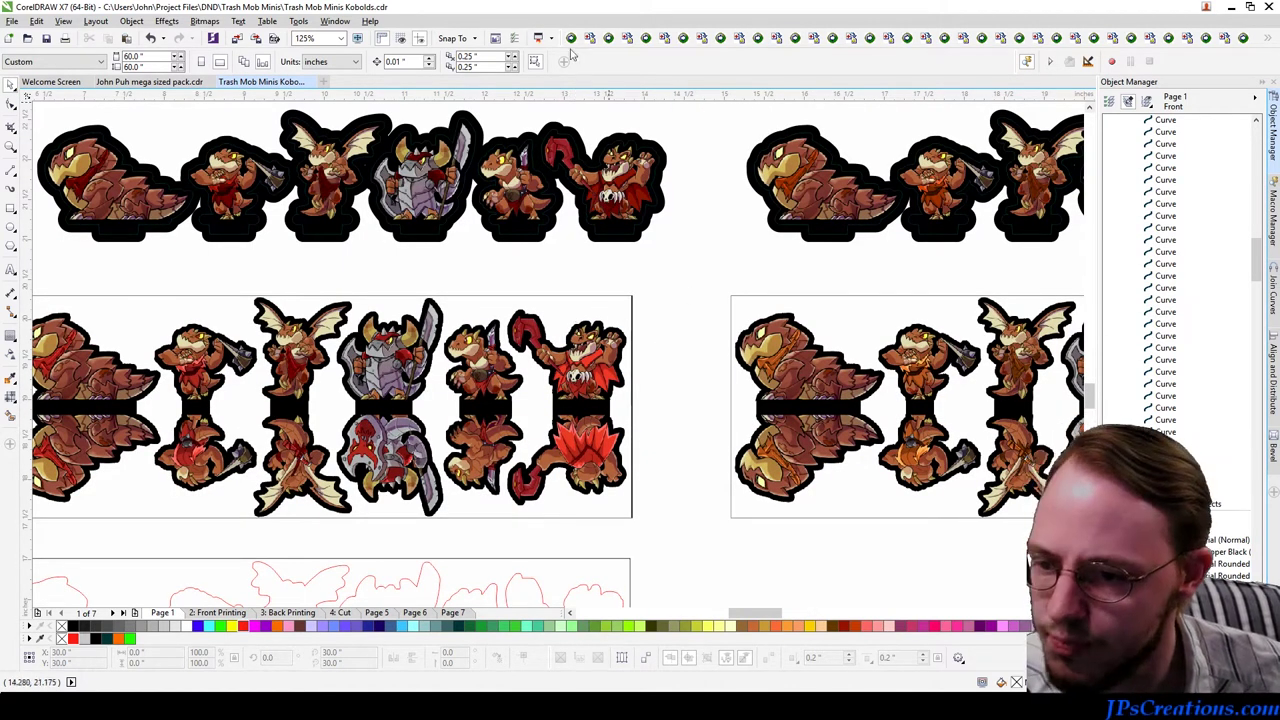
# Step: Select the bitmap of the red kobold set with the mirrored front and back figures
pyautogui.click(503, 318)
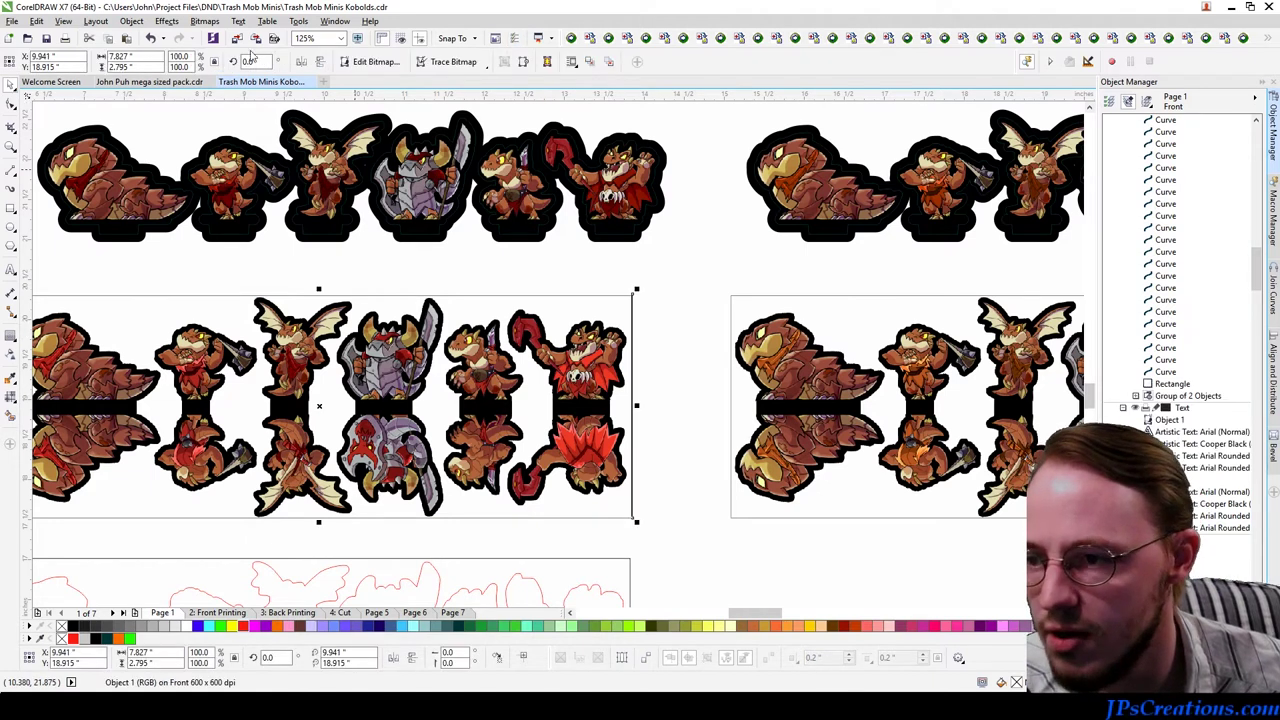
pyautogui.click(660, 290)
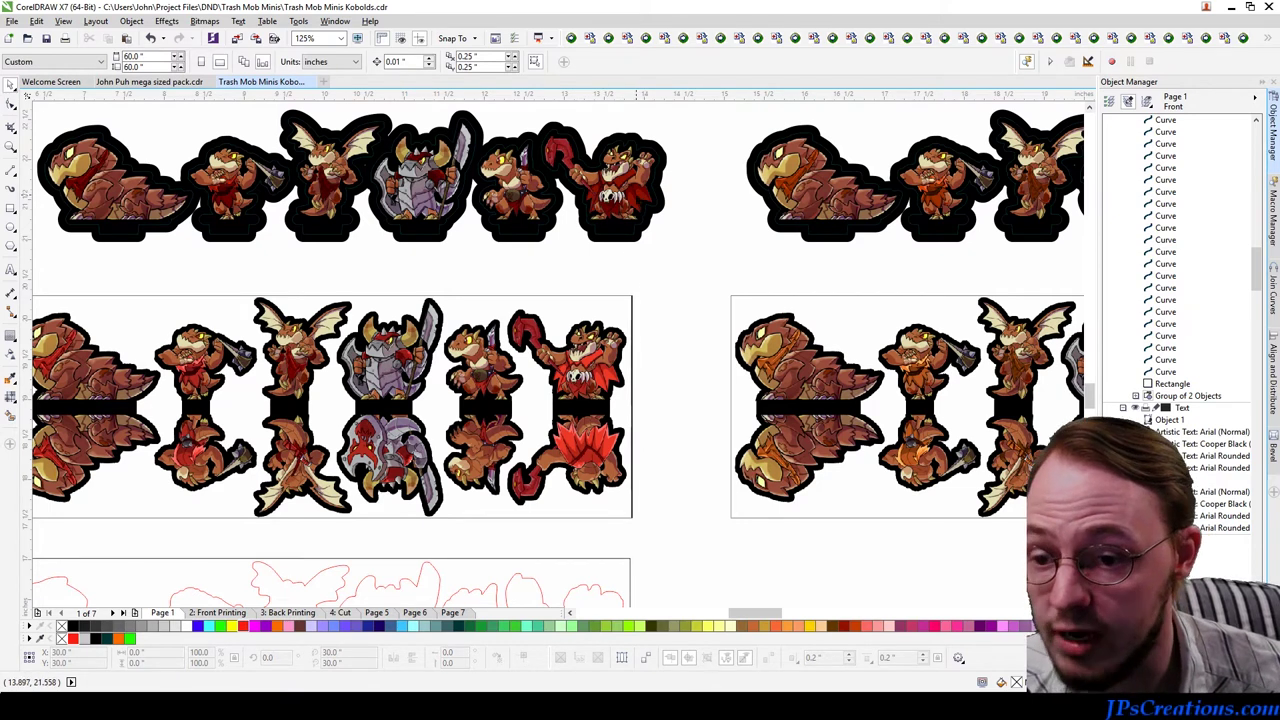
pyautogui.click(621, 183)
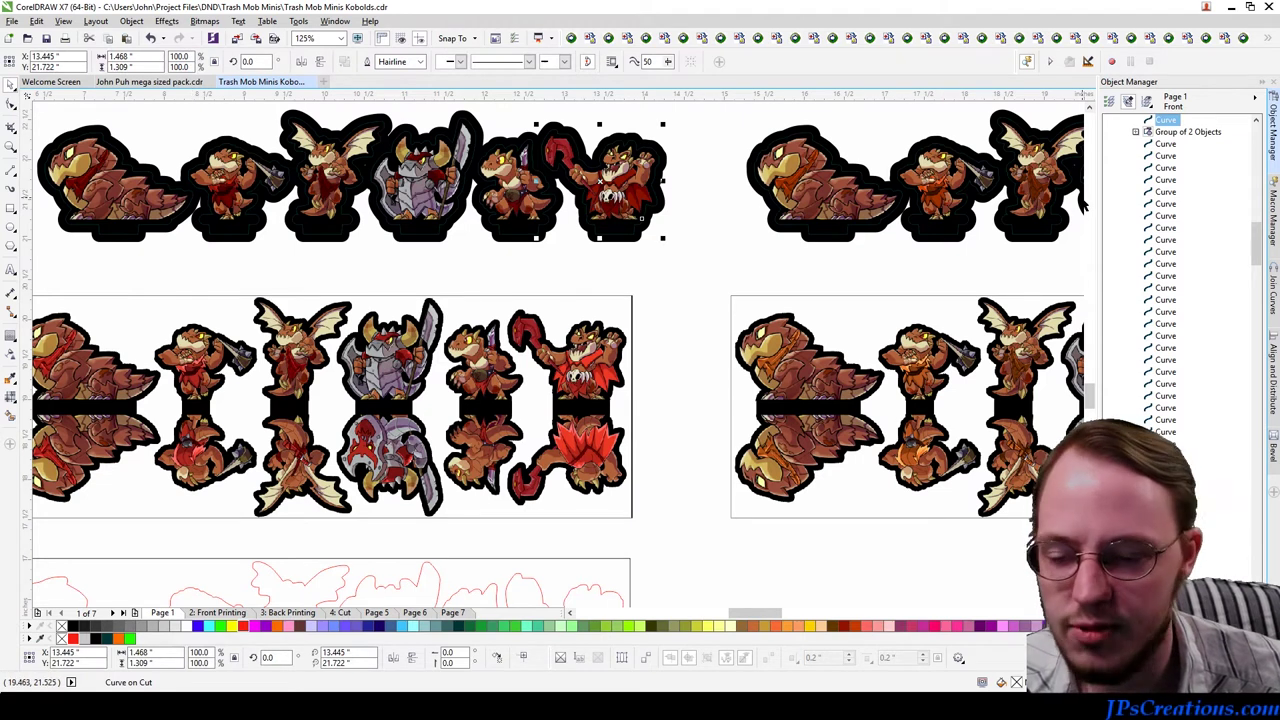
pyautogui.click(716, 246)
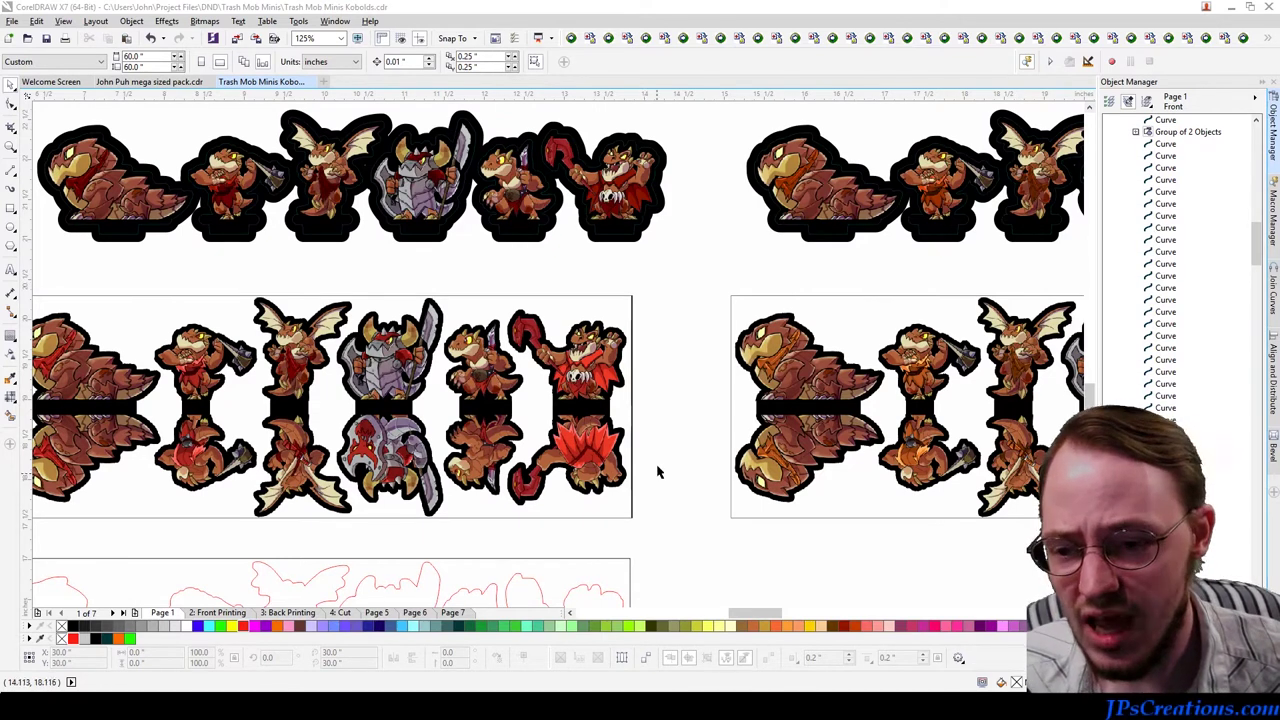
pyautogui.click(469, 381)
pyautogui.click(555, 465)
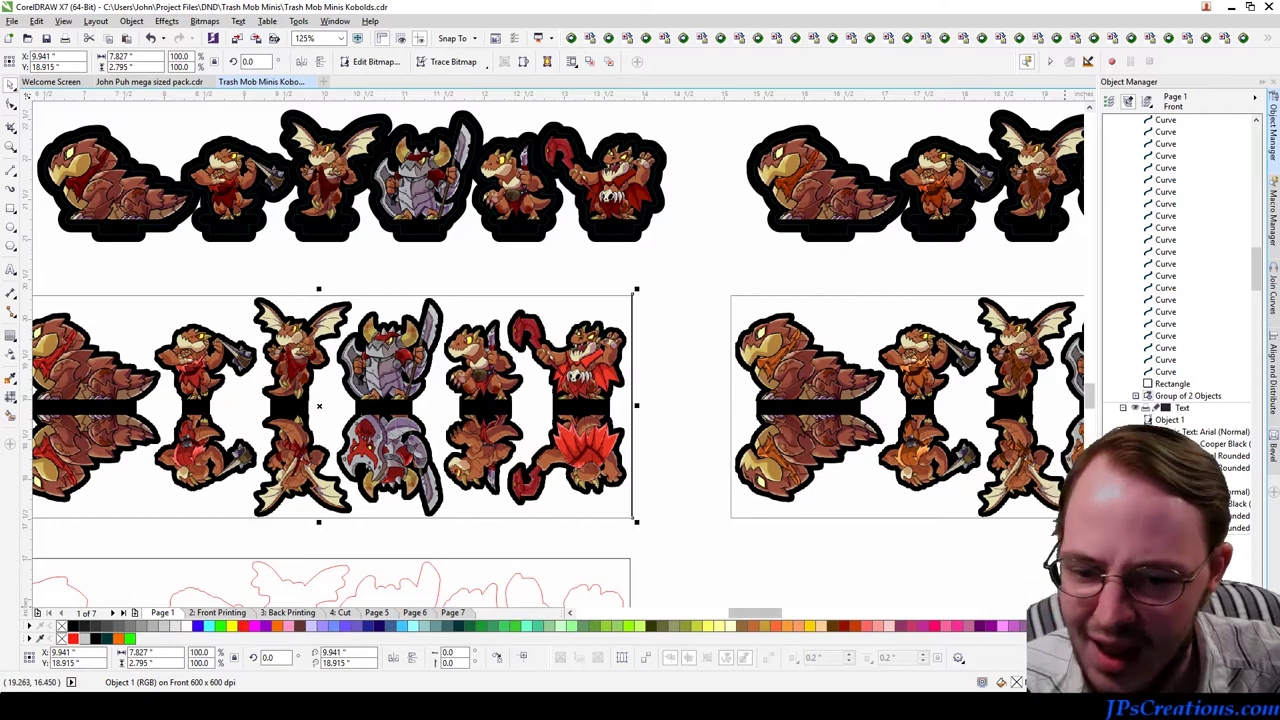
# Step: Select the mirrored blue kobold bitmap below the purple set and open it for editing in Corel PHOTO-PAINT
pyautogui.click(1075, 612)
pyautogui.click(1075, 612)
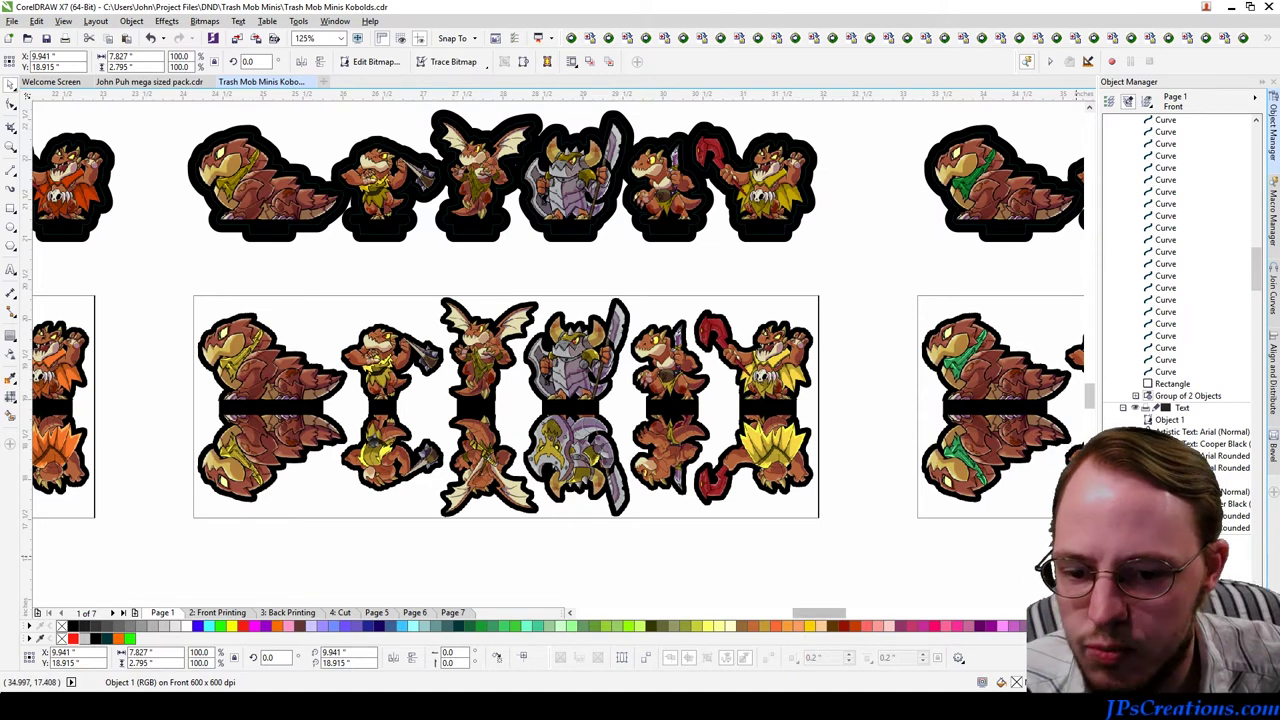
pyautogui.hscroll(2, 558, 350)
pyautogui.hscroll(4, 558, 350)
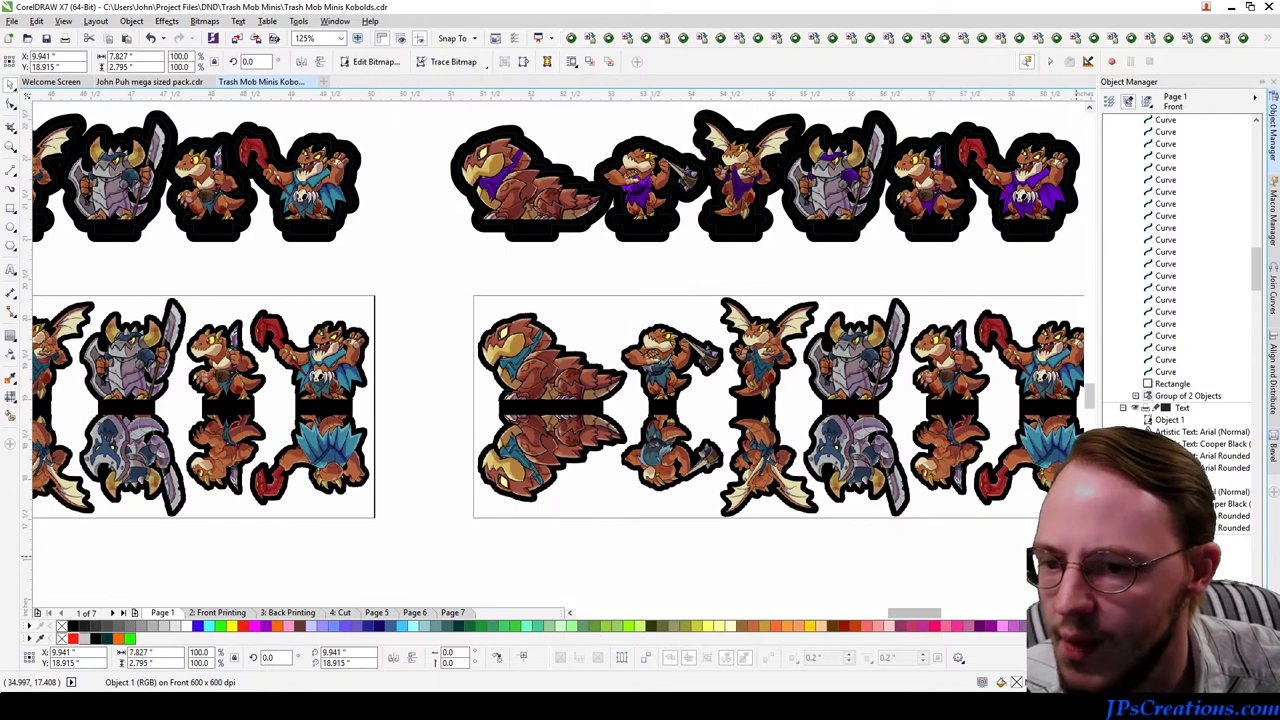
pyautogui.click(1066, 613)
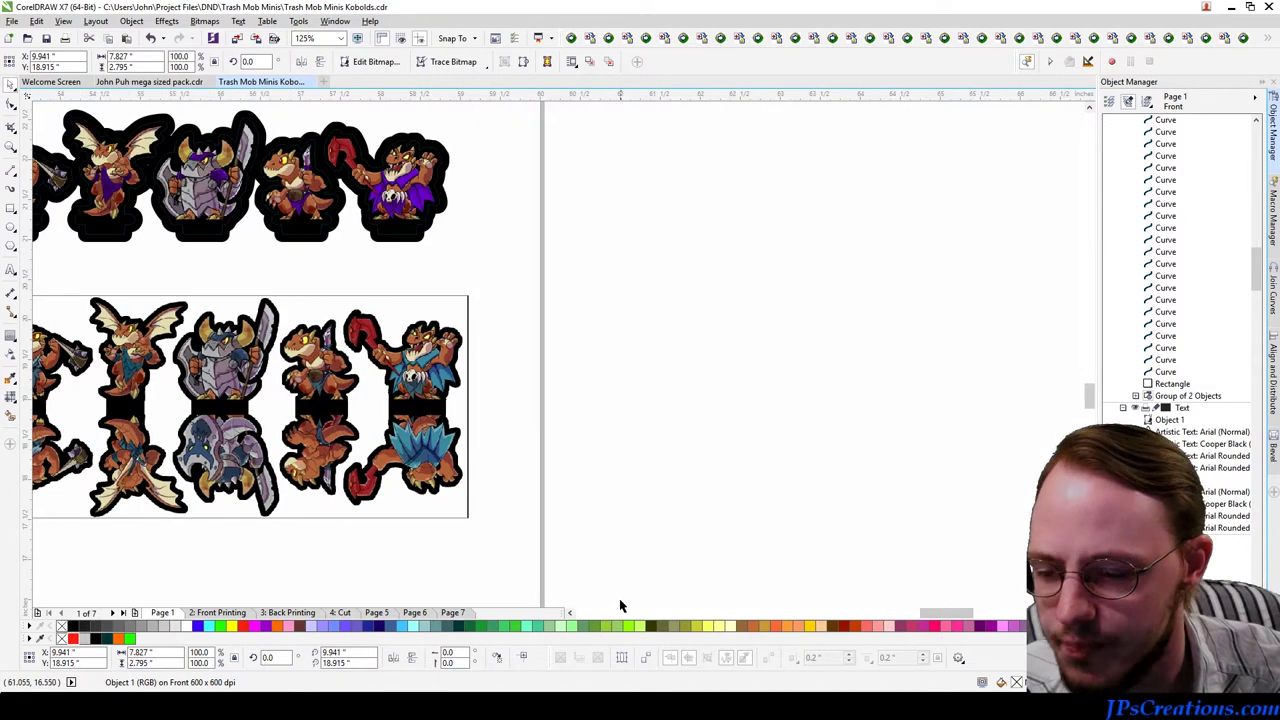
pyautogui.click(607, 613)
pyautogui.moveTo(897, 613); pyautogui.dragTo(903, 617)
pyautogui.click(543, 346)
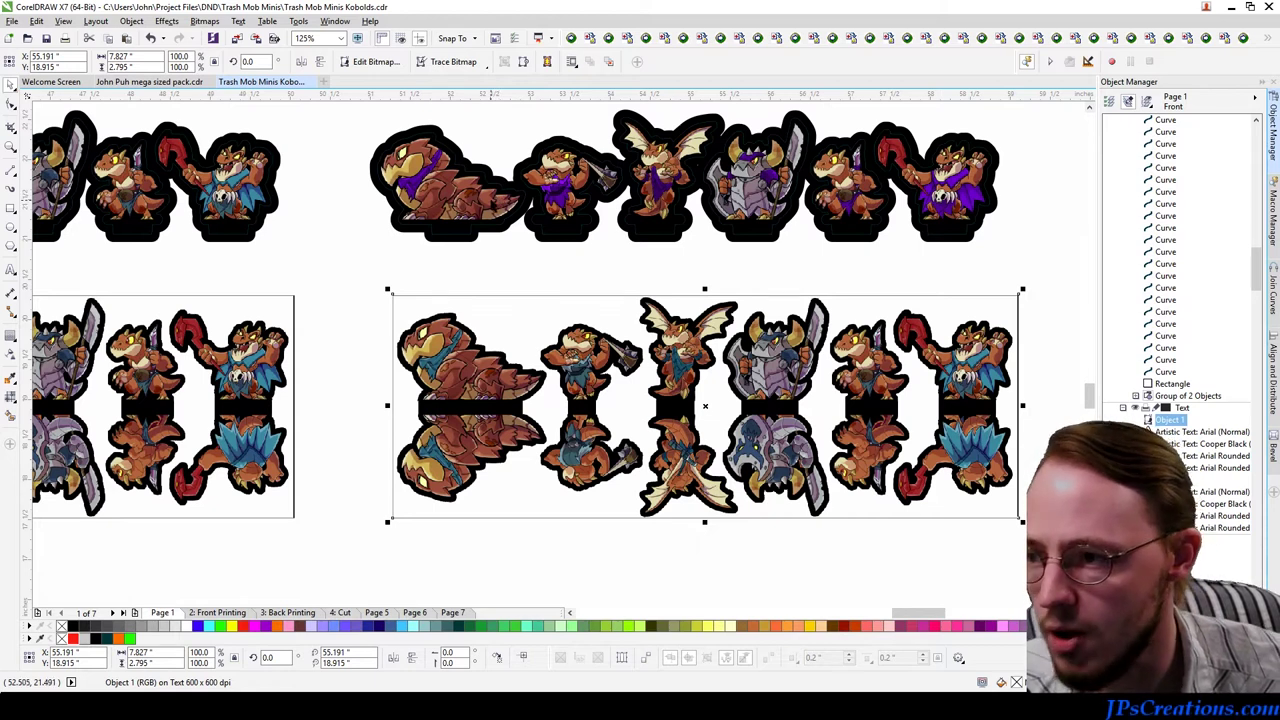
pyautogui.click(372, 64)
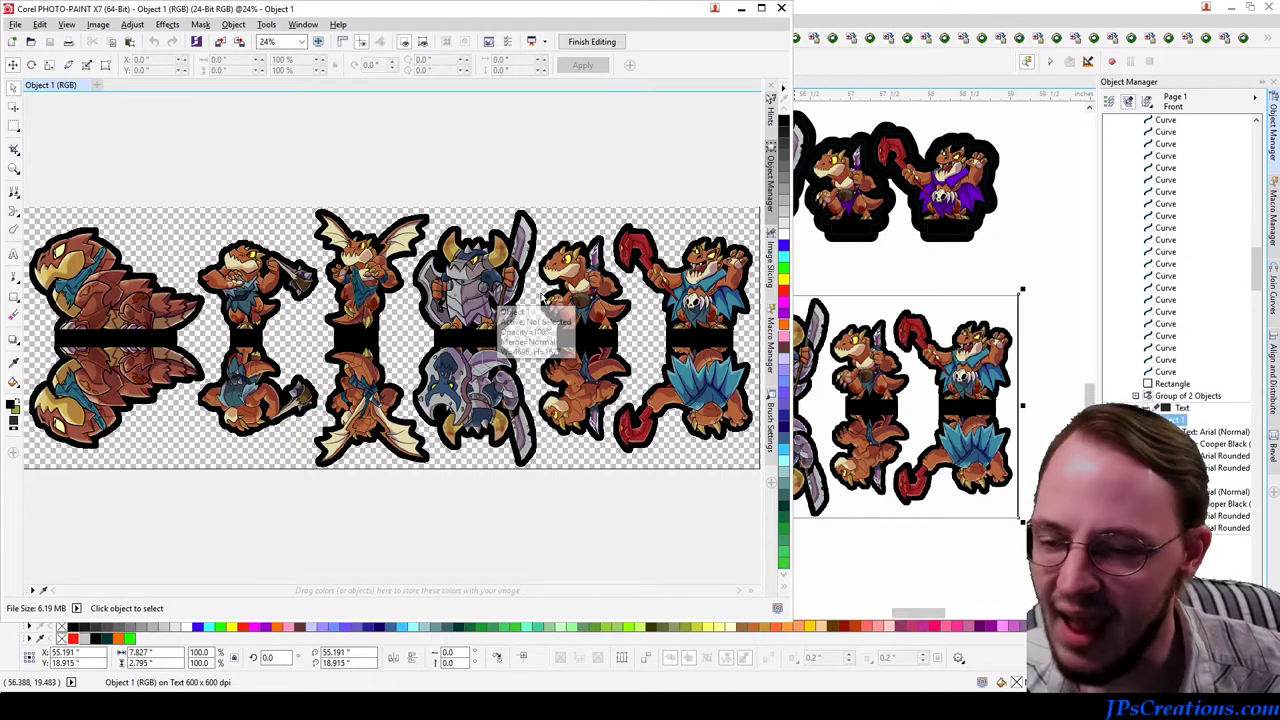
# Step: Mask the blue areas of the upper dragon's scarf with the Magic Wand Mask in additive mode
pyautogui.click(14, 128)
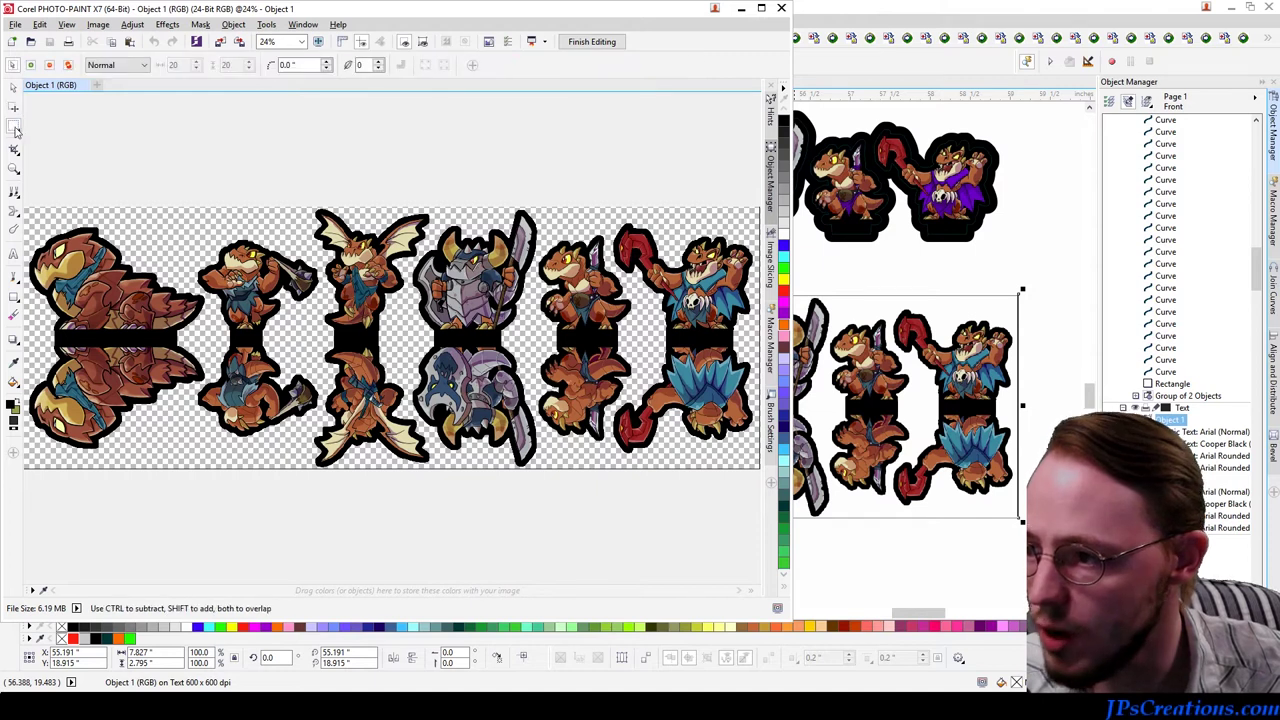
pyautogui.click(16, 129)
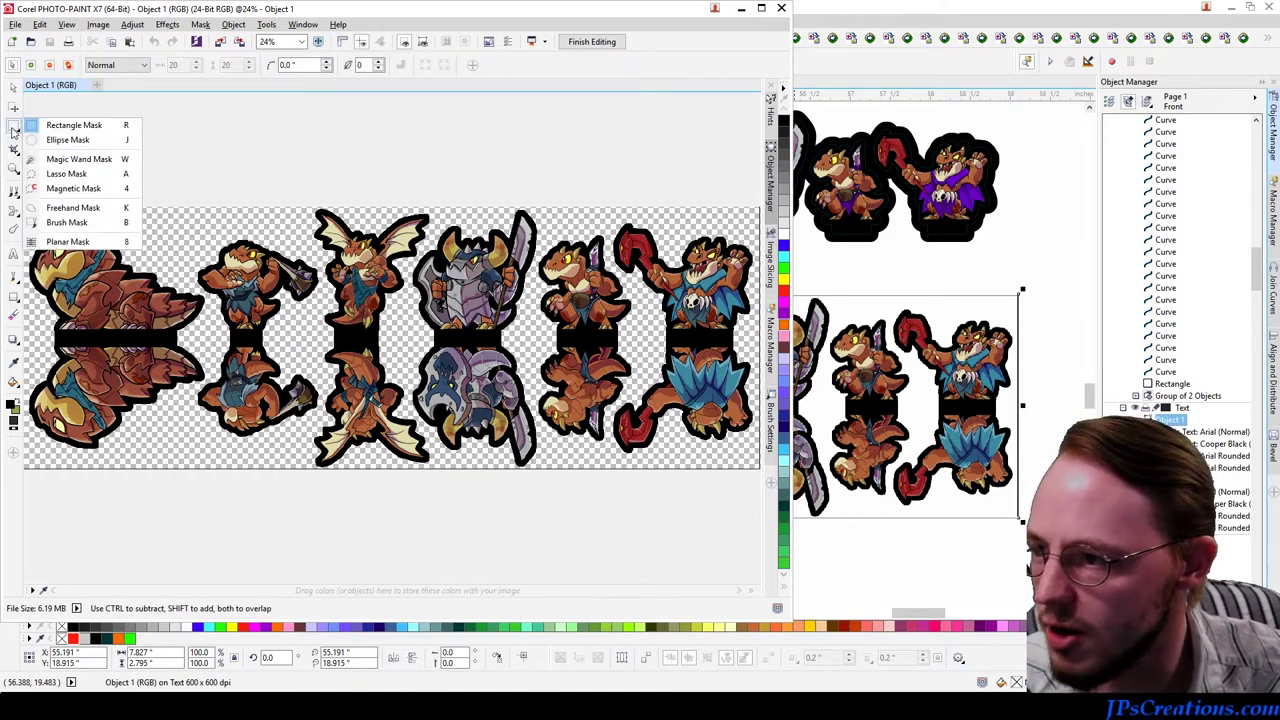
pyautogui.click(61, 162)
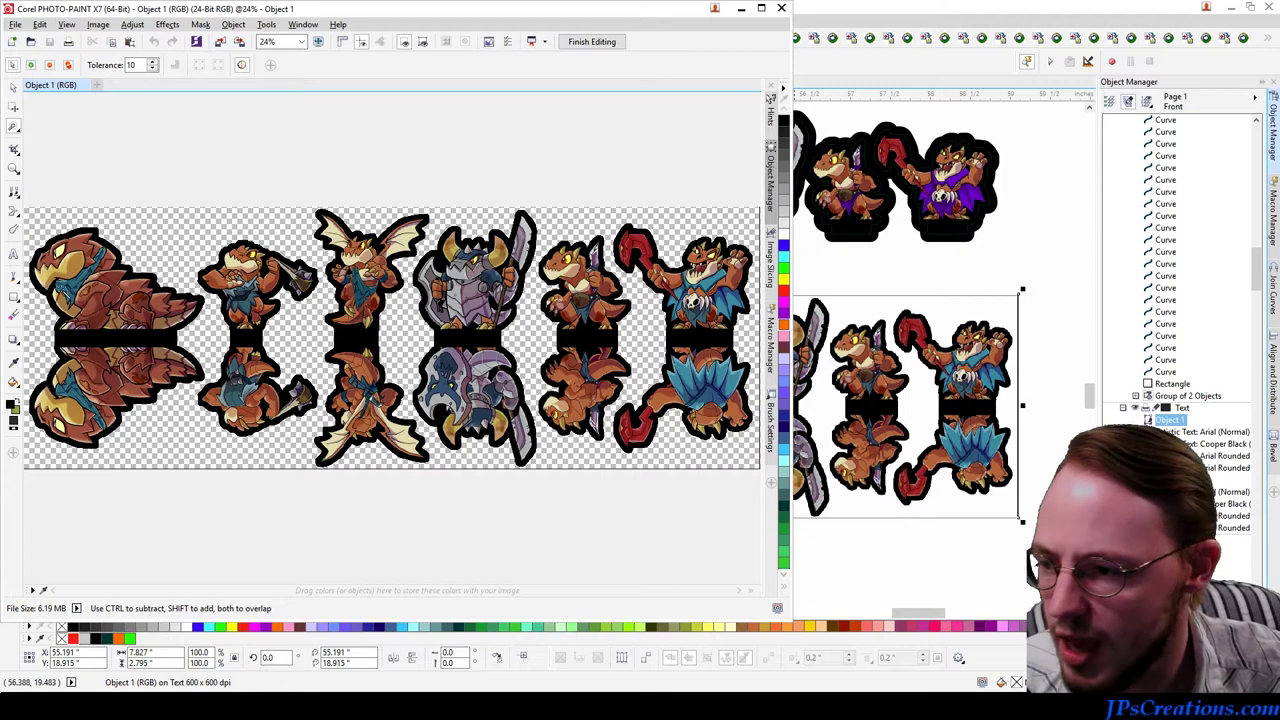
pyautogui.scroll(8, 486, 232)
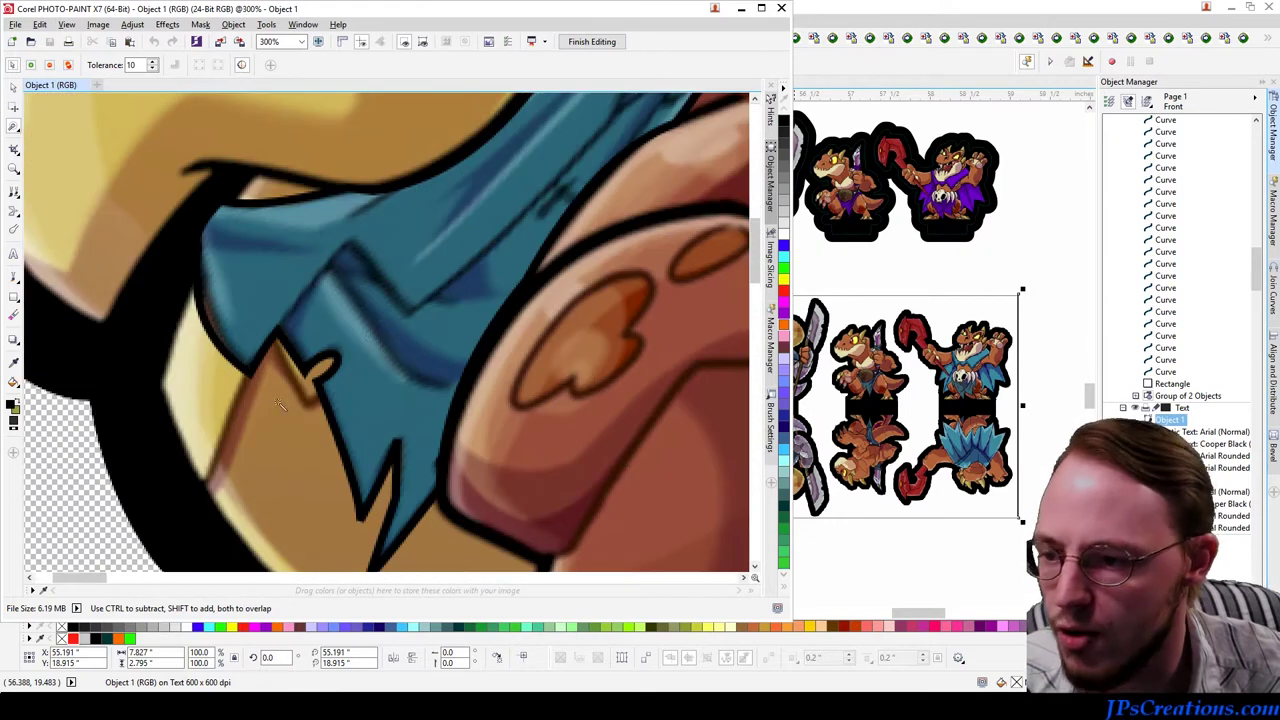
pyautogui.scroll(-2, 486, 232)
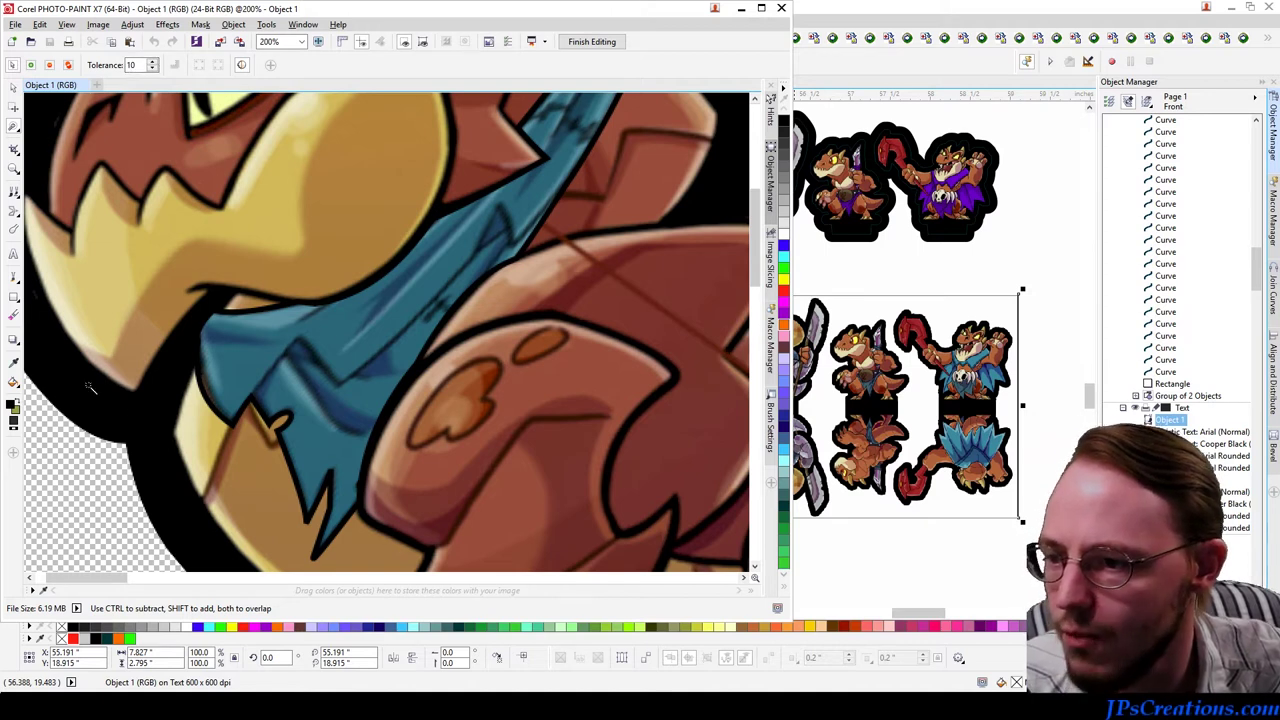
pyautogui.click(32, 67)
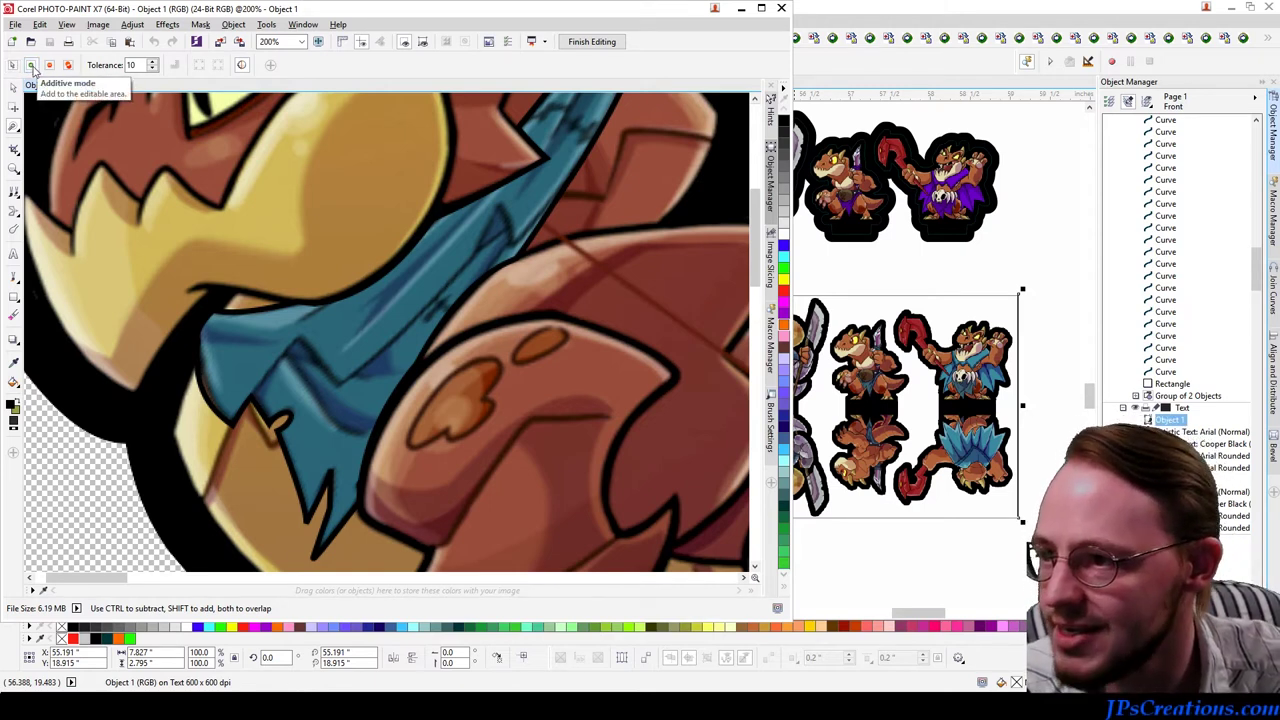
pyautogui.click(355, 326)
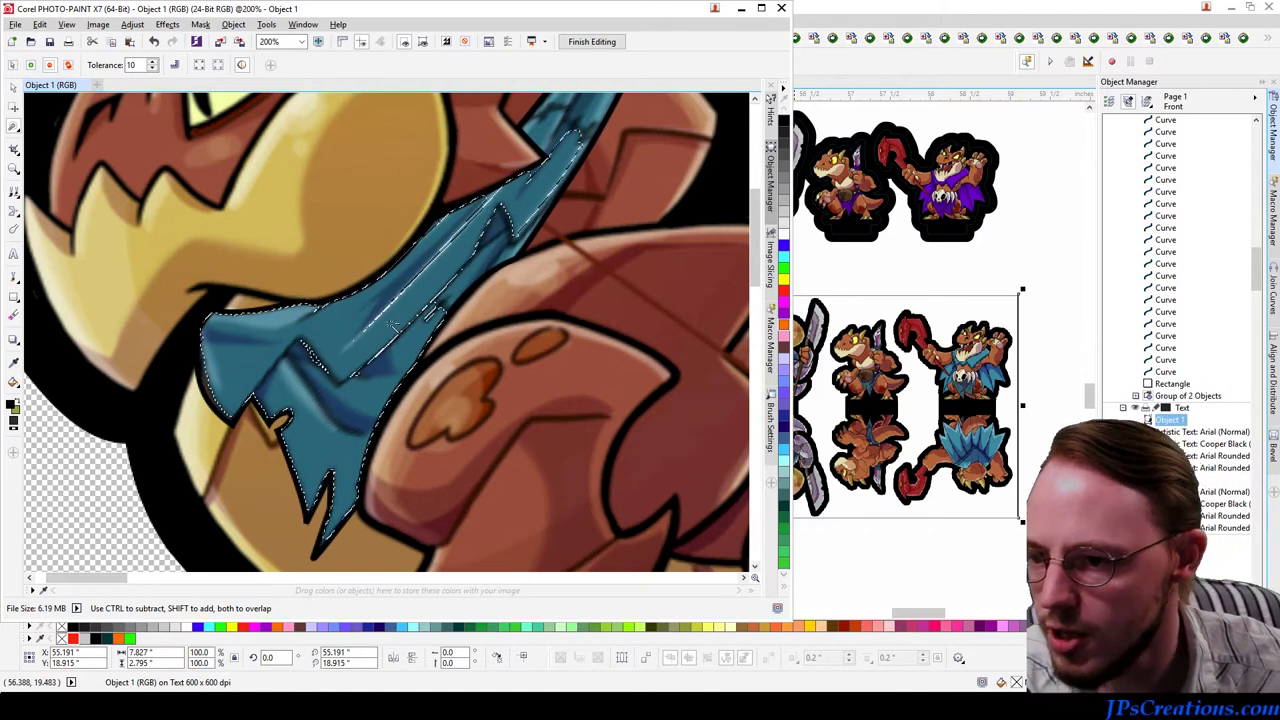
pyautogui.press('ctrl')
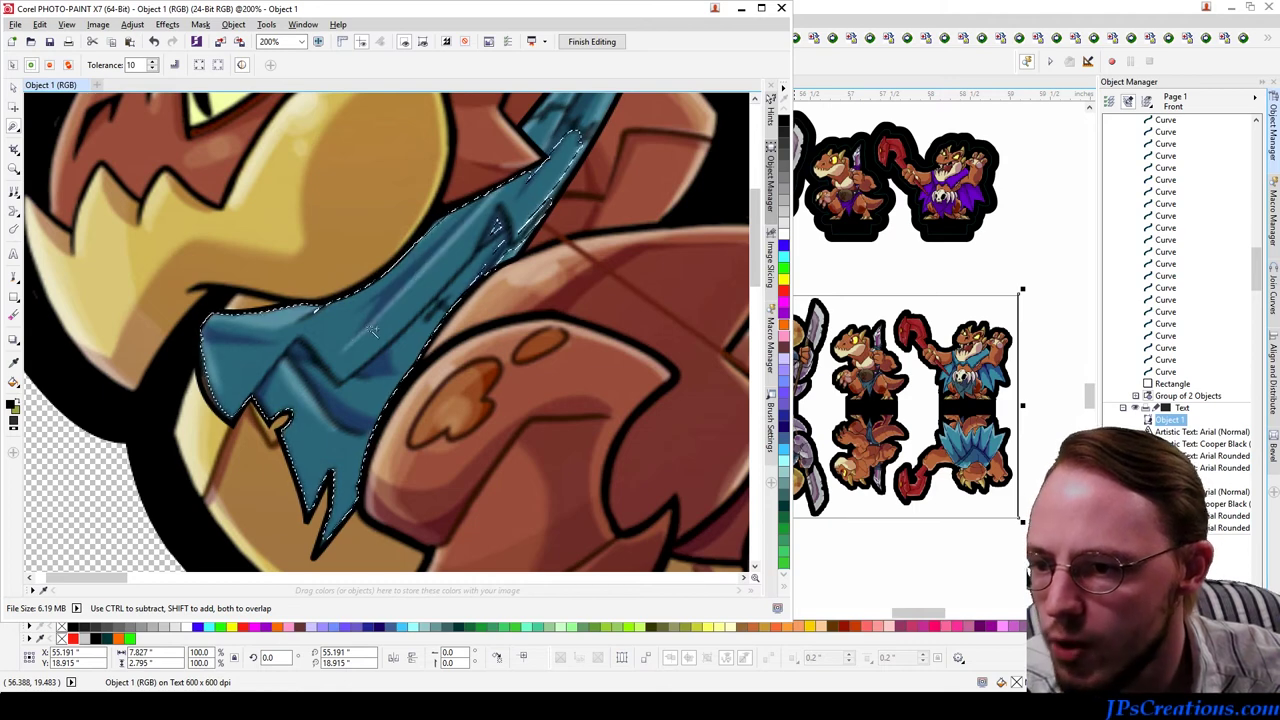
# Step: Extend the mask over the unmasked patches at the upper end of the dragon's scarf
pyautogui.scroll(-2, 372, 331)
pyautogui.scroll(1, 470, 300)
pyautogui.scroll(2, 160, 290)
pyautogui.scroll(-1, 235, 362)
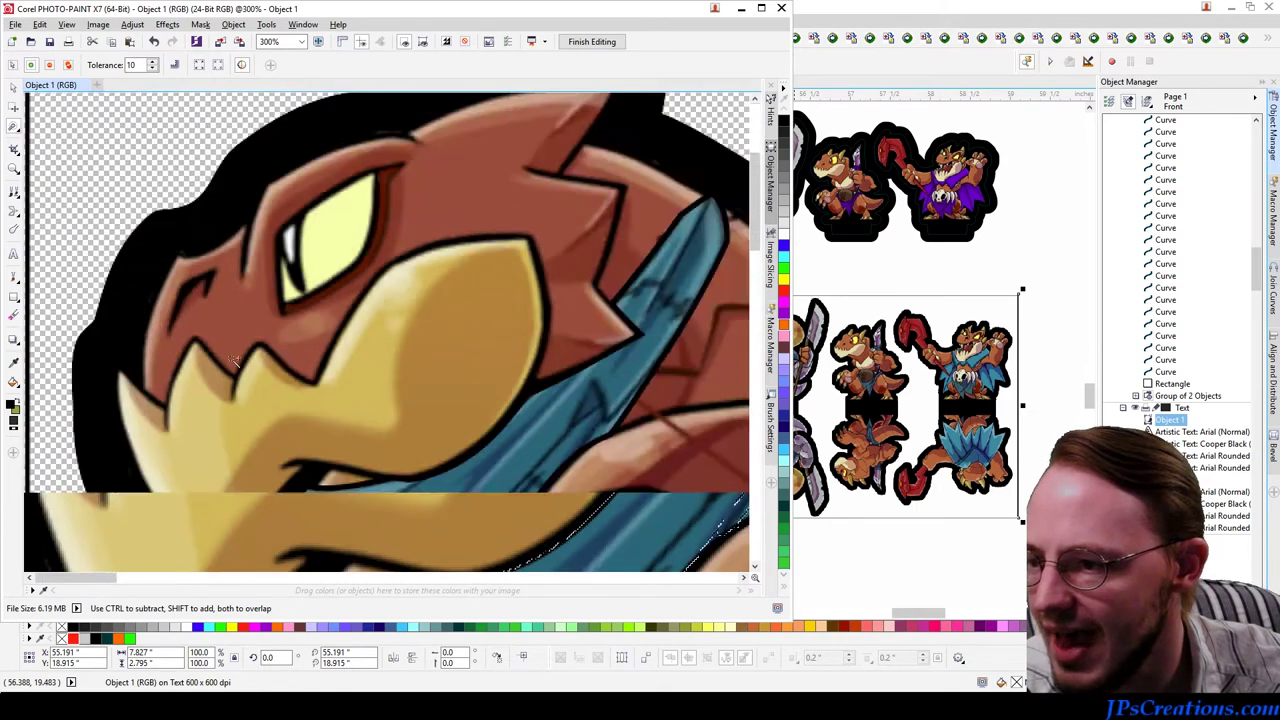
pyautogui.scroll(-2, 235, 362)
pyautogui.scroll(2, 568, 328)
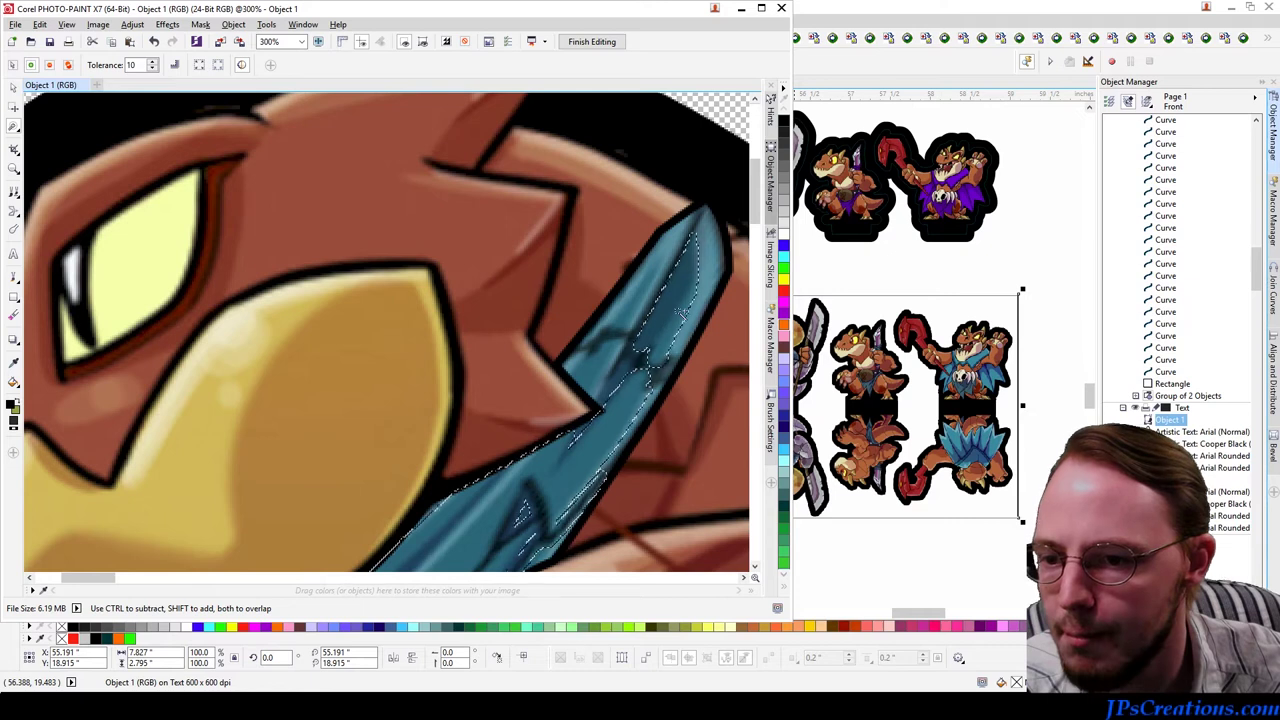
pyautogui.click(705, 275)
pyautogui.click(652, 275)
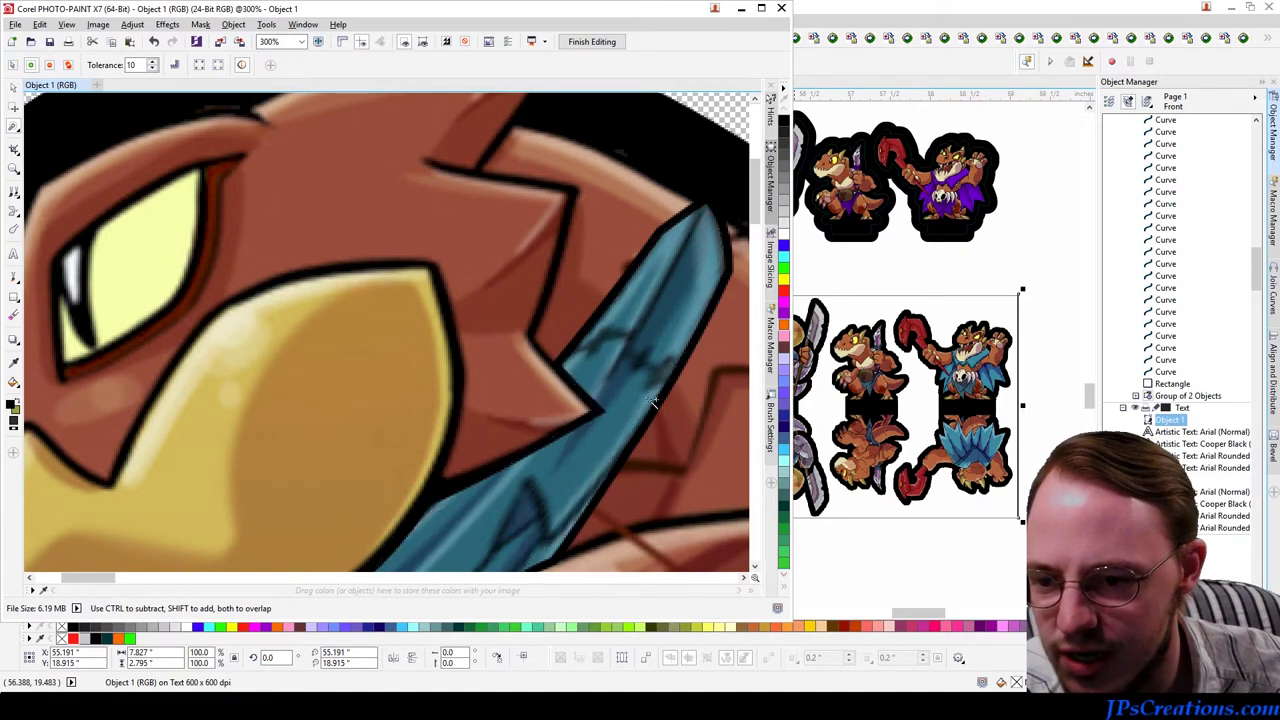
pyautogui.scroll(-1, 629, 371)
pyautogui.rightClick(629, 371)
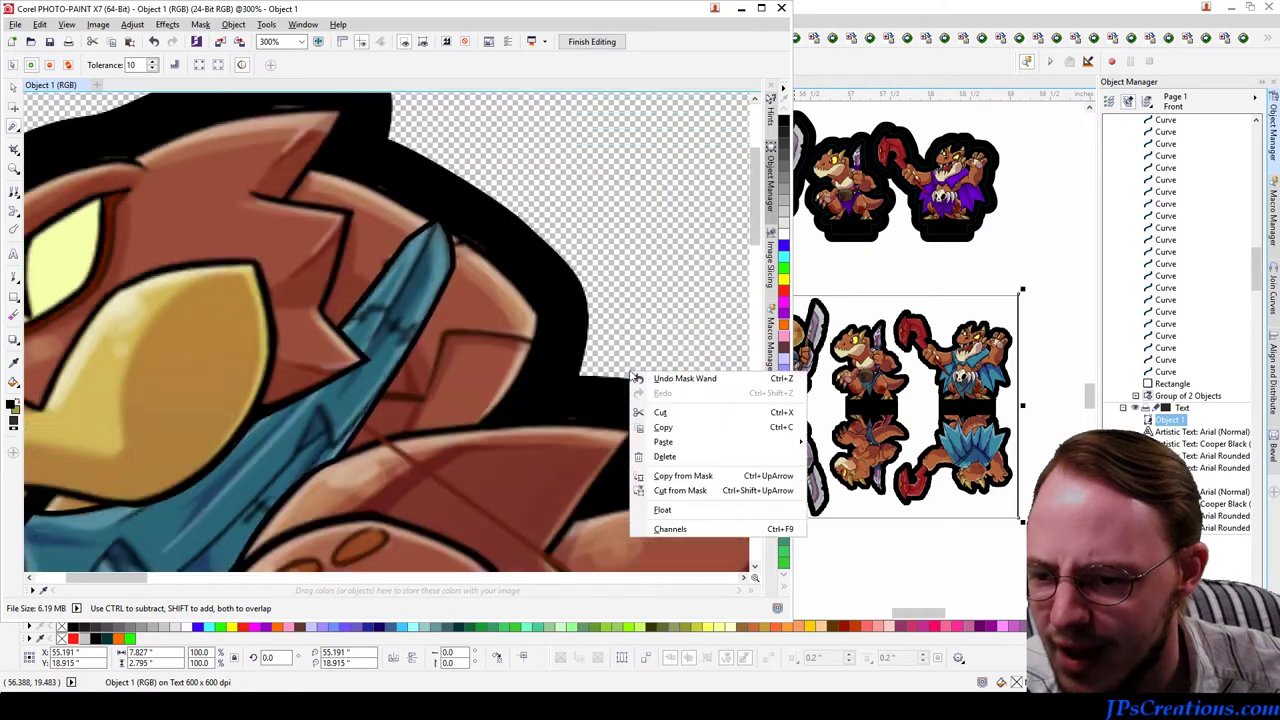
pyautogui.scroll(1, 331, 433)
pyautogui.press('Escape')
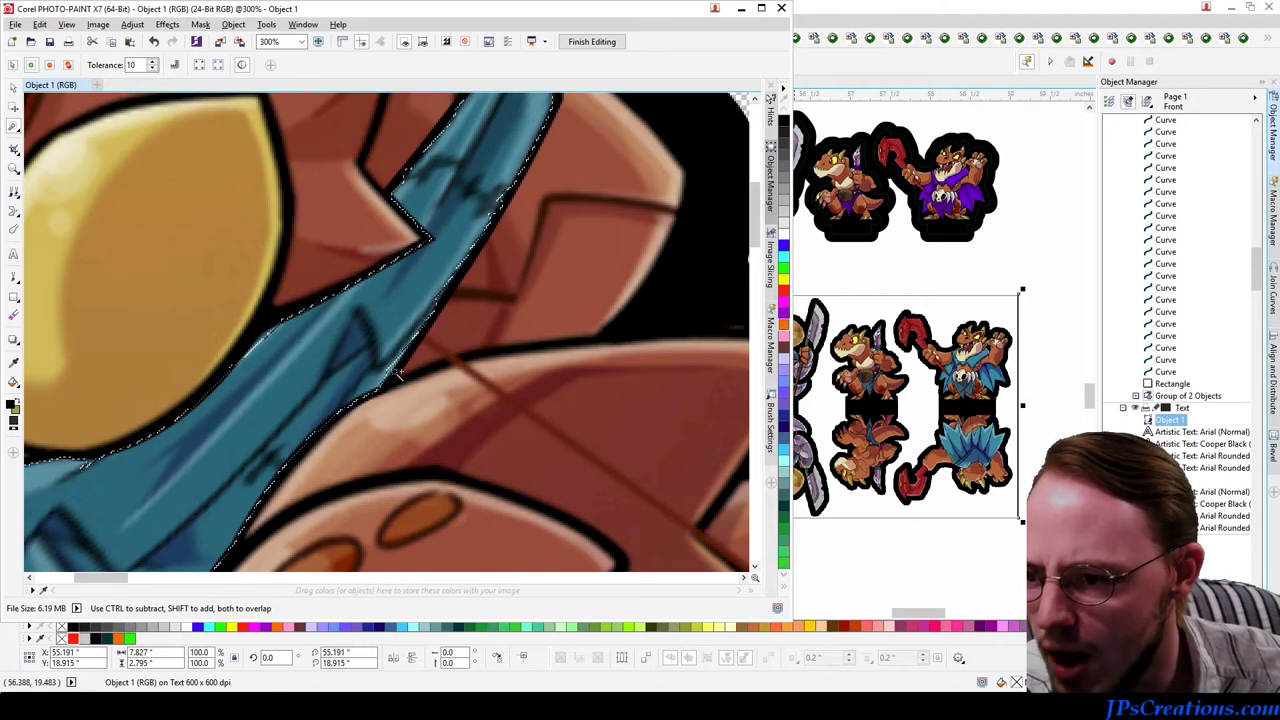
# Step: Try to add the dark tip at the scarf's lower end to the mask, and undo that addition
pyautogui.scroll(-2, 302, 442)
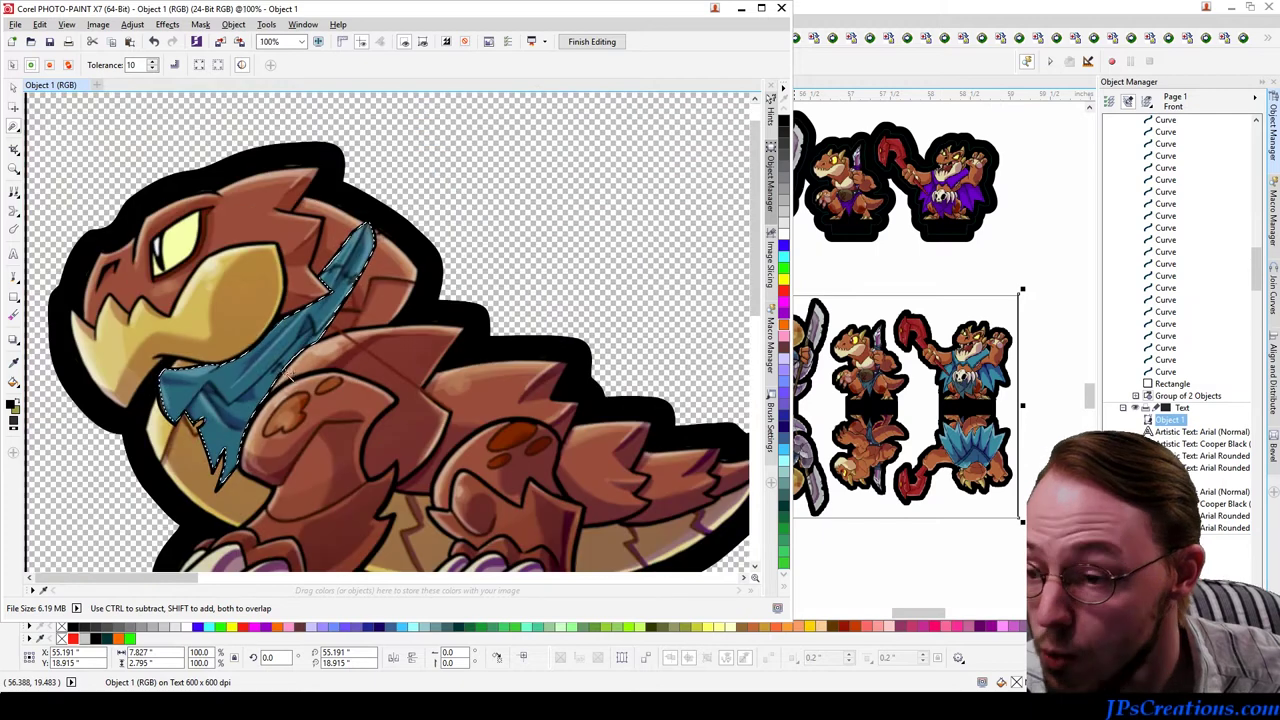
pyautogui.scroll(1, 195, 416)
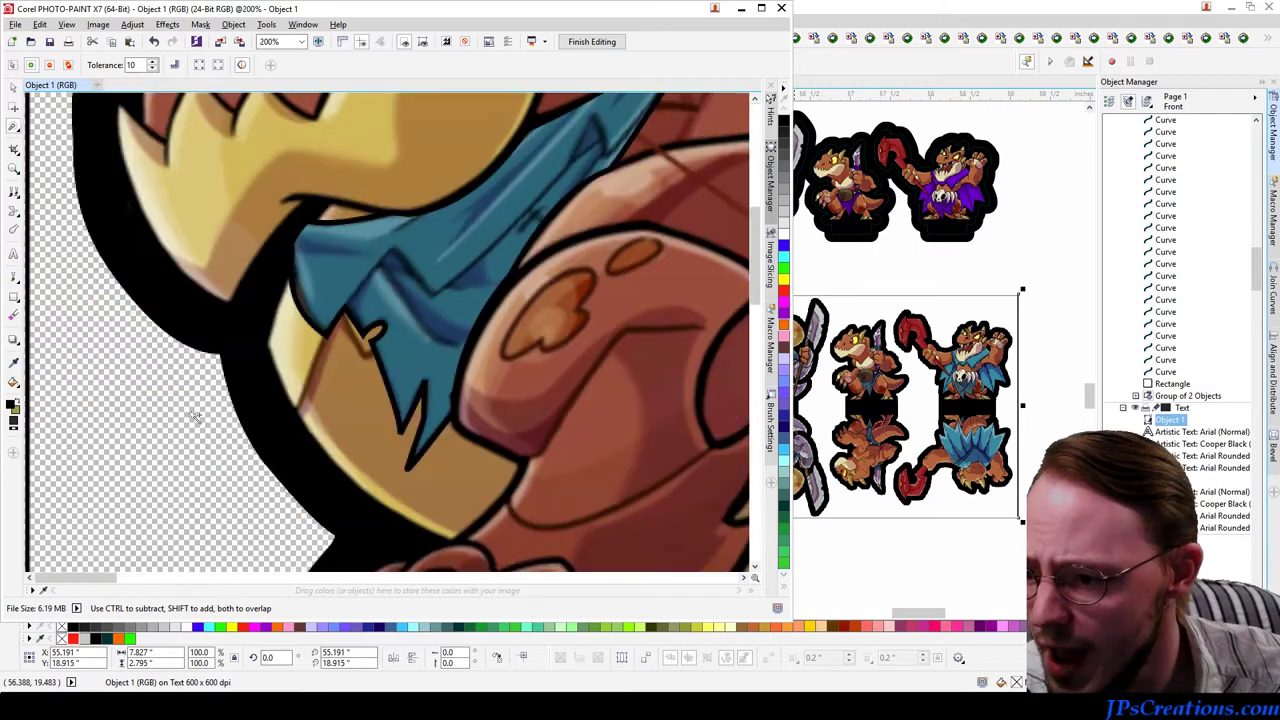
pyautogui.click(418, 452)
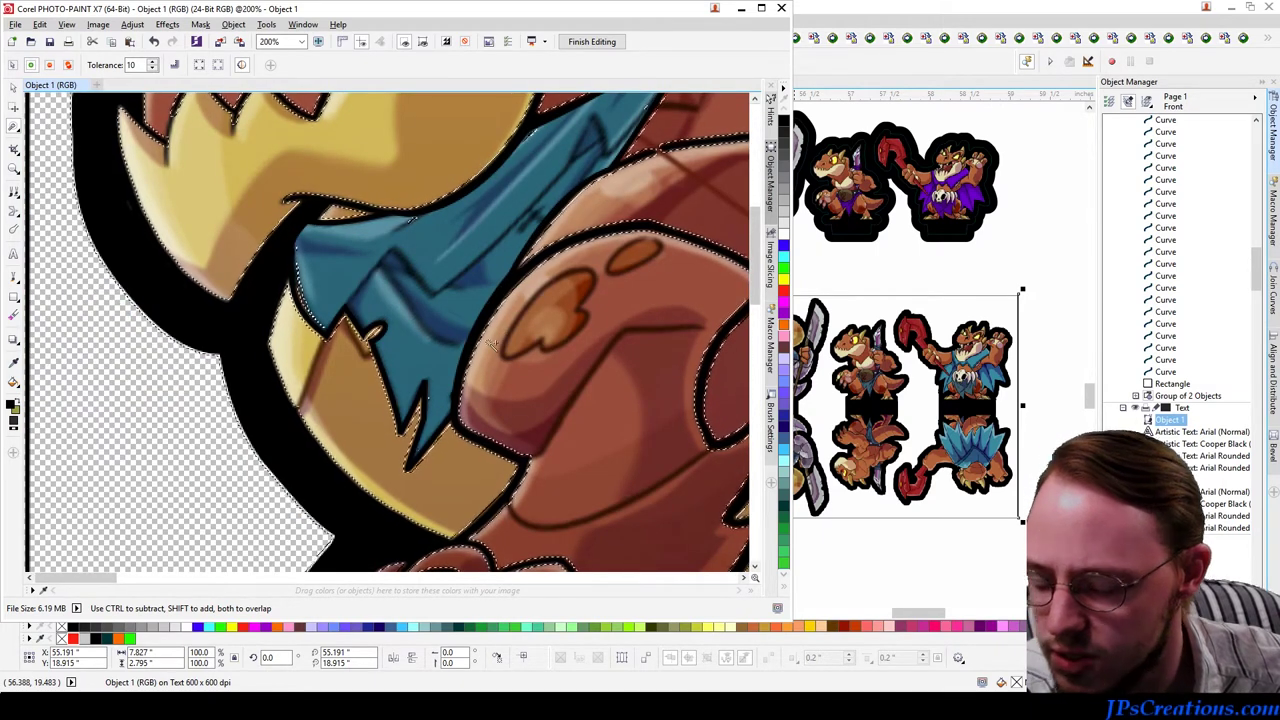
pyautogui.hotkey('ctrl', 'z')
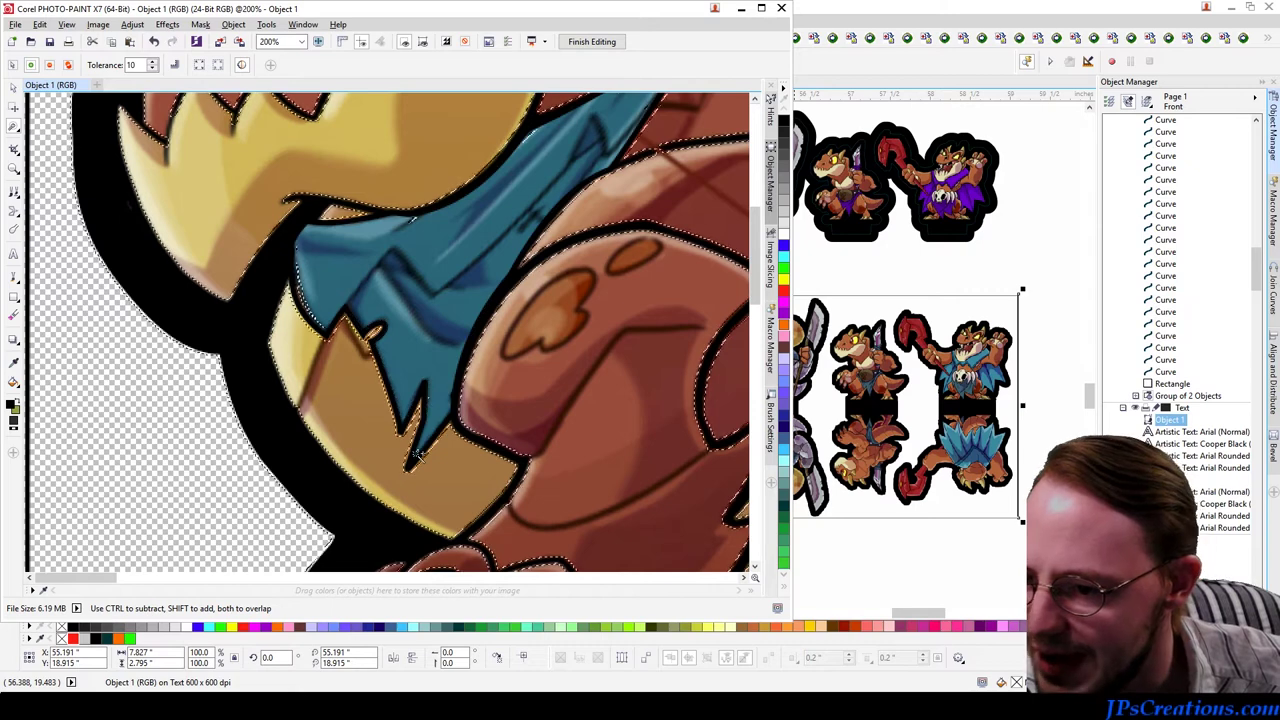
pyautogui.scroll(3, 420, 455)
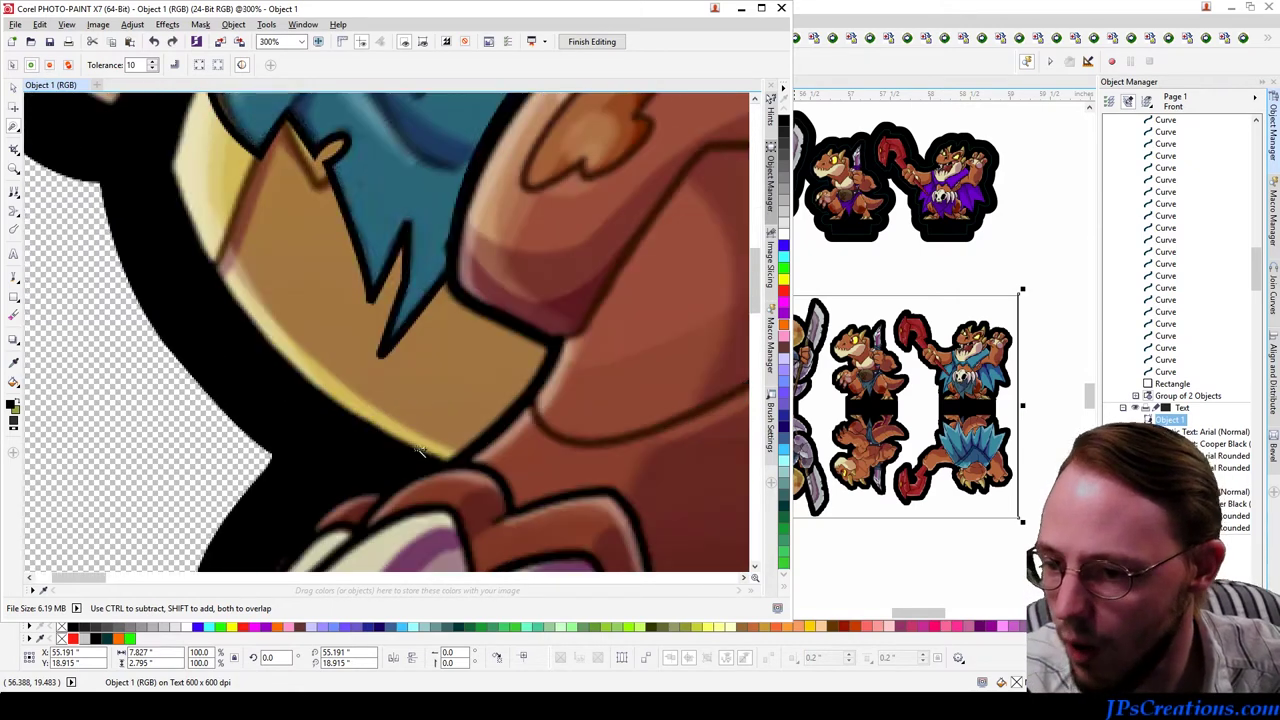
pyautogui.scroll(1, 380, 330)
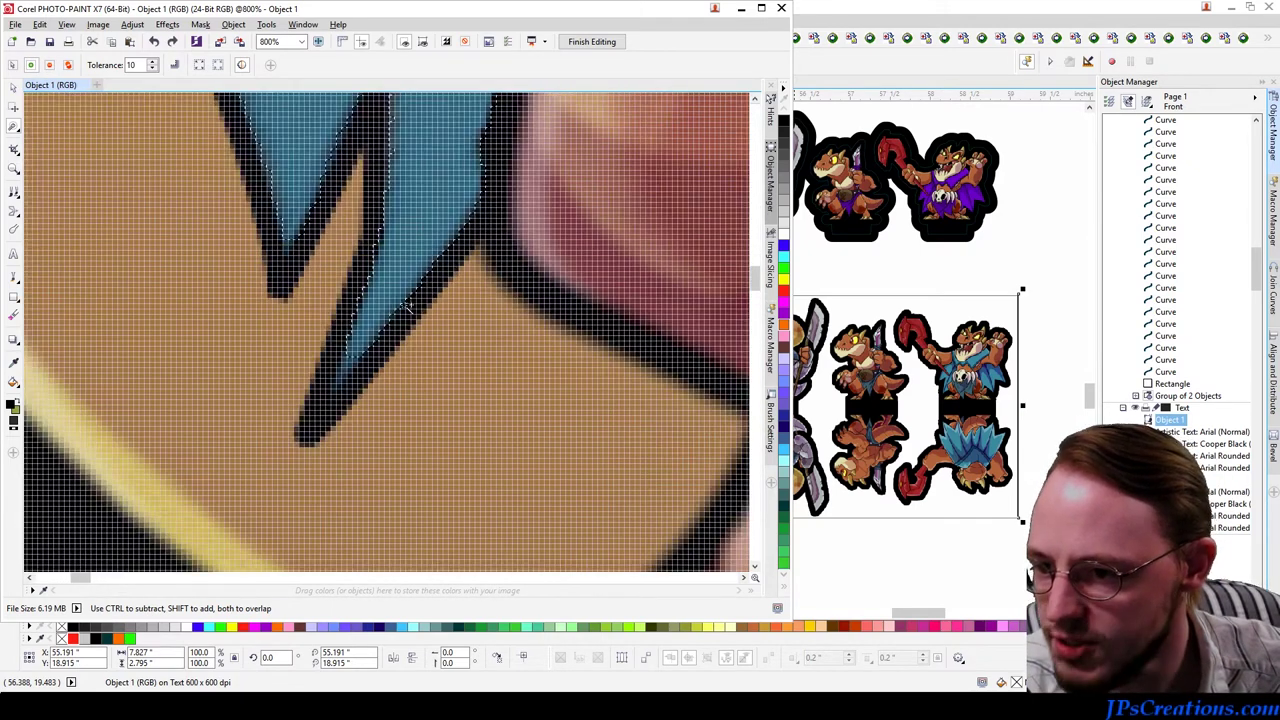
pyautogui.hotkey('ctrl', 'z')
pyautogui.scroll(-4, 352, 330)
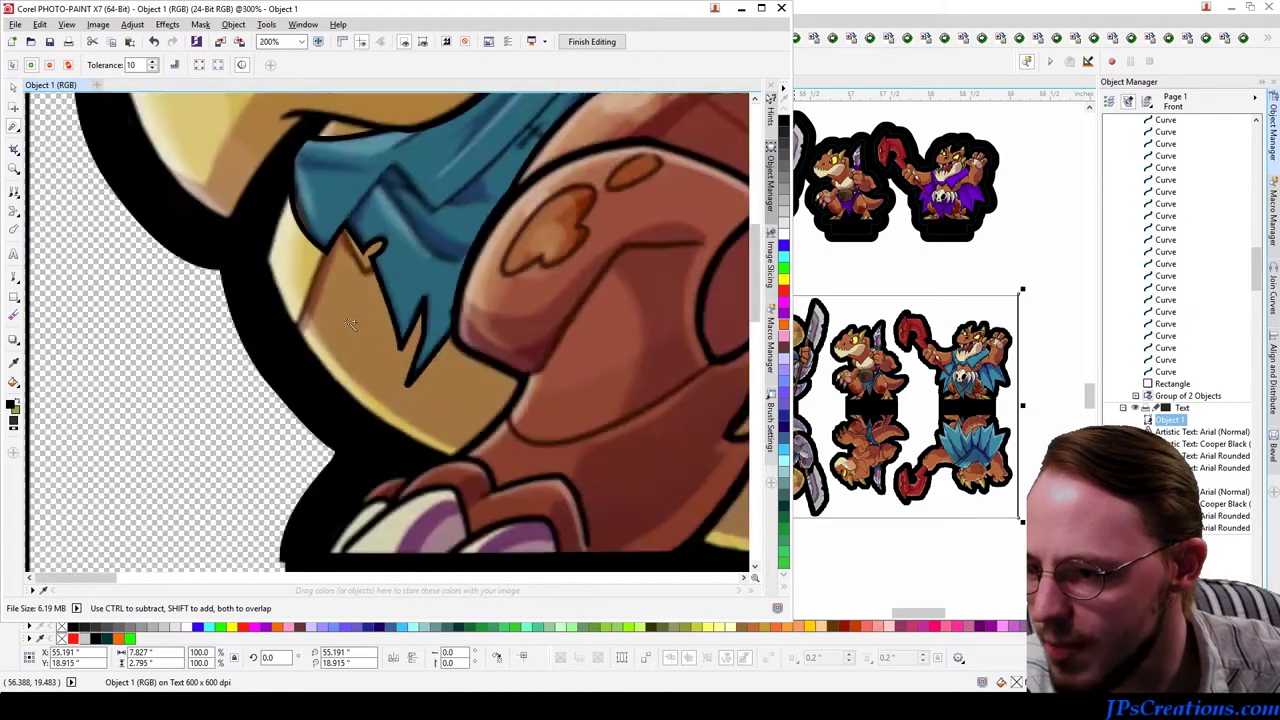
# Step: Load the saved mask "kobolds clothing" from disk onto the kobold image
pyautogui.scroll(-2, 400, 203)
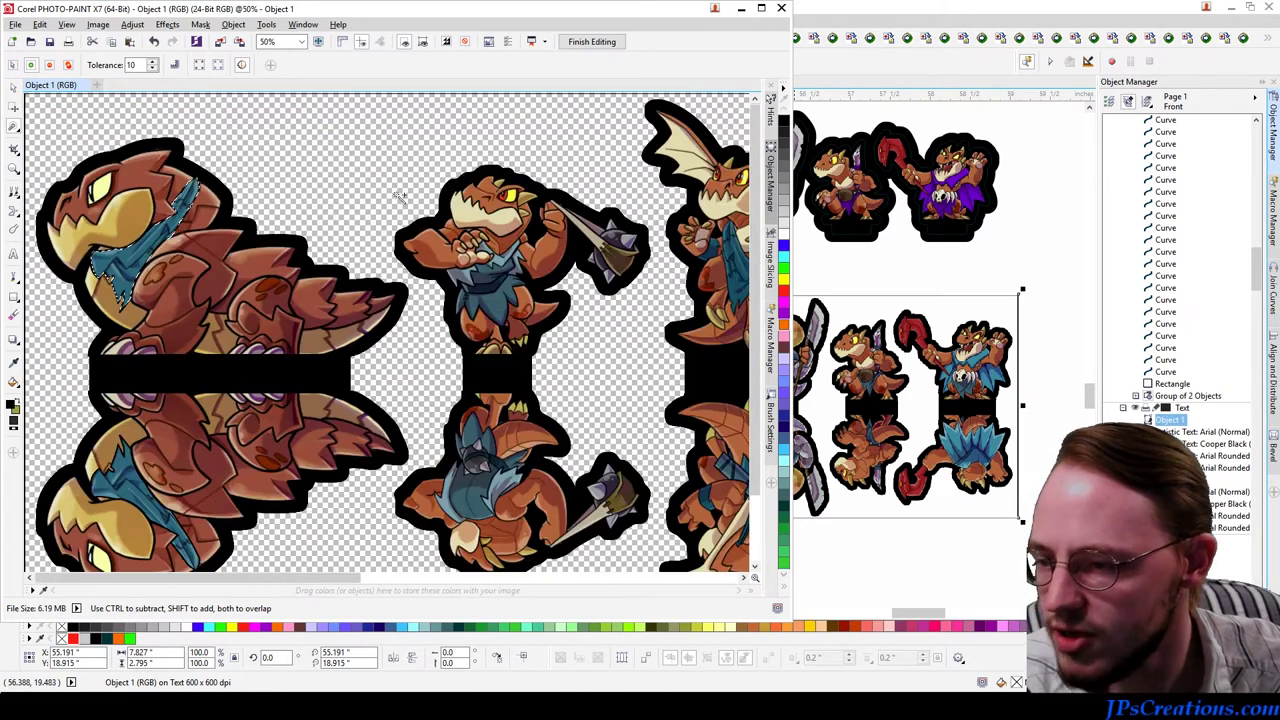
pyautogui.click(10, 88)
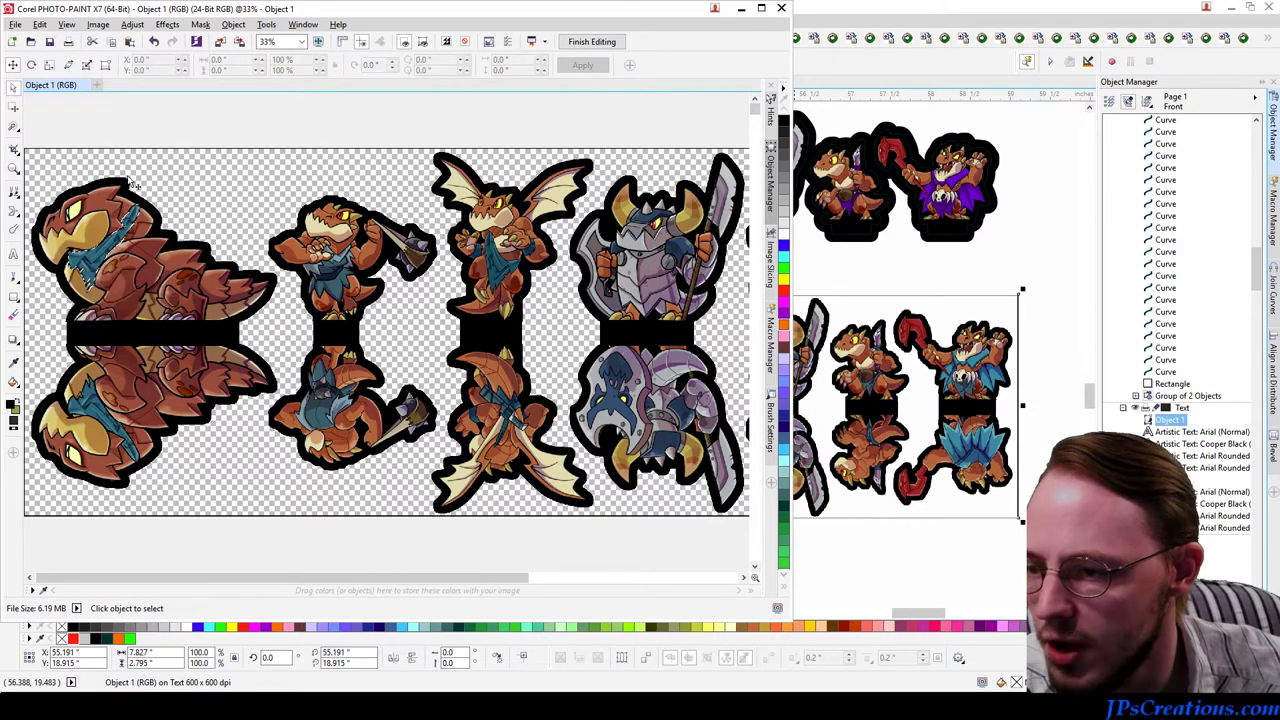
pyautogui.click(199, 25)
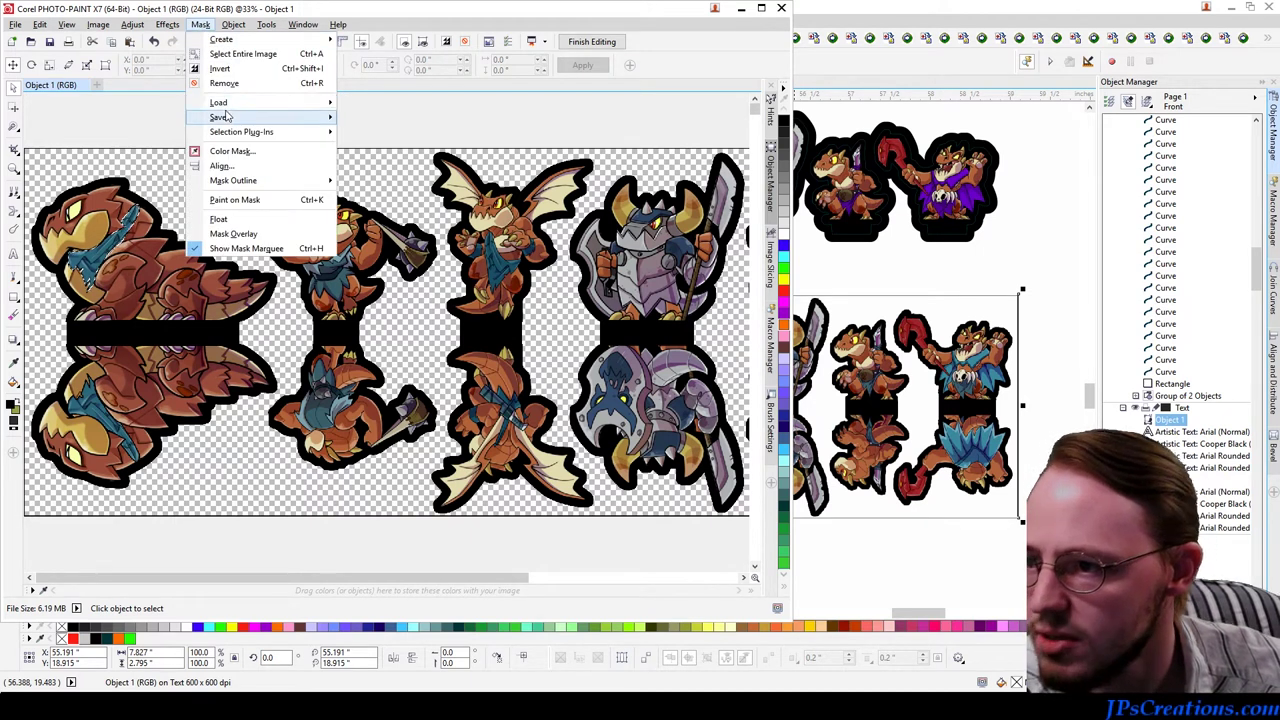
pyautogui.moveTo(252, 122)
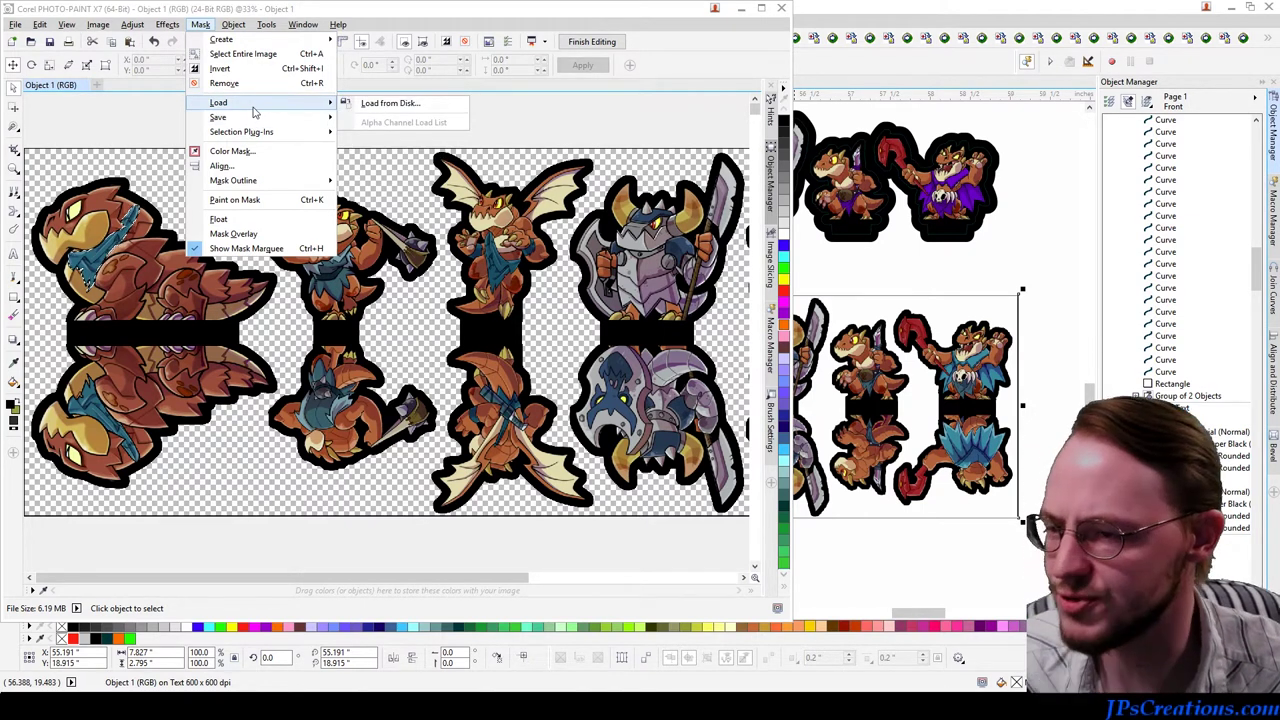
pyautogui.click(357, 104)
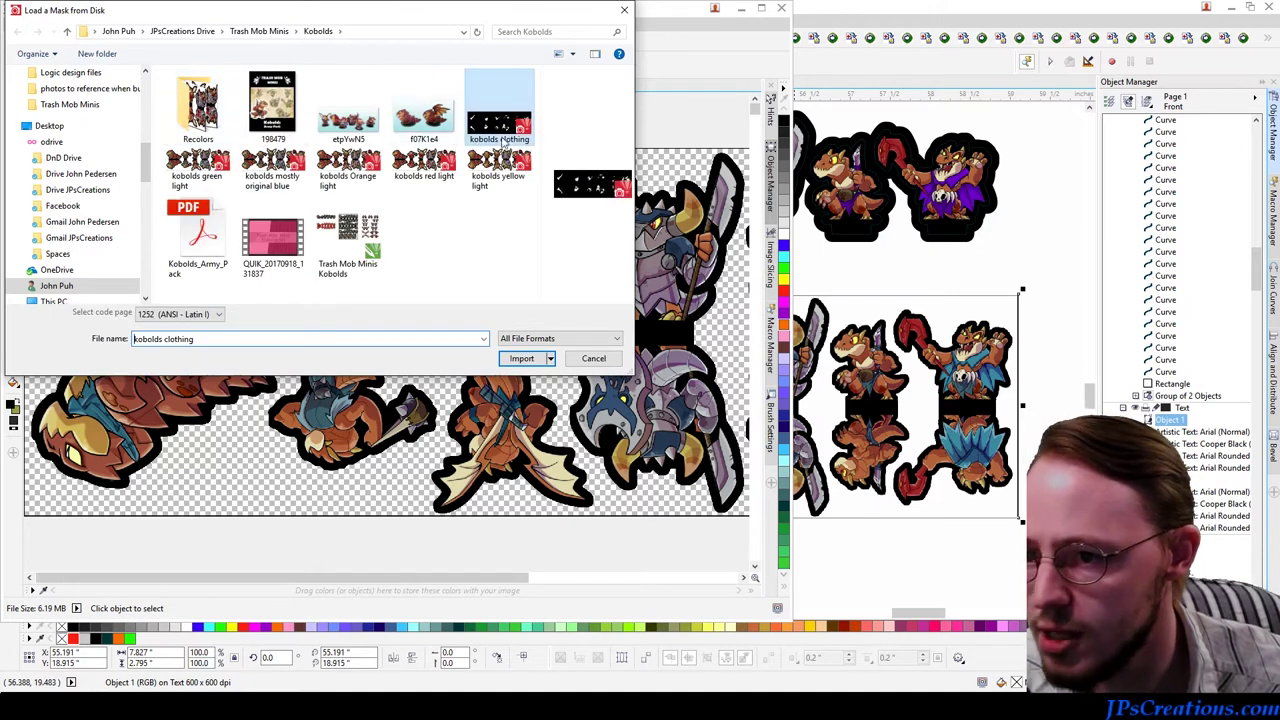
pyautogui.click(521, 359)
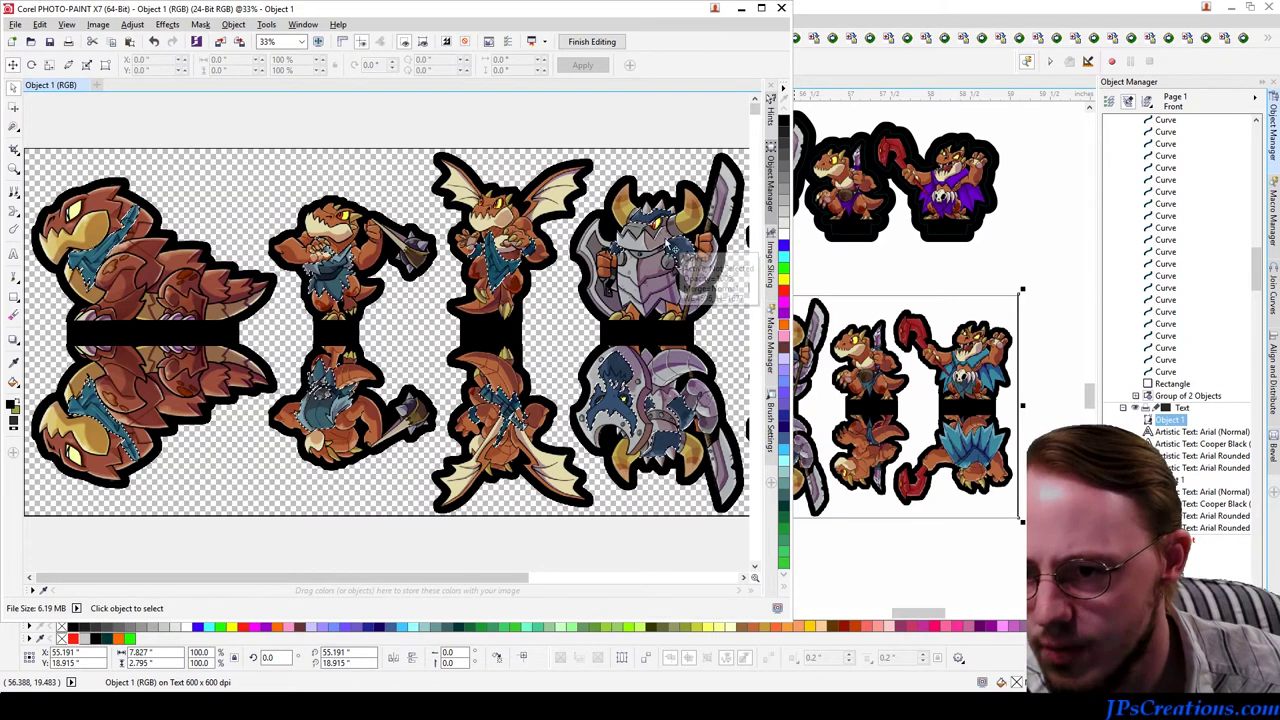
# Step: Examine how the loaded clothing mask fits the cloth on the dragon, mace, winged and armoured kobolds
pyautogui.scroll(3, 84, 262)
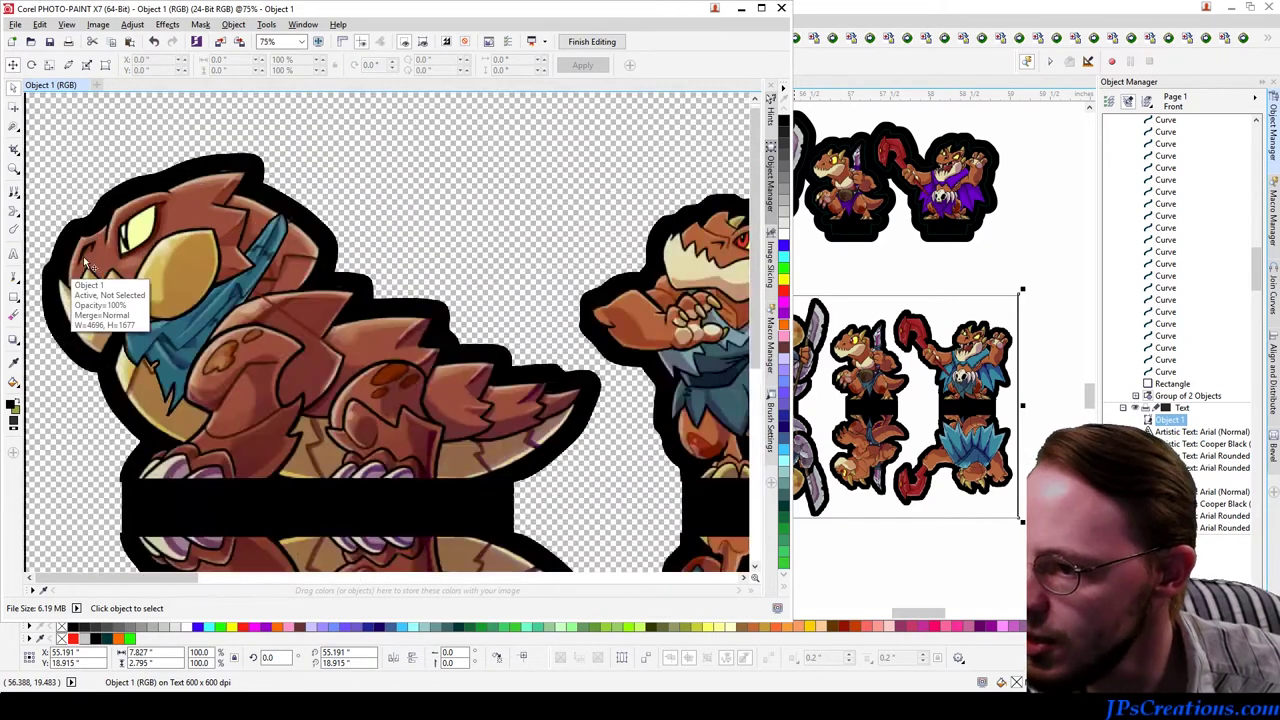
pyautogui.scroll(-2, 160, 300)
pyautogui.scroll(1, 580, 278)
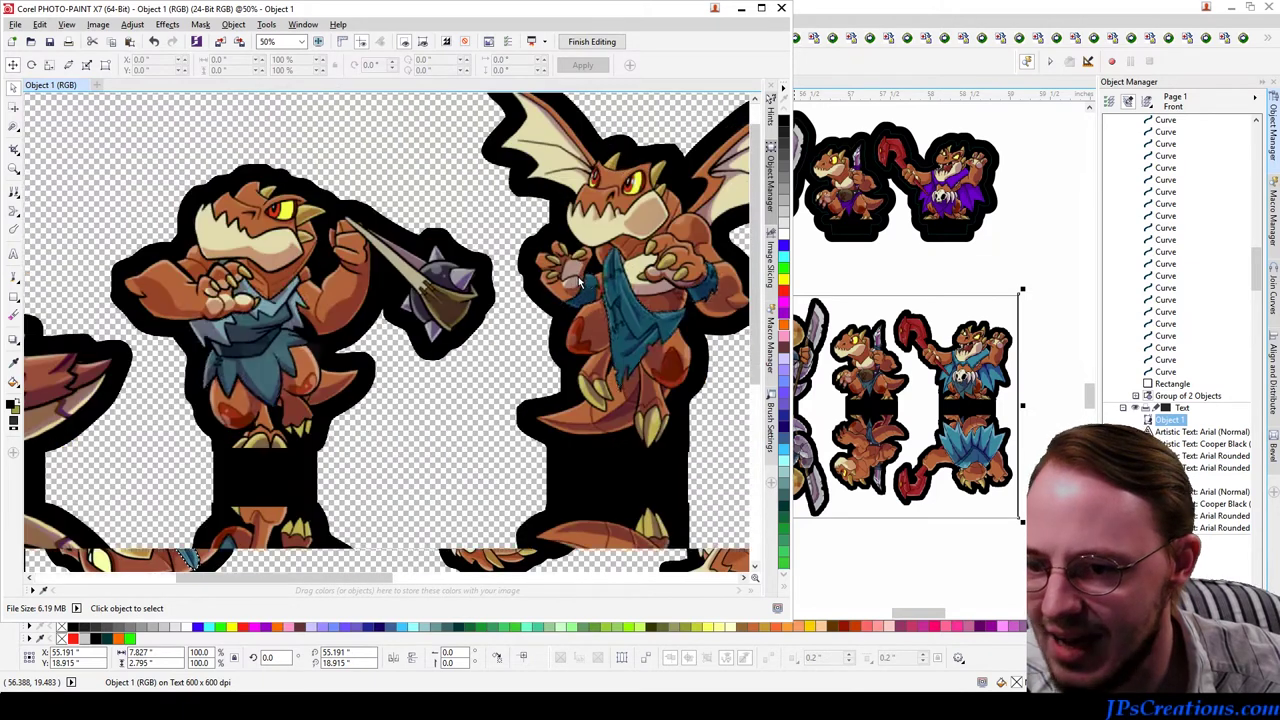
pyautogui.scroll(1, 629, 327)
pyautogui.scroll(2, 709, 327)
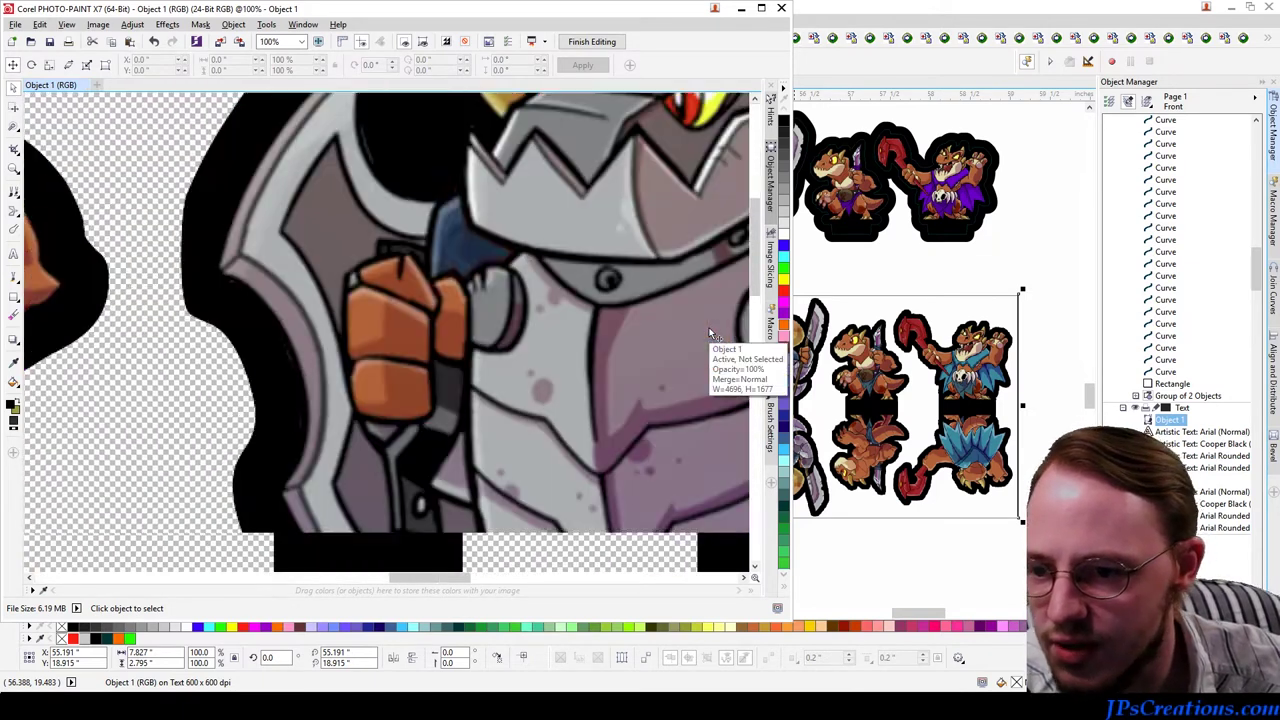
pyautogui.scroll(-2, 605, 362)
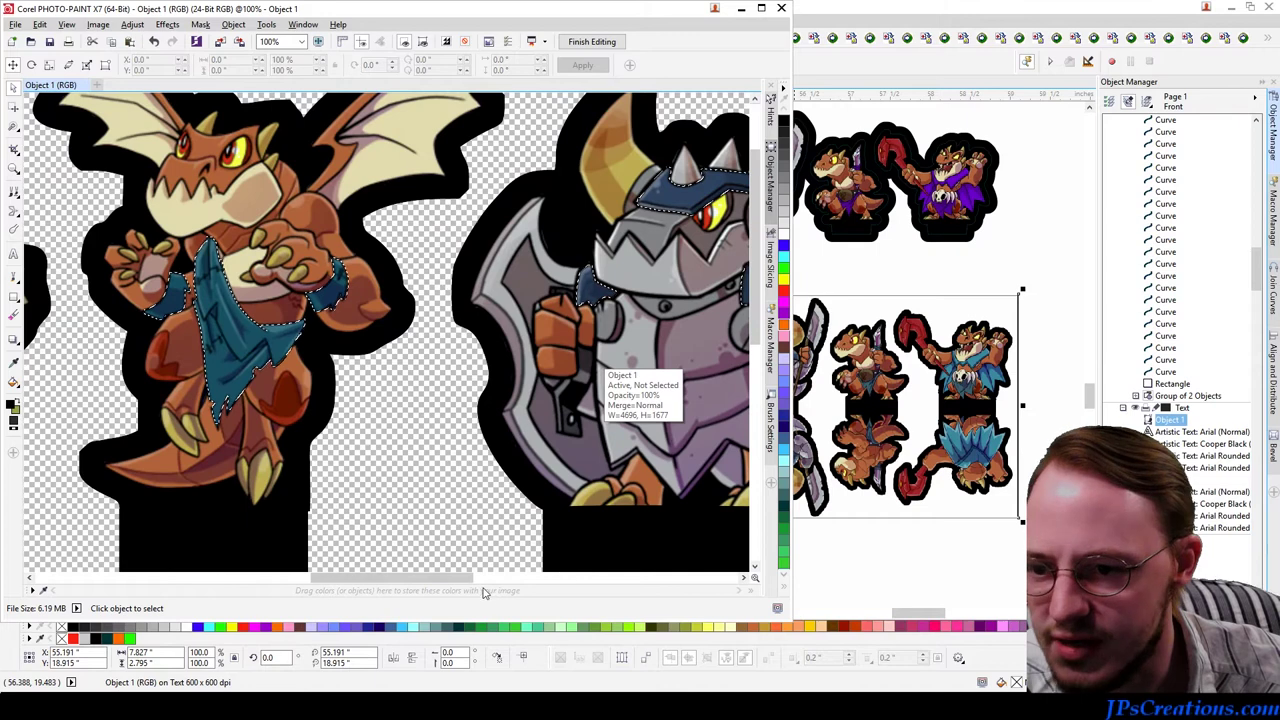
# Step: Try shifting the hue of the masked kobold clothing to 62 with Hue/Saturation/Lightness
pyautogui.moveTo(464, 577); pyautogui.dragTo(727, 556)
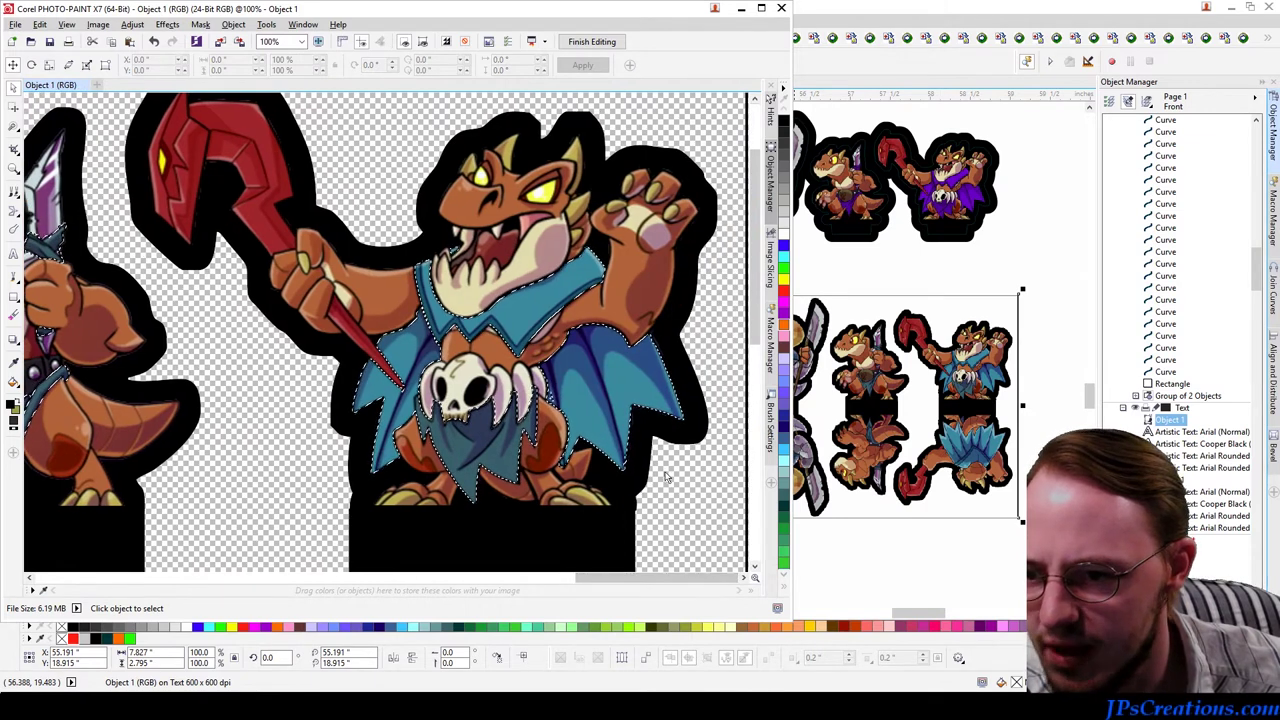
pyautogui.scroll(-3, 622, 467)
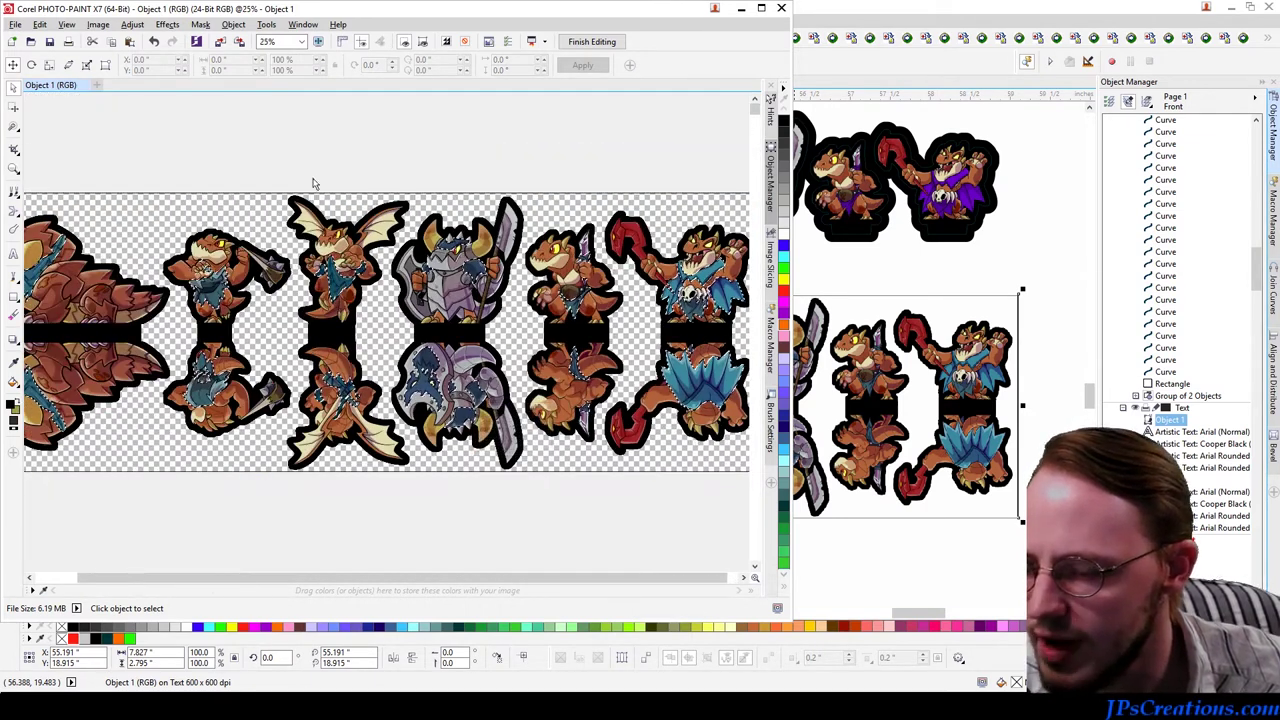
pyautogui.click(128, 25)
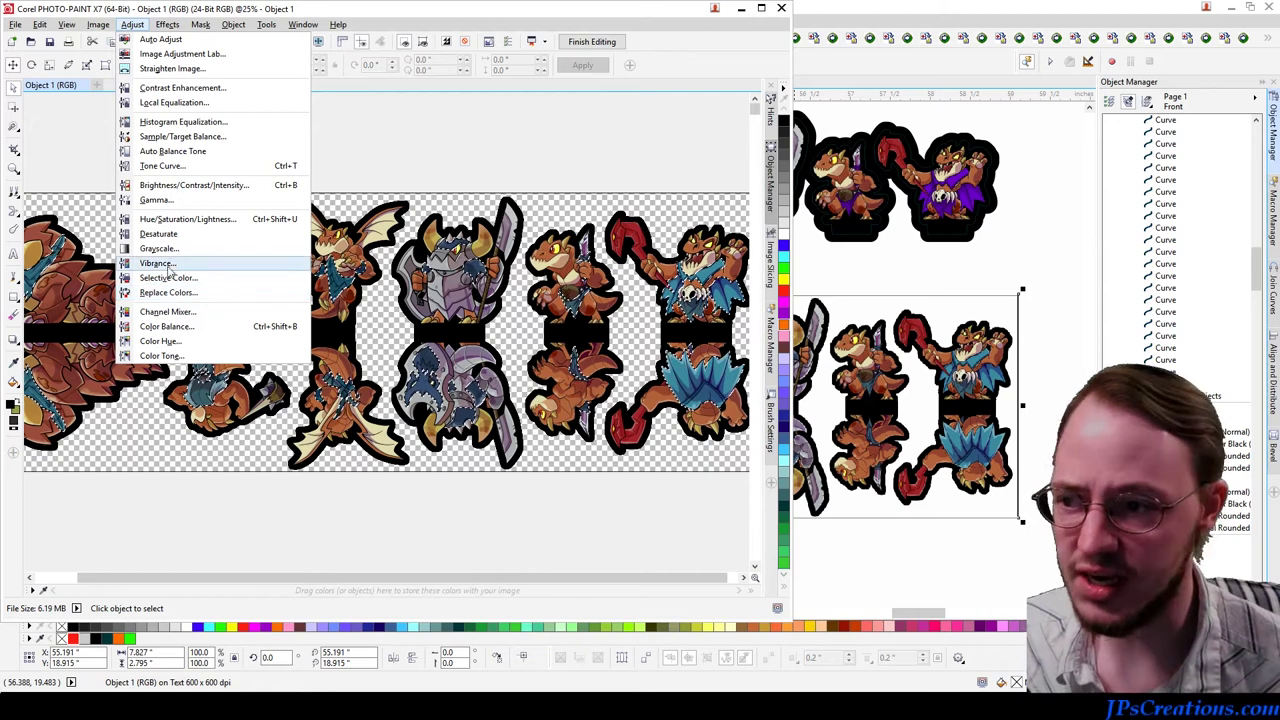
pyautogui.click(181, 219)
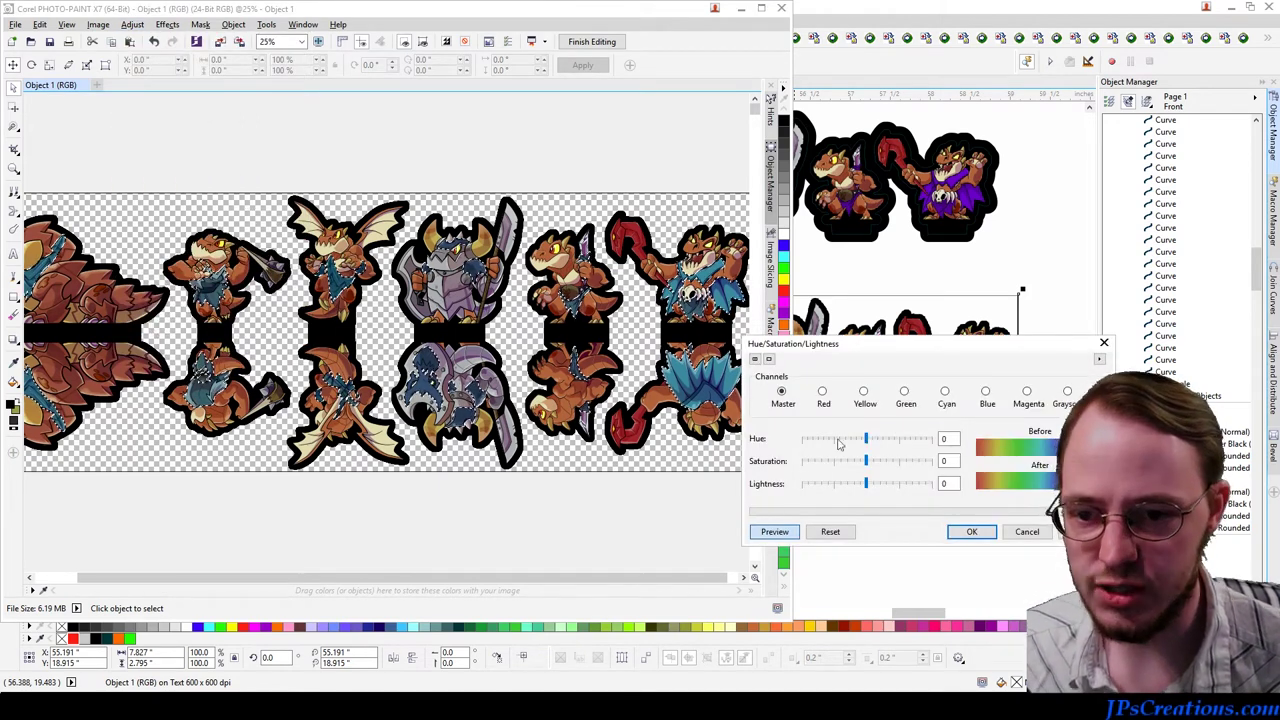
pyautogui.moveTo(866, 440)
pyautogui.mouseDown()
pyautogui.moveTo(816, 440)
pyautogui.moveTo(928, 441)
pyautogui.moveTo(830, 443)
pyautogui.moveTo(903, 449)
pyautogui.moveTo(879, 451)
pyautogui.mouseUp()
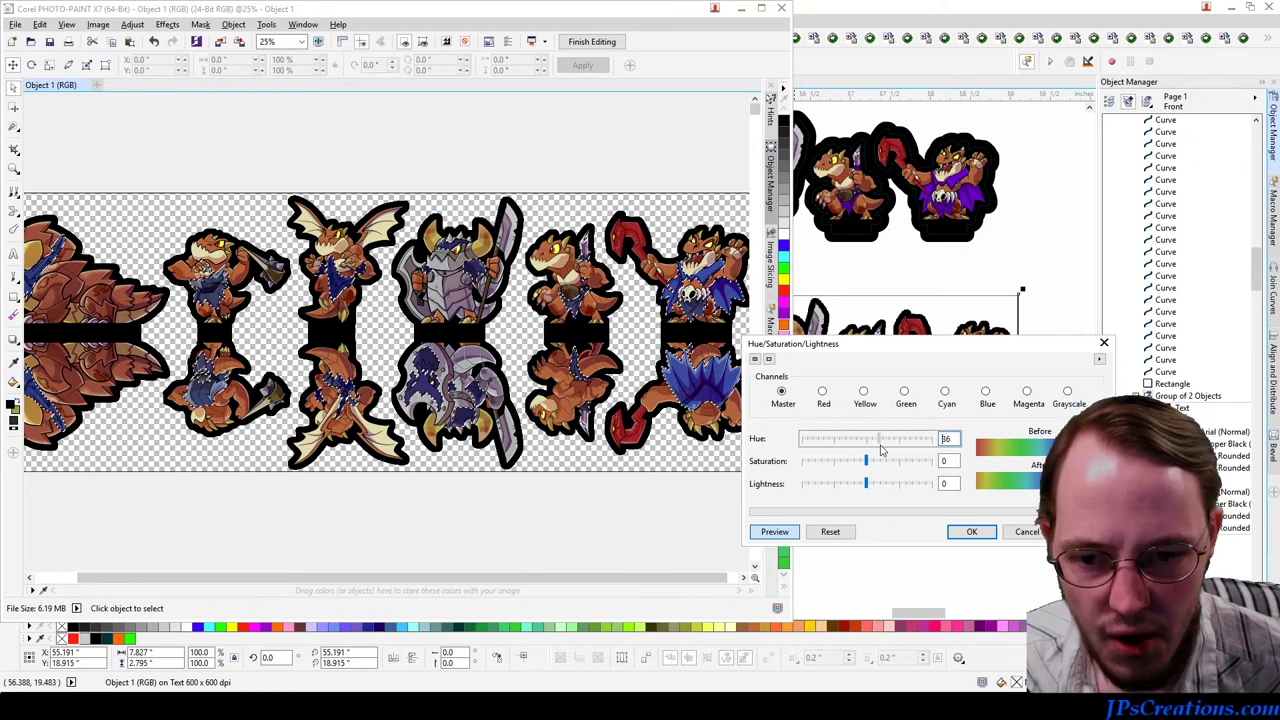
pyautogui.moveTo(882, 451)
pyautogui.mouseDown()
pyautogui.moveTo(846, 452)
pyautogui.moveTo(893, 452)
pyautogui.mouseUp()
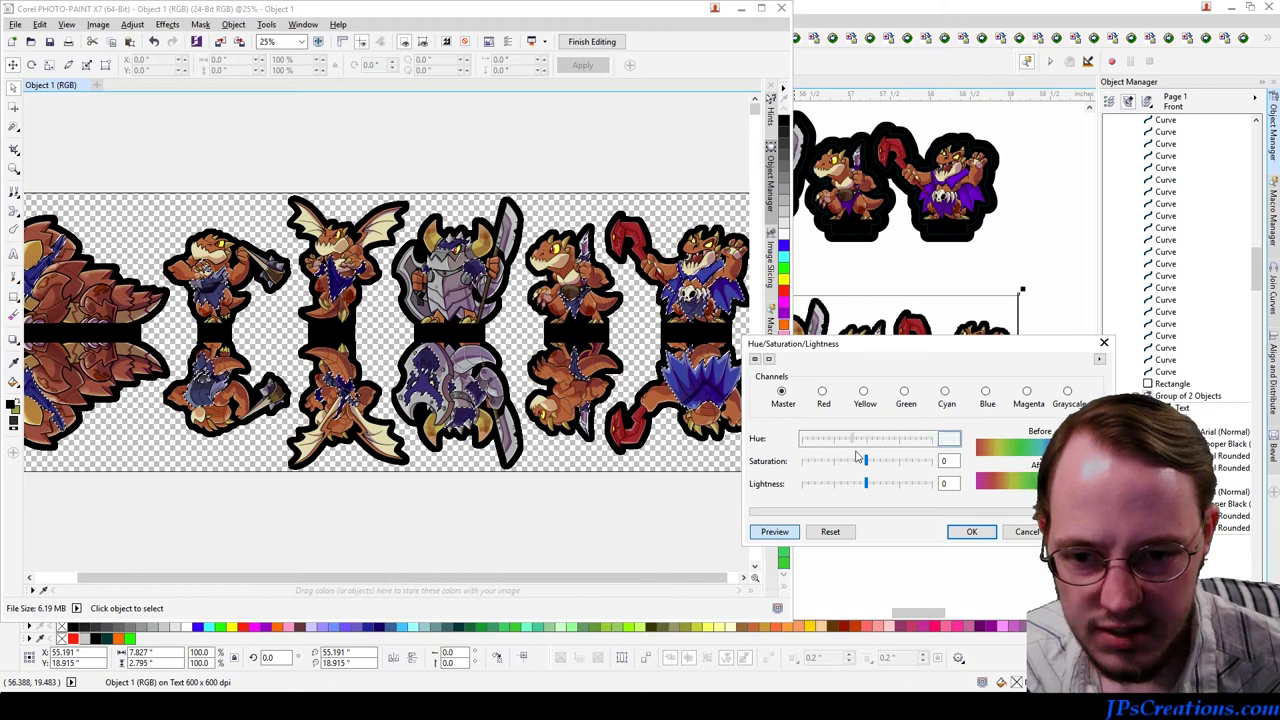
pyautogui.click(970, 532)
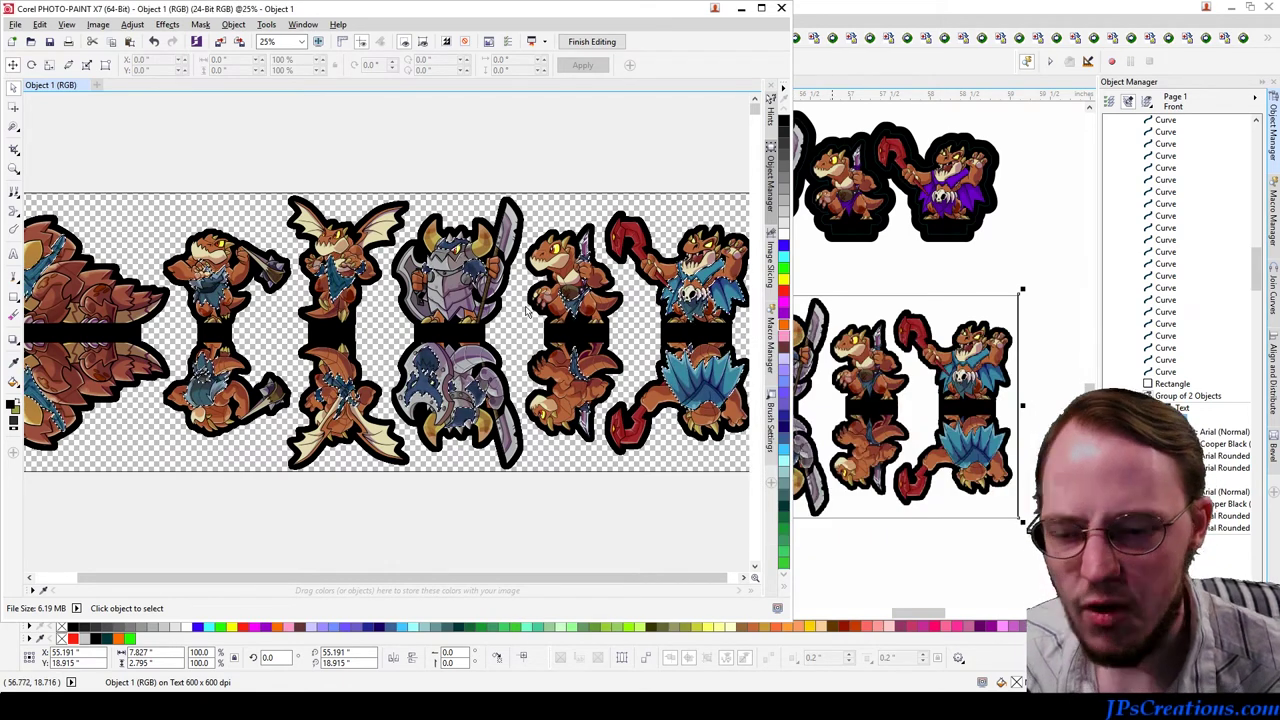
# Step: Open Replace Colors with before-and-after previews and sample the teal cloth of the staff-wielding kobold as the old colour
pyautogui.click(133, 25)
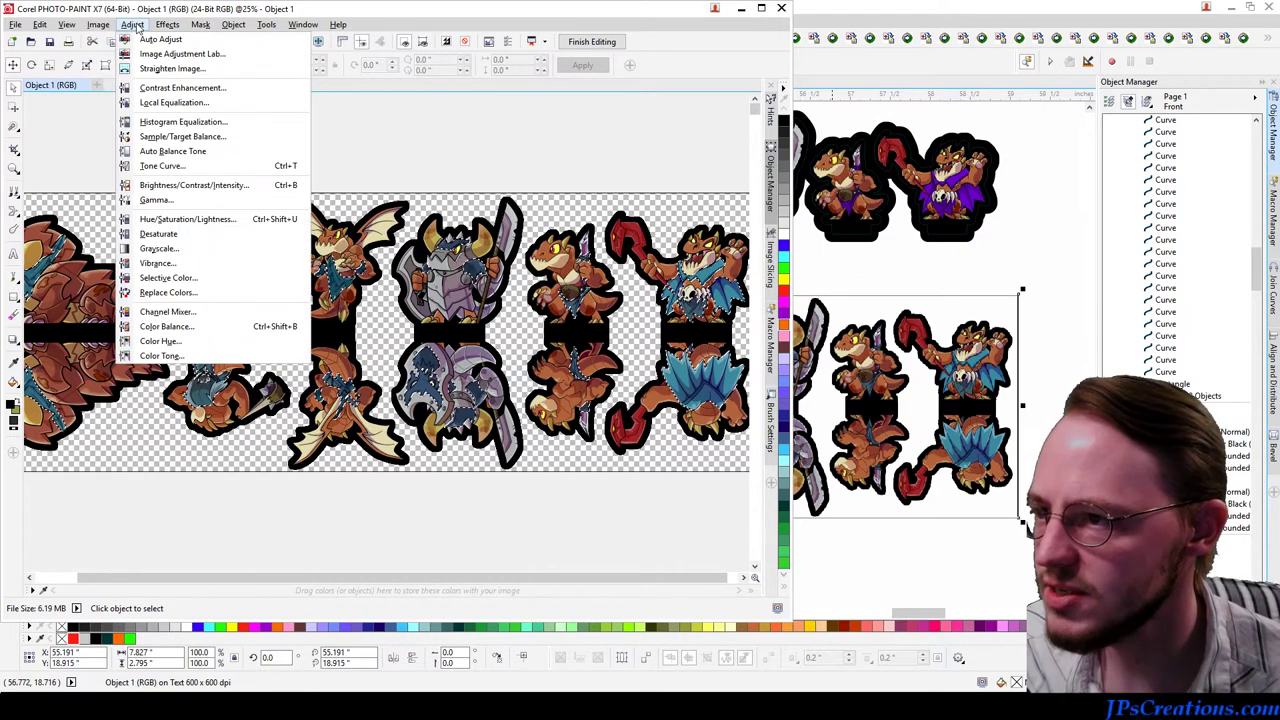
pyautogui.click(180, 292)
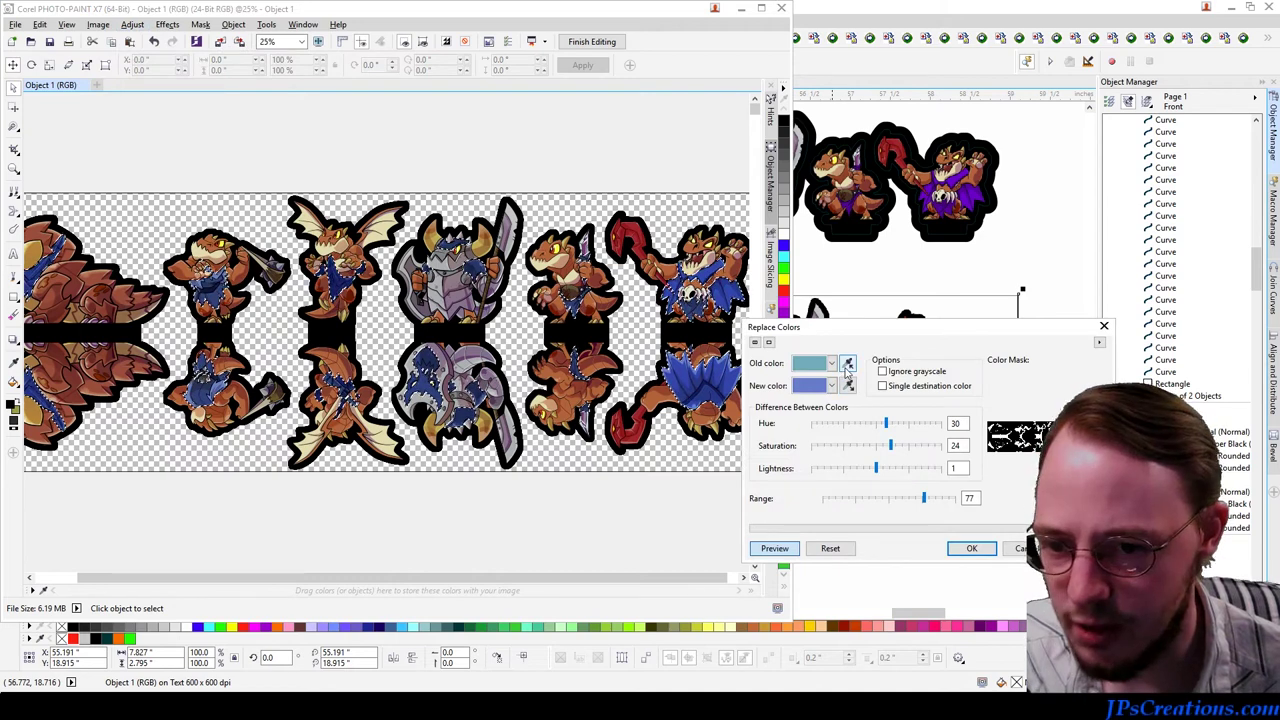
pyautogui.click(757, 344)
pyautogui.moveTo(814, 306); pyautogui.dragTo(634, 374)
pyautogui.scroll(-2, 611, 306)
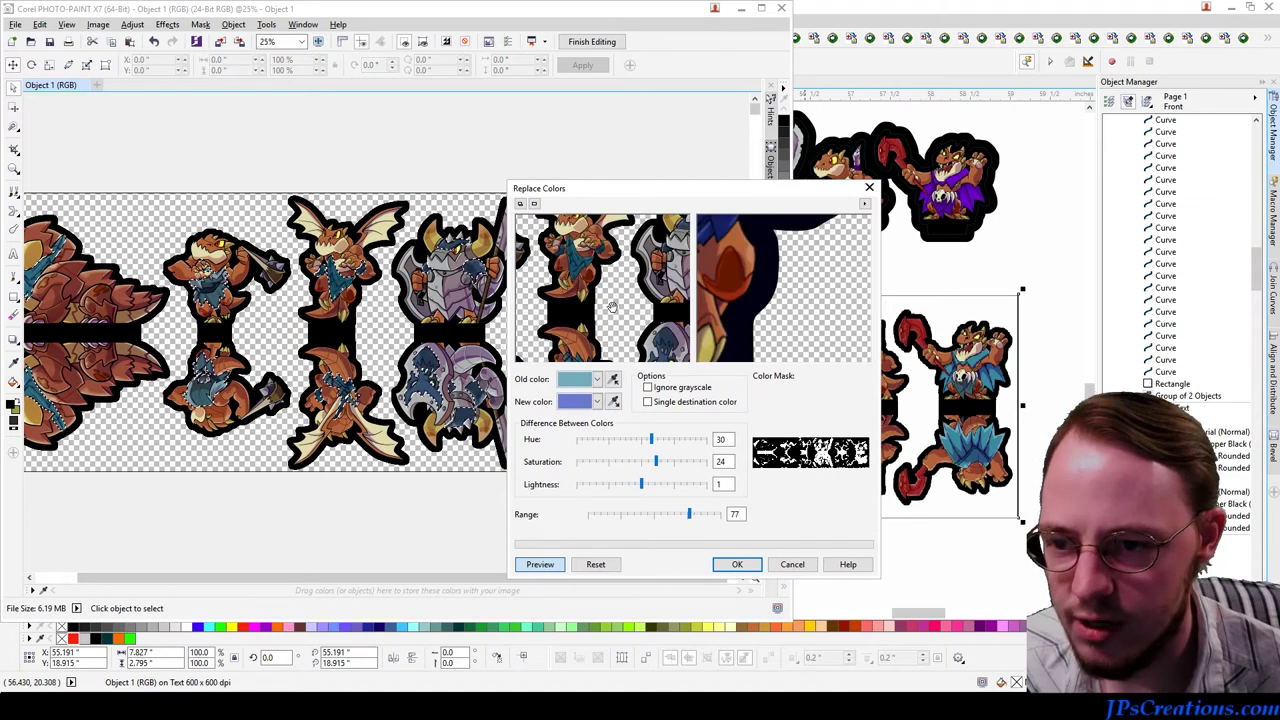
pyautogui.moveTo(611, 306); pyautogui.dragTo(413, 307)
pyautogui.moveTo(655, 315); pyautogui.dragTo(562, 316)
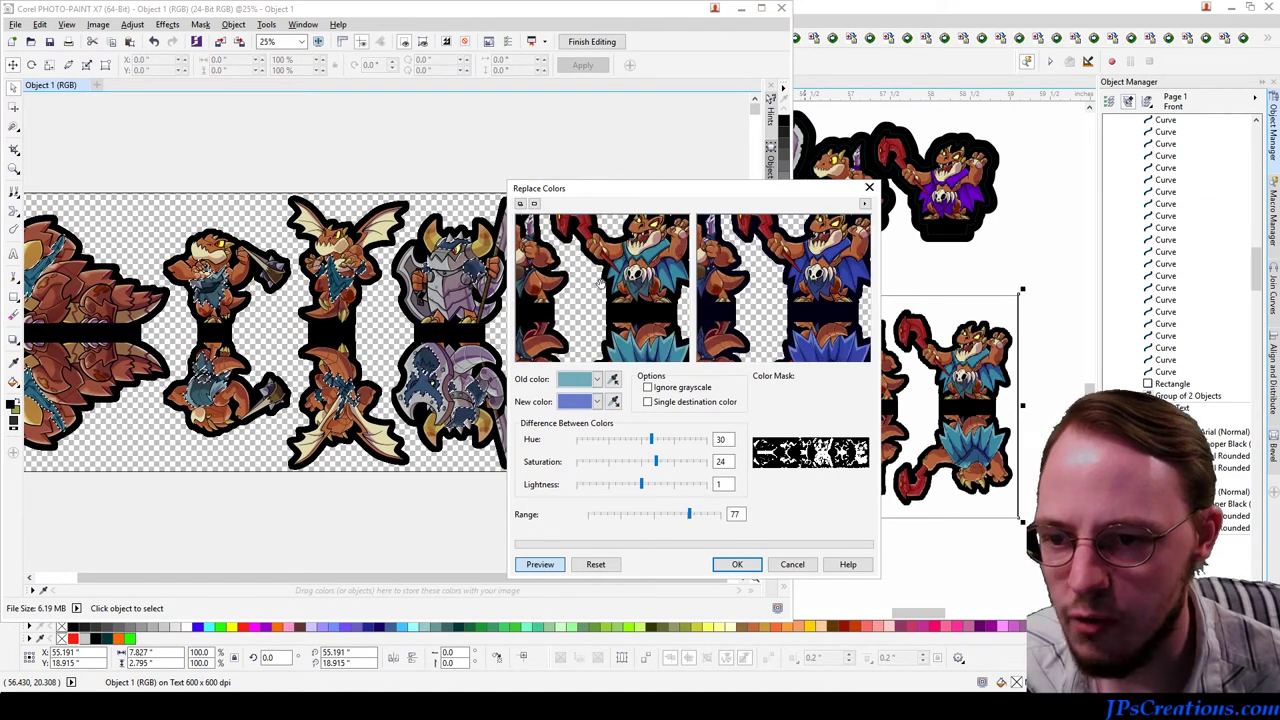
pyautogui.moveTo(657, 321); pyautogui.dragTo(548, 232)
pyautogui.click(613, 378)
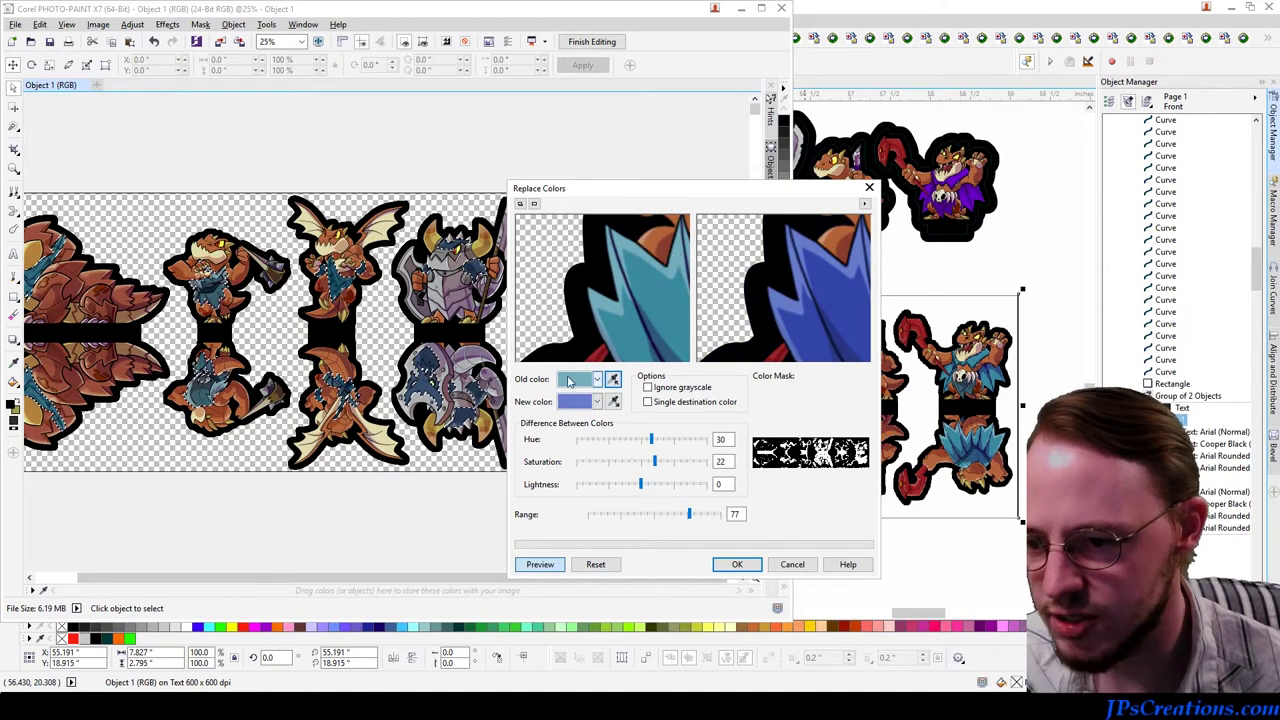
pyautogui.moveTo(612, 304); pyautogui.dragTo(702, 254)
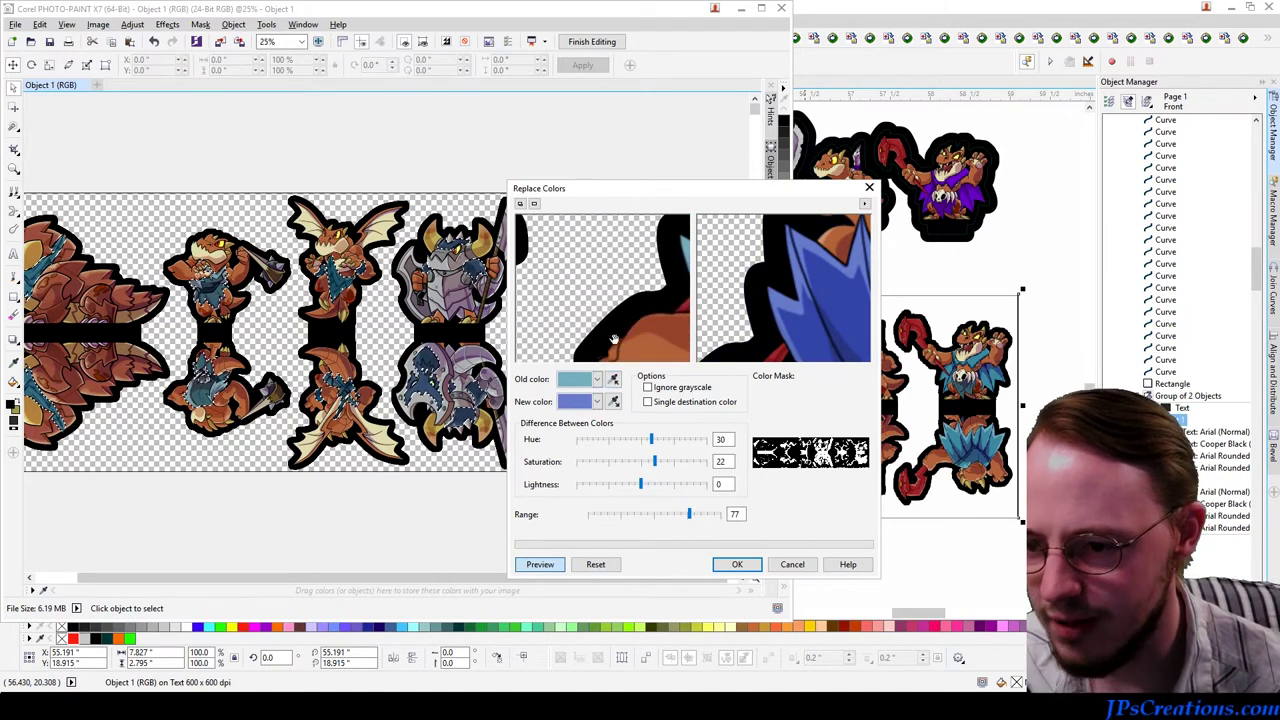
# Step: Choose purple as the new colour, and preview the replacement directly on the figures with the dialog clear of them
pyautogui.click(598, 402)
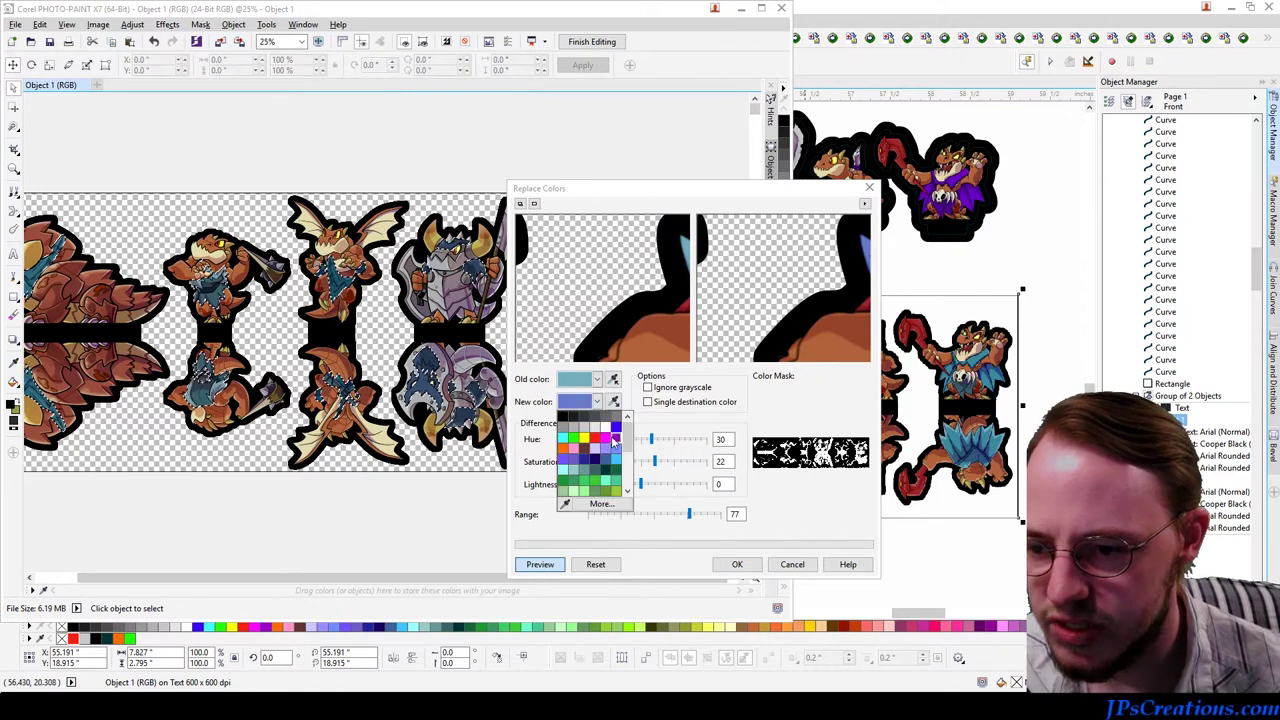
pyautogui.click(613, 438)
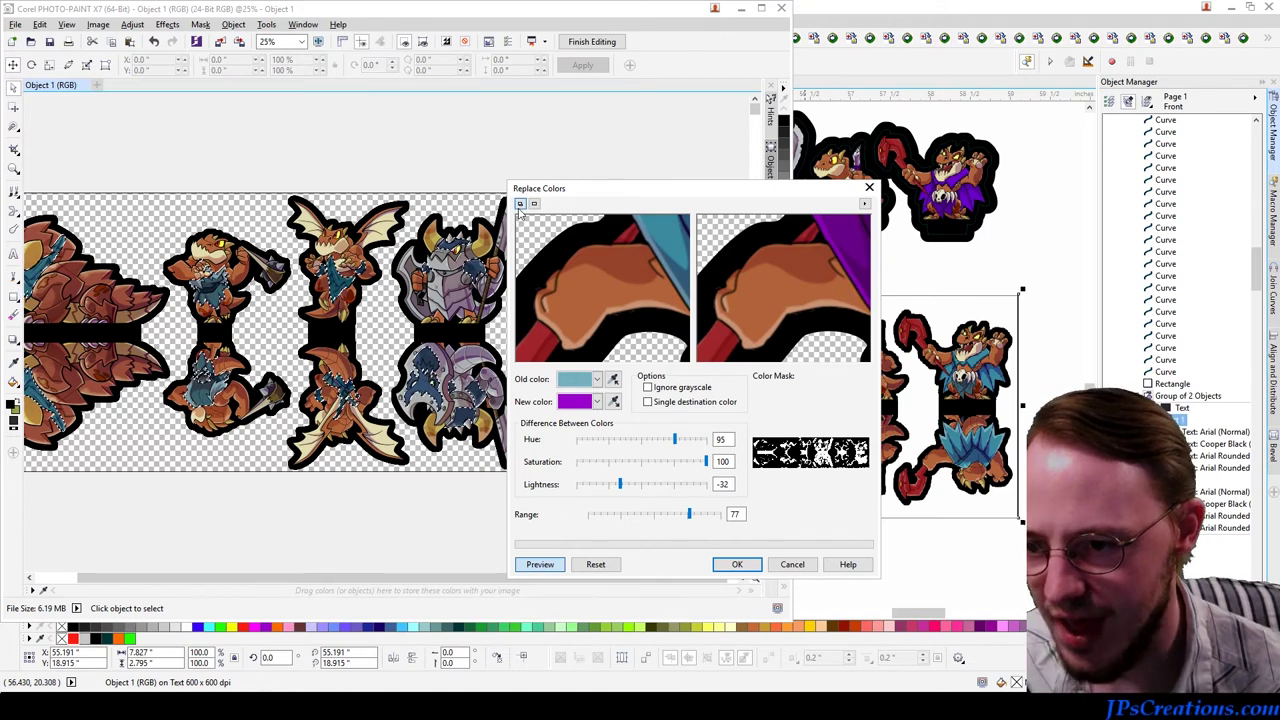
pyautogui.click(519, 204)
pyautogui.moveTo(546, 191); pyautogui.dragTo(576, 530)
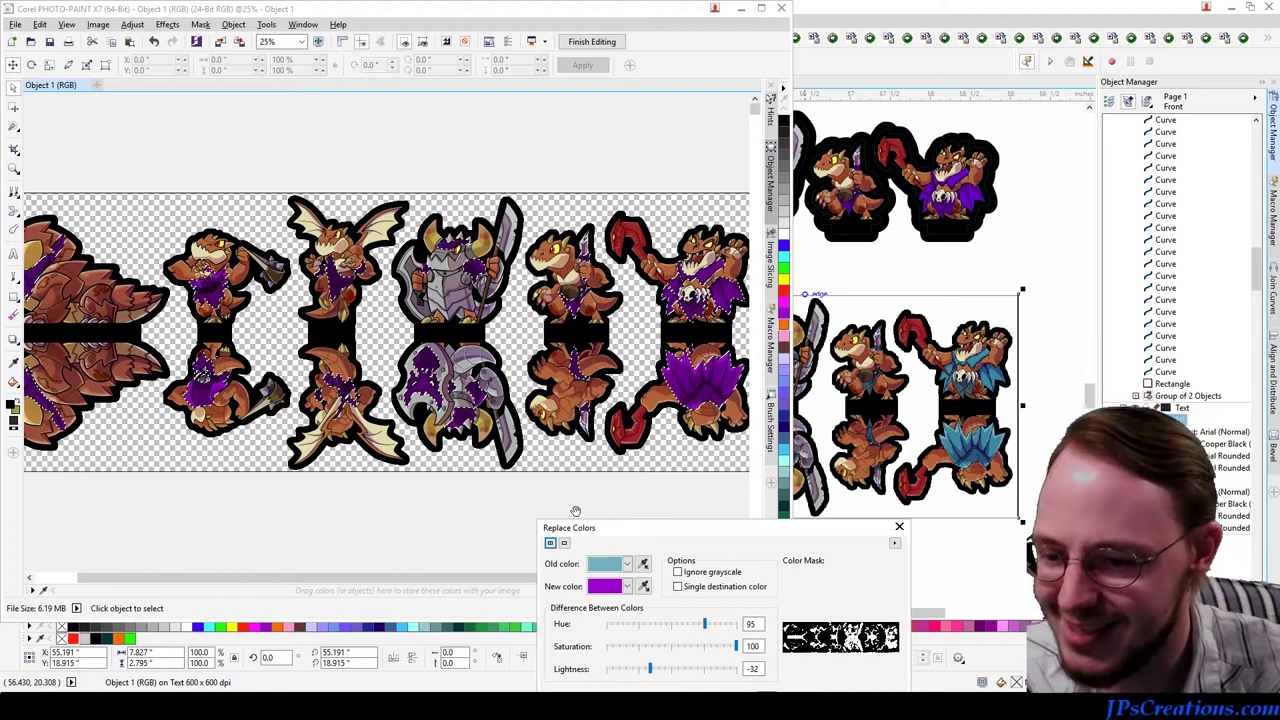
pyautogui.moveTo(622, 533); pyautogui.dragTo(513, 468)
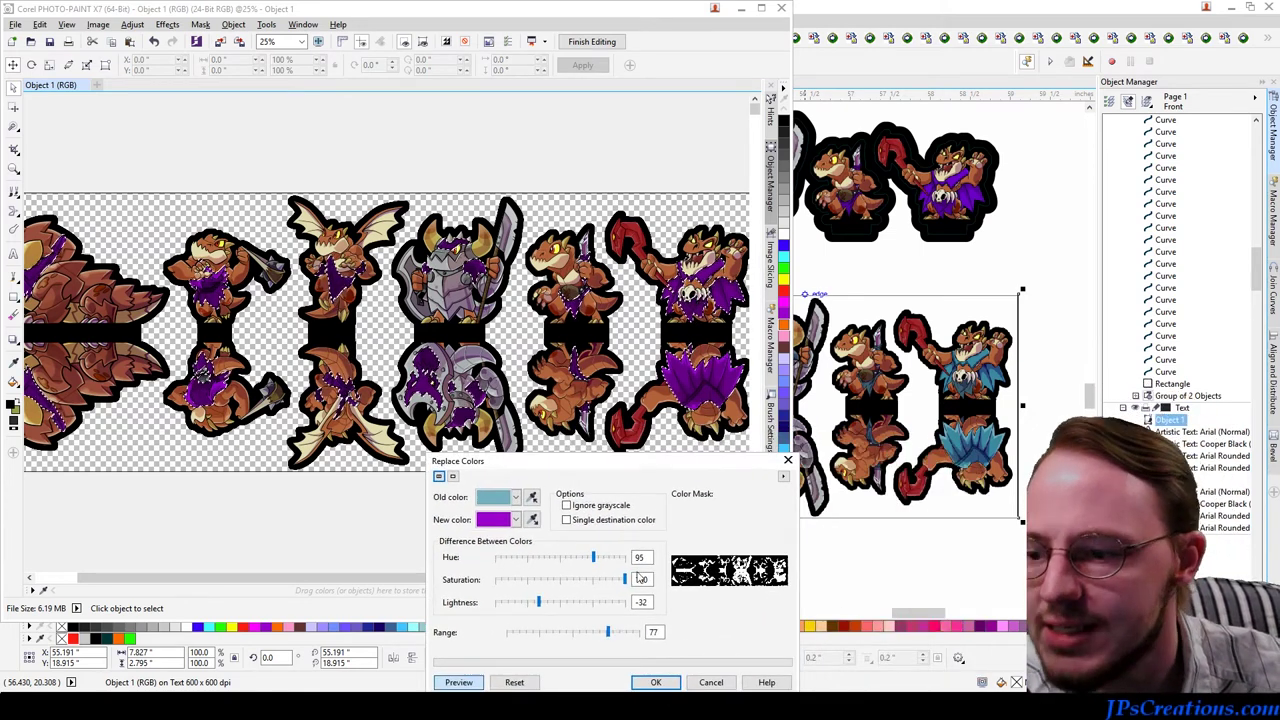
# Step: Set the colour replacement range to 100 and the lightness difference to -4, and apply it to the masked clothing
pyautogui.moveTo(607, 636); pyautogui.dragTo(533, 634)
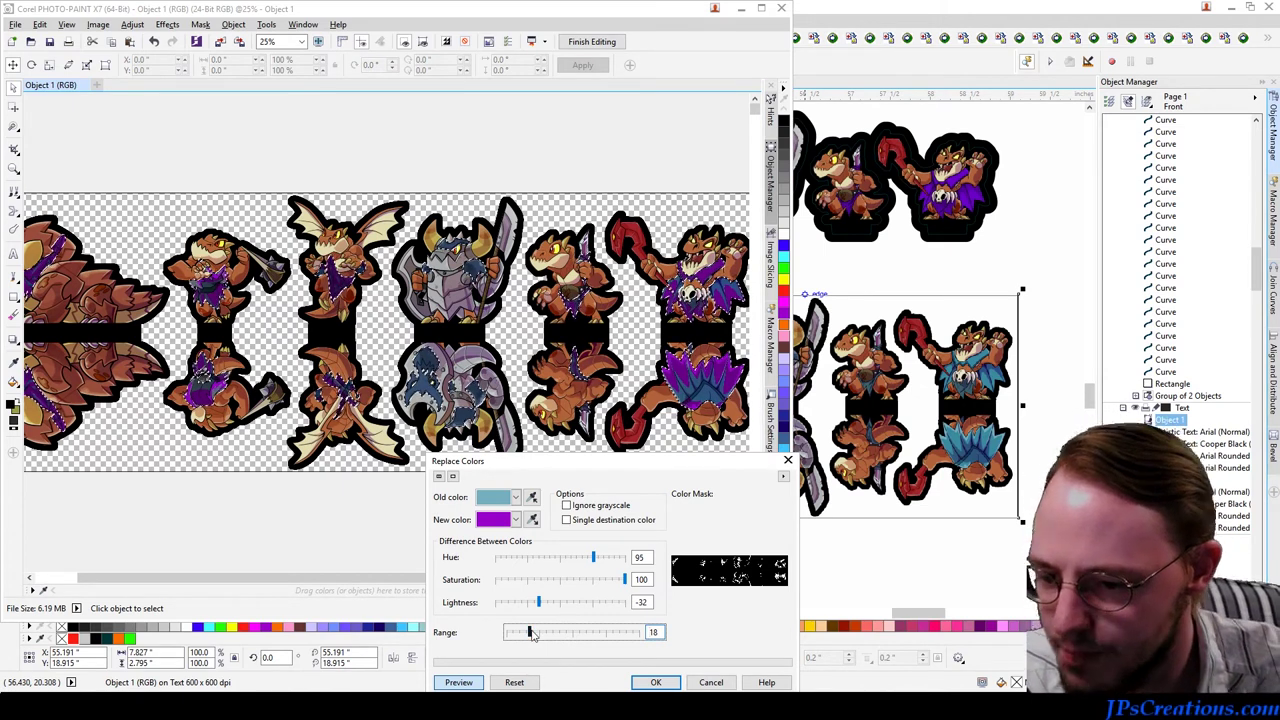
pyautogui.moveTo(533, 634); pyautogui.dragTo(639, 632)
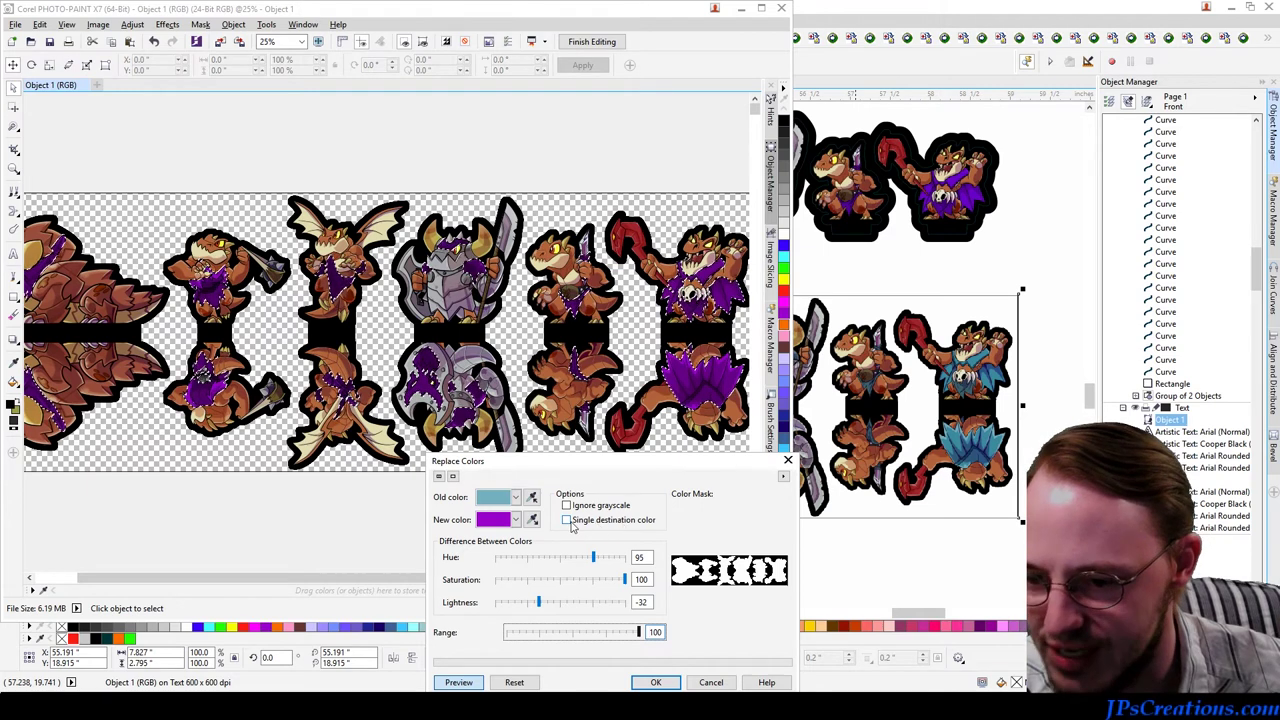
pyautogui.moveTo(570, 342); pyautogui.dragTo(488, 309)
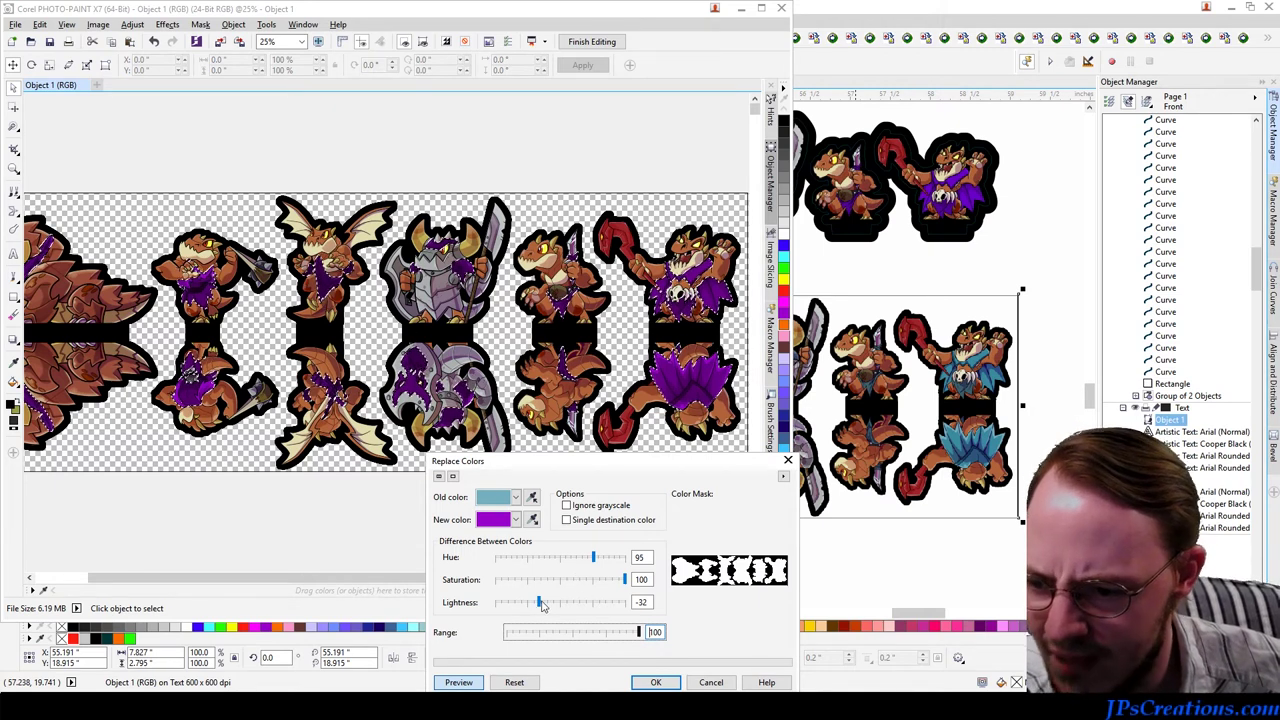
pyautogui.moveTo(538, 602)
pyautogui.mouseDown()
pyautogui.moveTo(562, 604)
pyautogui.moveTo(548, 603)
pyautogui.mouseUp()
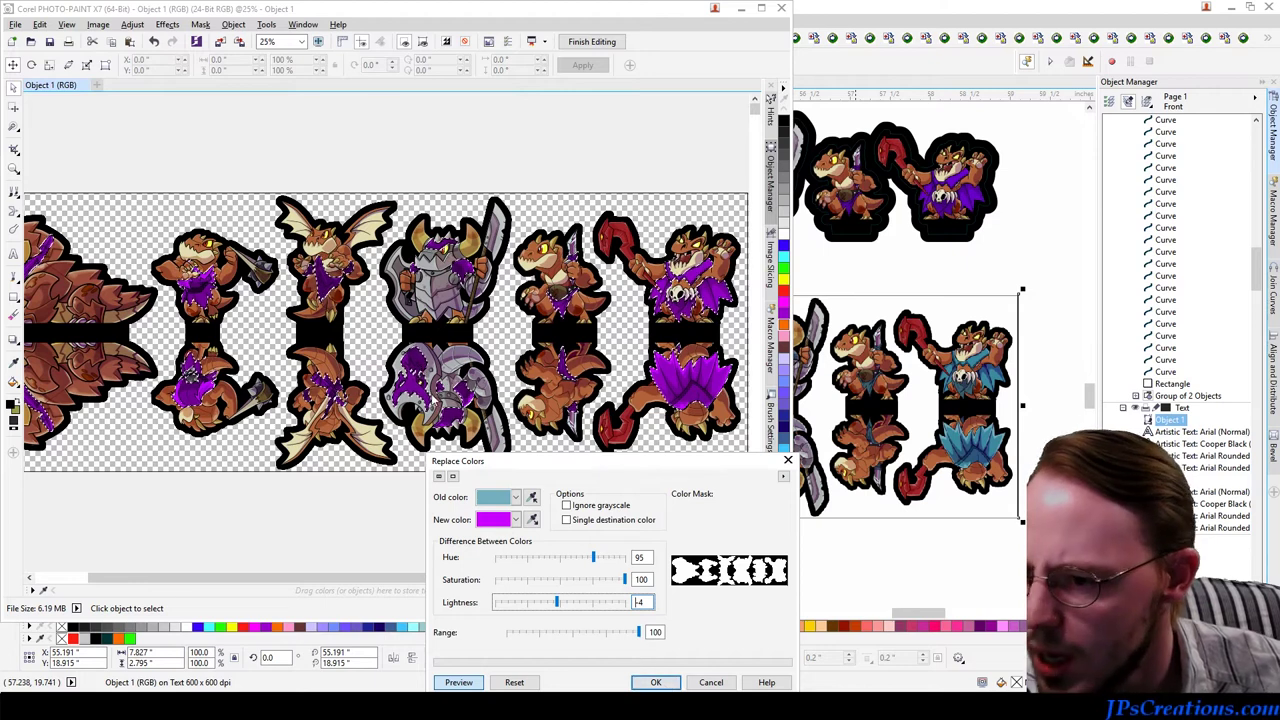
pyautogui.click(655, 682)
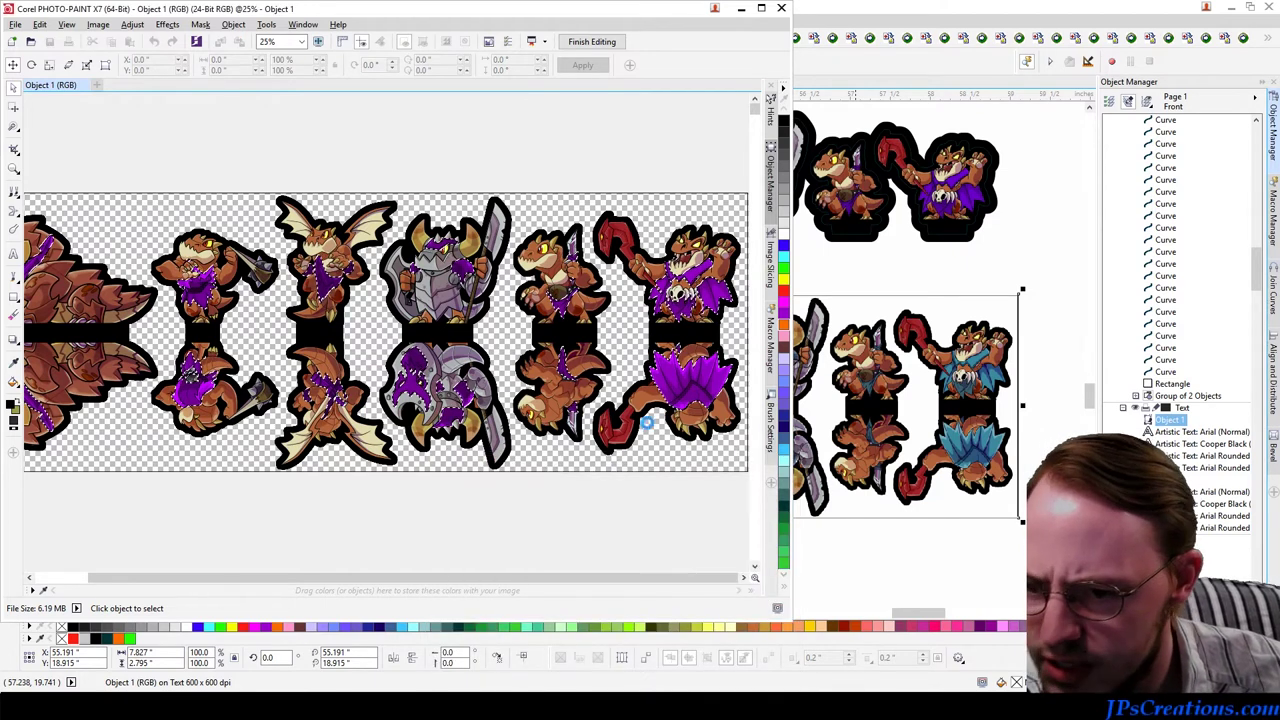
# Step: Open Contrast Enhancement for the purple clothing, reset its values and show the winged kobold in the preview
pyautogui.scroll(-2, 637, 429)
pyautogui.scroll(4, 417, 289)
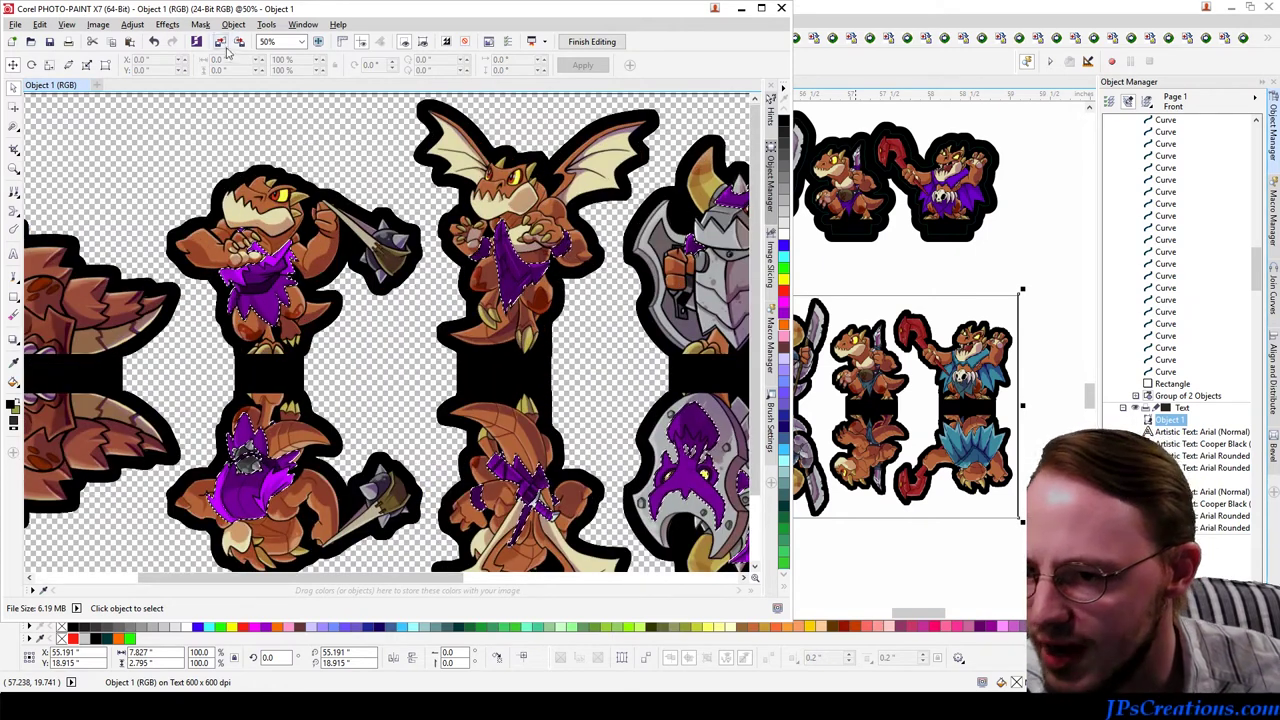
pyautogui.click(200, 25)
pyautogui.moveTo(163, 25)
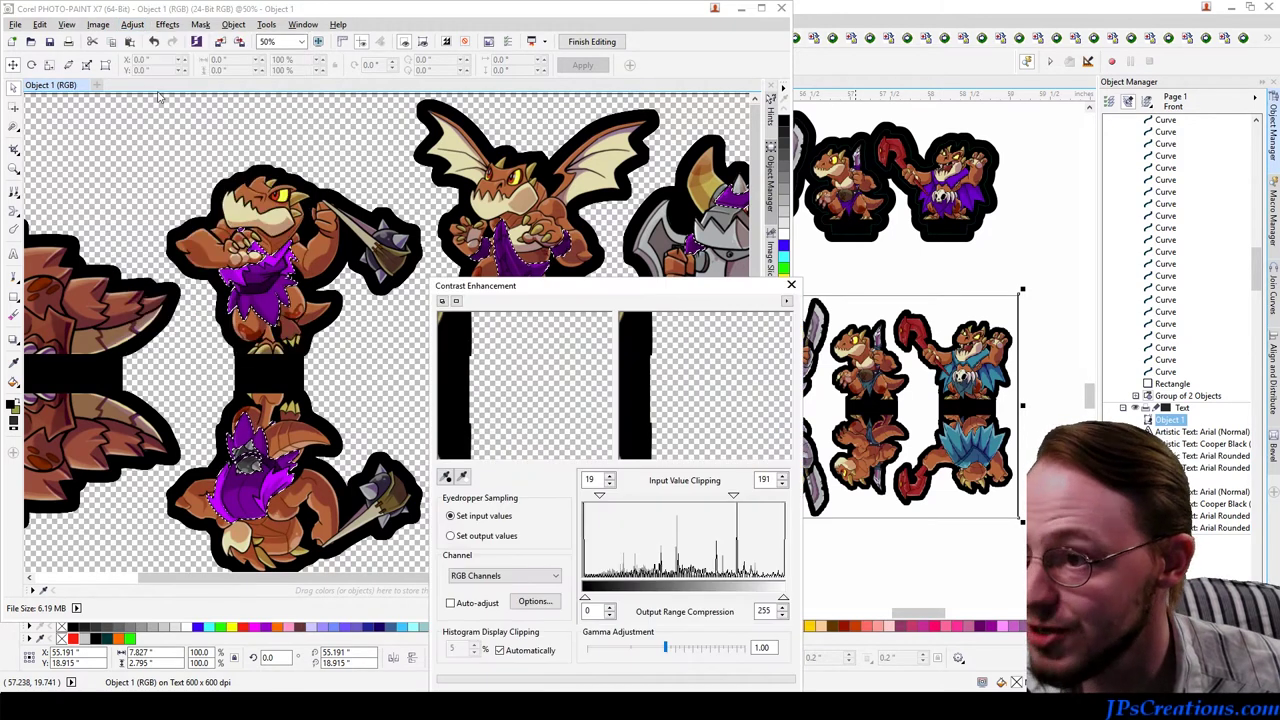
pyautogui.moveTo(490, 437); pyautogui.dragTo(538, 406)
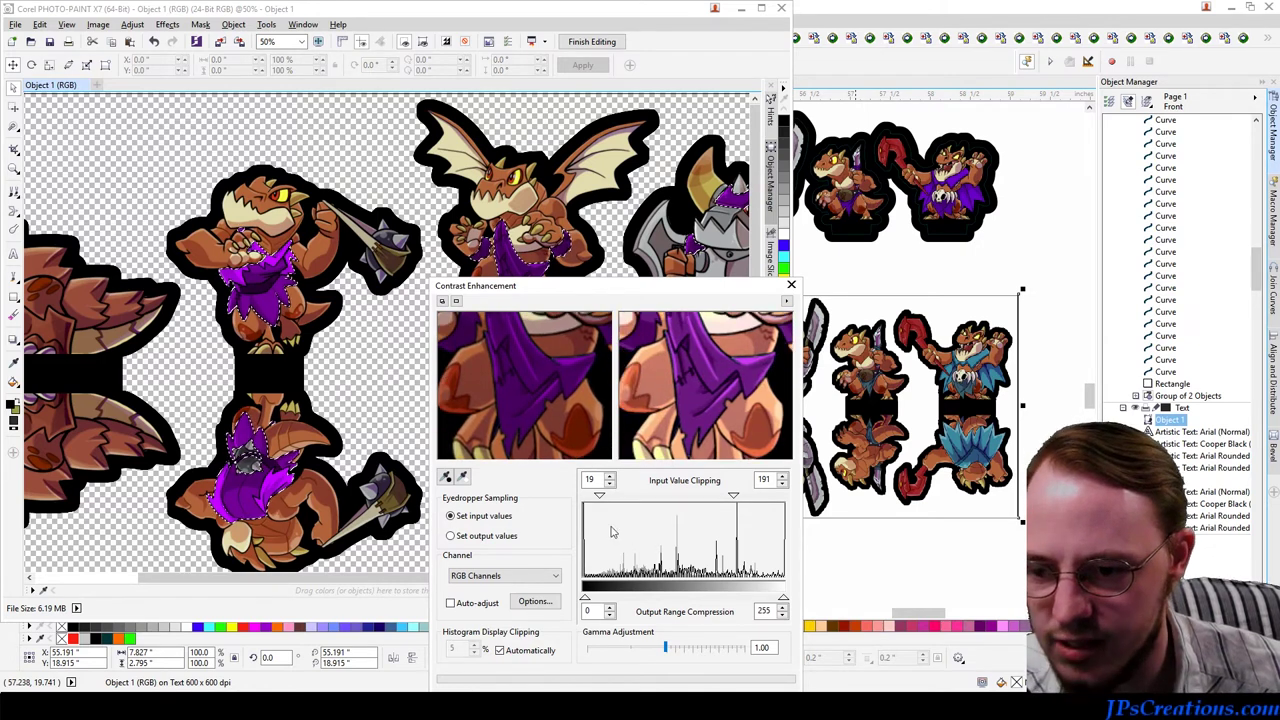
pyautogui.moveTo(580, 288); pyautogui.dragTo(745, 133)
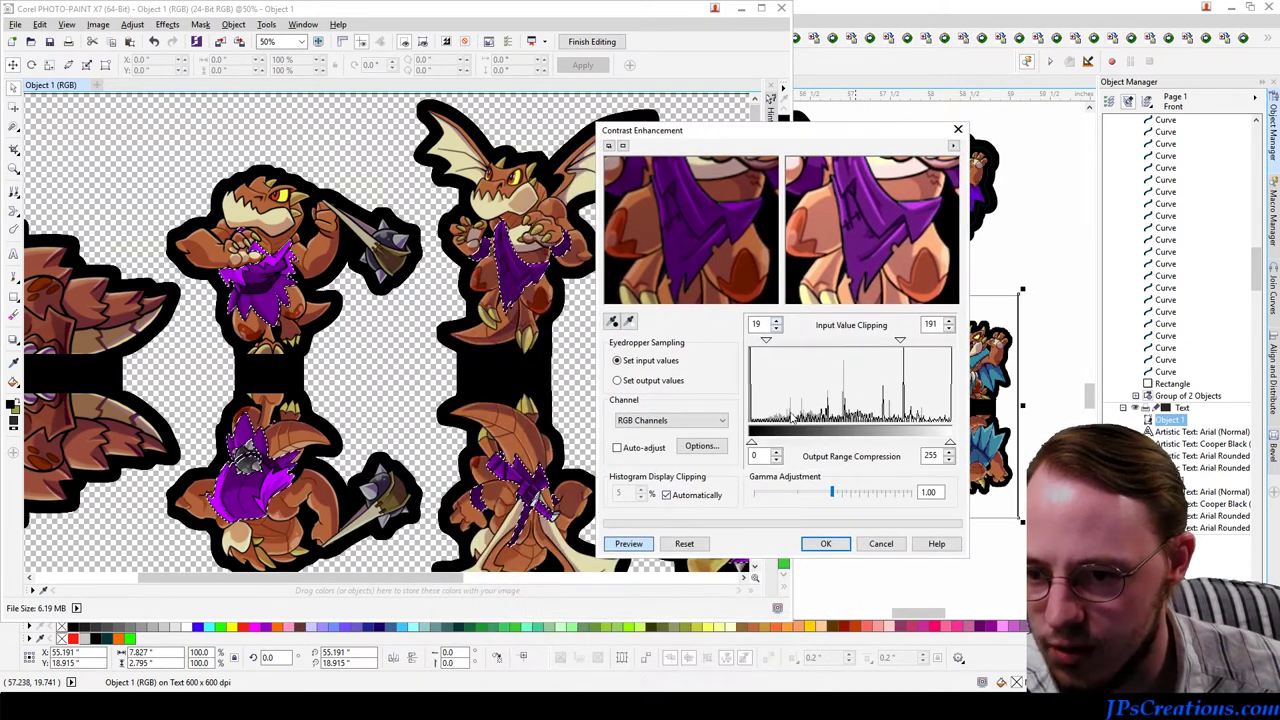
pyautogui.click(689, 547)
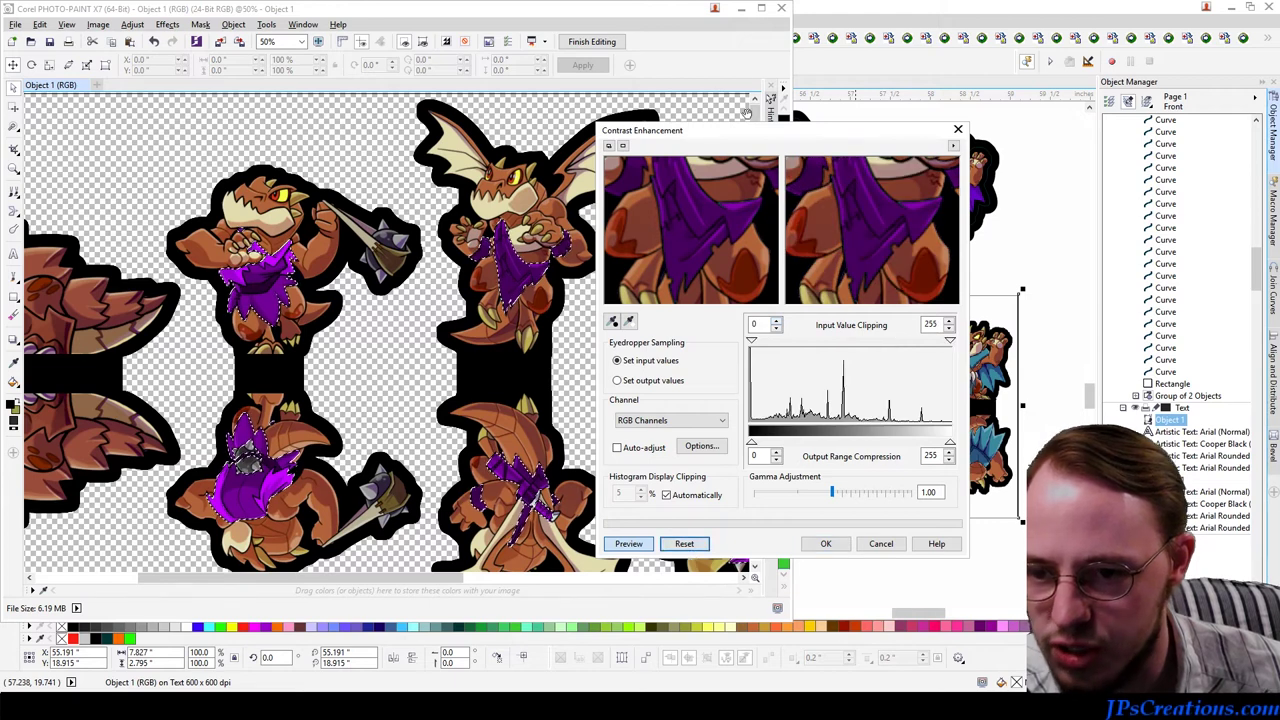
pyautogui.moveTo(745, 143); pyautogui.dragTo(893, 161)
pyautogui.rightClick(884, 253)
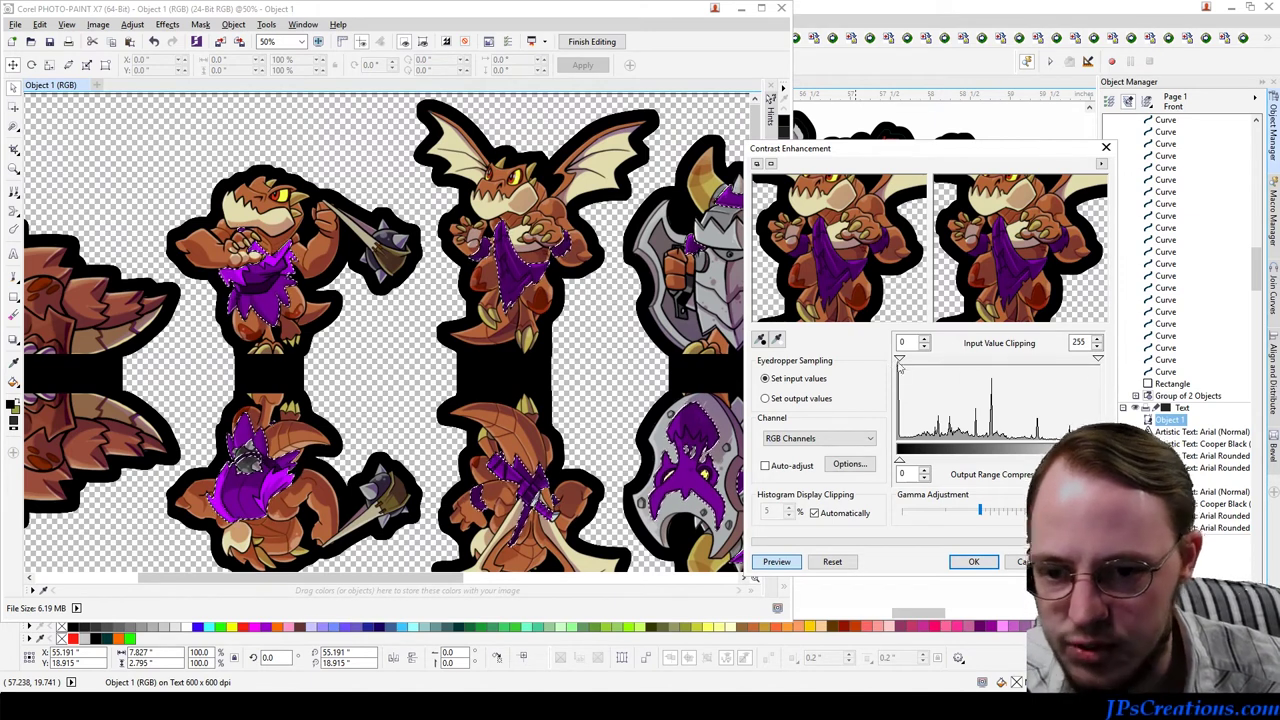
# Step: Set the contrast's input value clipping to 11 for the shadows and 183 for the highlights
pyautogui.moveTo(901, 363); pyautogui.dragTo(922, 366)
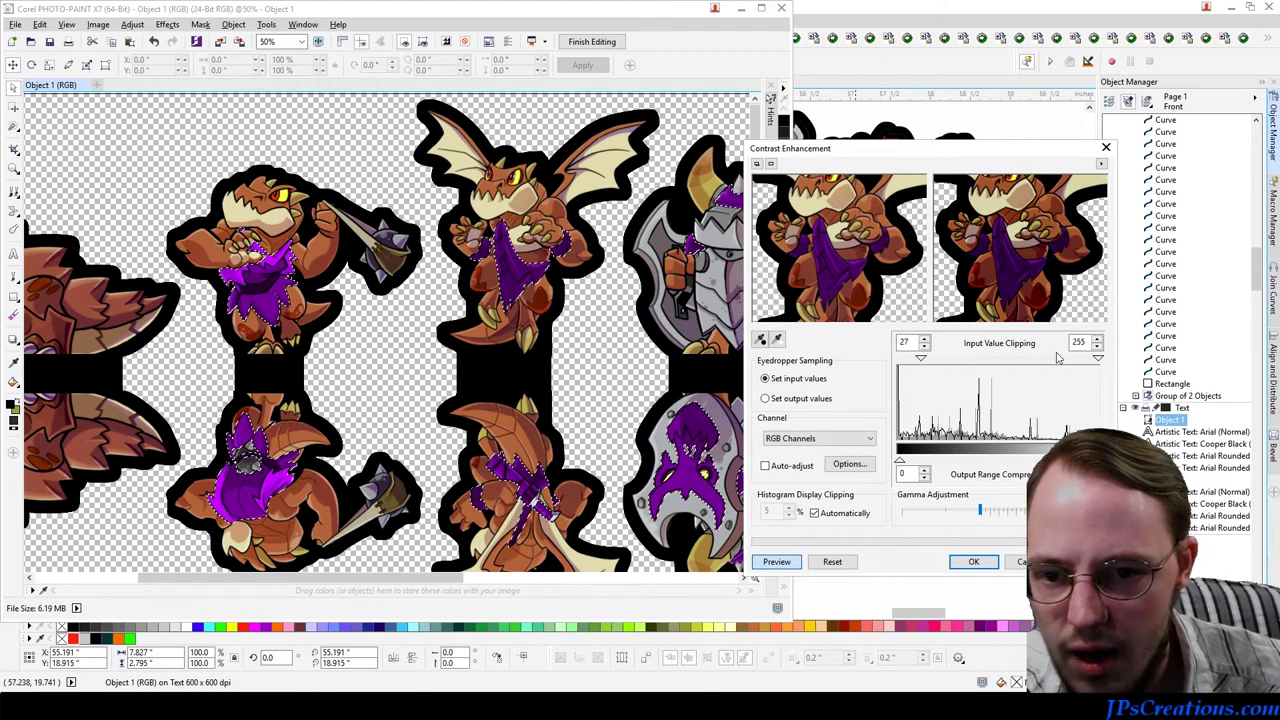
pyautogui.moveTo(1101, 362); pyautogui.dragTo(1046, 364)
pyautogui.moveTo(925, 365); pyautogui.dragTo(909, 365)
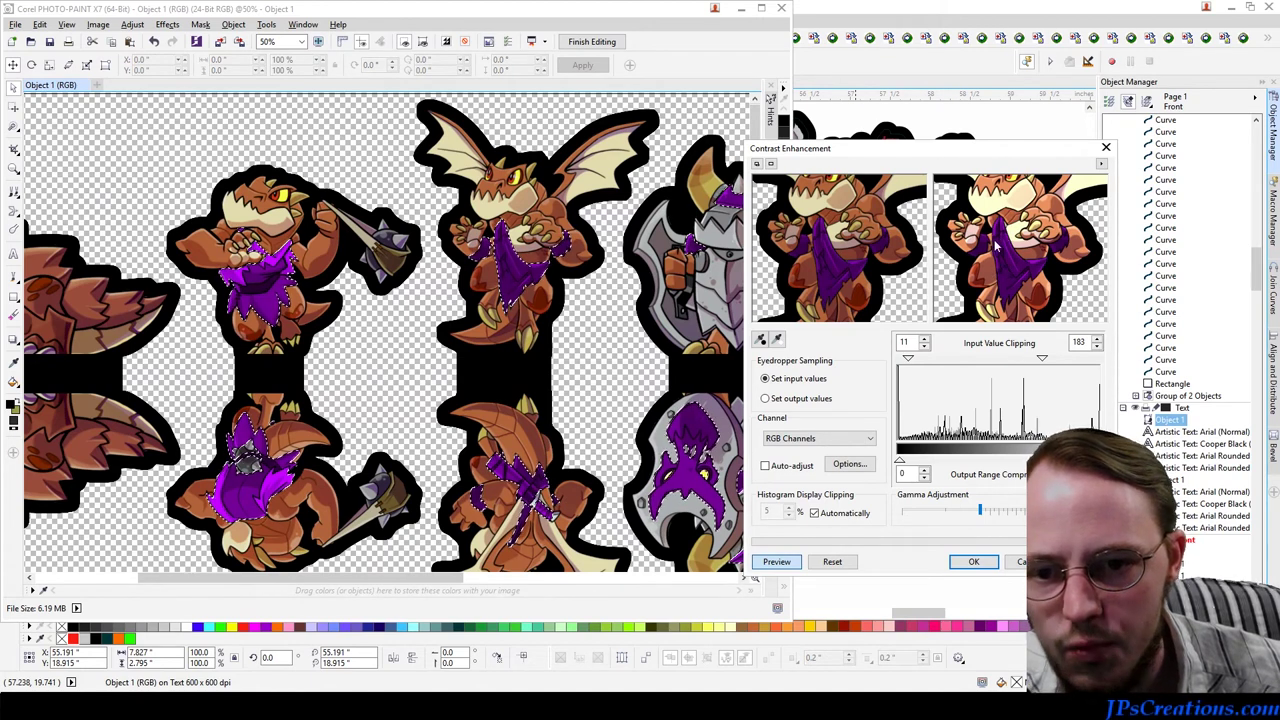
# Step: Check the contrast preview on the staff-wielding kobold, apply the enhancement and review the purple clothing across the figures
pyautogui.moveTo(830, 275); pyautogui.dragTo(654, 264)
pyautogui.moveTo(868, 258); pyautogui.dragTo(680, 260)
pyautogui.moveTo(833, 275); pyautogui.dragTo(814, 260)
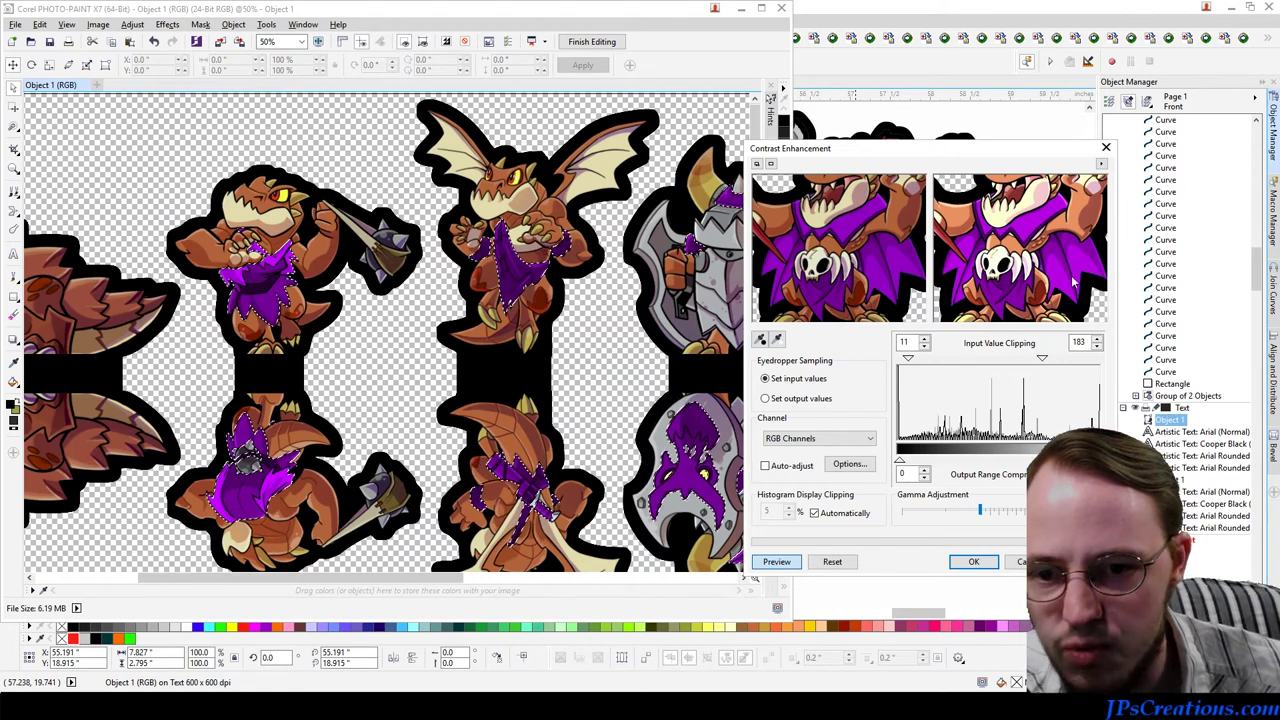
pyautogui.moveTo(846, 268); pyautogui.dragTo(844, 230)
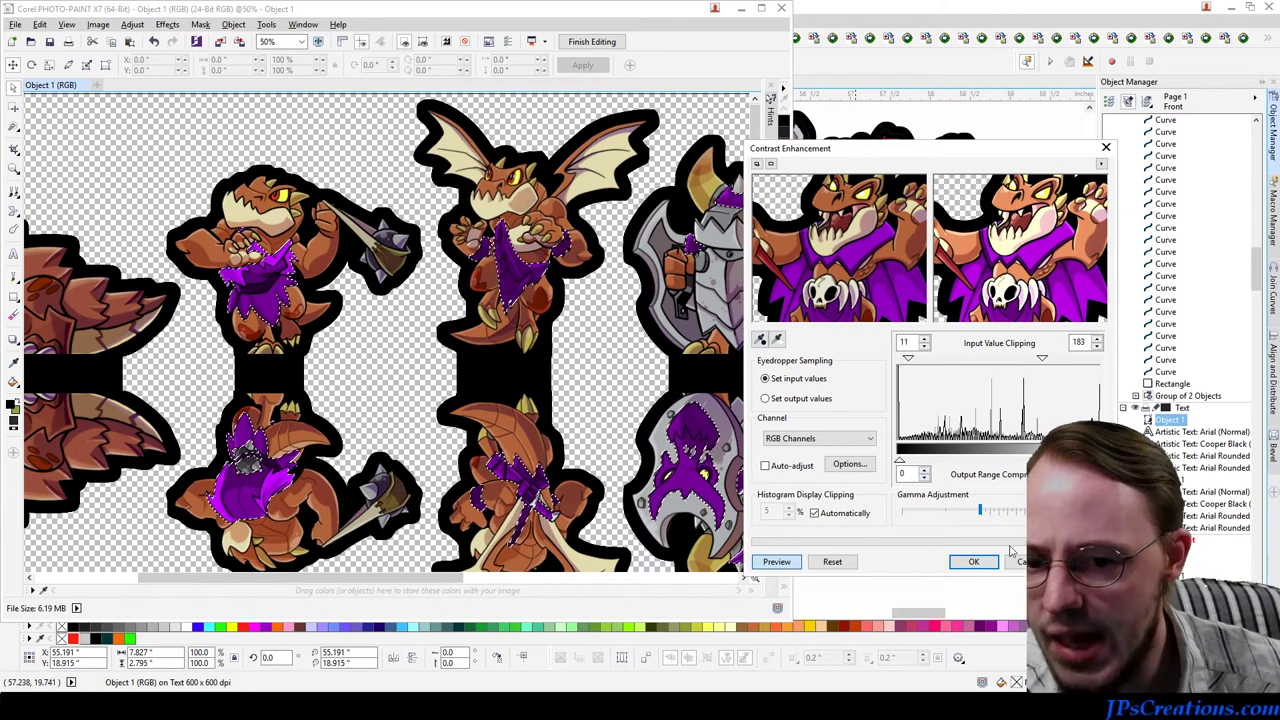
pyautogui.click(973, 561)
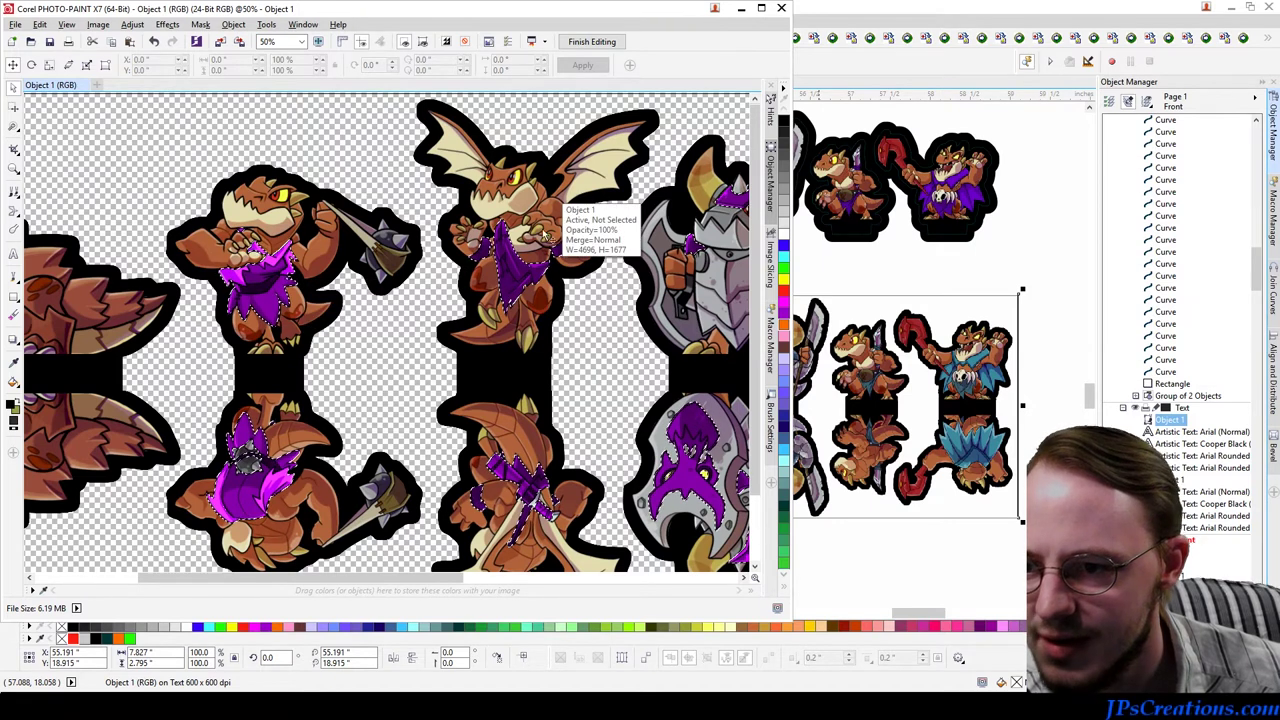
pyautogui.scroll(-1, 546, 234)
pyautogui.scroll(2, 535, 255)
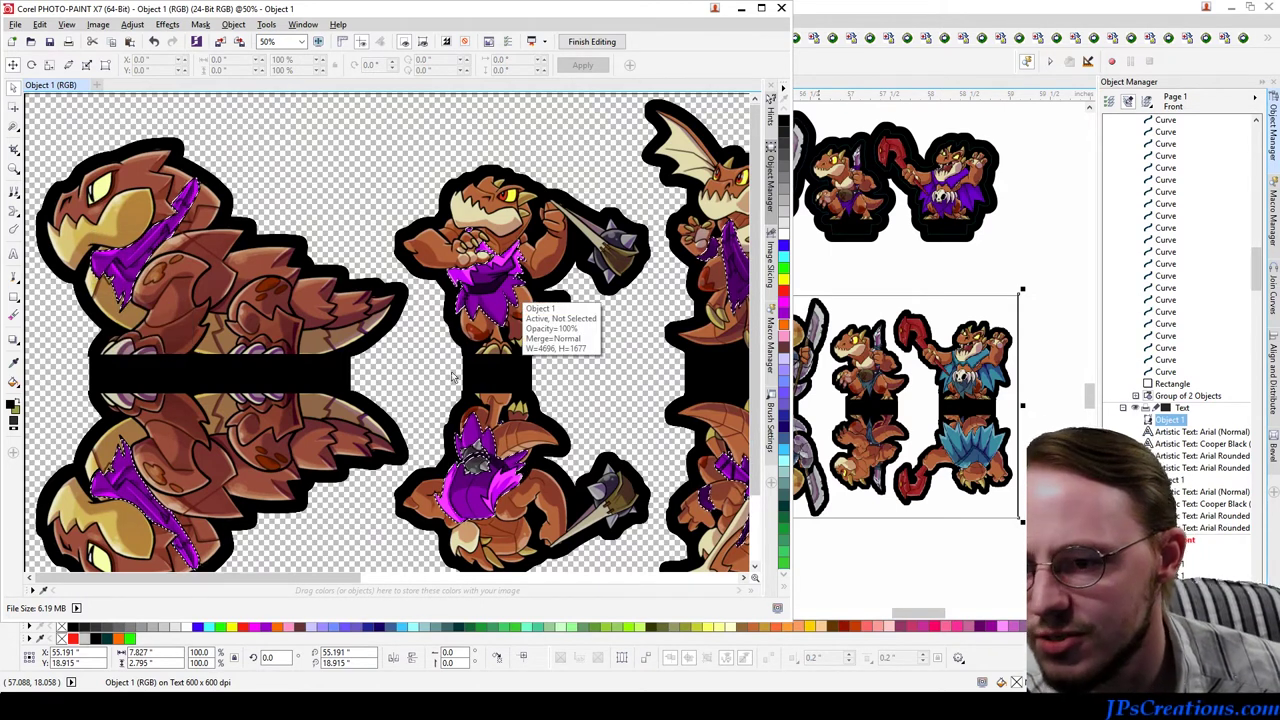
pyautogui.scroll(-1, 452, 376)
pyautogui.hscroll(4, 590, 330)
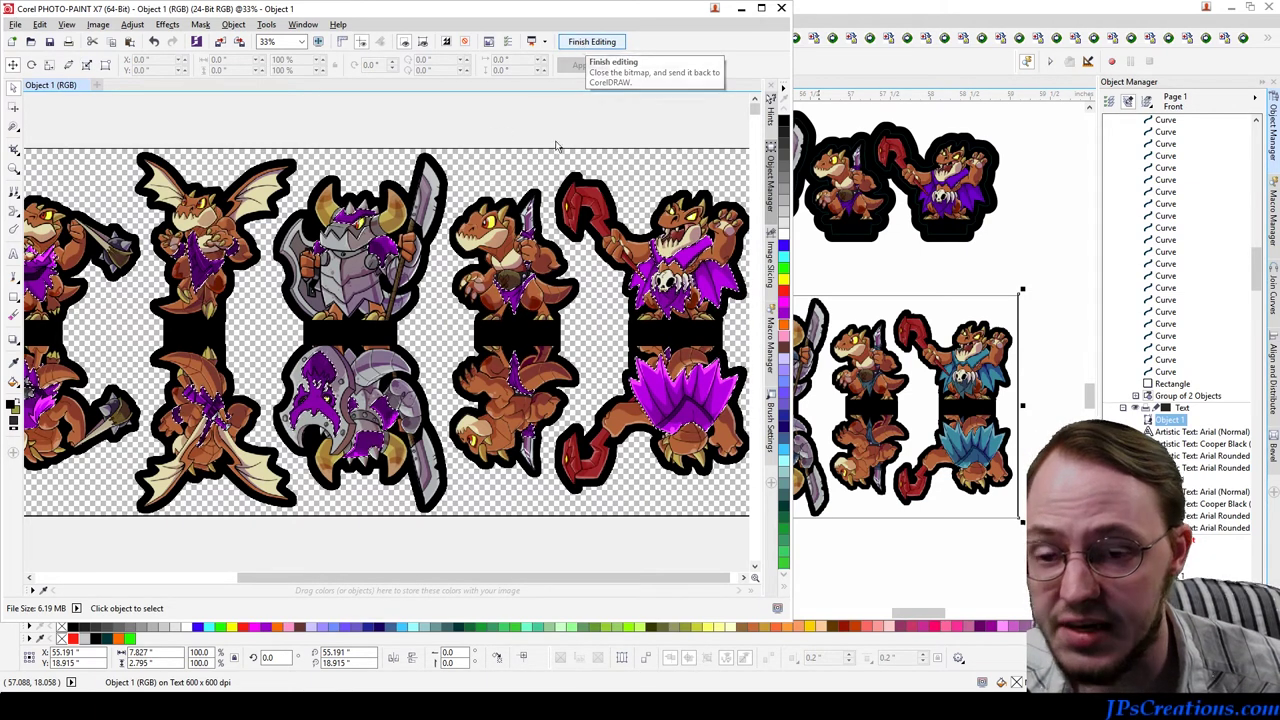
# Step: Save the purple version as a Corel PHOTO-PAINT image named "kobolds purple light" in the Kobolds folder
pyautogui.click(16, 24)
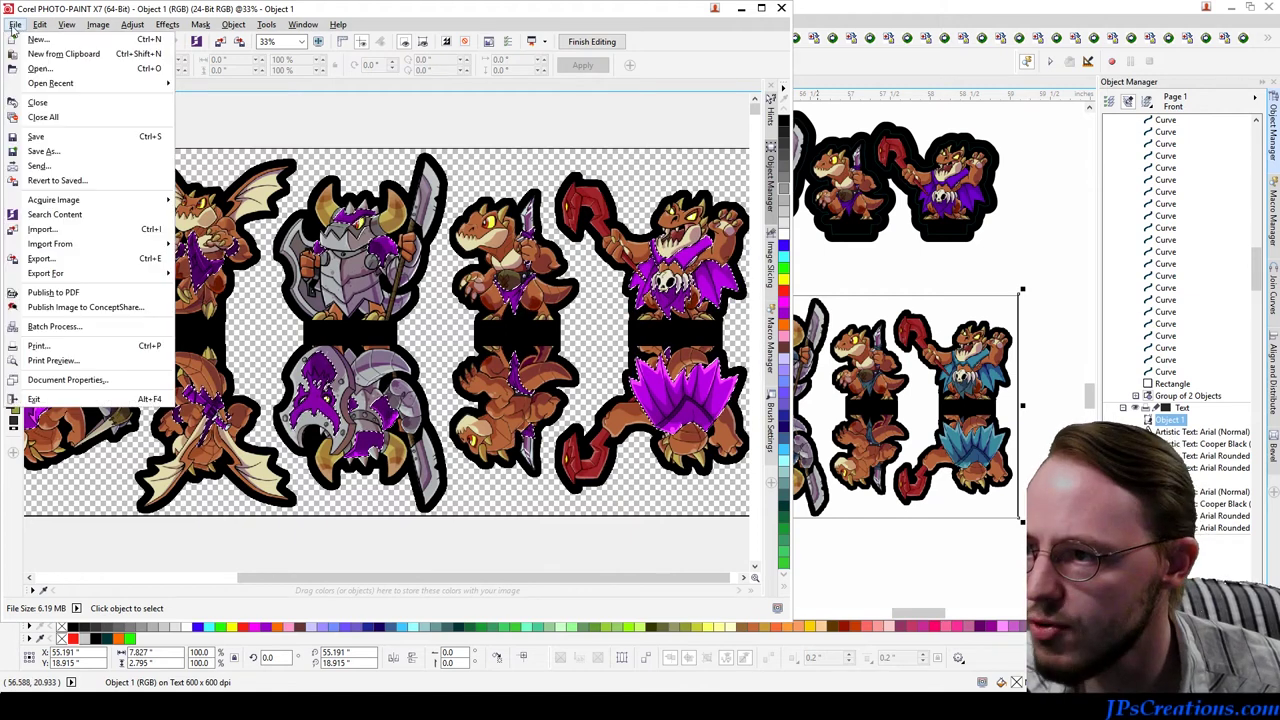
pyautogui.click(42, 151)
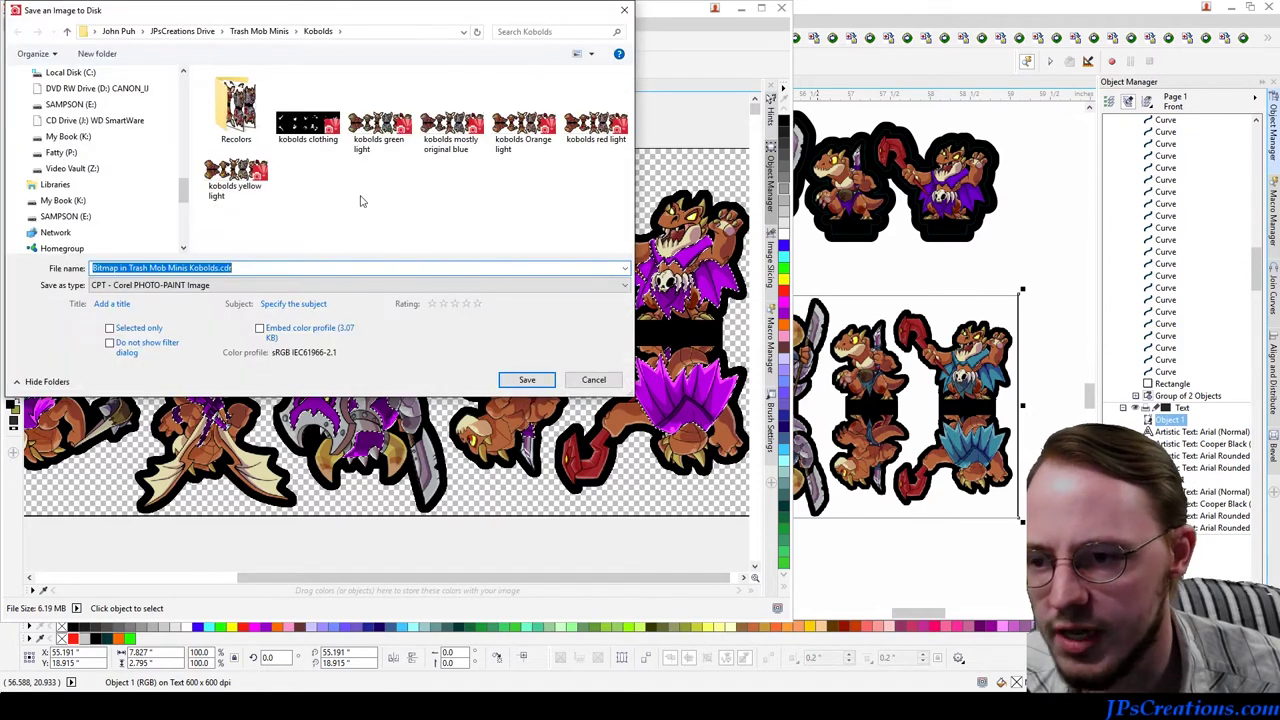
pyautogui.click(236, 176)
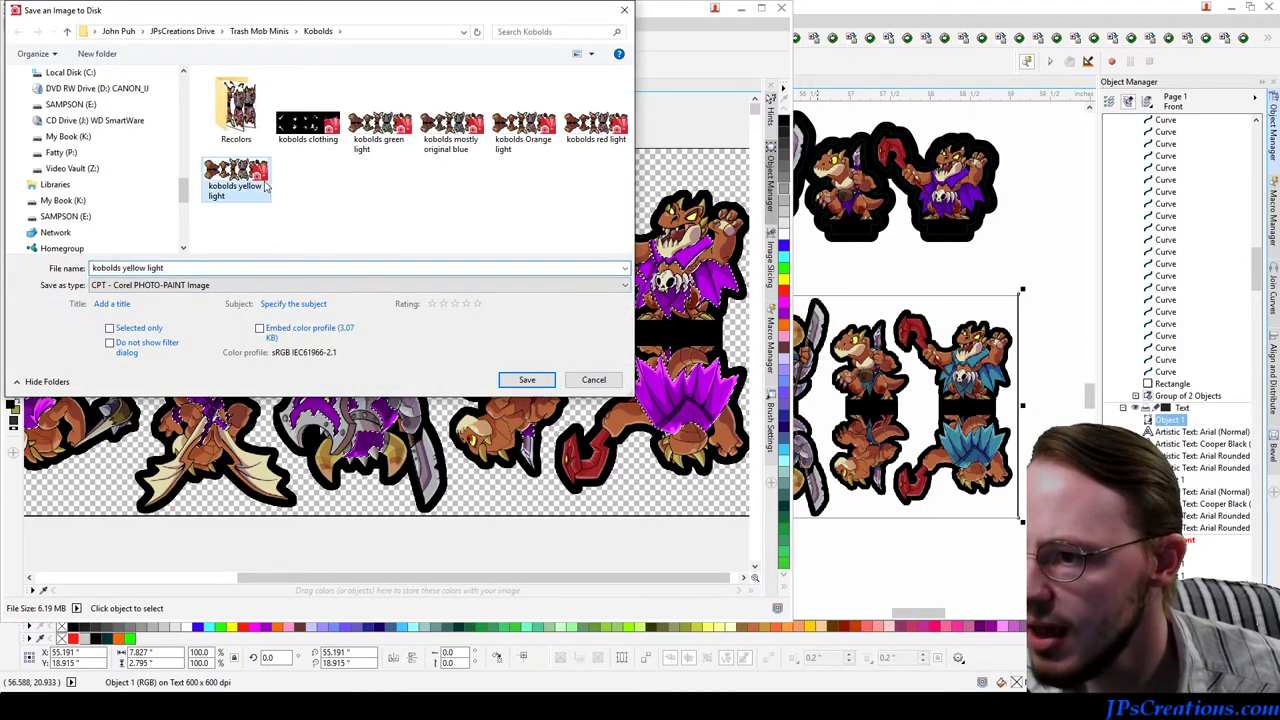
pyautogui.click(140, 268)
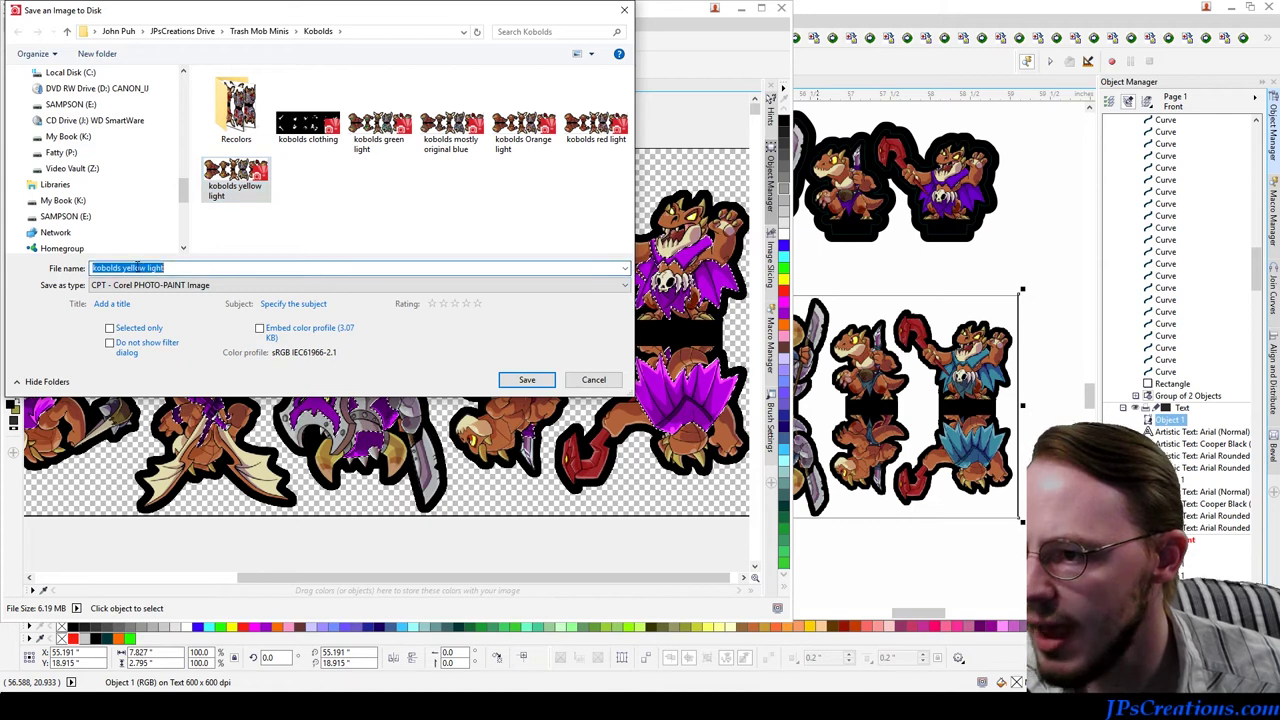
pyautogui.moveTo(147, 268); pyautogui.dragTo(122, 268)
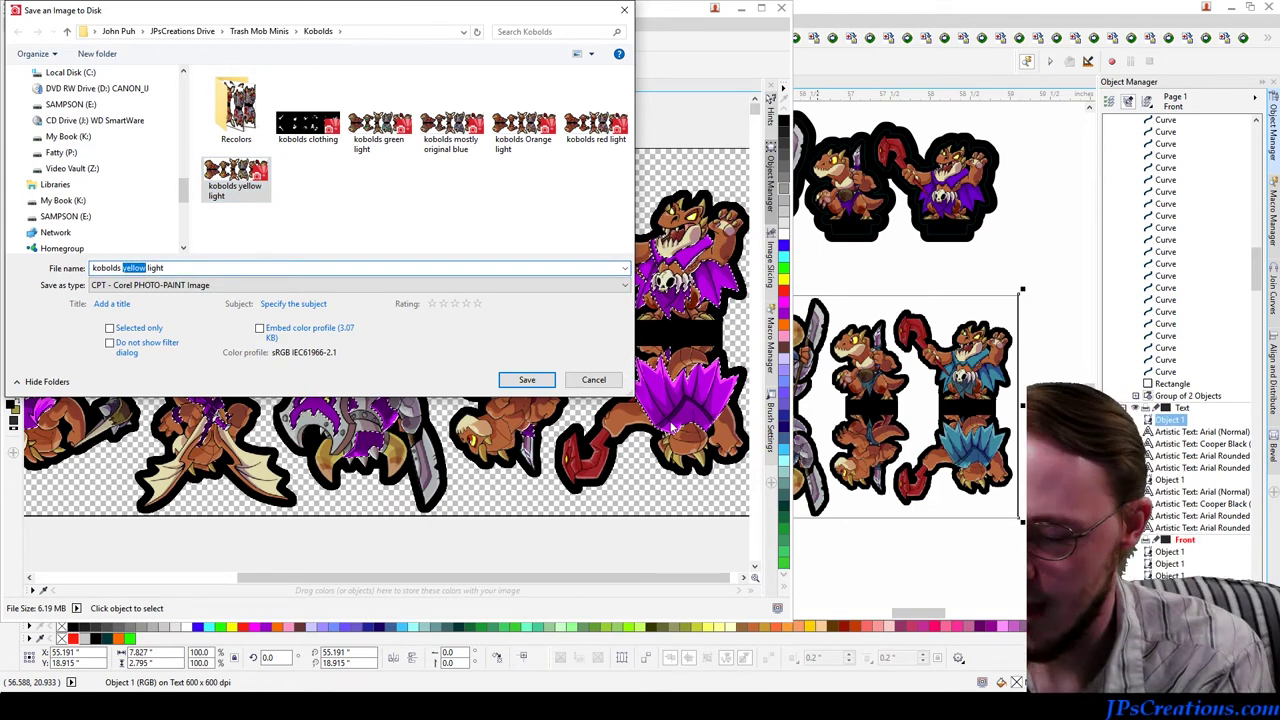
pyautogui.write('purpl')
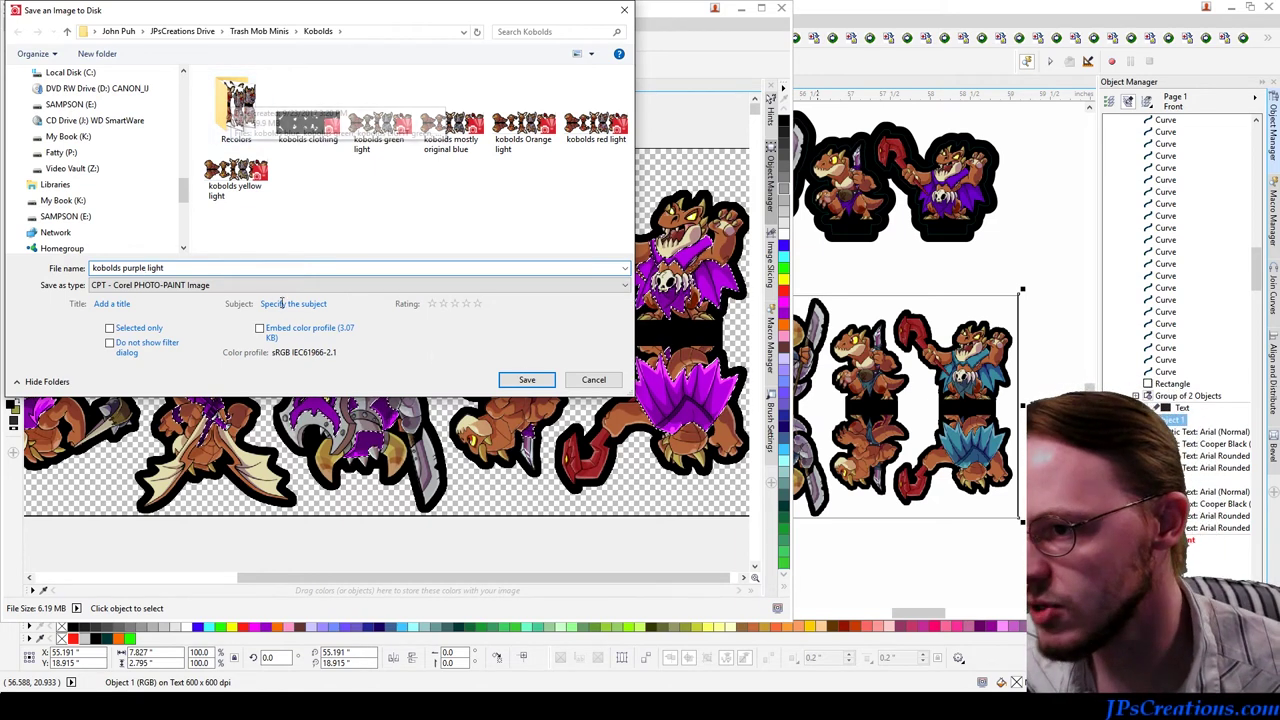
pyautogui.click(524, 380)
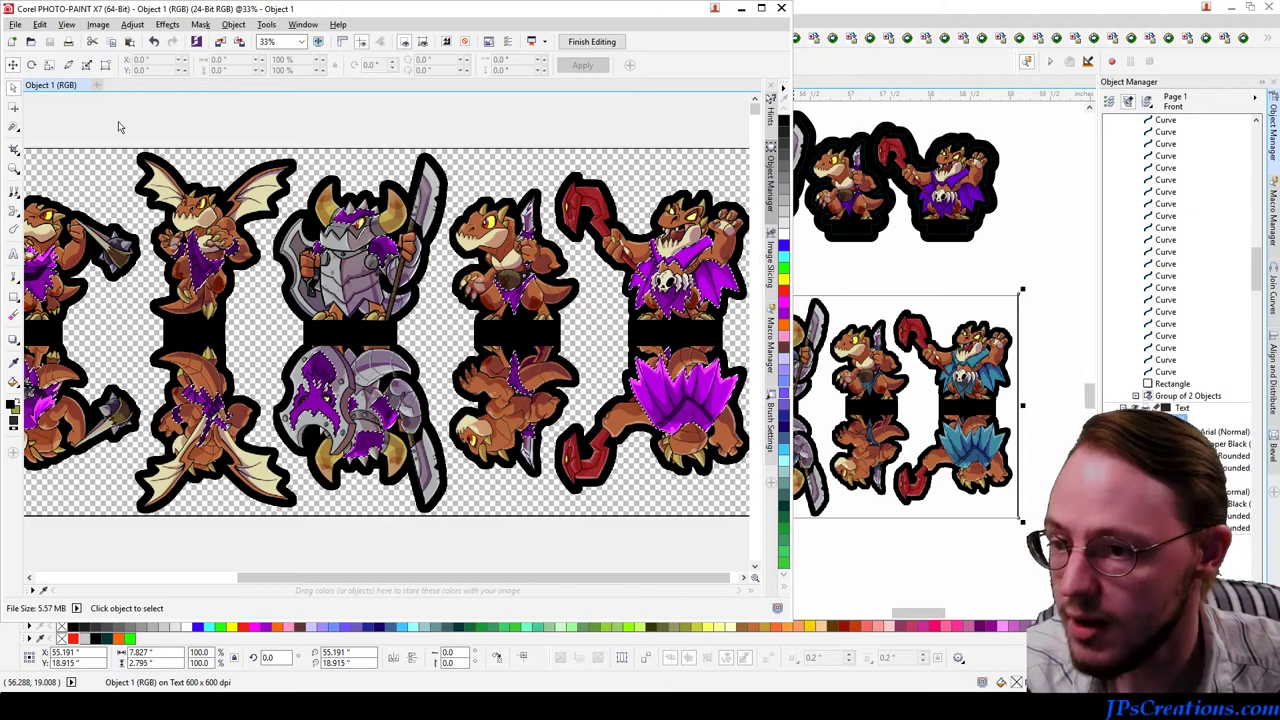
# Step: Undo the purple recolouring of the masked clothing to restore the original blue cloth
pyautogui.hotkey('ctrl', 'z')
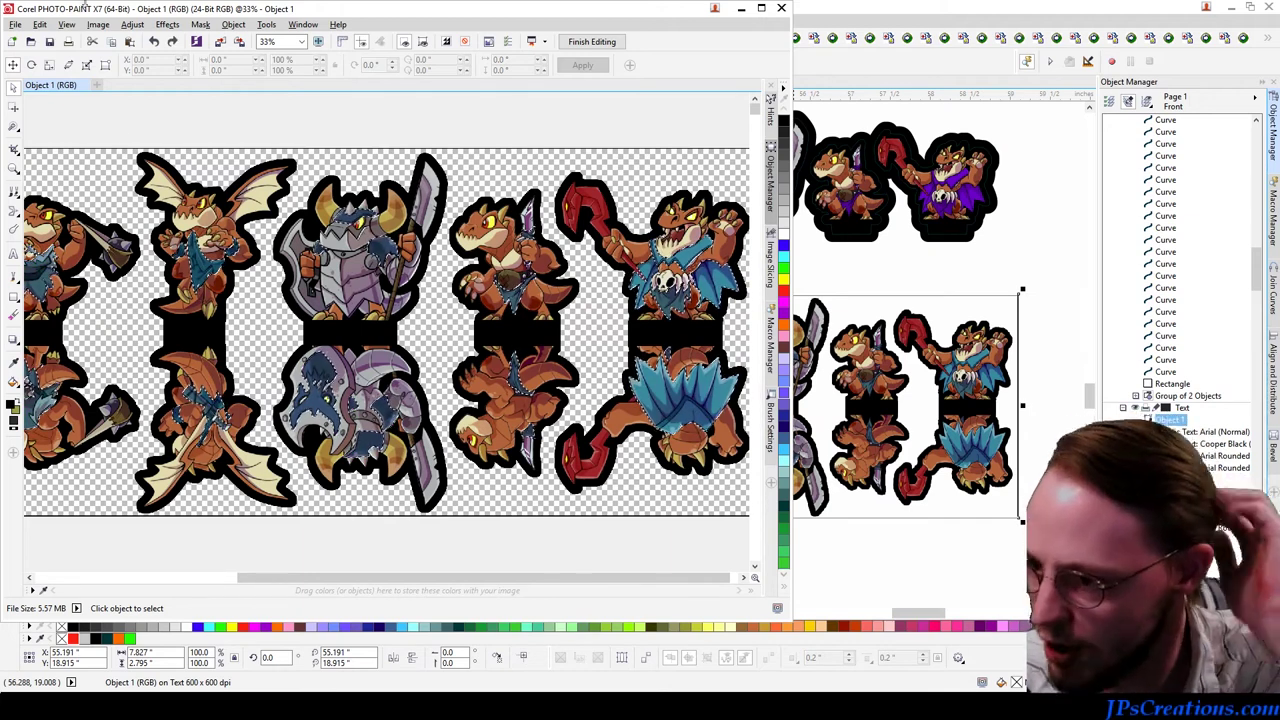
pyautogui.click(162, 26)
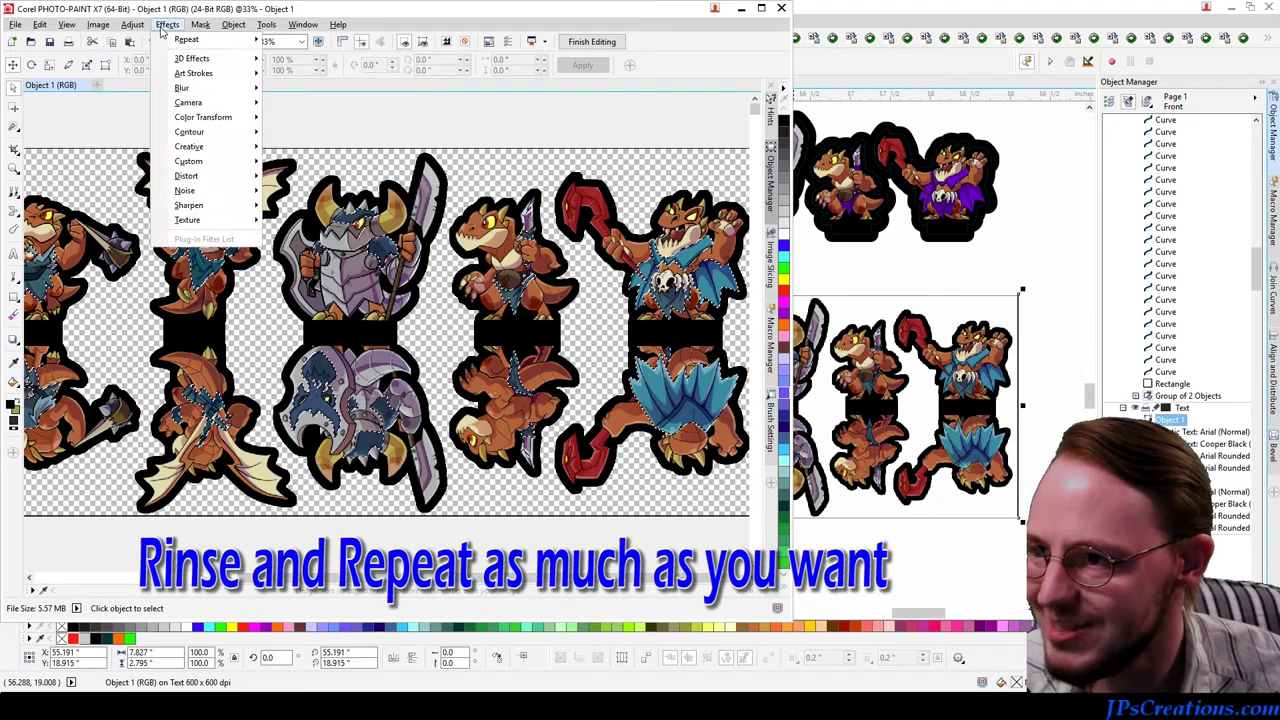
pyautogui.press('Escape')
pyautogui.click(133, 27)
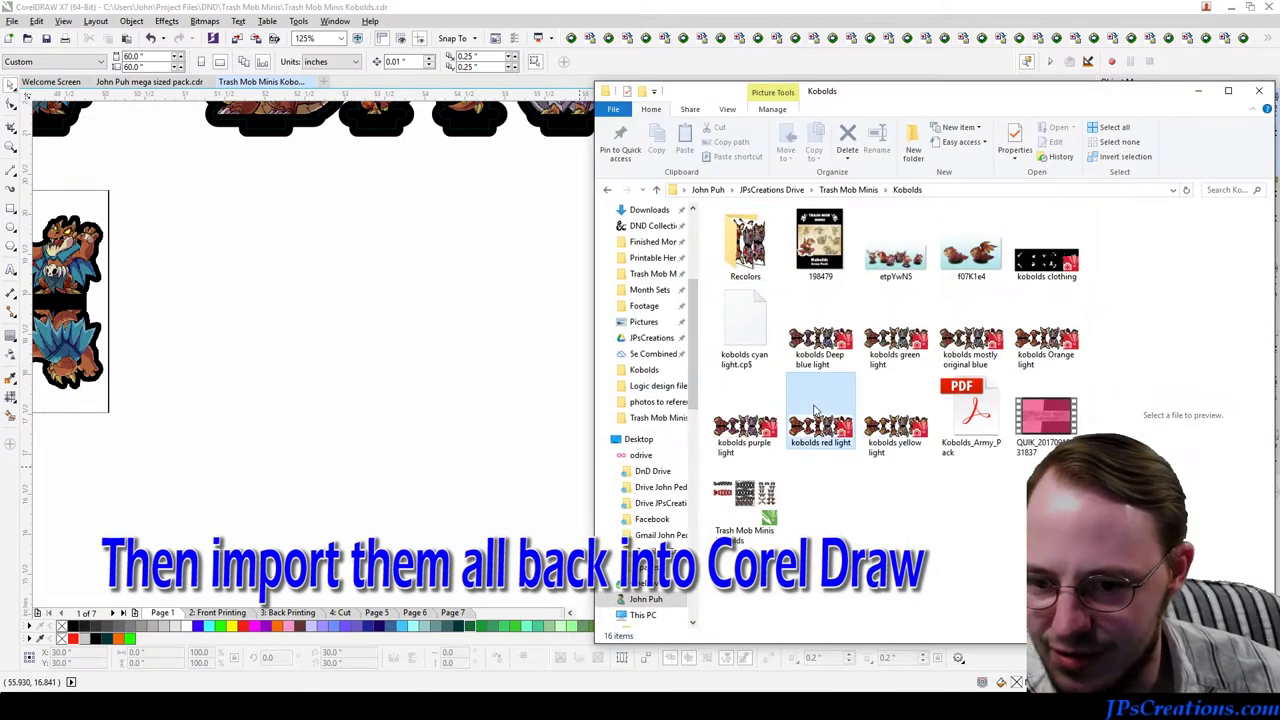
# Step: Import the "kobolds purple light" image from the Kobolds folder into the Trash Mob Minis Kobolds drawing in CorelDRAW
pyautogui.click(745, 428)
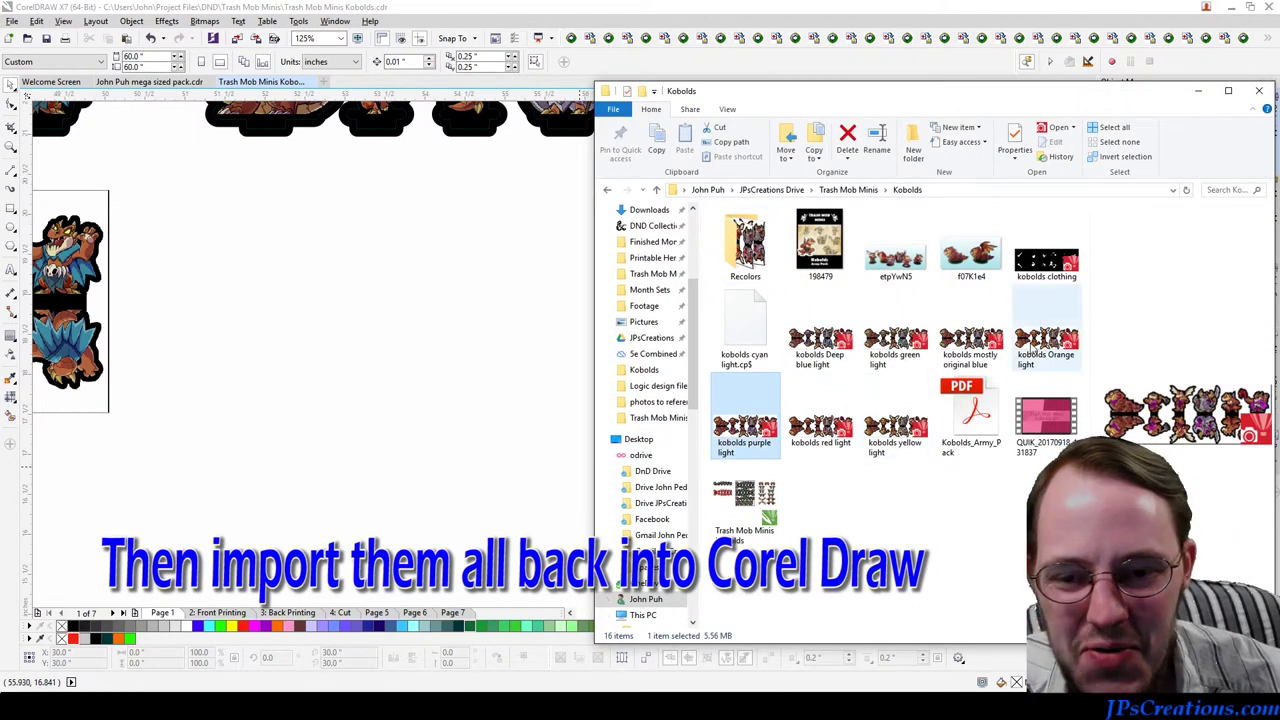
pyautogui.click(857, 518)
pyautogui.click(736, 413)
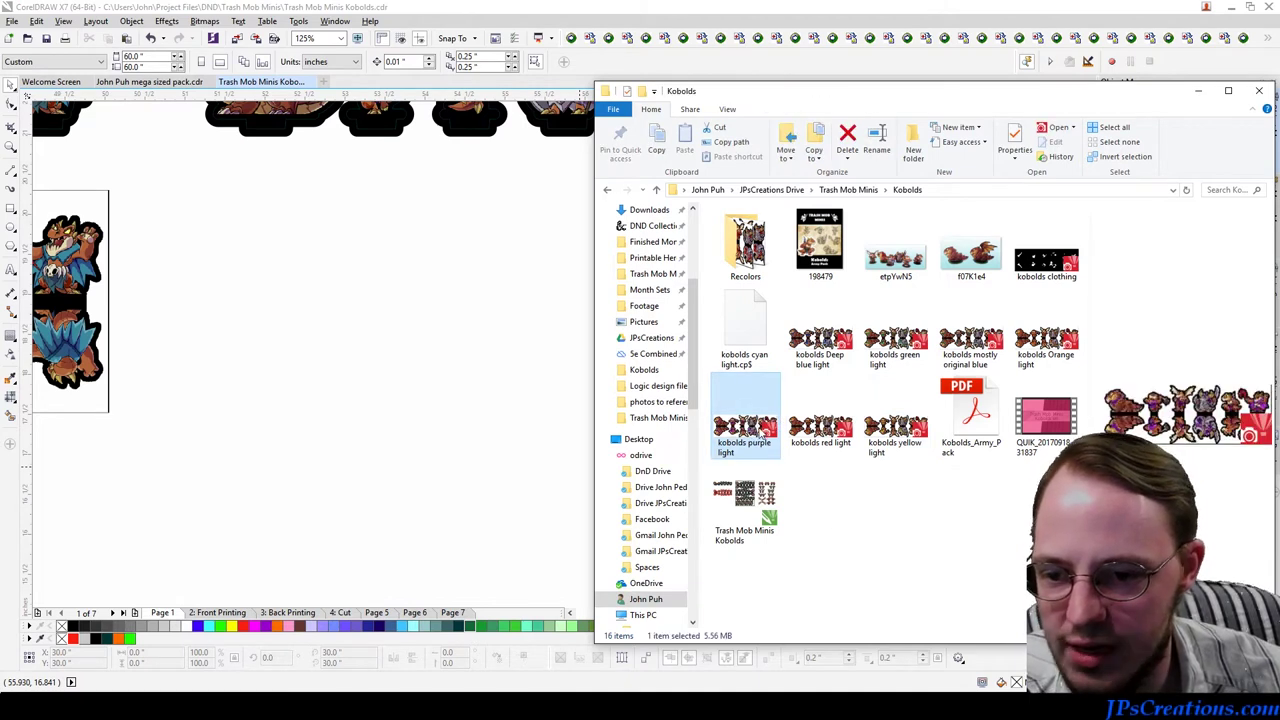
pyautogui.moveTo(760, 436); pyautogui.dragTo(302, 320)
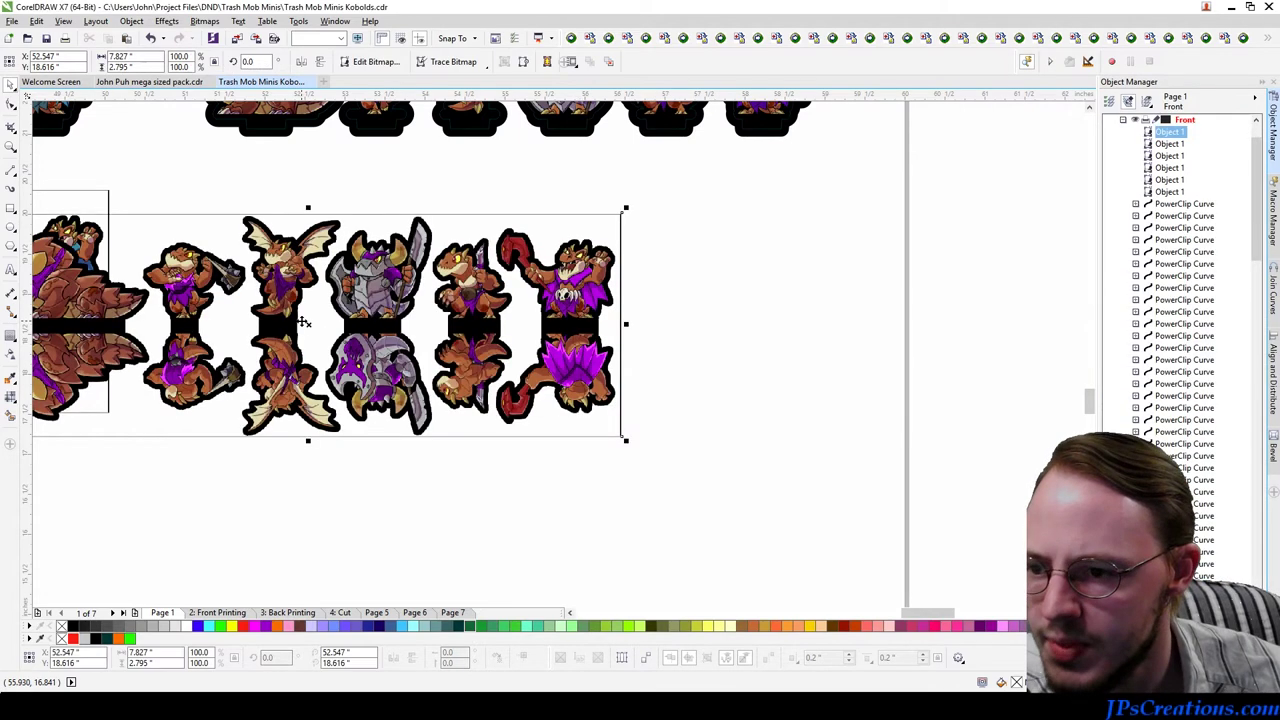
# Step: Position the imported purple set beside the blue mirrored set, level with its upper edge and separated by a gap, and deselect it
pyautogui.moveTo(287, 334); pyautogui.dragTo(453, 350)
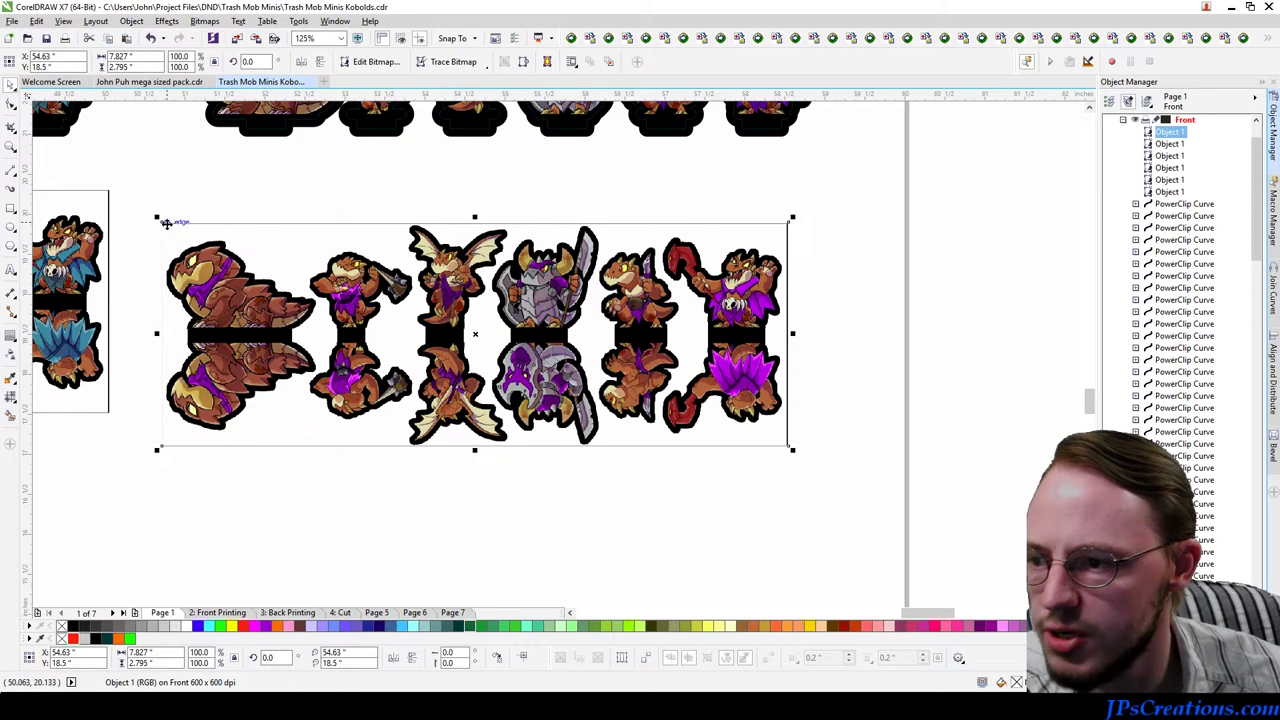
pyautogui.moveTo(161, 225); pyautogui.dragTo(109, 191)
pyautogui.moveTo(335, 378); pyautogui.dragTo(426, 378)
pyautogui.click(680, 520)
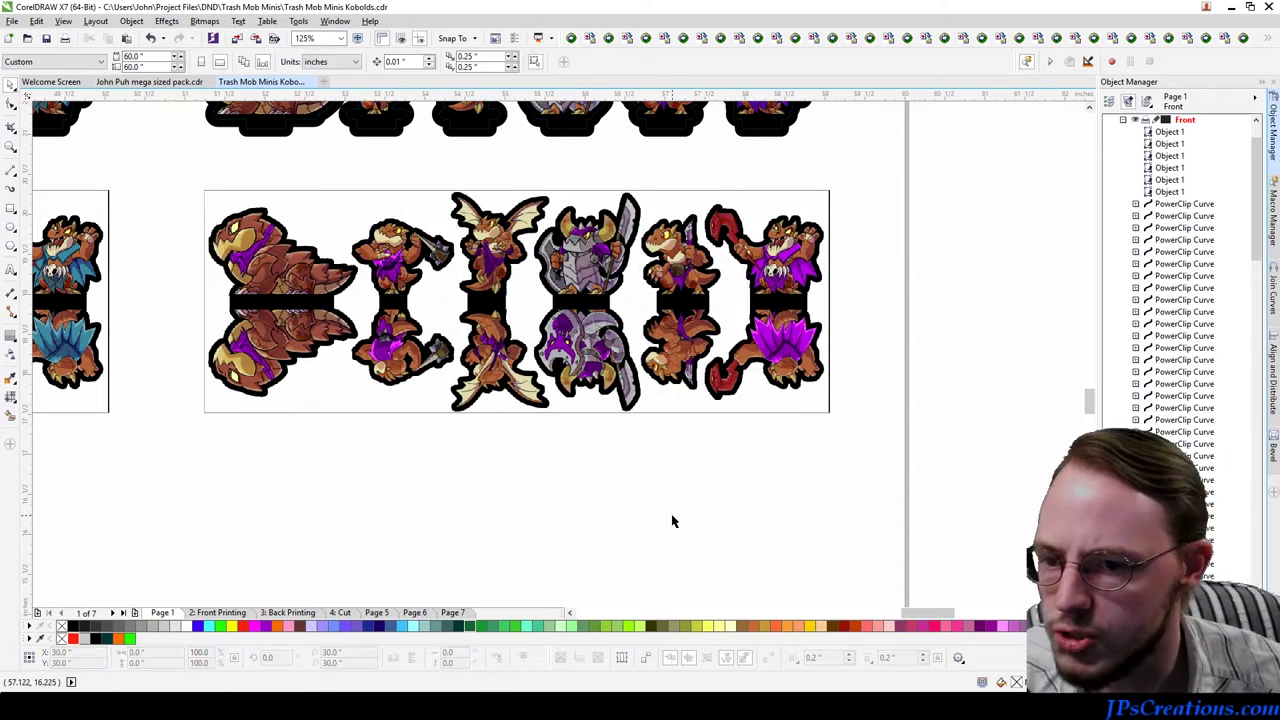
# Step: Compare the mirrored purple set with the single purple figures above it and the other colour sets in the row
pyautogui.scroll(3, 824, 467)
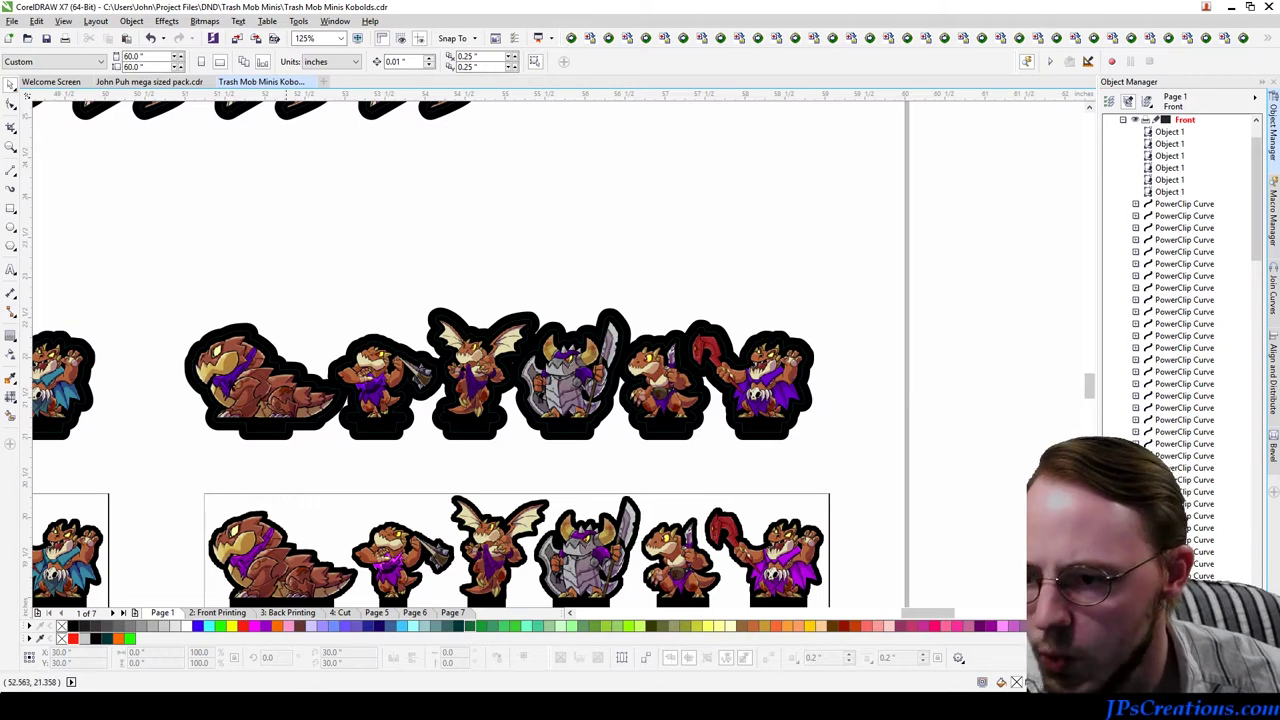
pyautogui.scroll(-2, 958, 261)
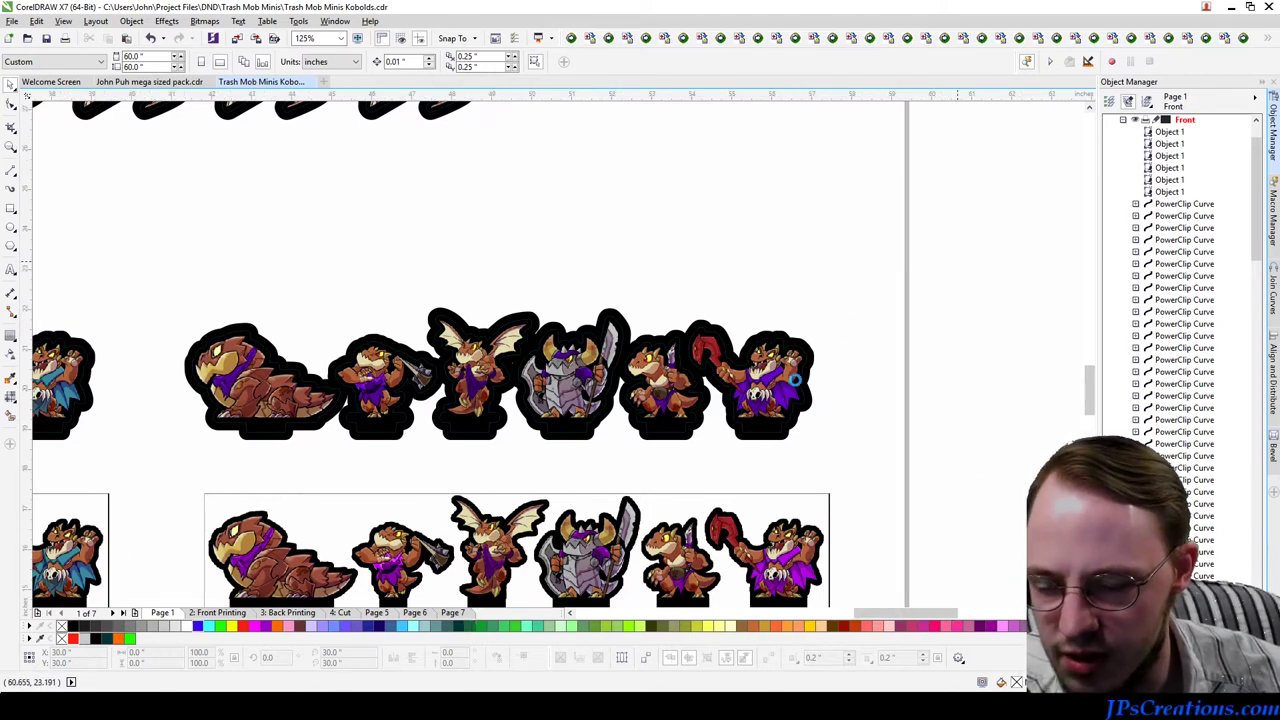
pyautogui.scroll(2, 673, 460)
pyautogui.scroll(-2, 863, 296)
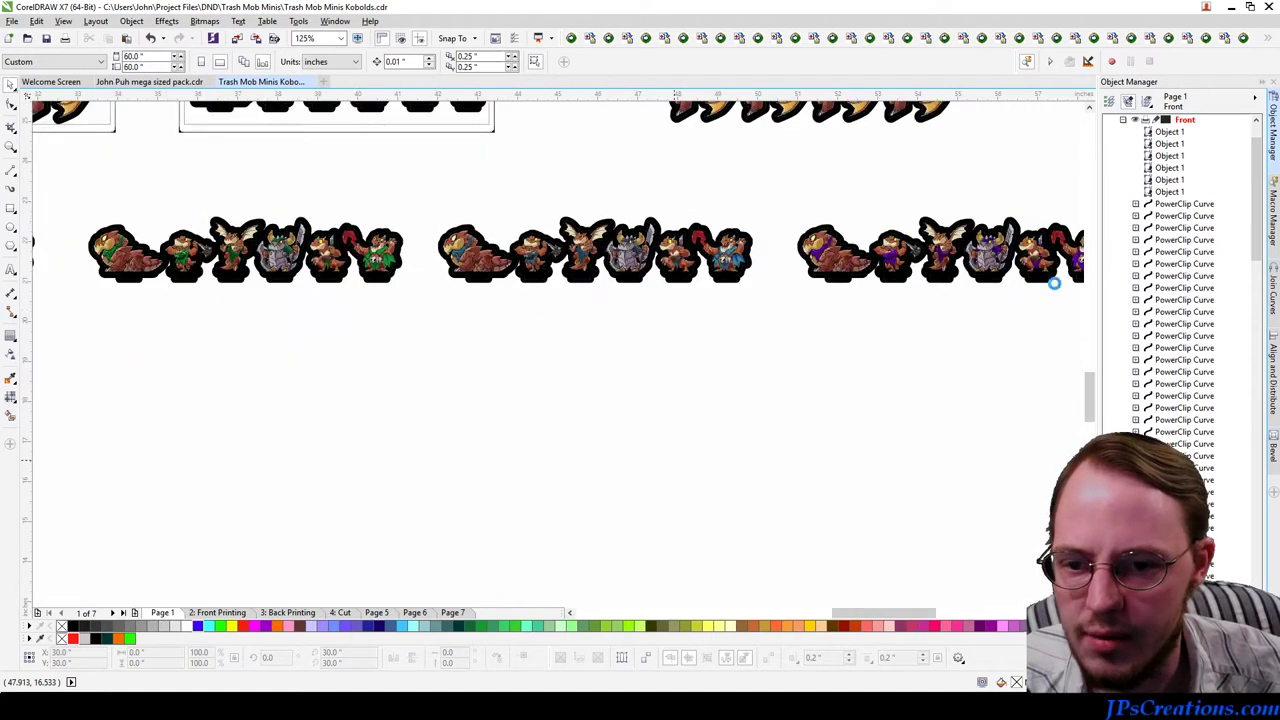
pyautogui.scroll(-1, 945, 394)
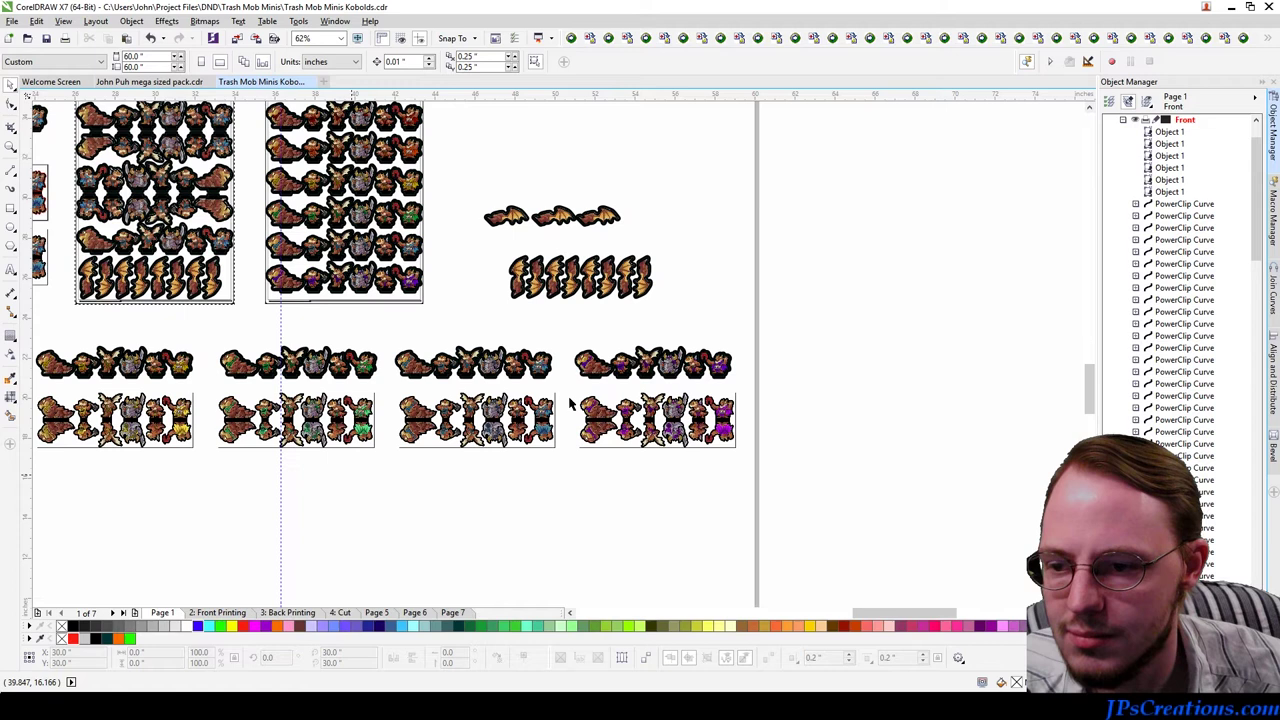
pyautogui.scroll(1, 650, 428)
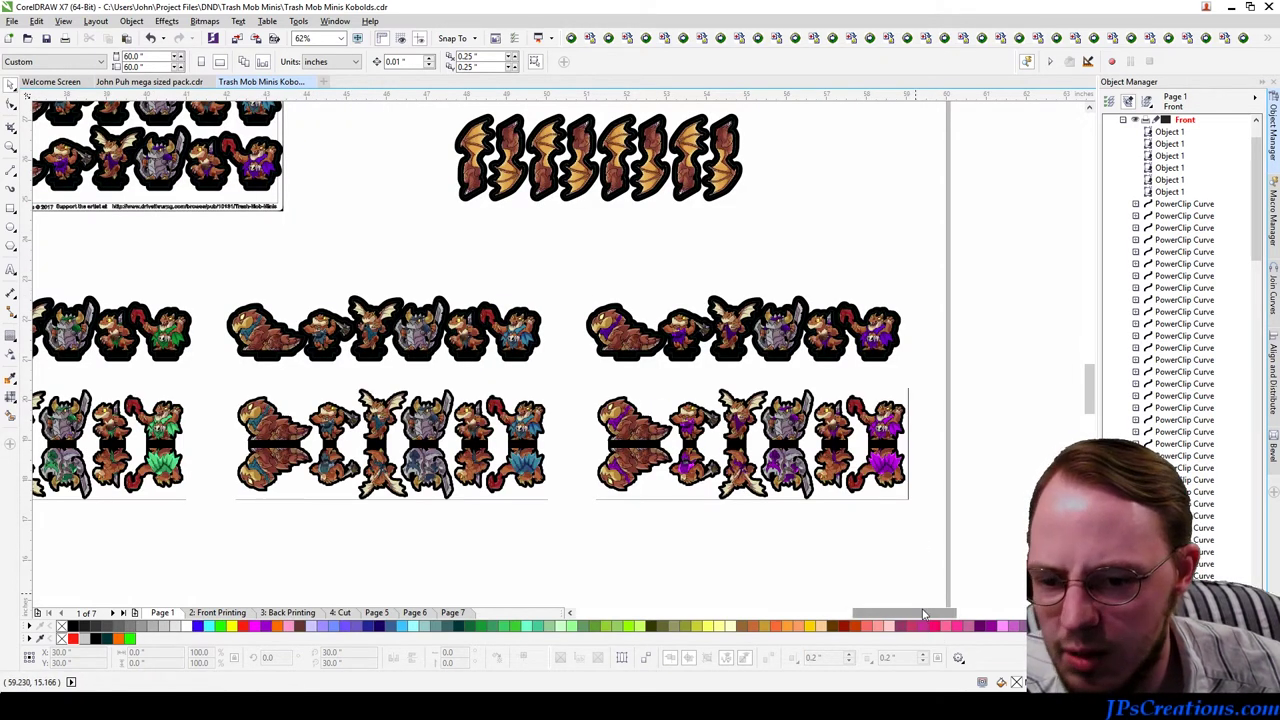
# Step: Duplicate the row of black figure silhouettes and place the copy over the red outline template below the red mirrored kobolds
pyautogui.moveTo(925, 615); pyautogui.dragTo(603, 620)
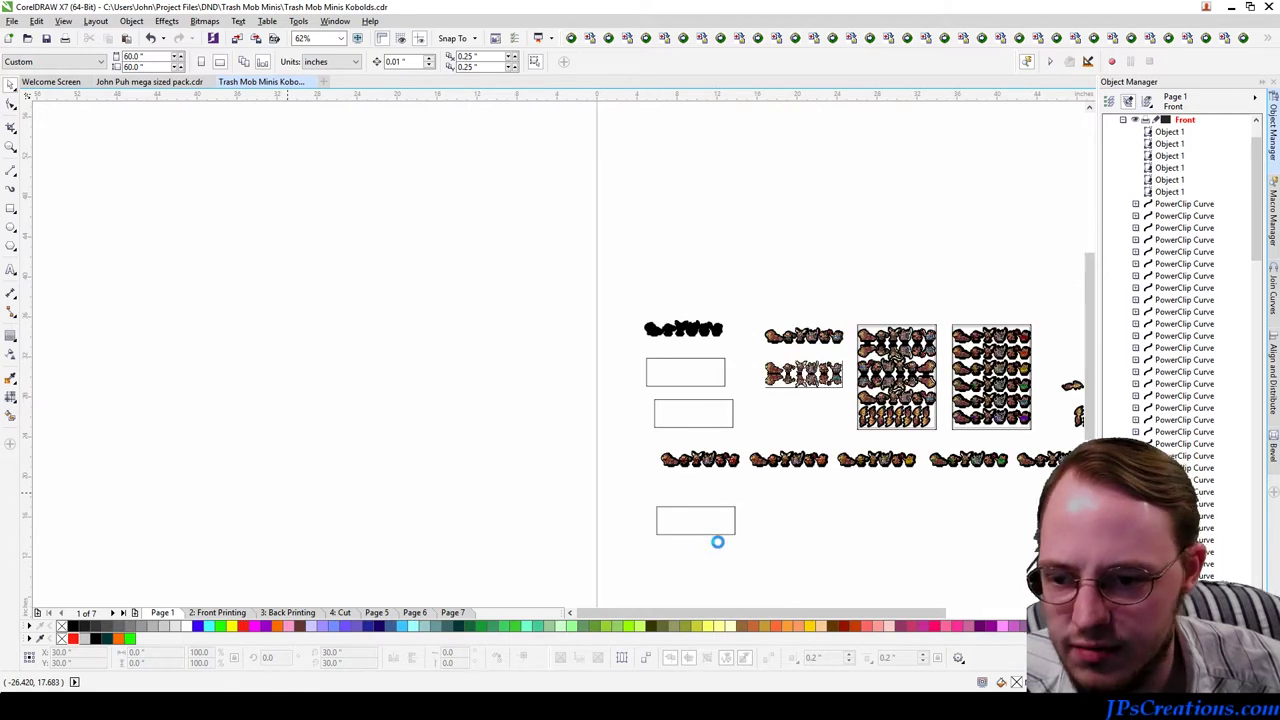
pyautogui.scroll(1, 706, 525)
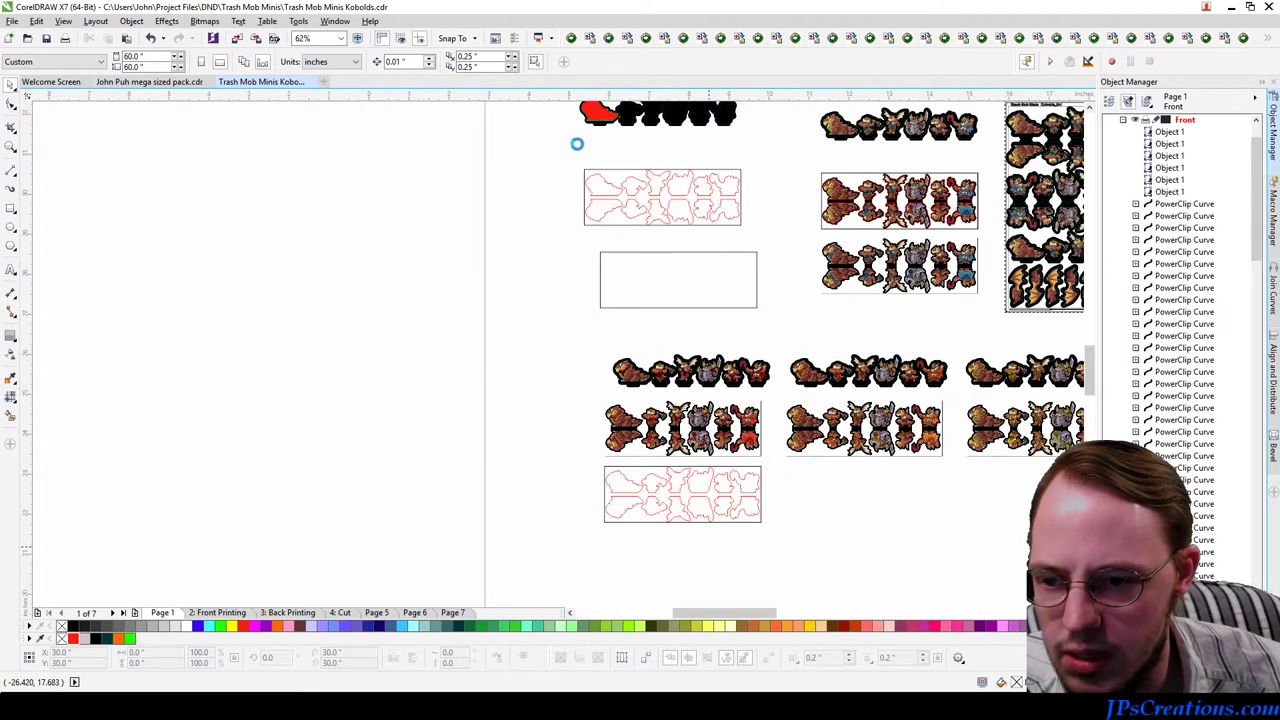
pyautogui.scroll(1, 565, 142)
pyautogui.scroll(-1, 548, 279)
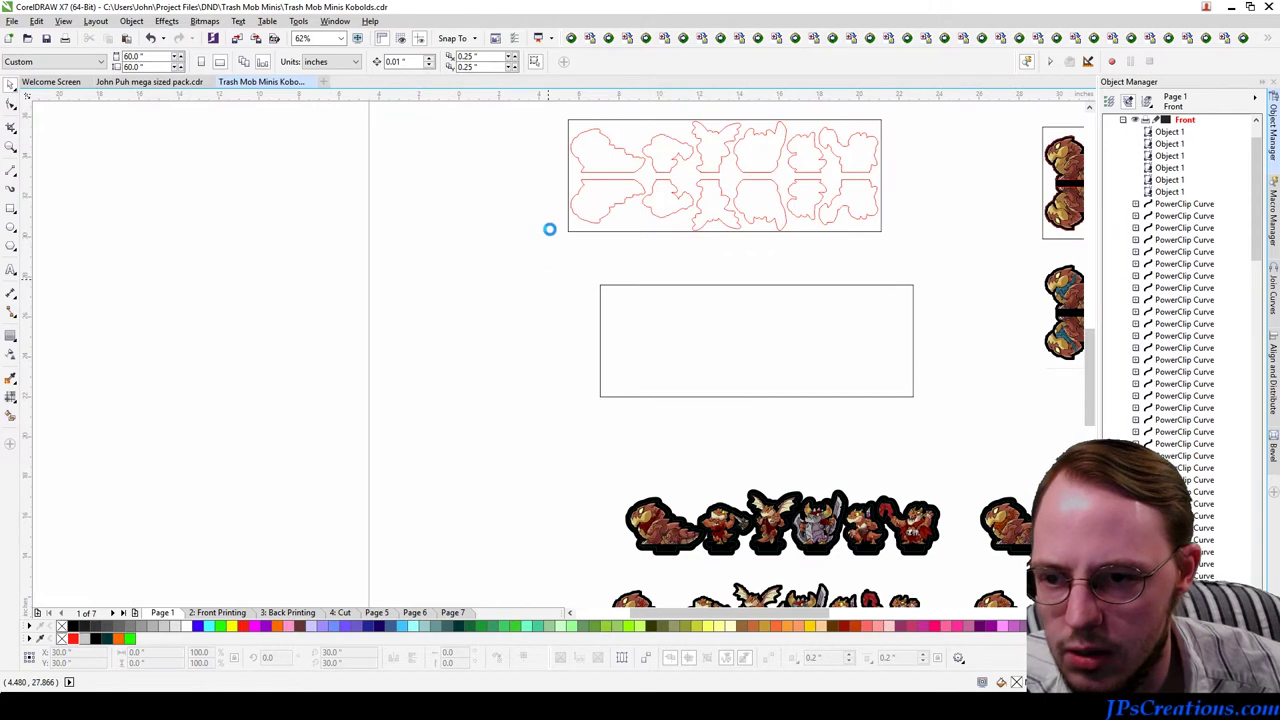
pyautogui.moveTo(526, 114); pyautogui.dragTo(744, 181)
pyautogui.moveTo(695, 137); pyautogui.dragTo(886, 523)
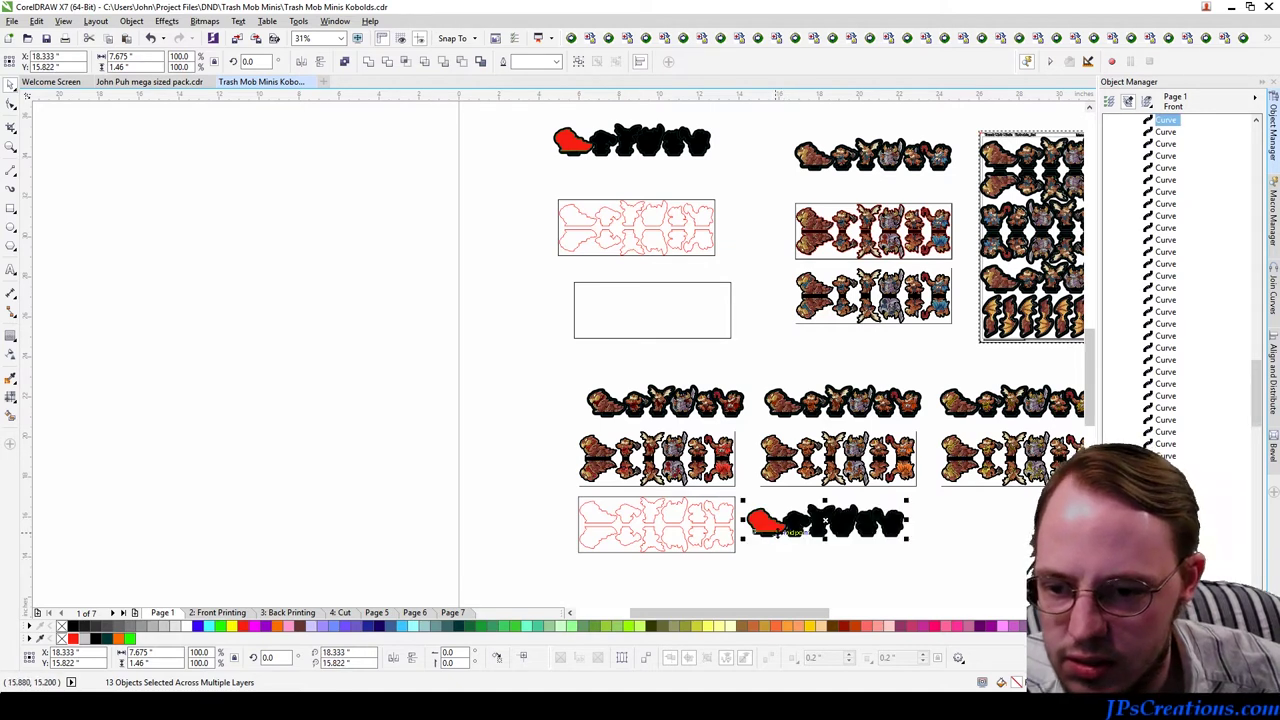
pyautogui.moveTo(776, 534); pyautogui.dragTo(598, 514)
# Step: Align the silhouettes with the template's upper outlines and add a vertically mirrored copy of them on the lower outlines
pyautogui.scroll(1, 600, 530)
pyautogui.scroll(5, 599, 540)
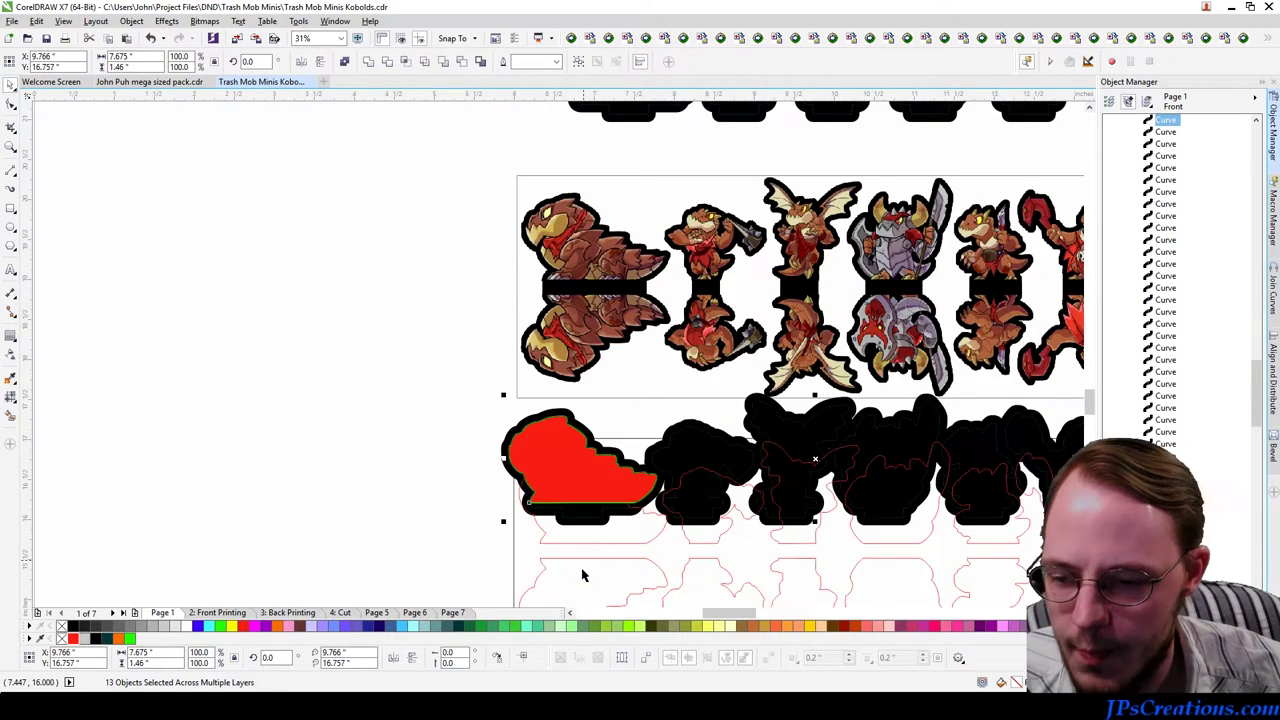
pyautogui.moveTo(372, 300); pyautogui.dragTo(413, 524)
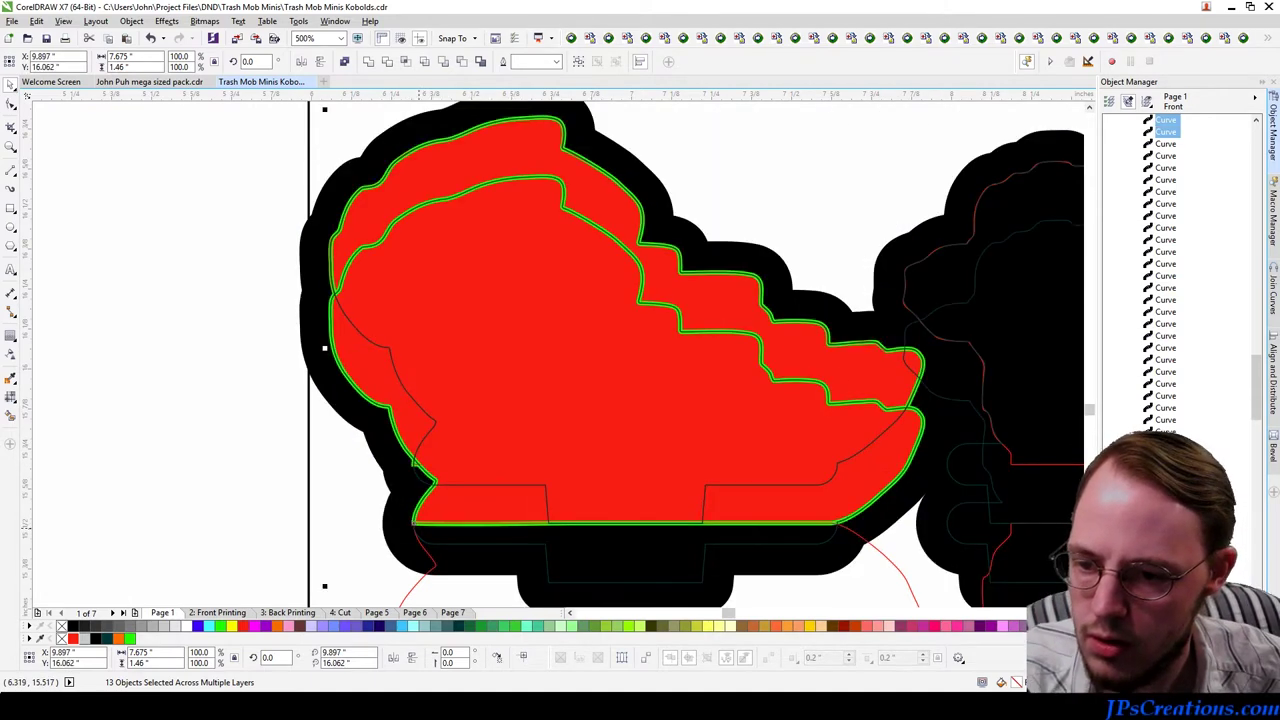
pyautogui.click(321, 62)
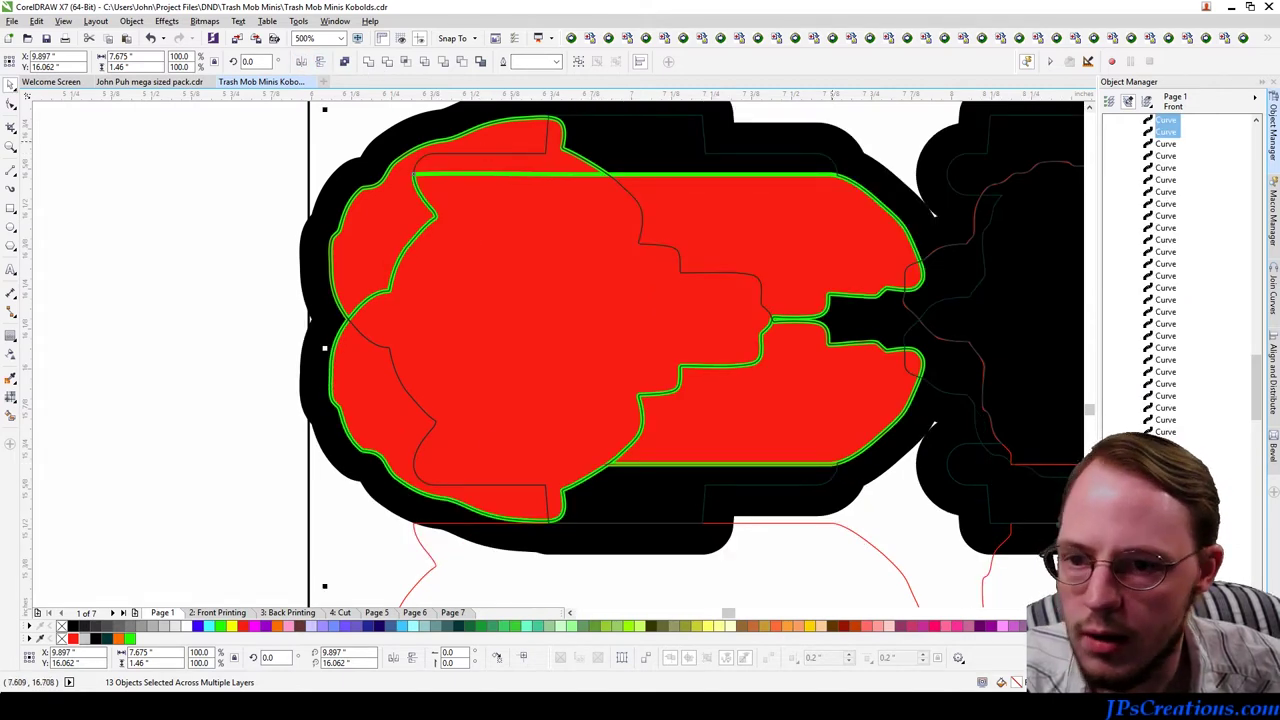
pyautogui.moveTo(816, 176); pyautogui.dragTo(832, 528)
pyautogui.scroll(-1, 563, 411)
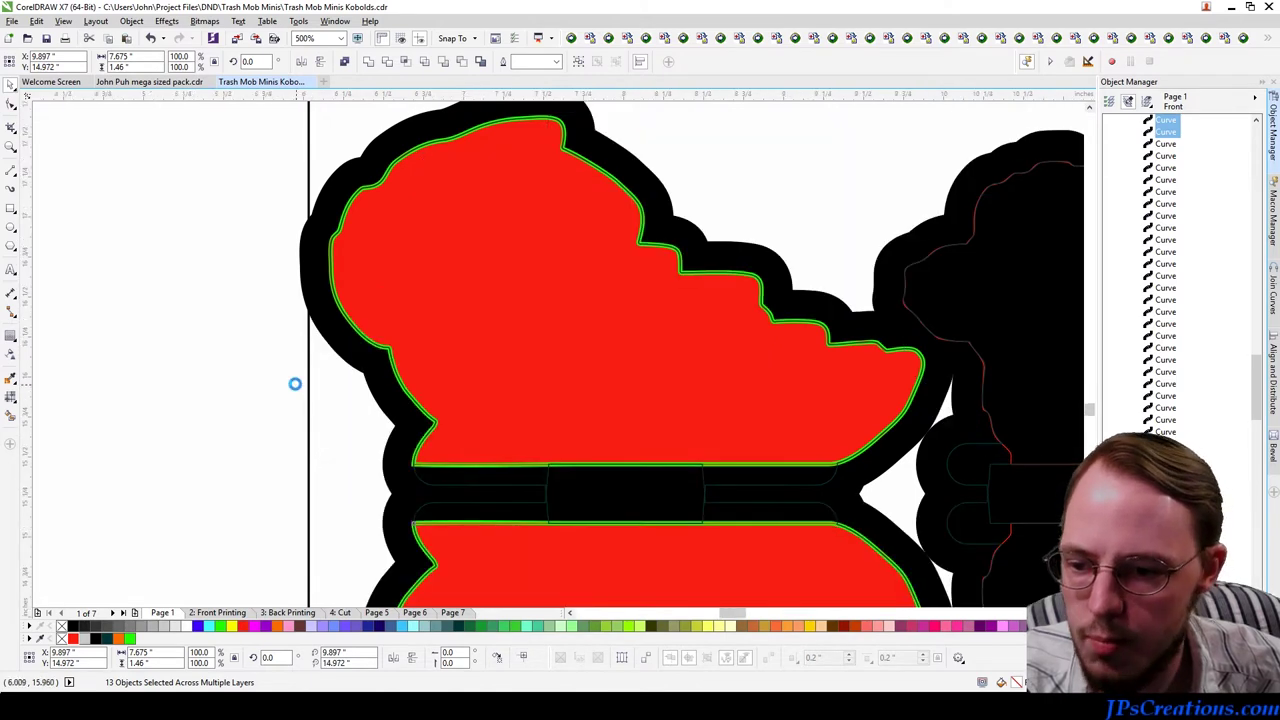
pyautogui.scroll(-1, 300, 385)
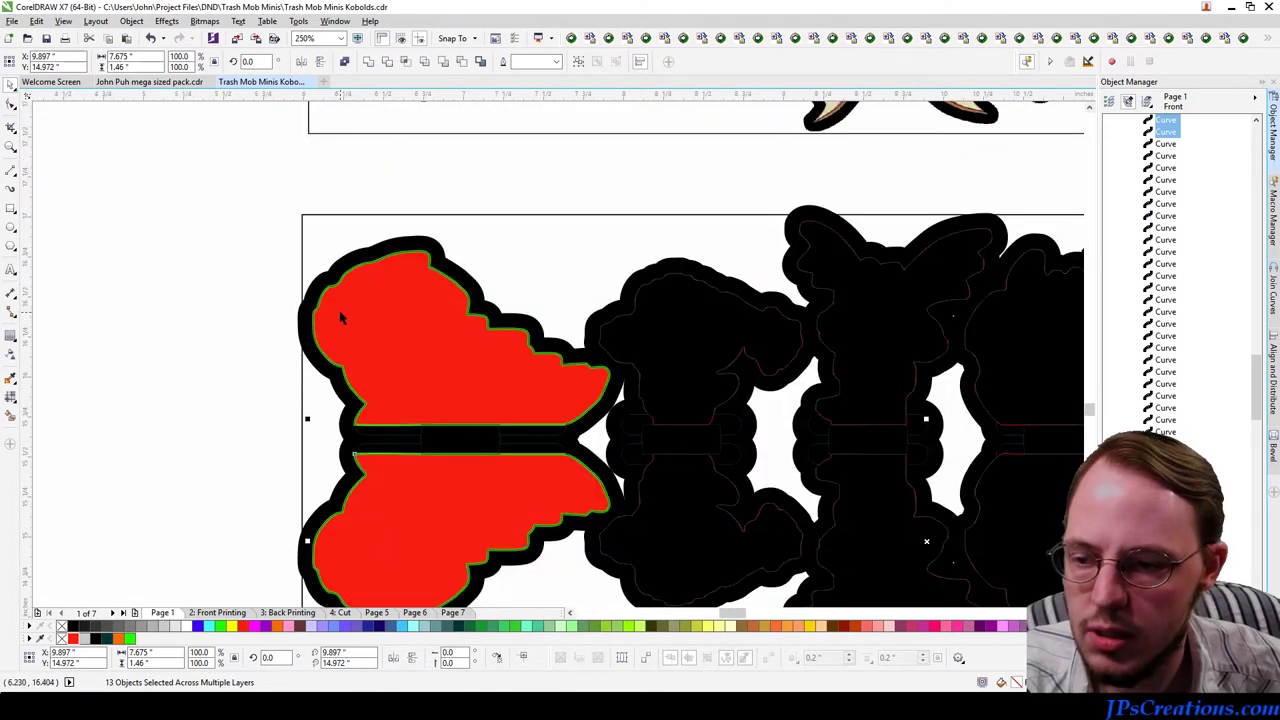
# Step: Select the two red-filled curves over the first mirrored figure on the Front layer and delete them
pyautogui.click(434, 354)
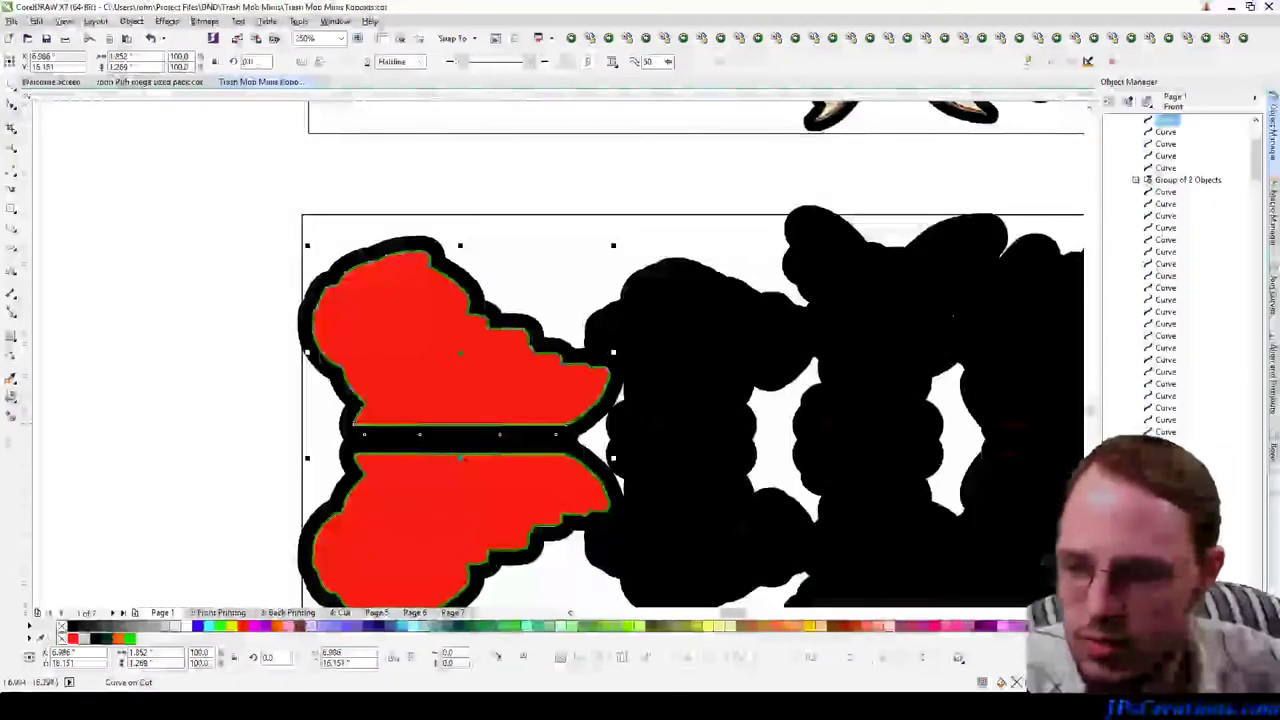
pyautogui.click(440, 508)
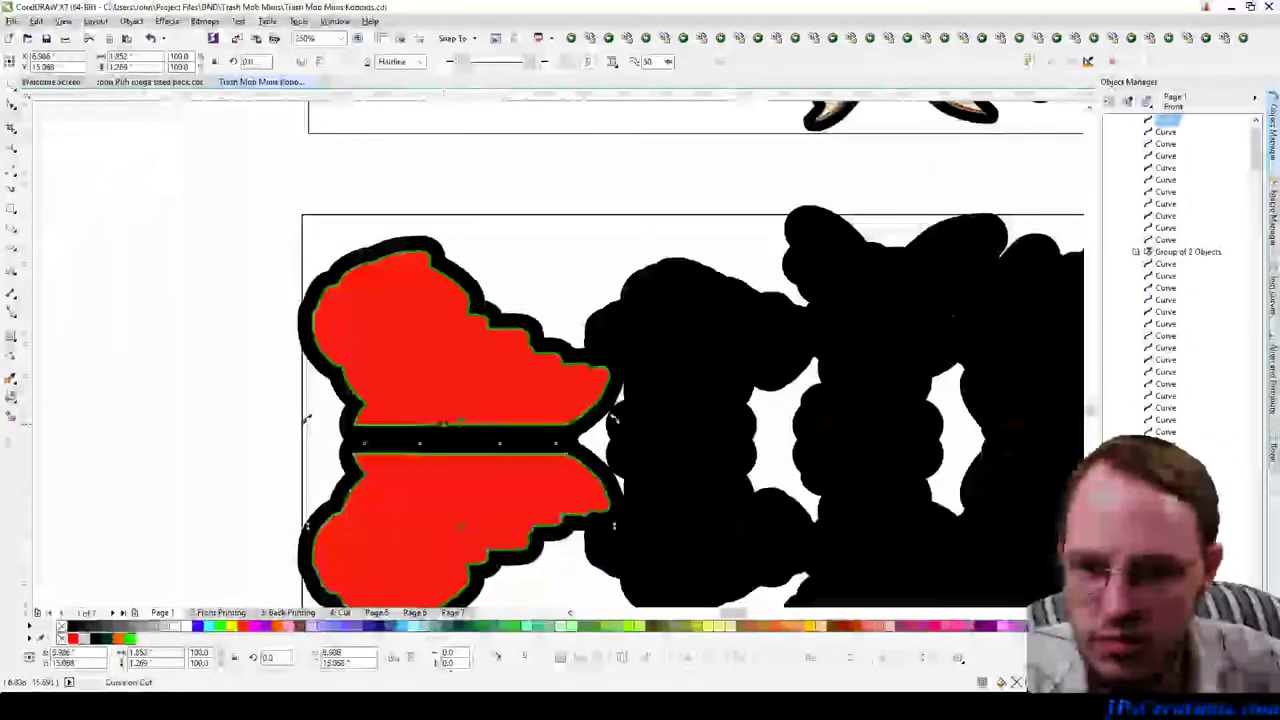
pyautogui.click(583, 435)
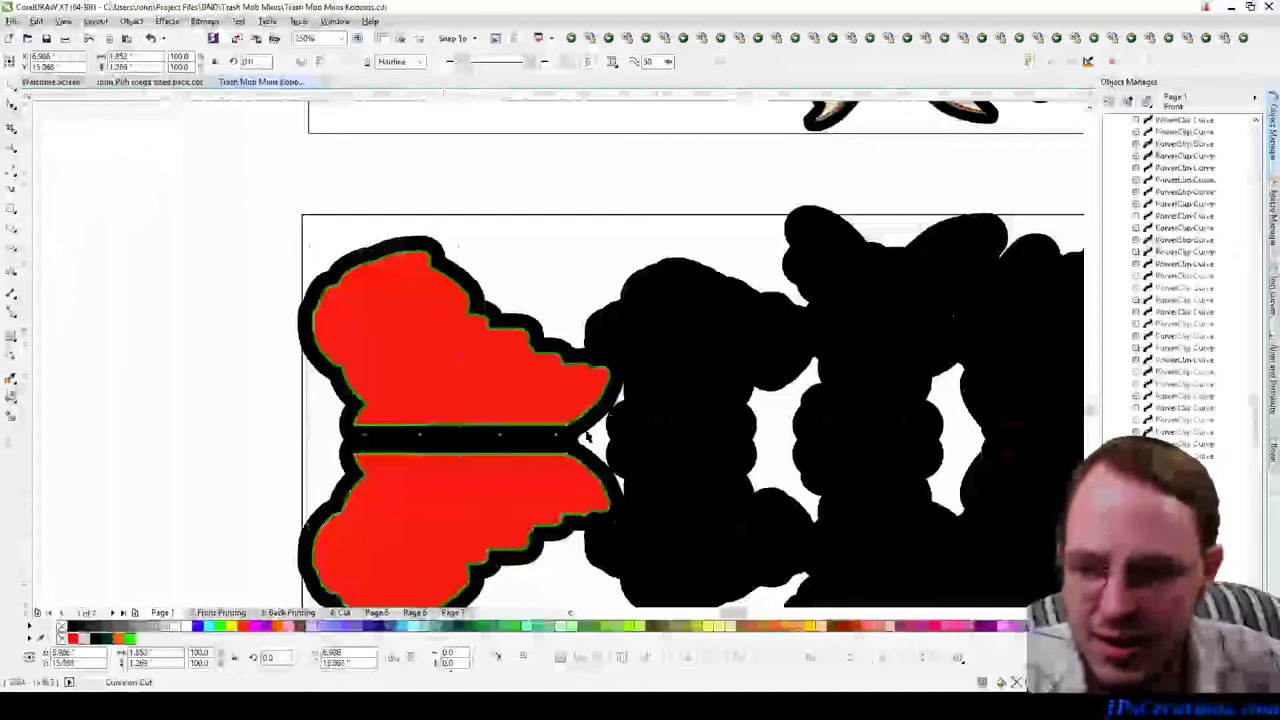
pyautogui.scroll(-6, 1156, 418)
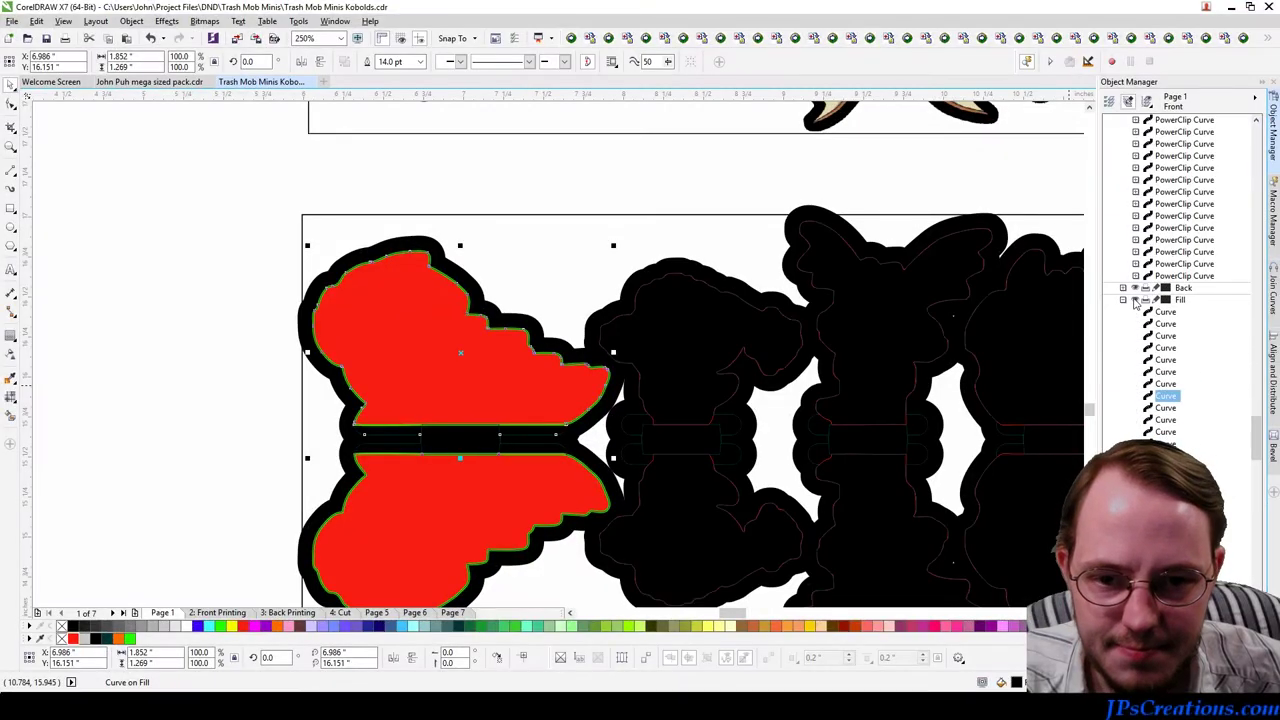
pyautogui.scroll(20, 1166, 305)
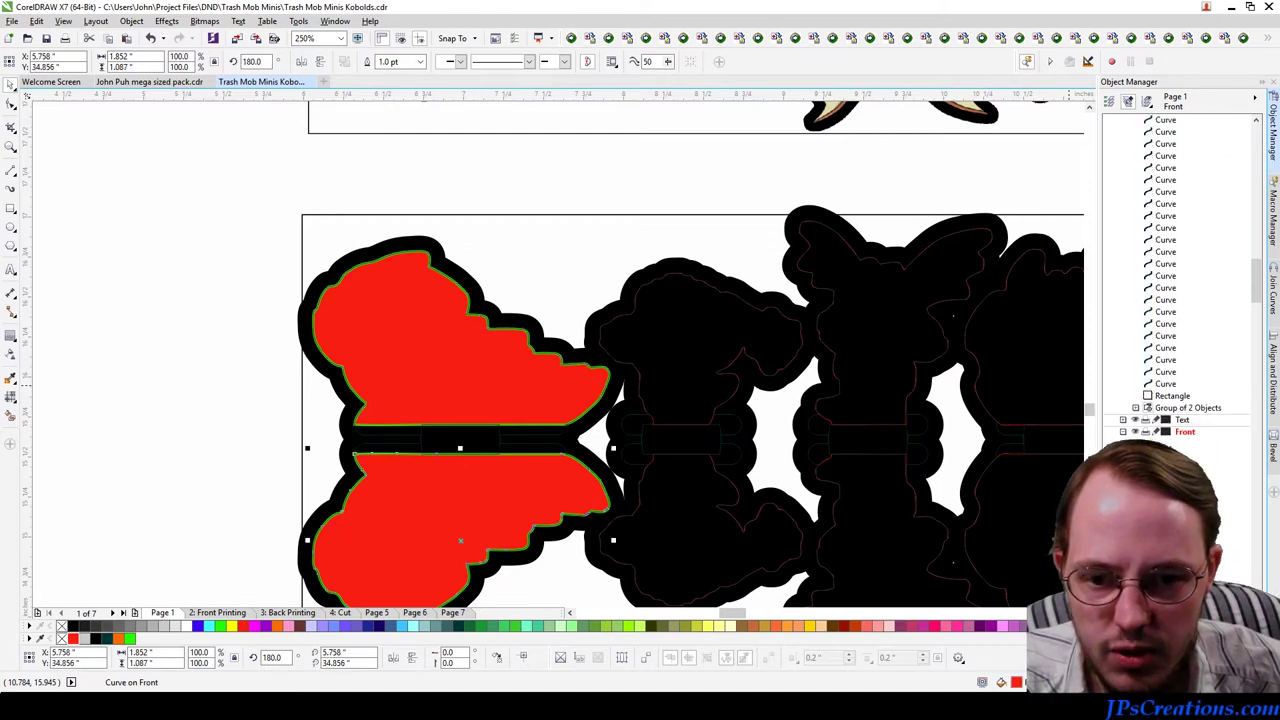
pyautogui.keyDown('shift'); pyautogui.click(1168, 444); pyautogui.keyUp('shift')
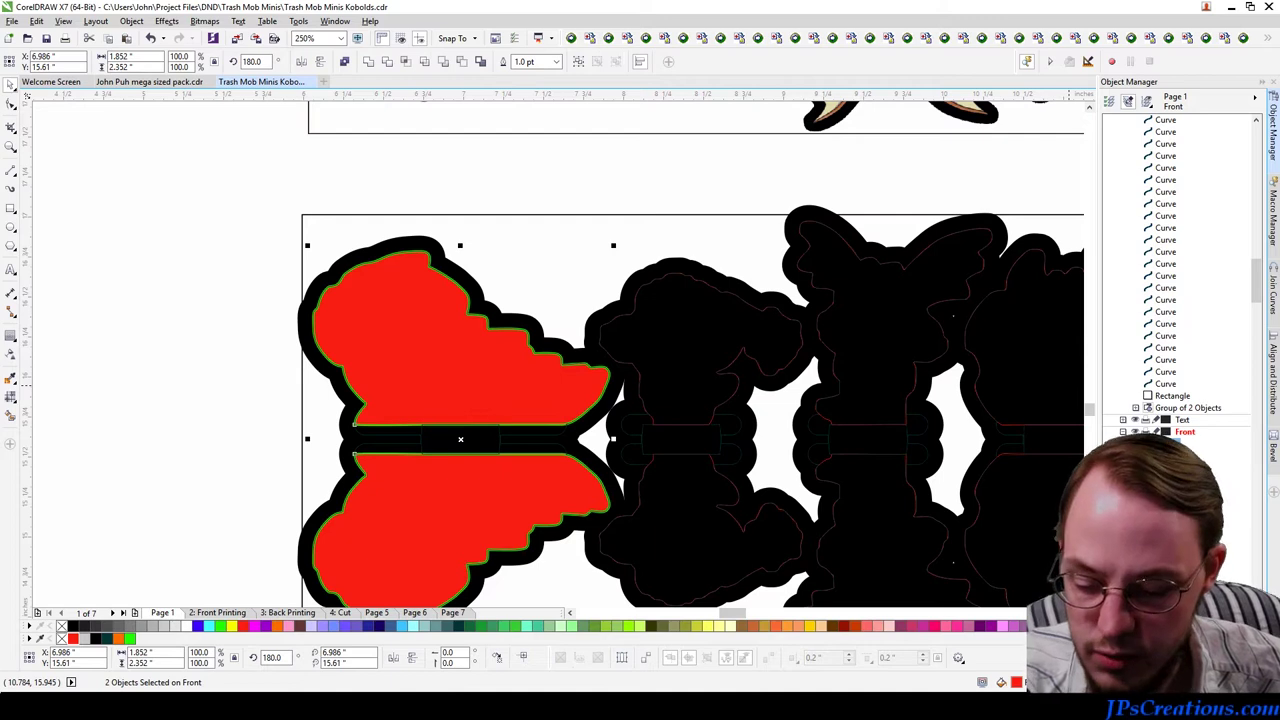
pyautogui.press('Delete')
pyautogui.scroll(-1, 458, 303)
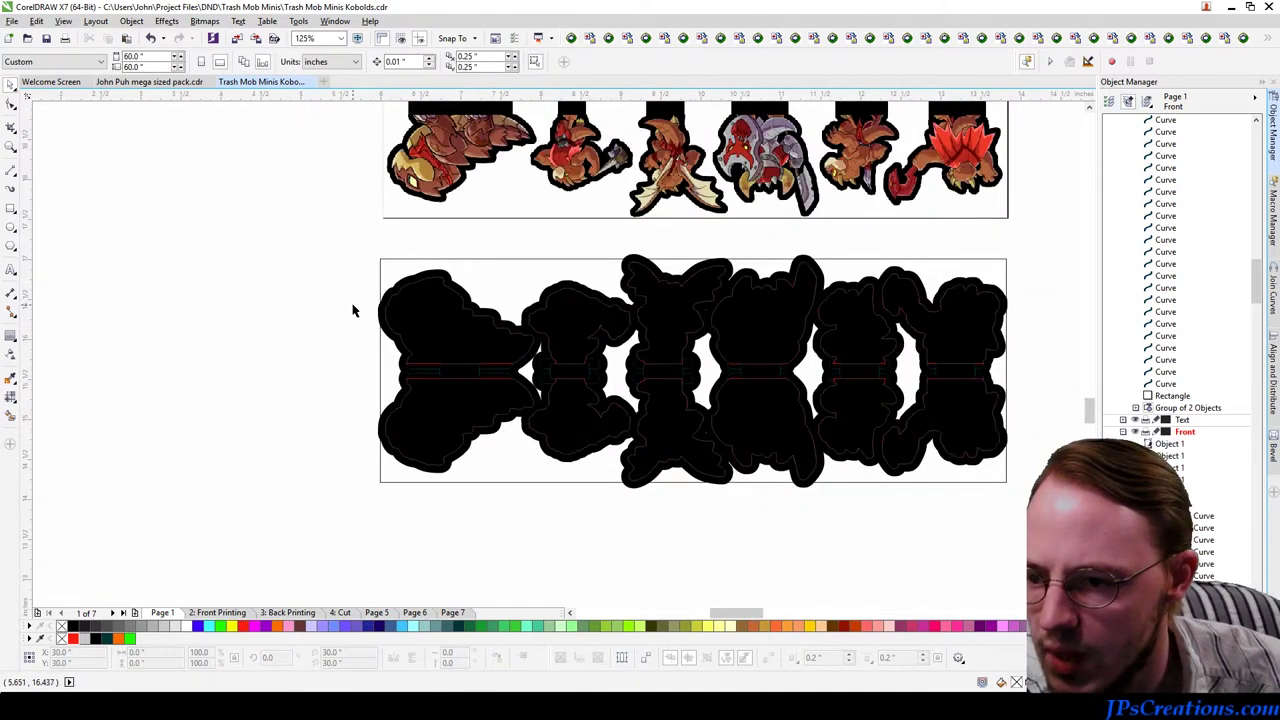
# Step: Copy the complete mirrored silhouette and outline set onto the other mirrored colour sets in the row, aligned to their upper corners
pyautogui.scroll(-2, 403, 329)
pyautogui.moveTo(336, 271); pyautogui.dragTo(742, 466)
pyautogui.moveTo(681, 283); pyautogui.dragTo(1000, 152)
pyautogui.rightClick(684, 151)
pyautogui.rightClick(1062, 161)
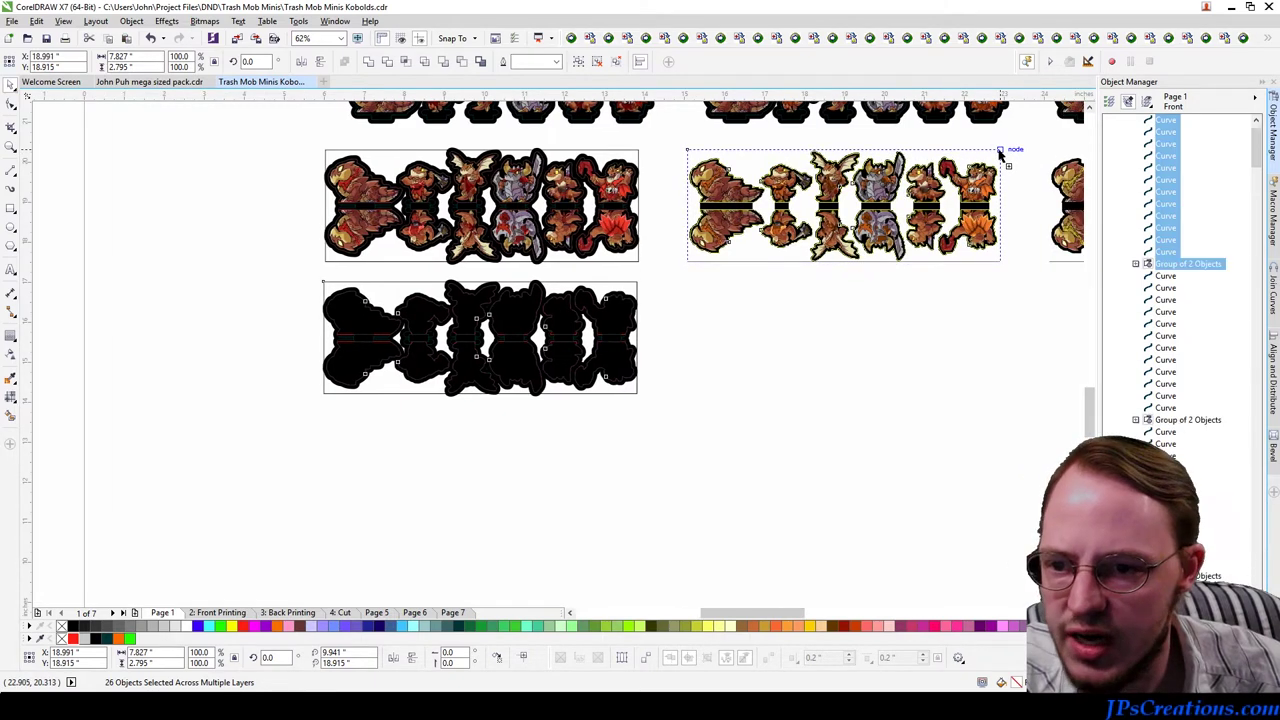
pyautogui.moveTo(1080, 155); pyautogui.dragTo(1082, 155)
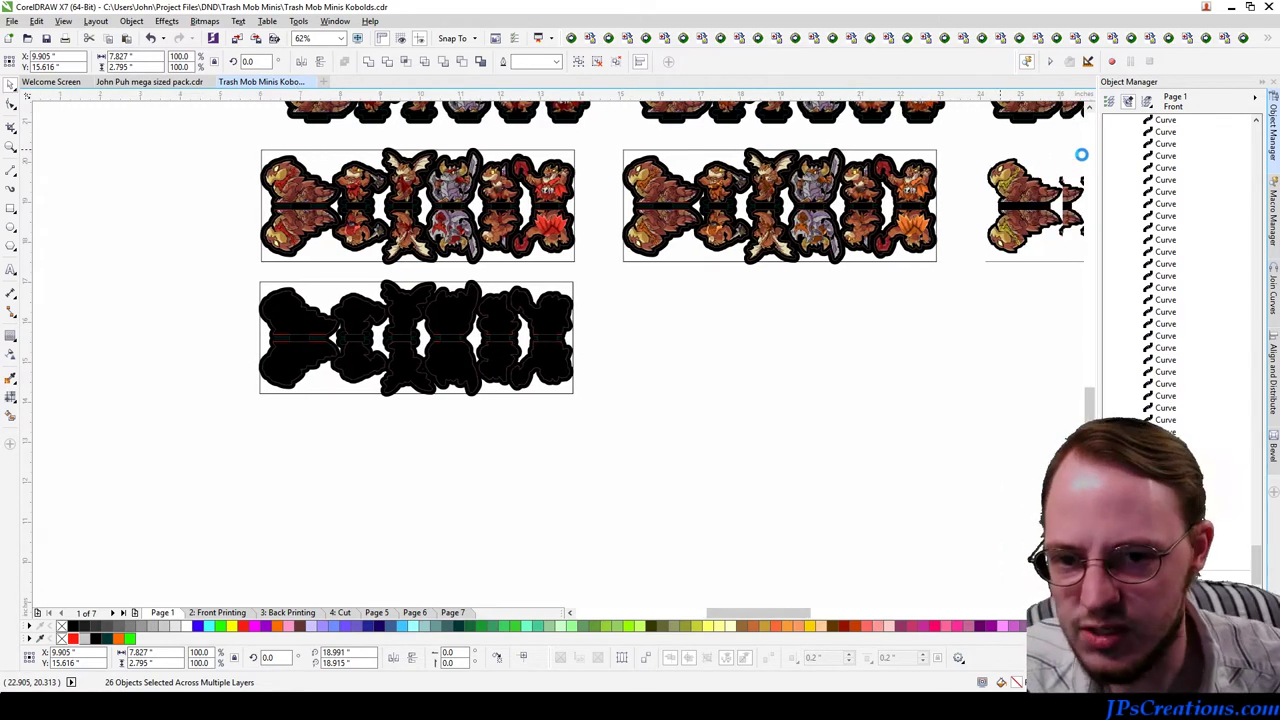
pyautogui.hscroll(1, 1081, 155)
pyautogui.hscroll(1, 1081, 155)
pyautogui.moveTo(1081, 155); pyautogui.dragTo(892, 152)
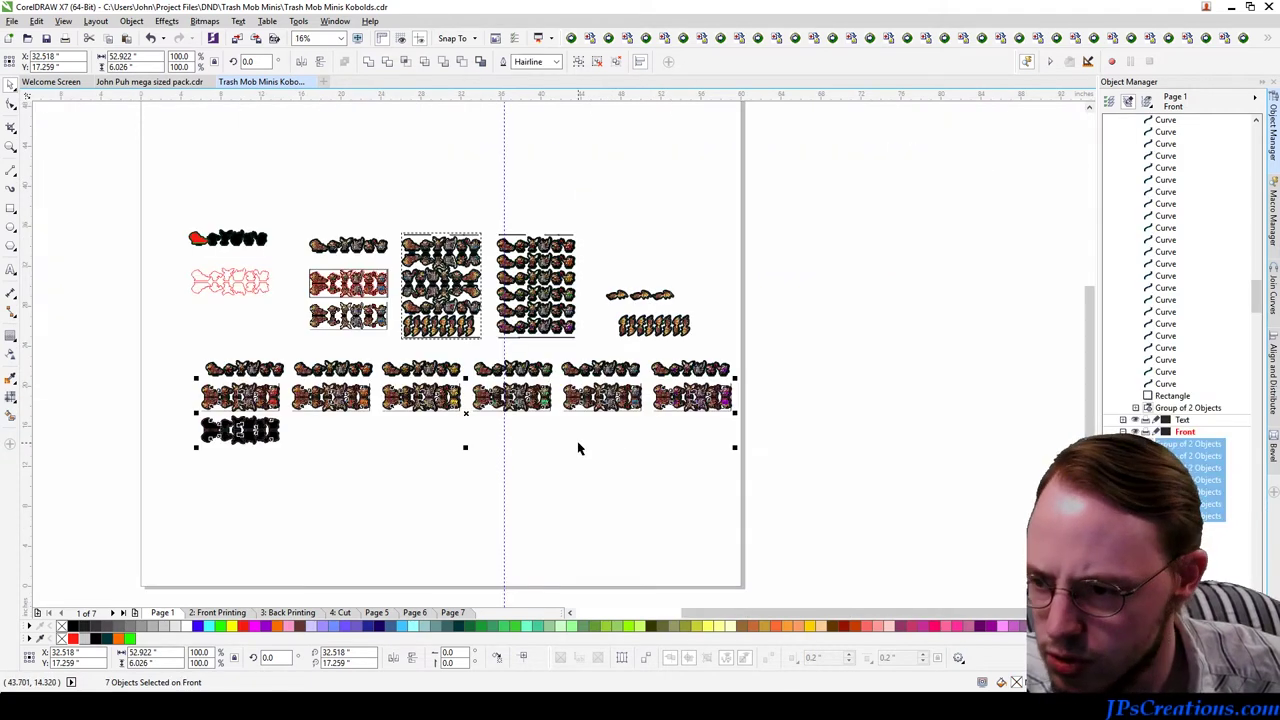
pyautogui.click(628, 455)
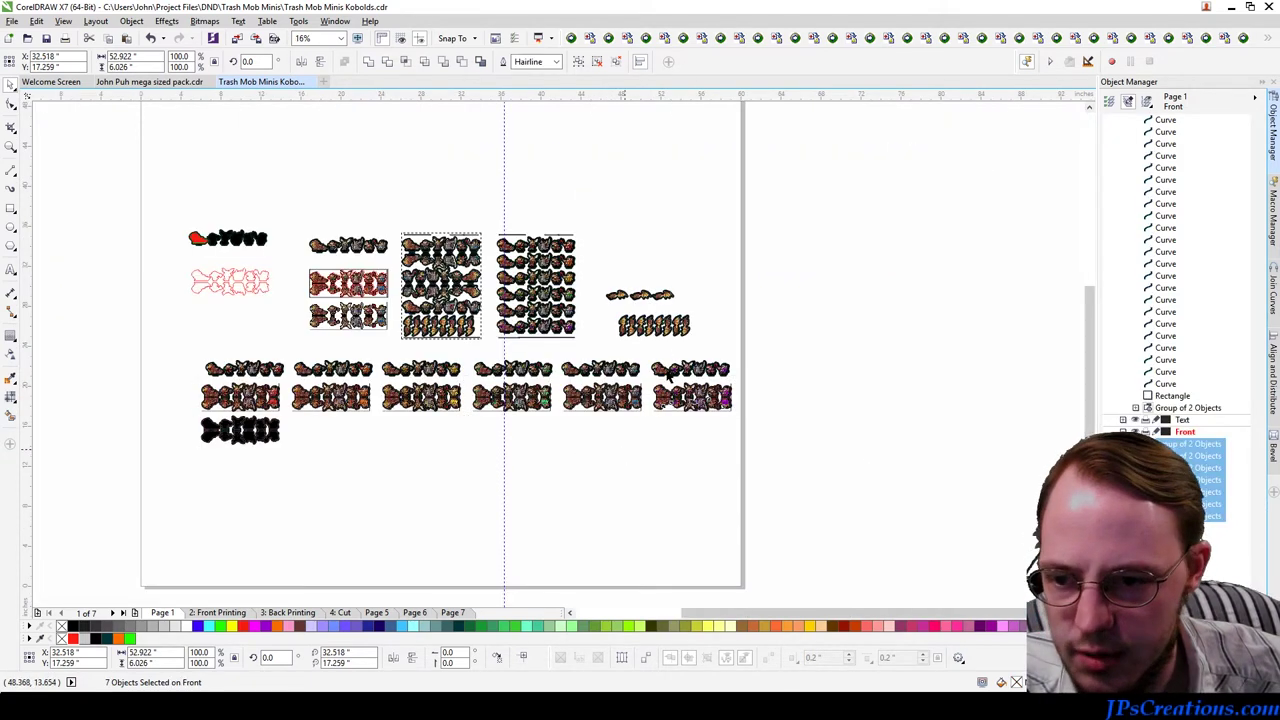
# Step: Collapse the Cut layer in the object list and toggle its printable setting
pyautogui.scroll(2, 709, 424)
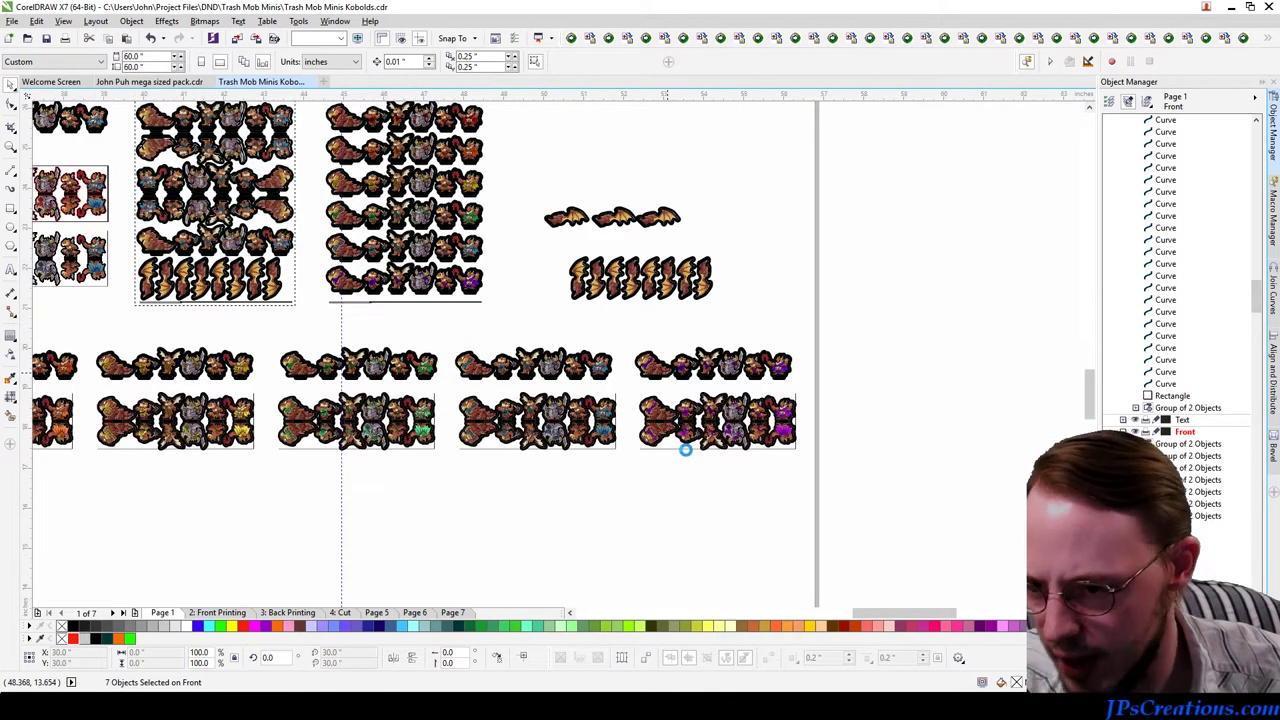
pyautogui.scroll(2, 685, 447)
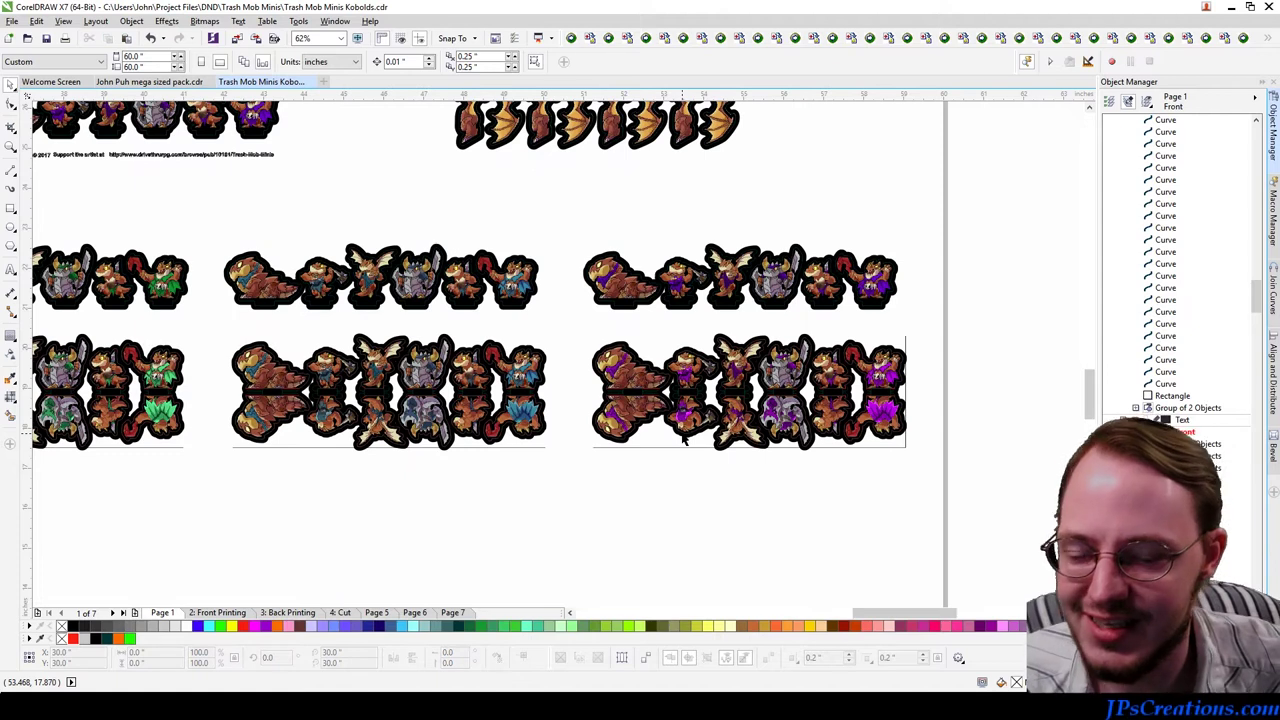
pyautogui.scroll(14, 1177, 220)
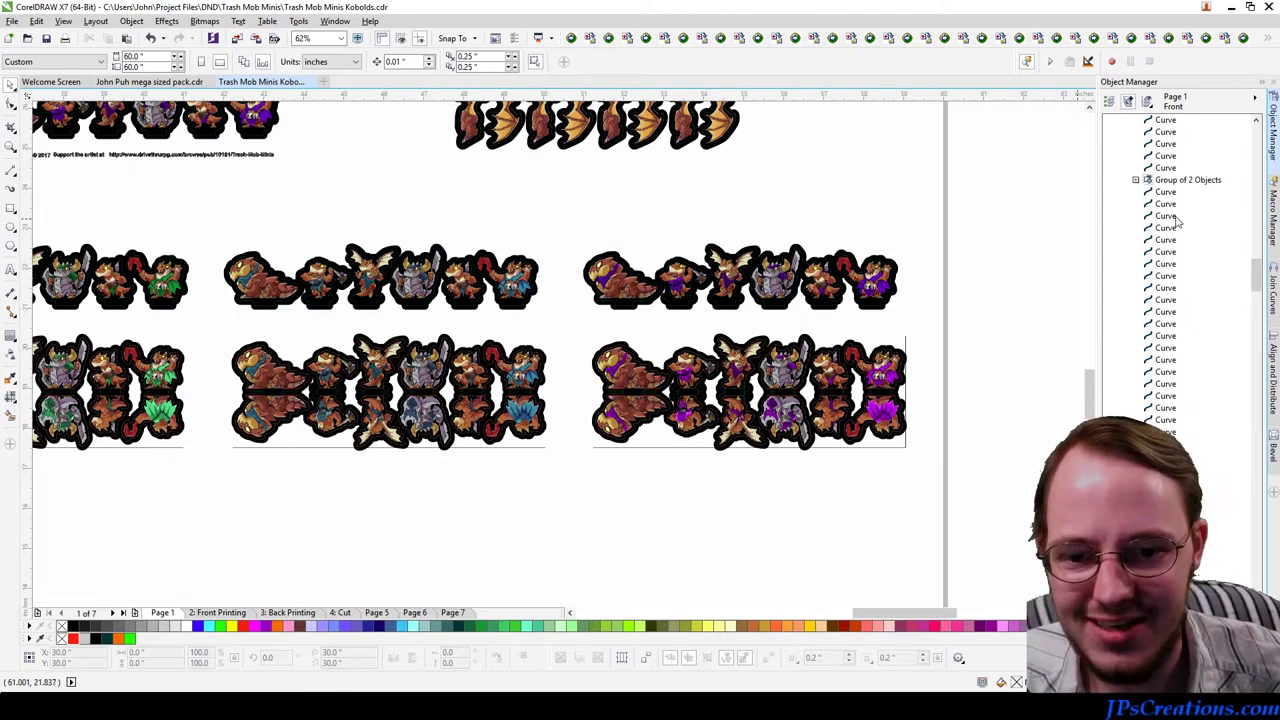
pyautogui.scroll(6, 1145, 182)
pyautogui.moveTo(1256, 238); pyautogui.dragTo(1263, 143)
pyautogui.click(1123, 144)
pyautogui.click(1148, 144)
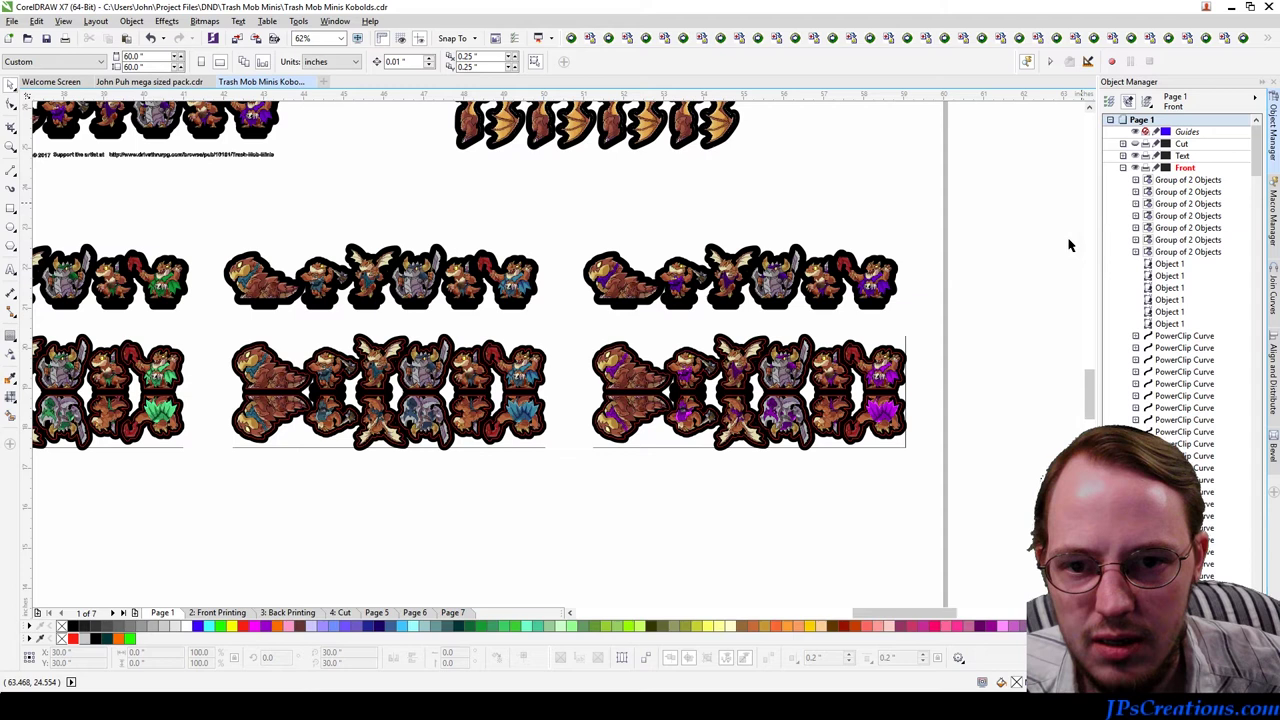
# Step: PowerClip the purple mirrored bitmap inside its figure outline group and move the clipped figures below their black silhouettes
pyautogui.click(904, 344)
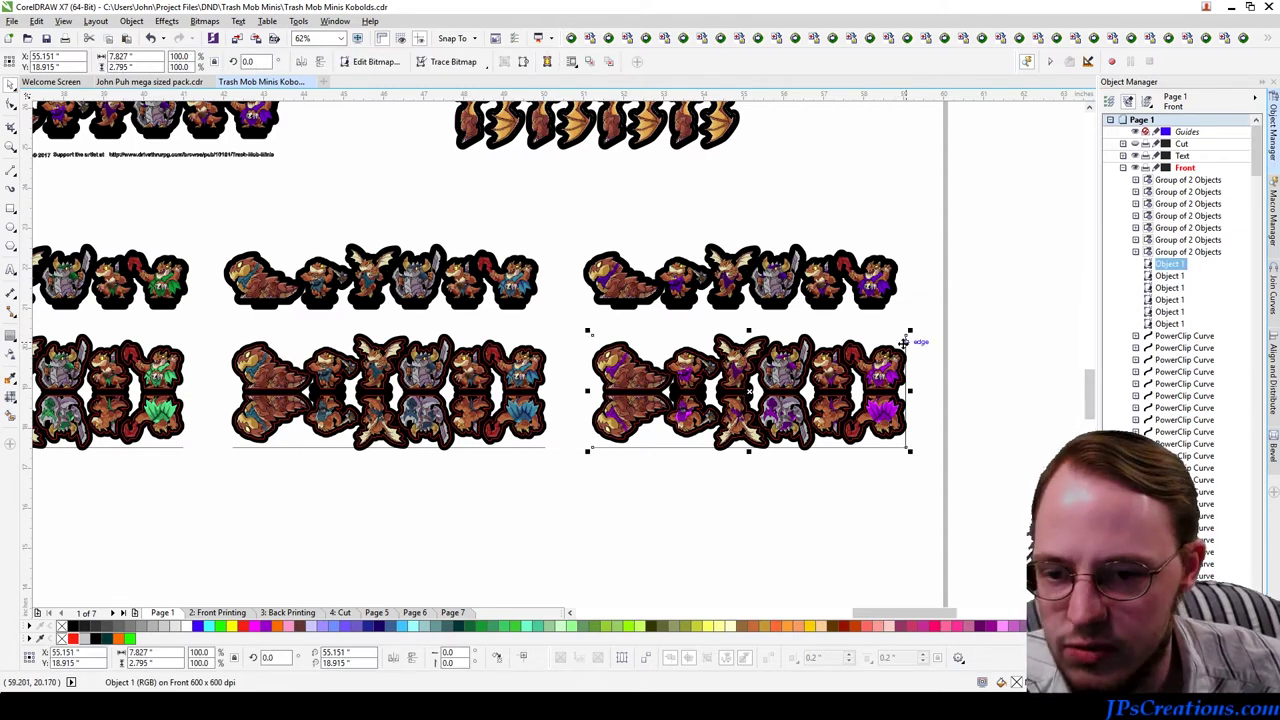
pyautogui.rightClick(902, 344)
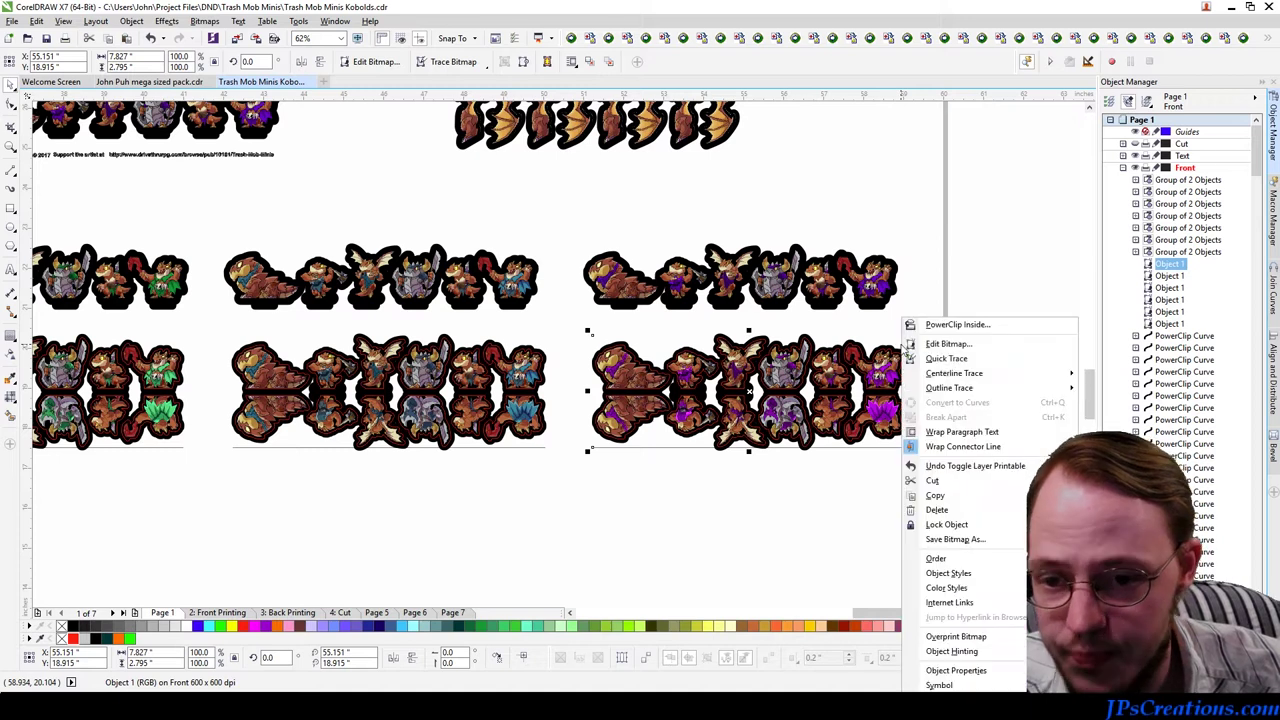
pyautogui.click(914, 328)
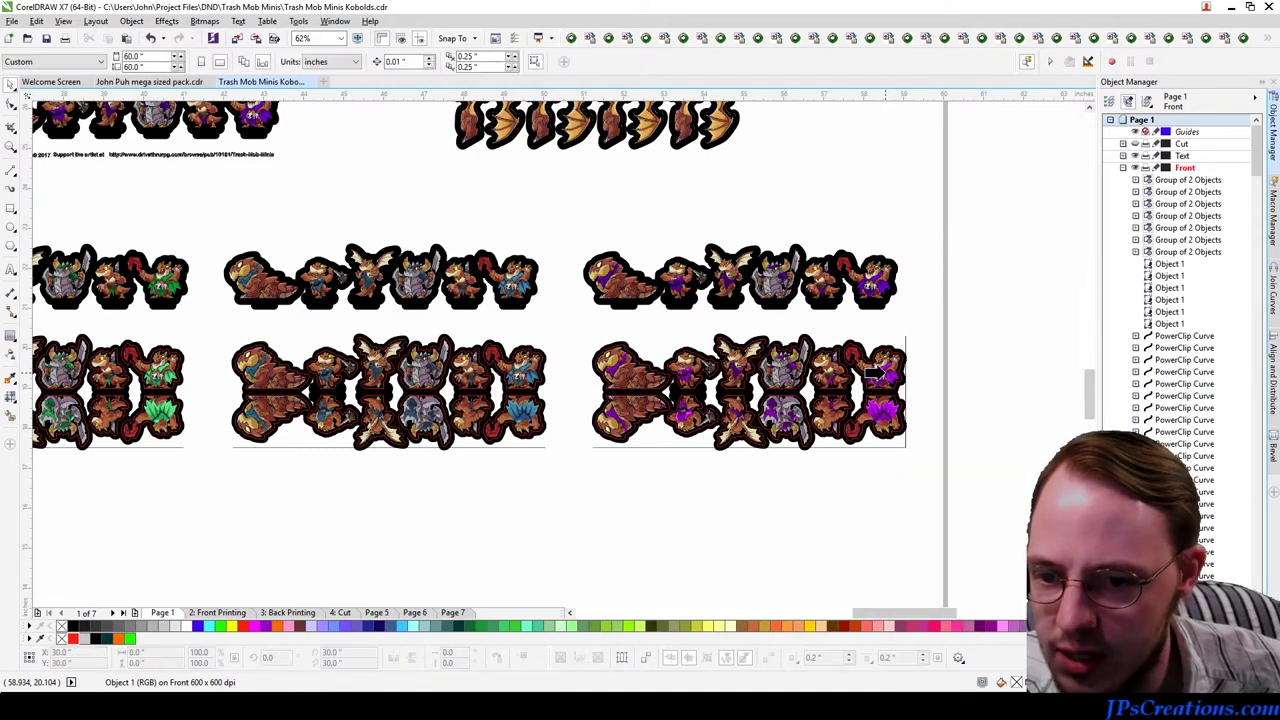
pyautogui.click(880, 373)
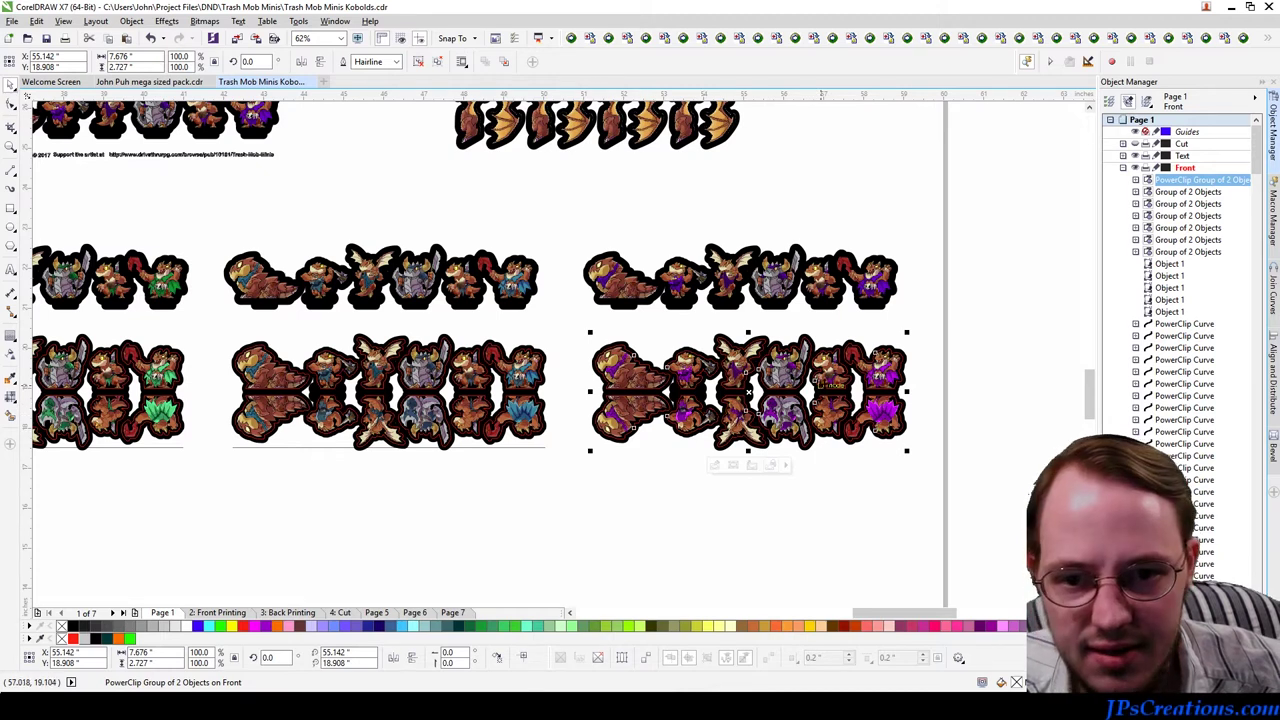
pyautogui.moveTo(824, 372); pyautogui.dragTo(823, 520)
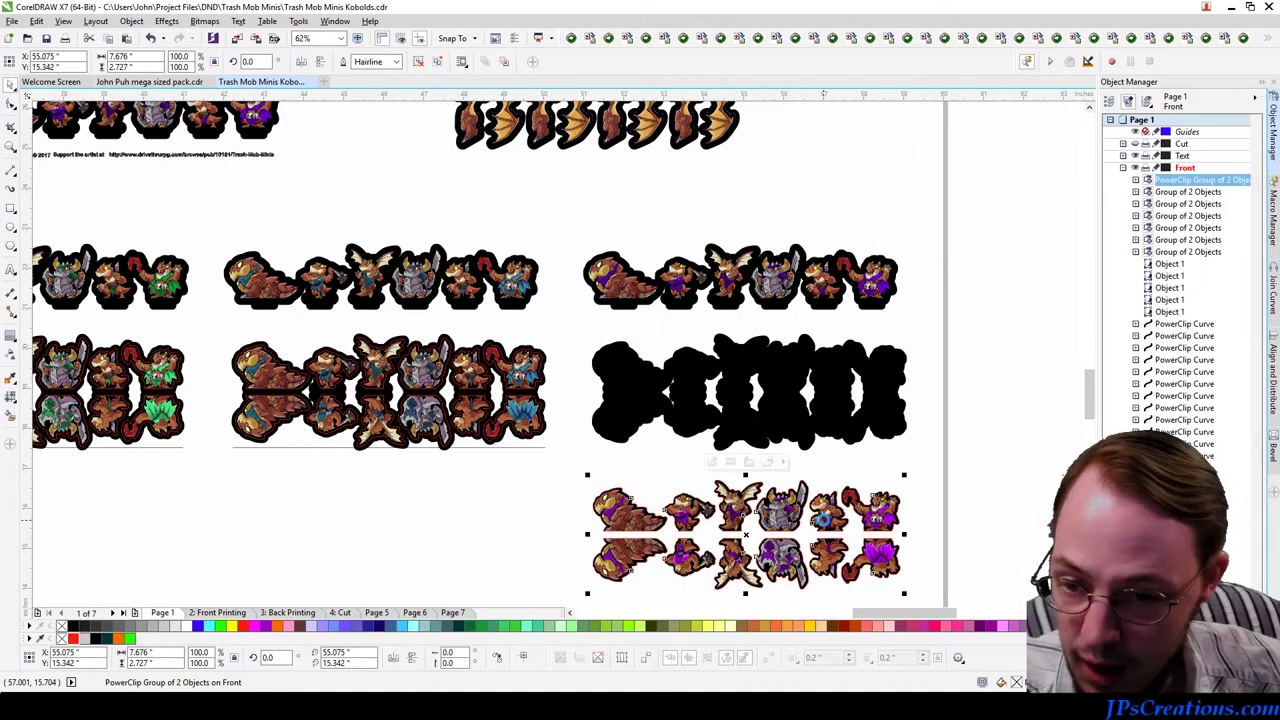
# Step: Try moving the last upper purple kobold as a separate clipped curve, and undo back to the two grouped rows
pyautogui.click(948, 522)
pyautogui.moveTo(880, 516)
pyautogui.mouseDown()
pyautogui.moveTo(1009, 400)
pyautogui.moveTo(860, 258)
pyautogui.moveTo(944, 264)
pyautogui.moveTo(901, 540)
pyautogui.moveTo(897, 519)
pyautogui.mouseUp()
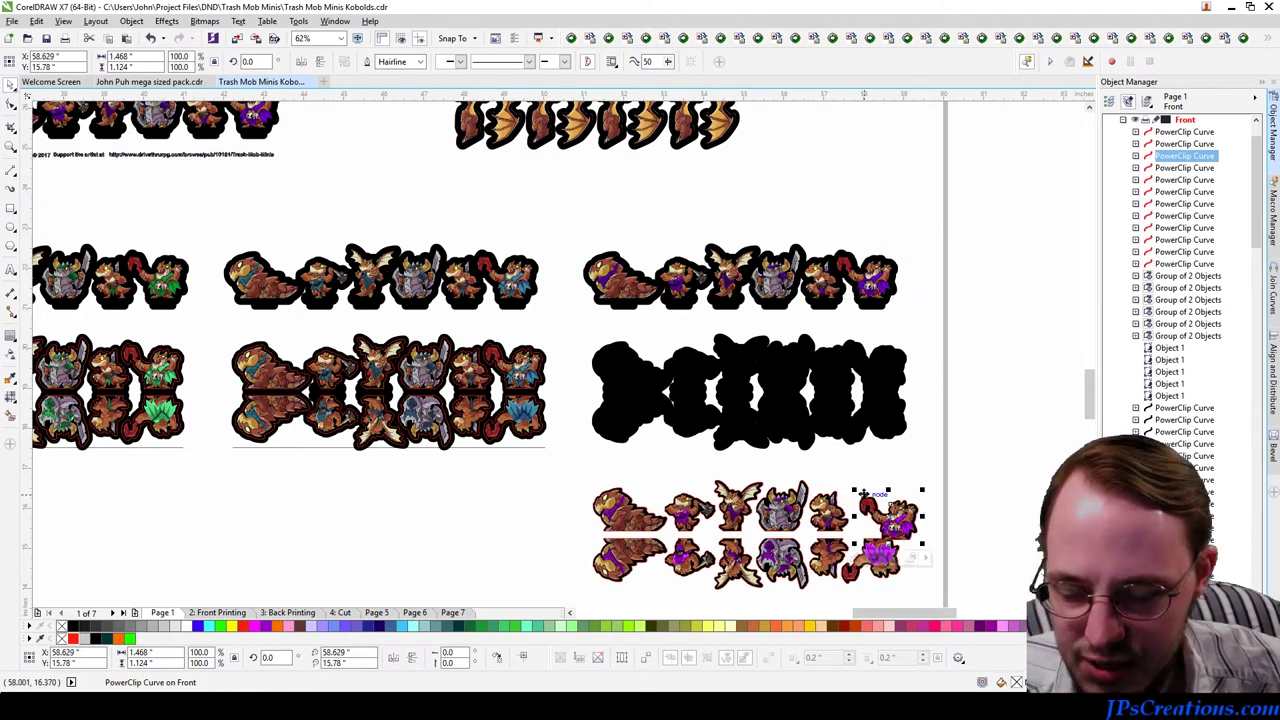
pyautogui.hotkey('ctrl', 'z')
pyautogui.hotkey('ctrl', 'z')
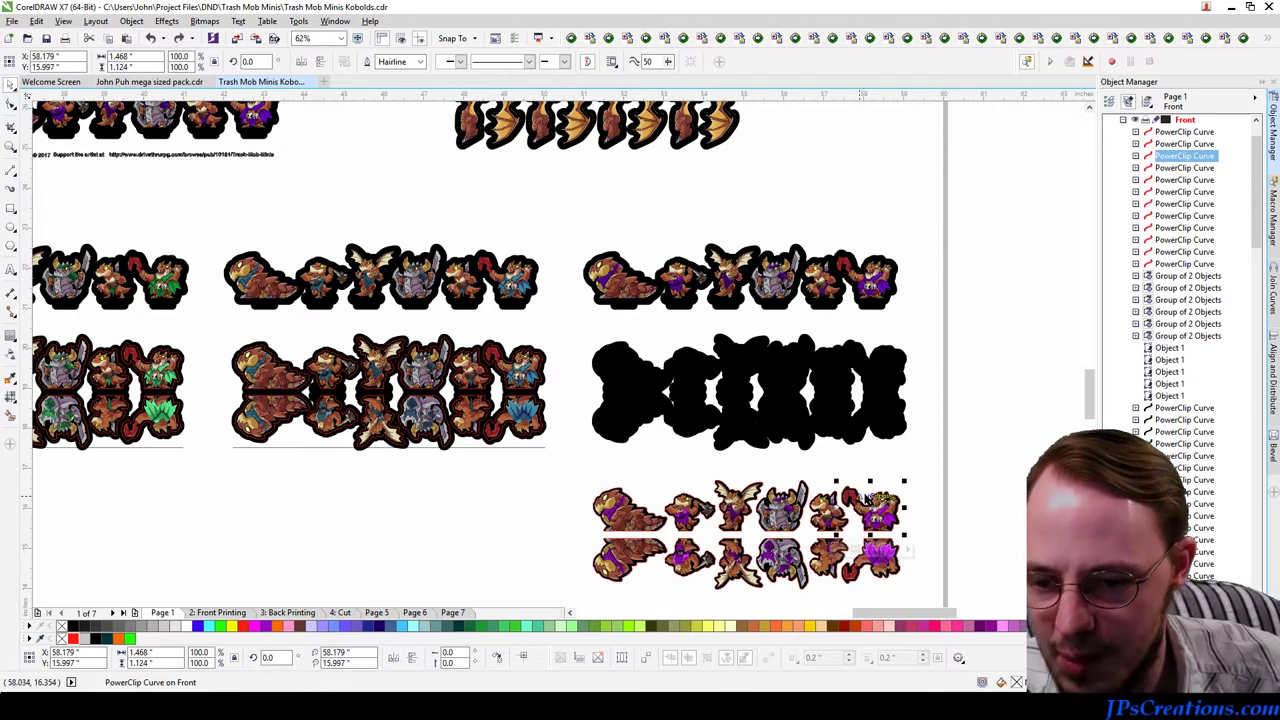
pyautogui.hotkey('ctrl', 'z')
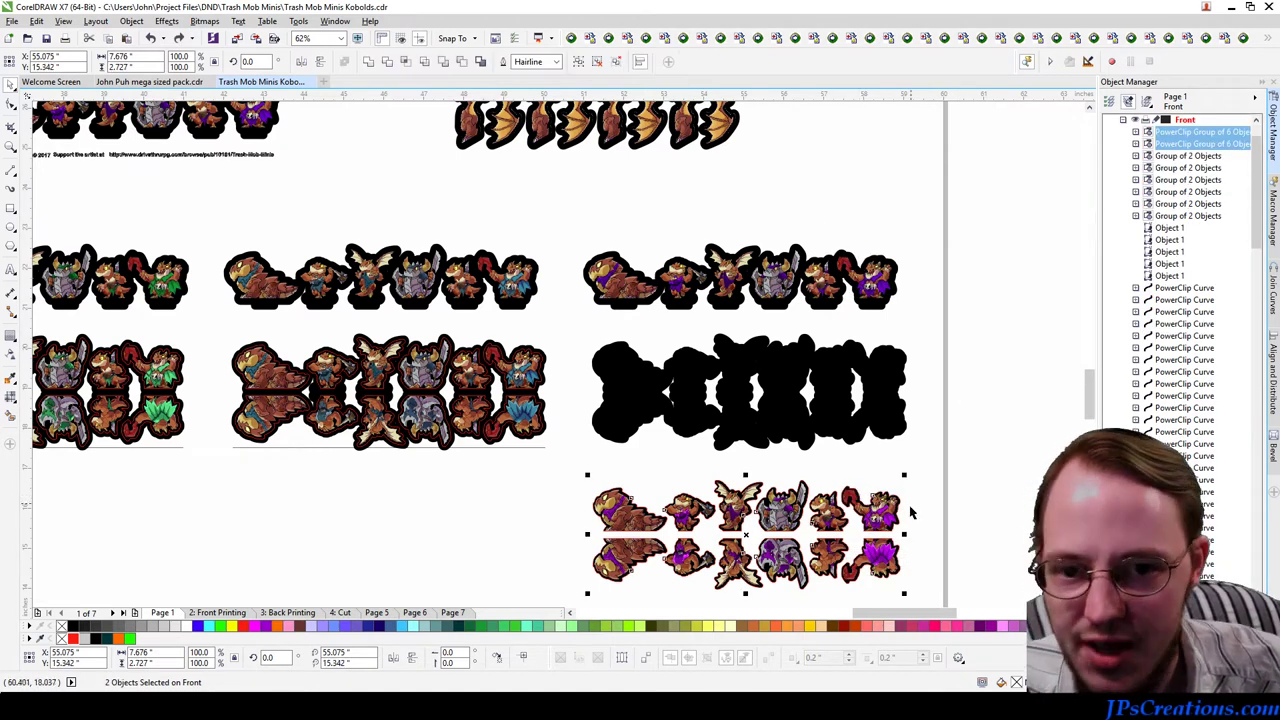
# Step: Inspect the PowerClip contents of the upper purple kobold row and leave content editing
pyautogui.click(888, 513)
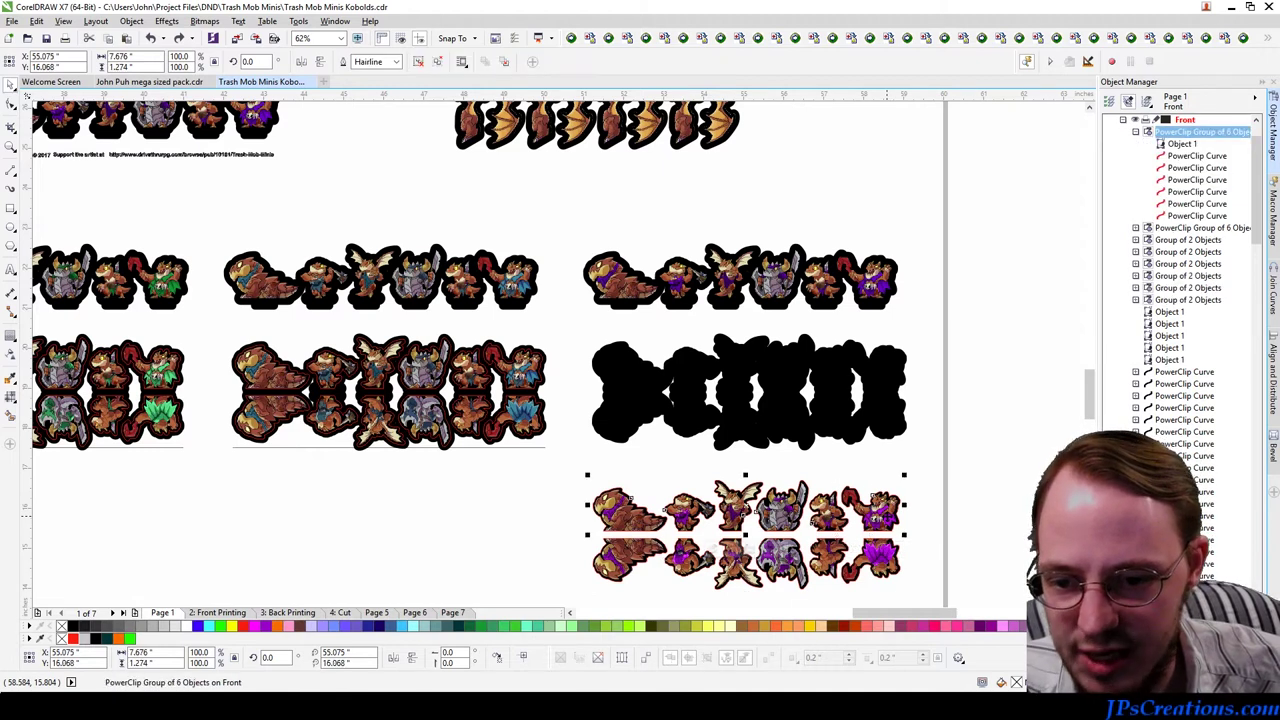
pyautogui.keyDown('ctrl'); pyautogui.click(887, 516); pyautogui.keyUp('ctrl')
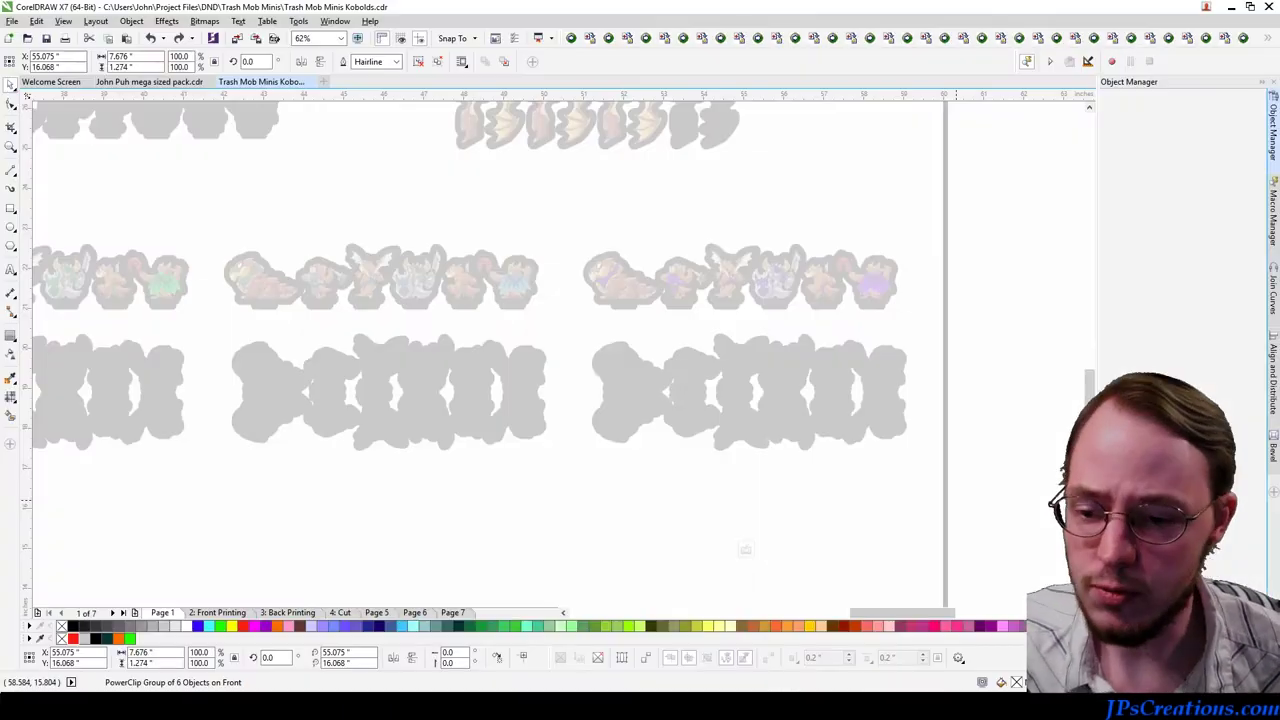
pyautogui.click(745, 549)
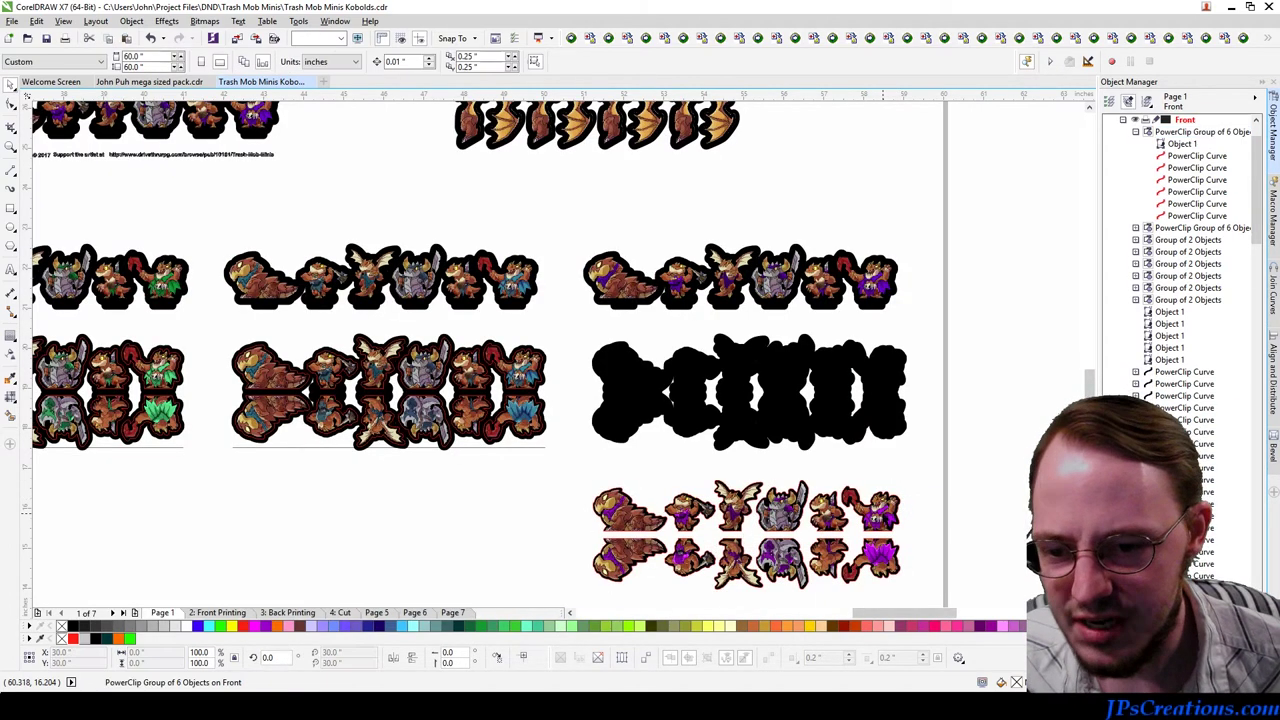
pyautogui.doubleClick(883, 513)
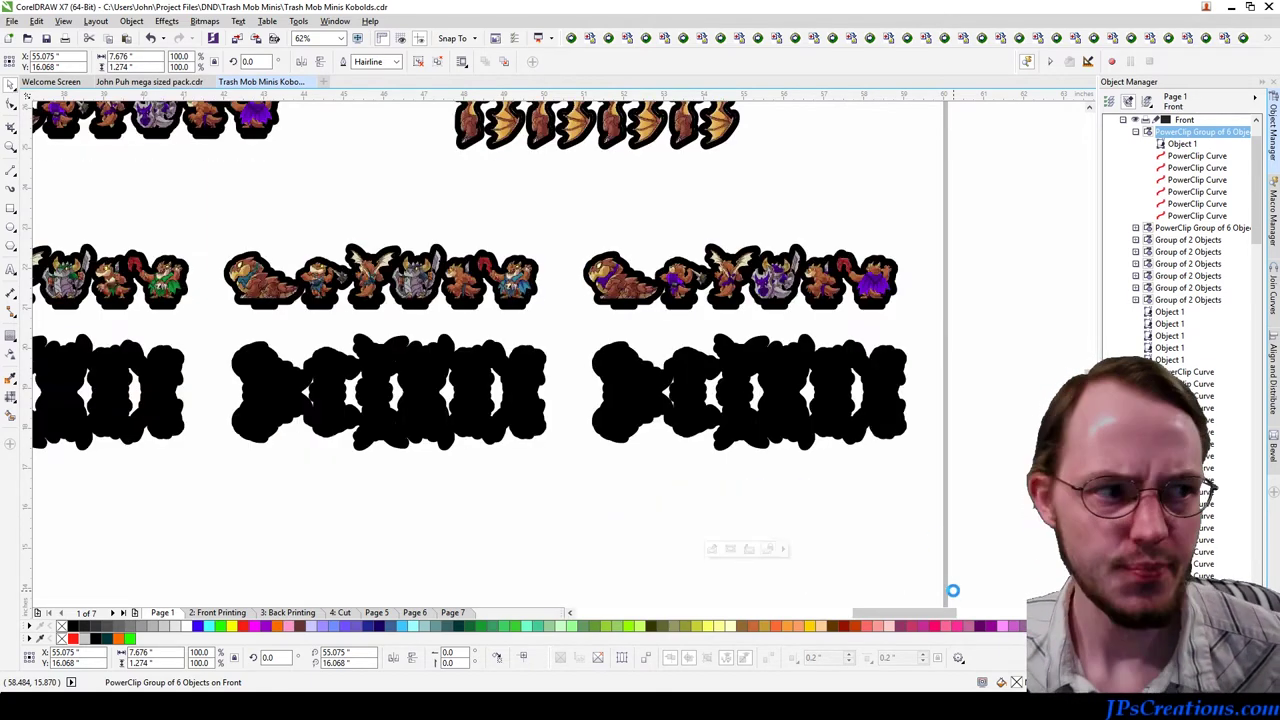
# Step: On Page 6, try moving the bitmap of back-facing kobolds off the sheet to inspect the artwork beneath, and restore it
pyautogui.click(427, 617)
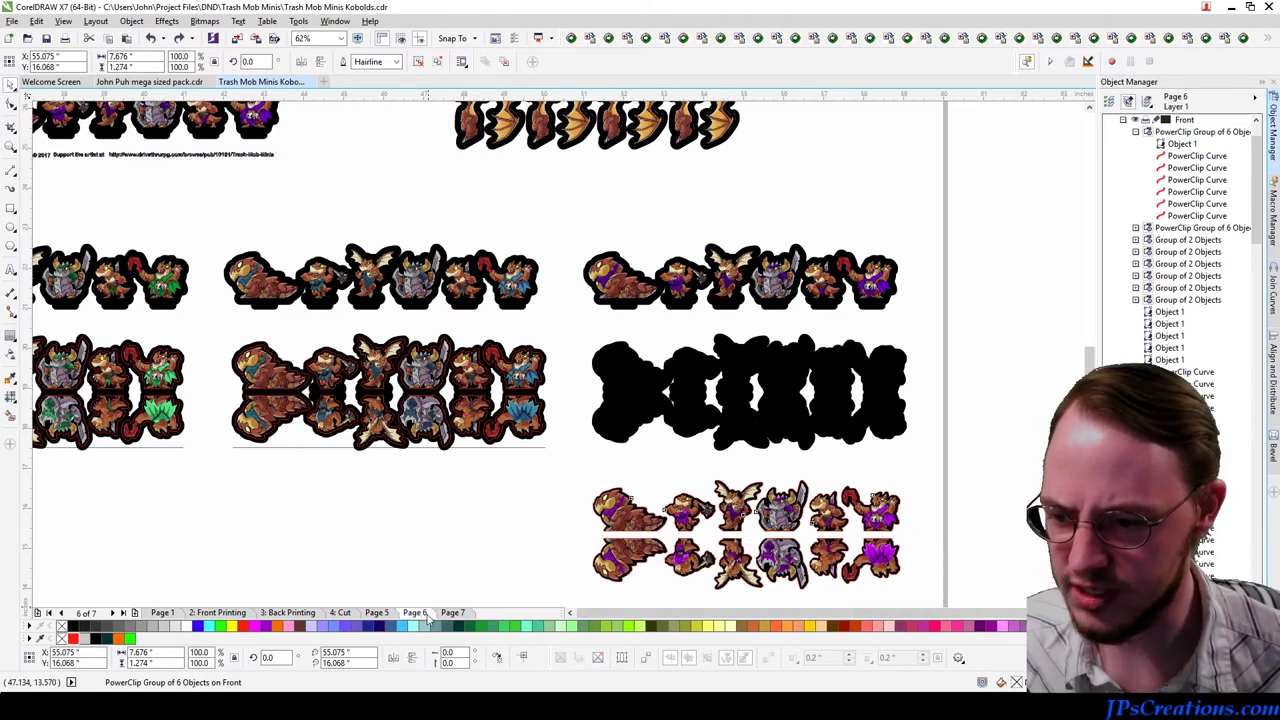
pyautogui.scroll(-2, 586, 500)
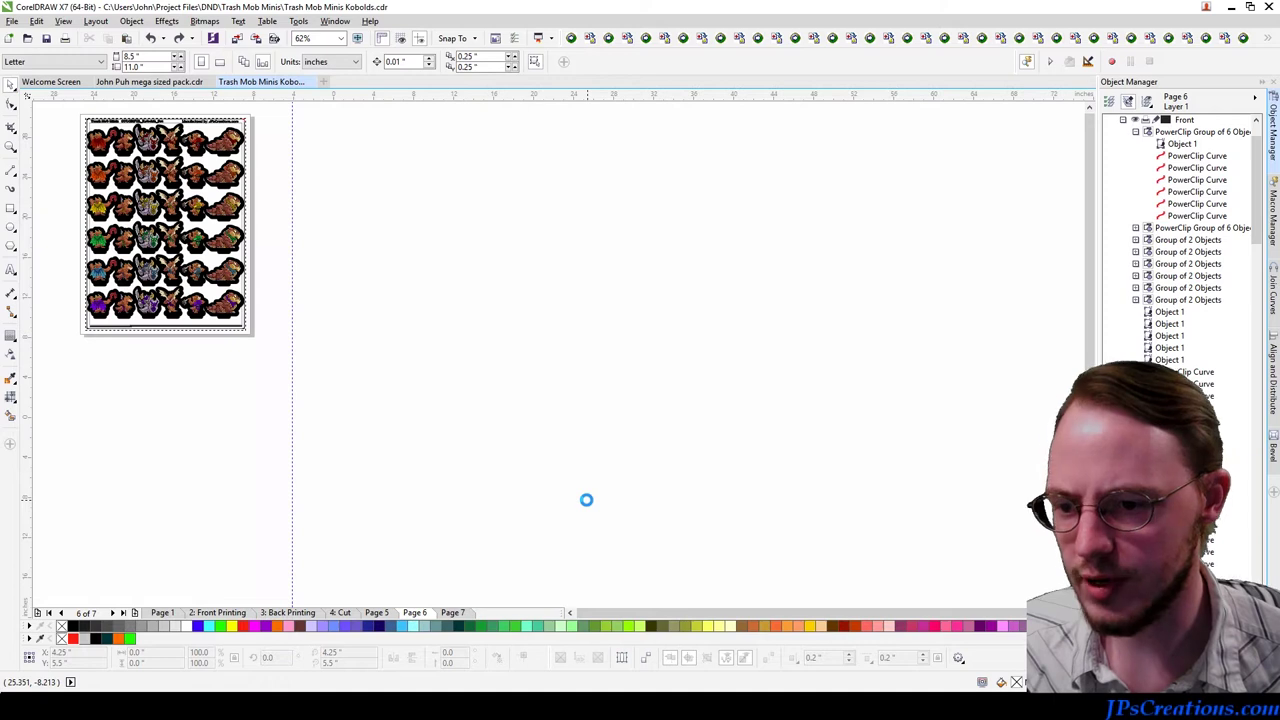
pyautogui.scroll(4, 364, 343)
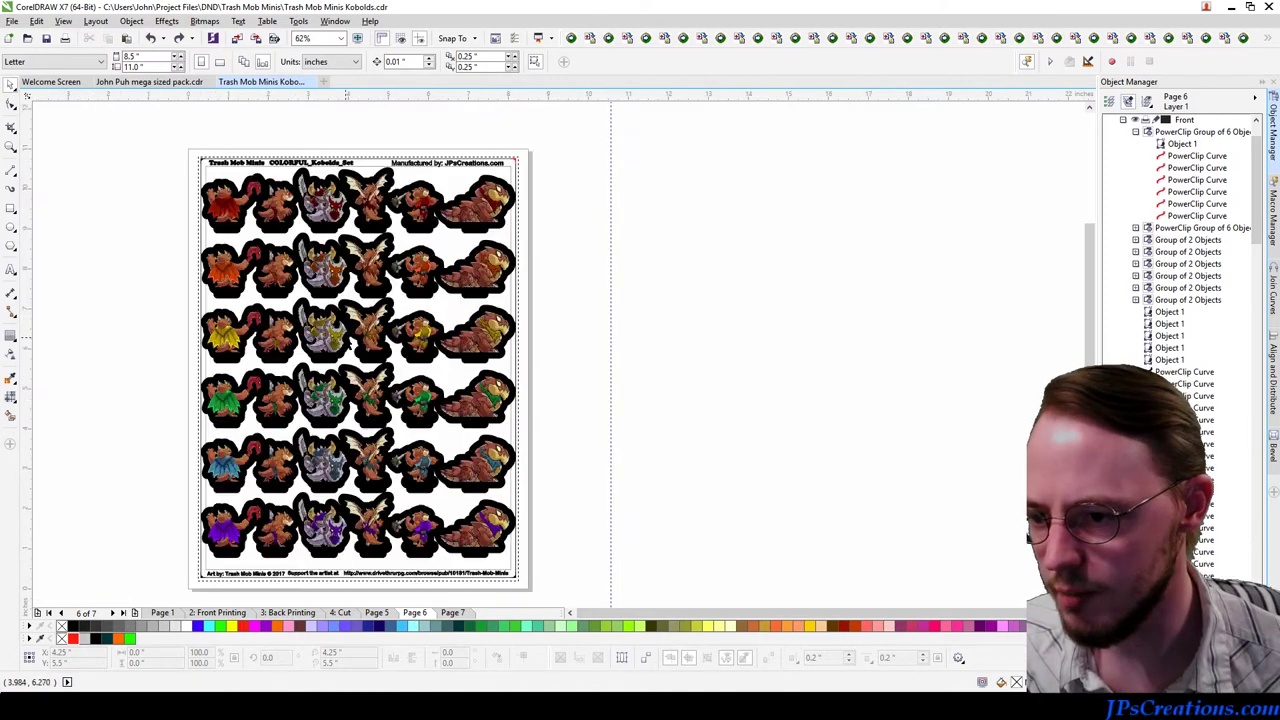
pyautogui.click(362, 340)
pyautogui.click(487, 347)
pyautogui.moveTo(476, 344); pyautogui.dragTo(763, 336)
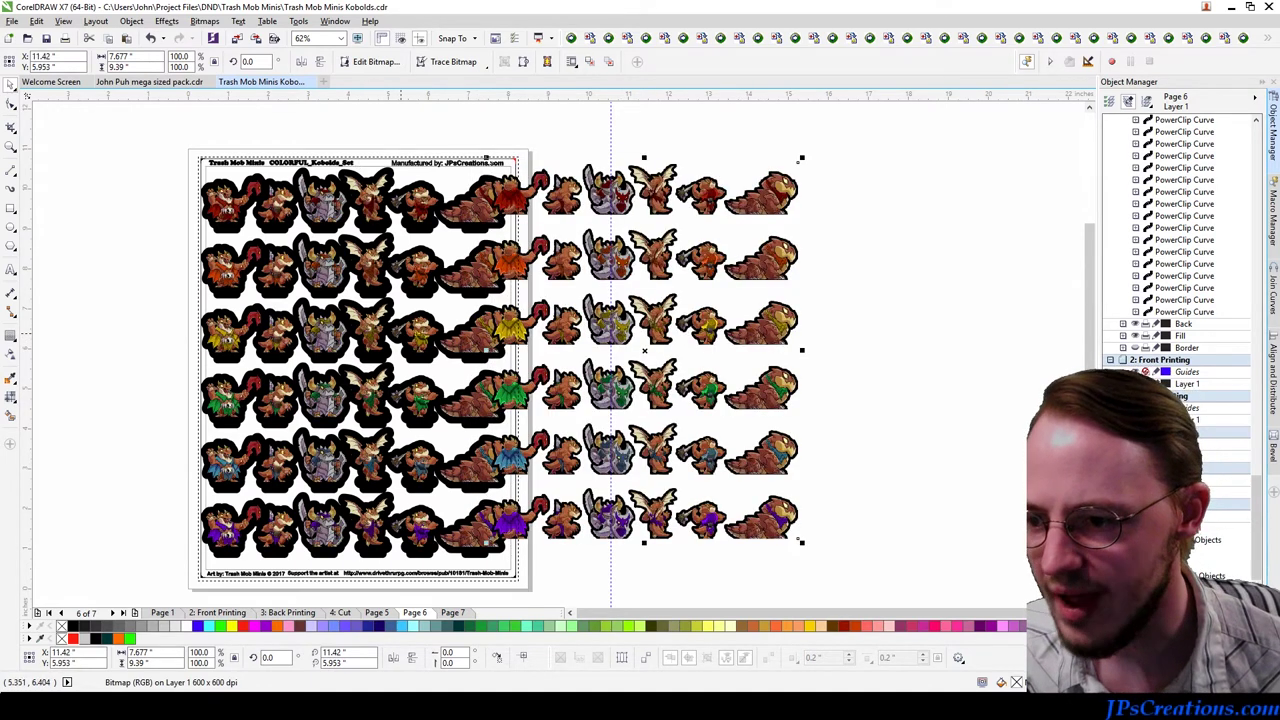
pyautogui.press('Delete')
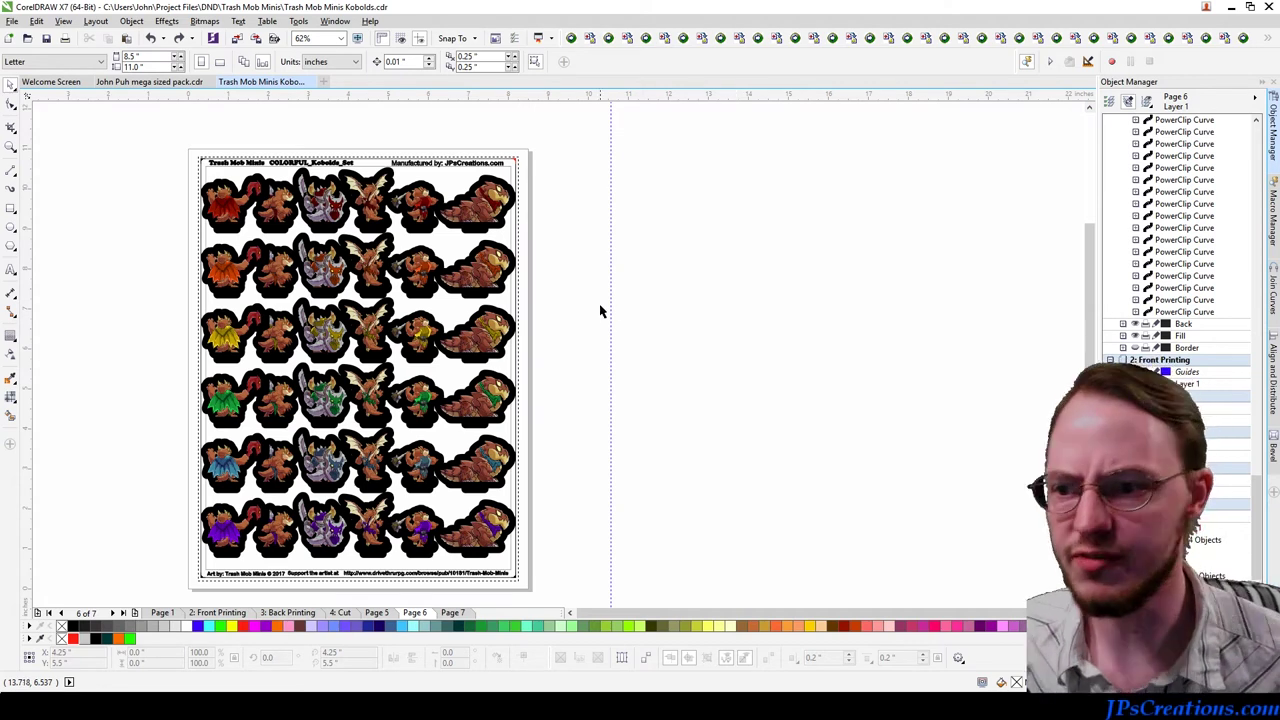
# Step: Review the front-facing kobold layout on Page 5 and return to the mirrored colour sets on Page 1
pyautogui.click(380, 612)
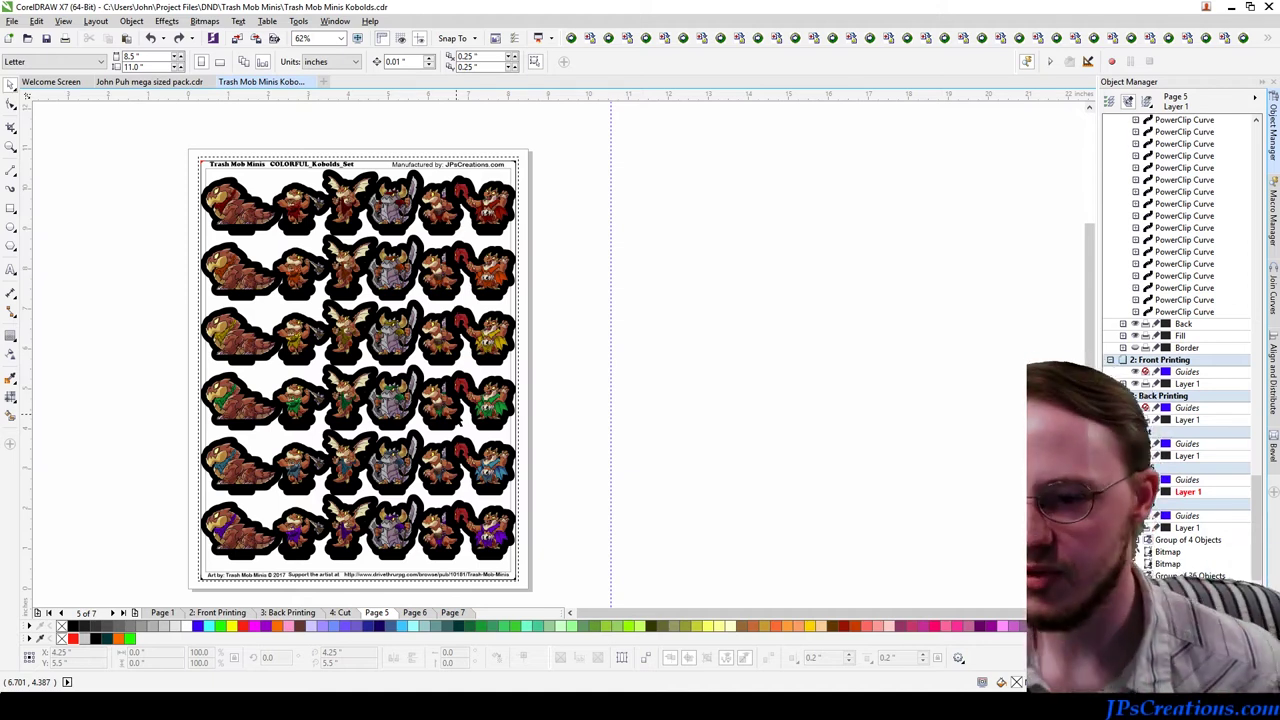
pyautogui.click(155, 612)
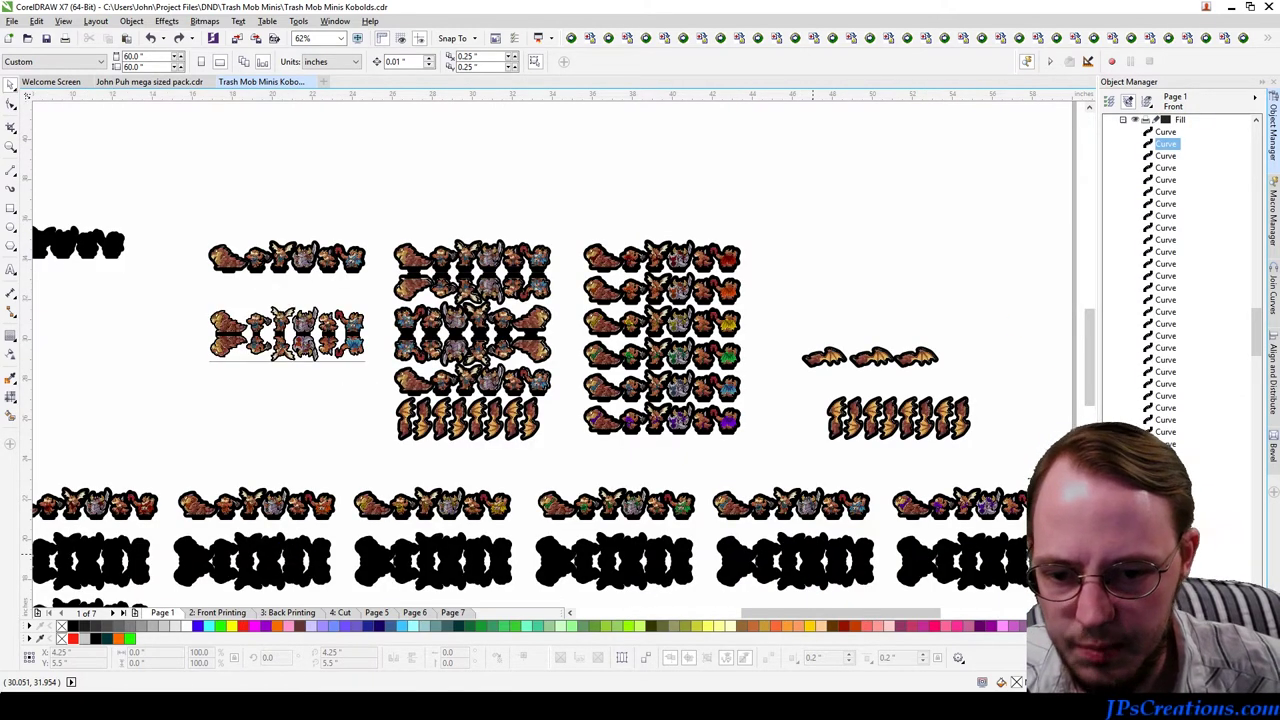
pyautogui.scroll(-3, 703, 543)
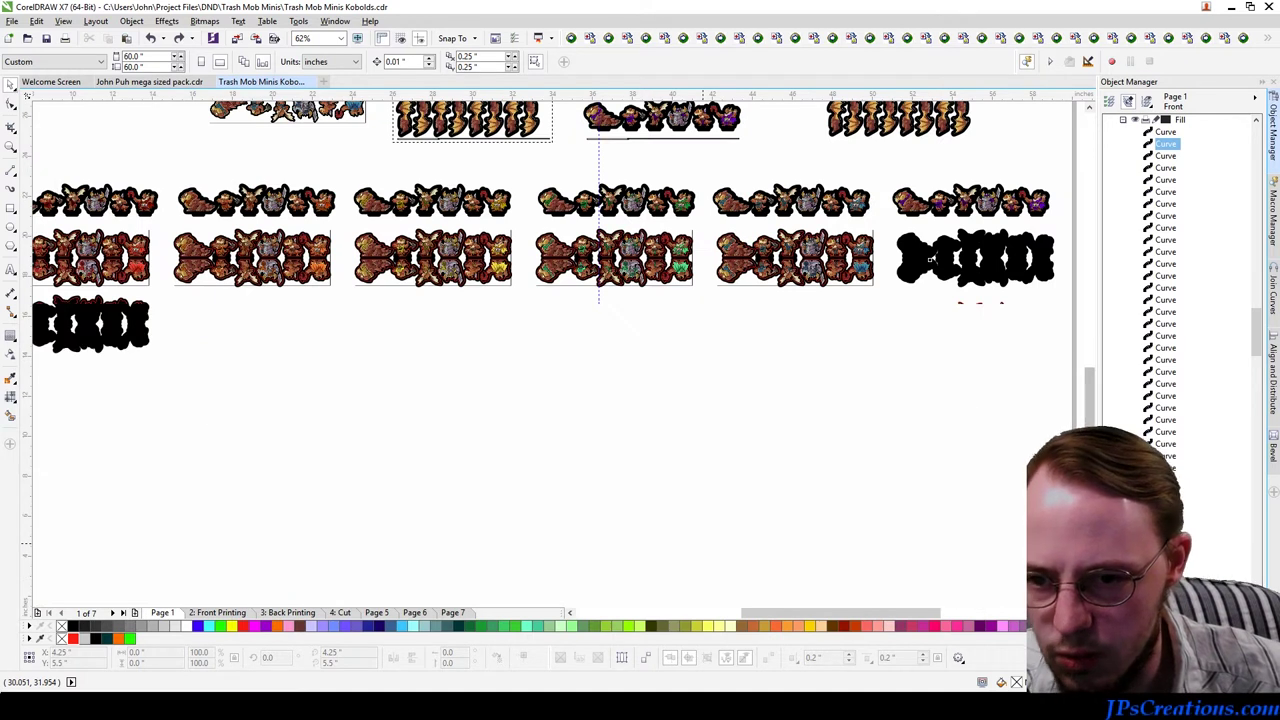
# Step: Try clipping the bitmap of the blue mirrored kobold set into its figure outlines
pyautogui.click(836, 287)
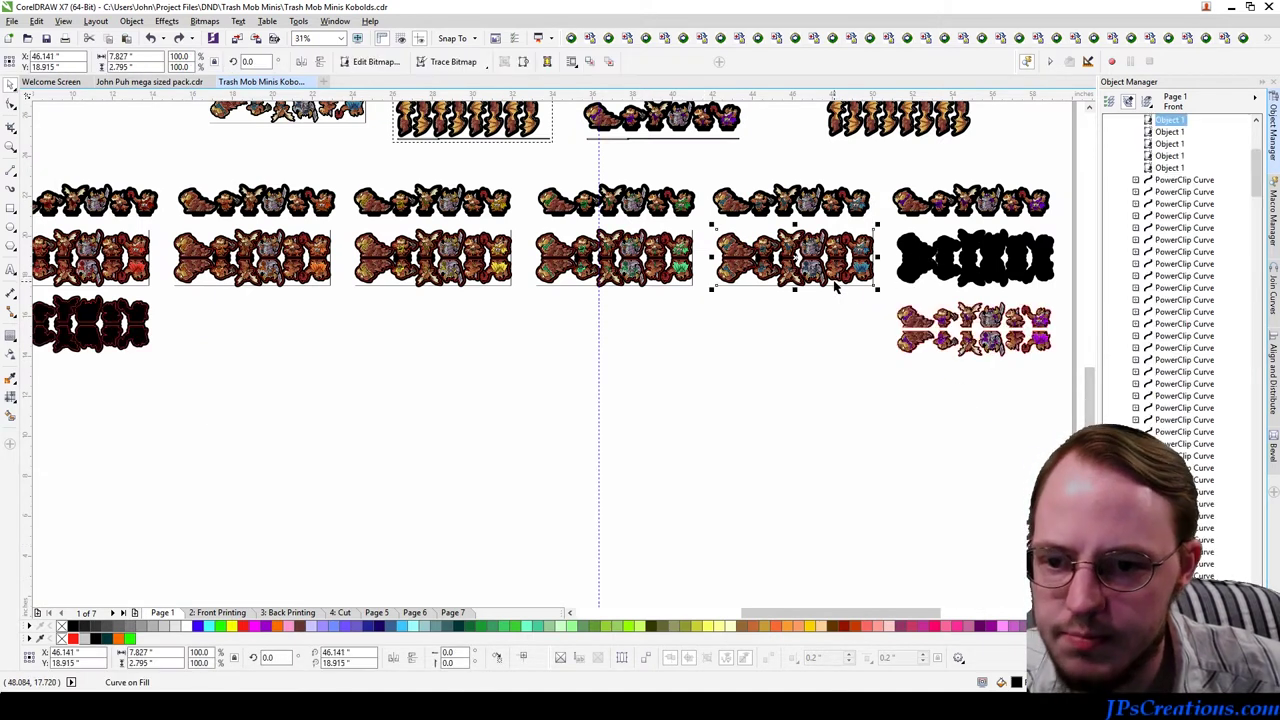
pyautogui.rightClick(837, 286)
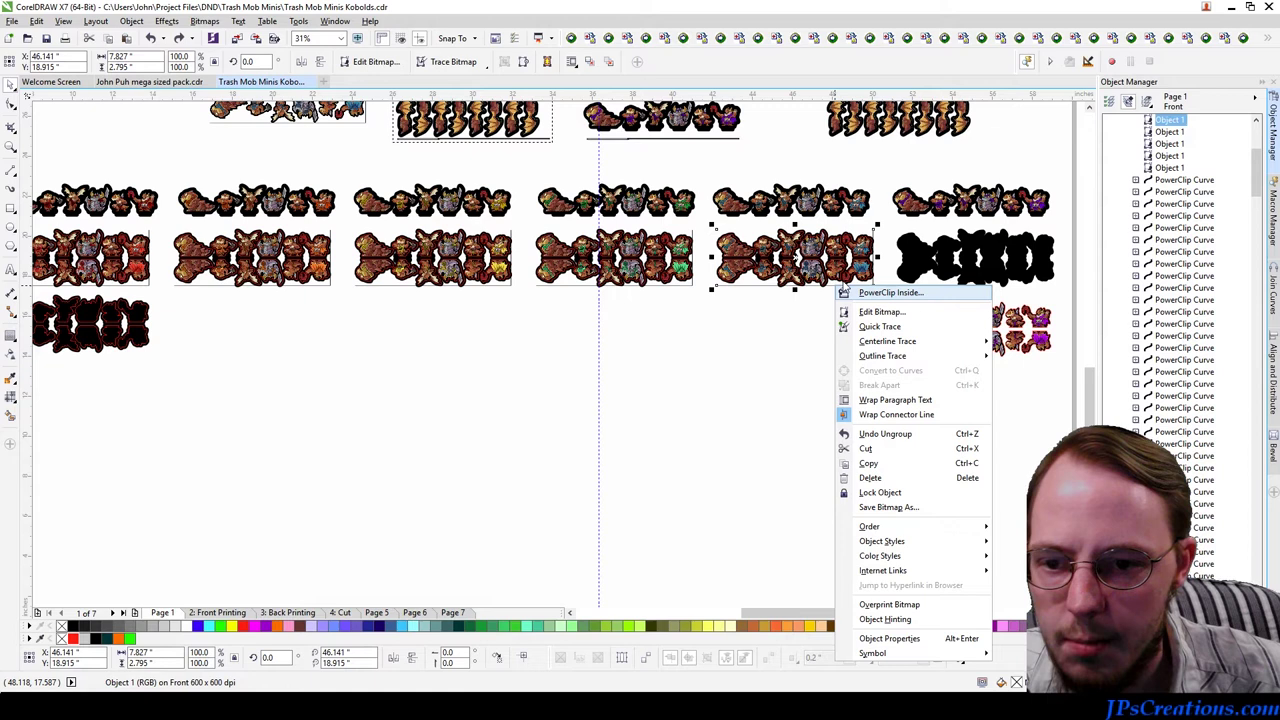
pyautogui.click(890, 292)
pyautogui.click(834, 266)
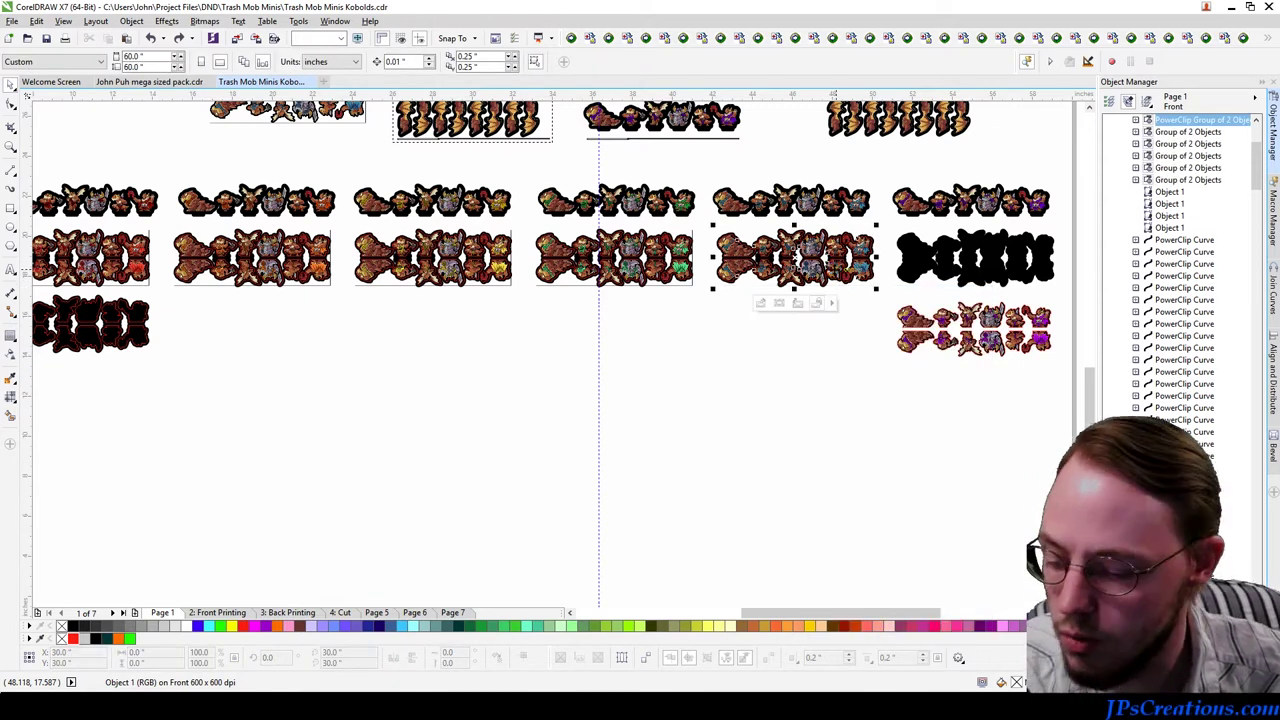
# Step: Undo the displacement of the purple clipped kobold set to put it back in the row of mirrored sets
pyautogui.click(930, 320)
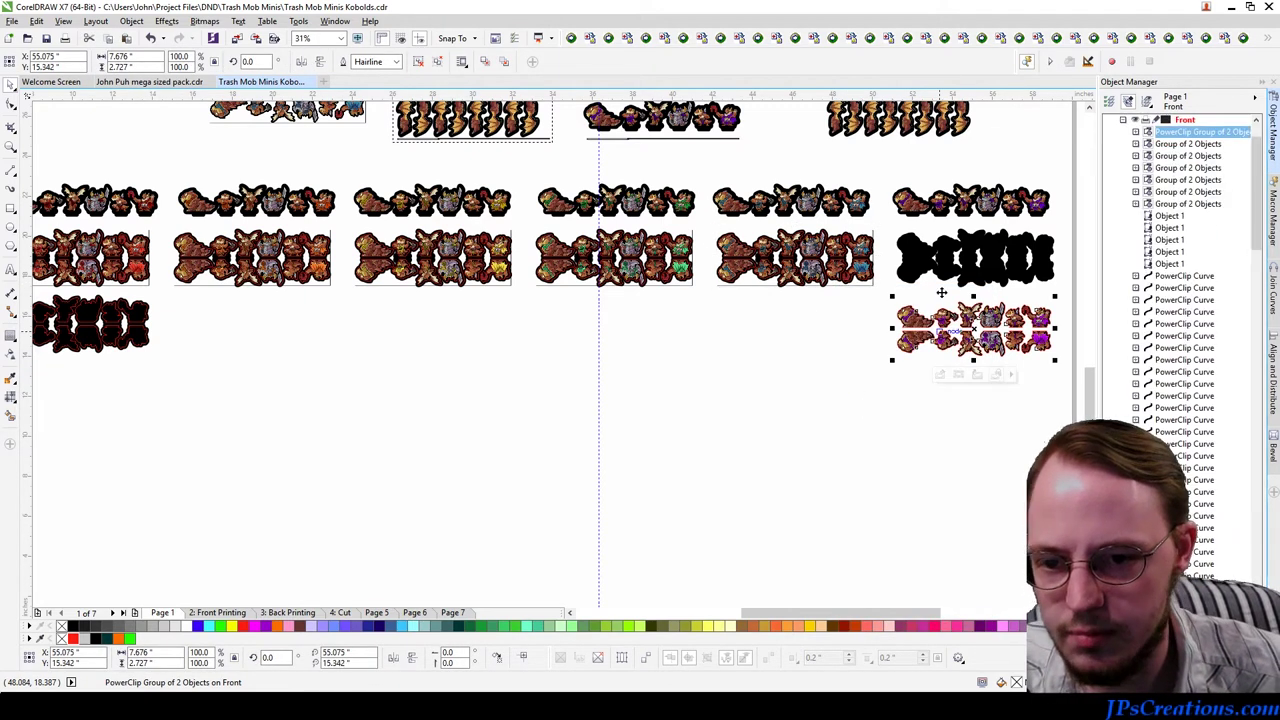
pyautogui.hotkey('ctrl', 'z')
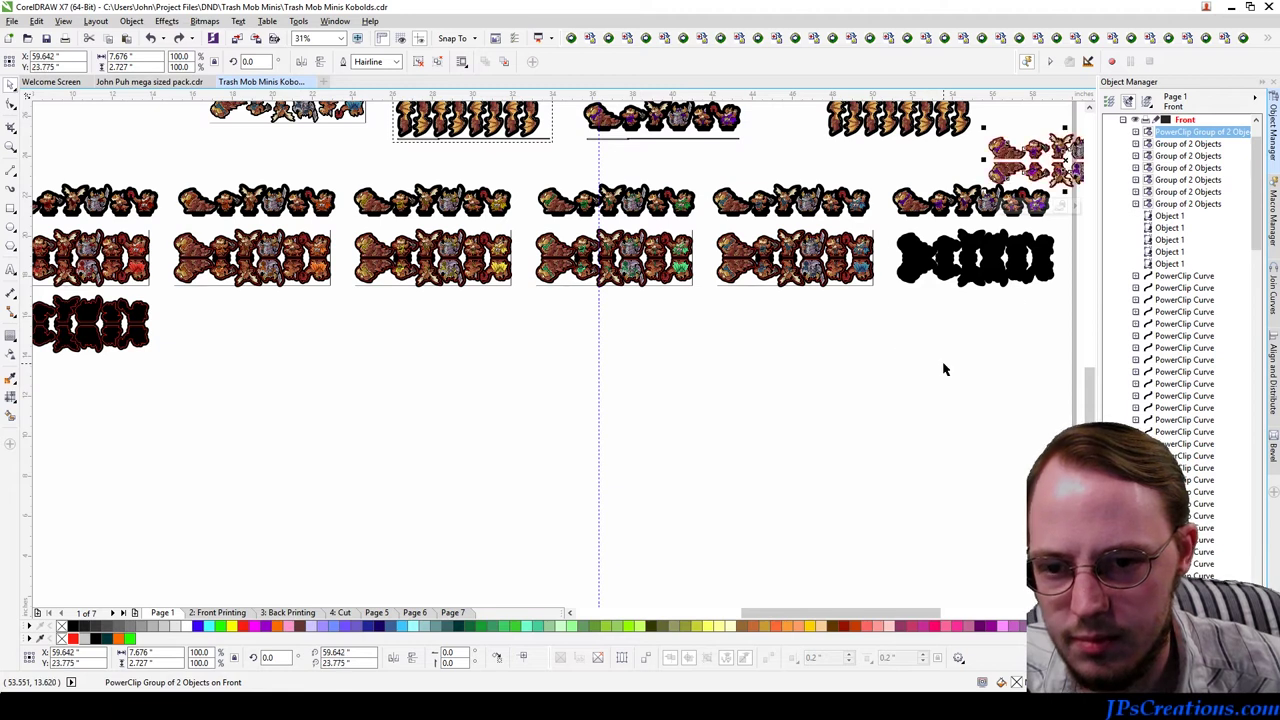
pyautogui.hotkey('ctrl', 'z')
pyautogui.click(936, 386)
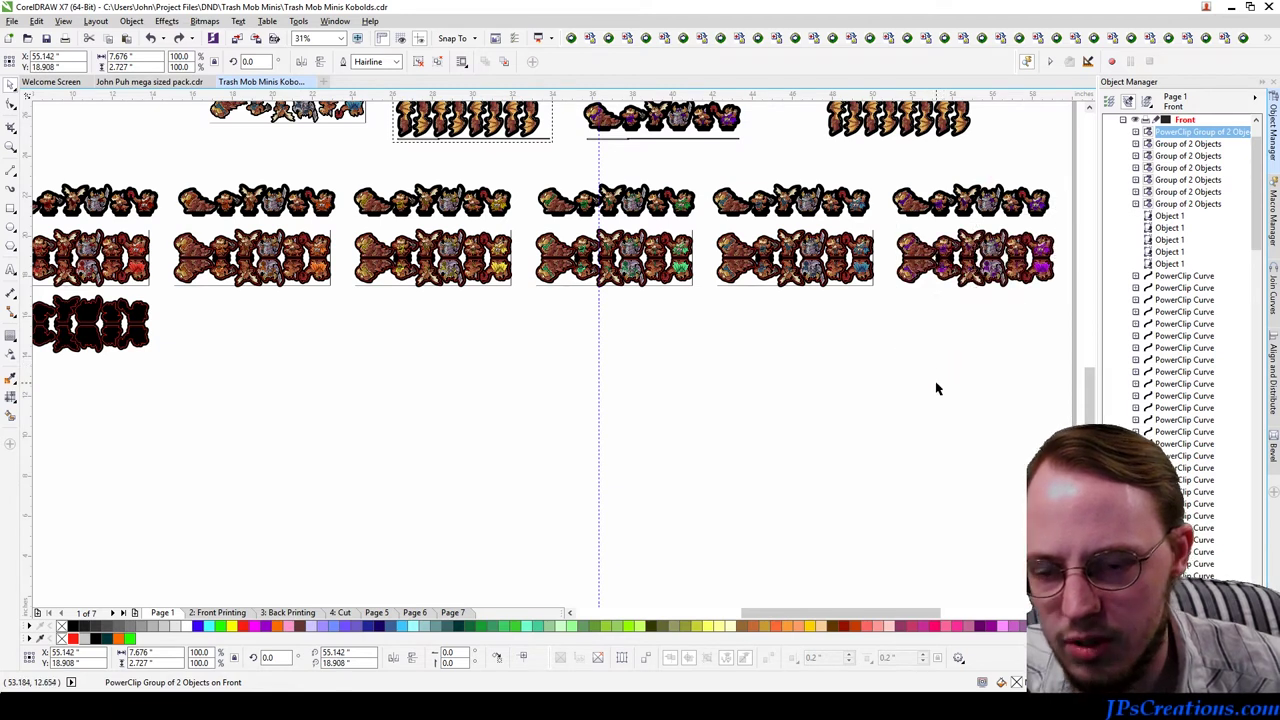
# Step: PowerClip the bitmaps of the blue and green mirrored kobold sets inside their grouped figure outlines
pyautogui.rightClick(868, 288)
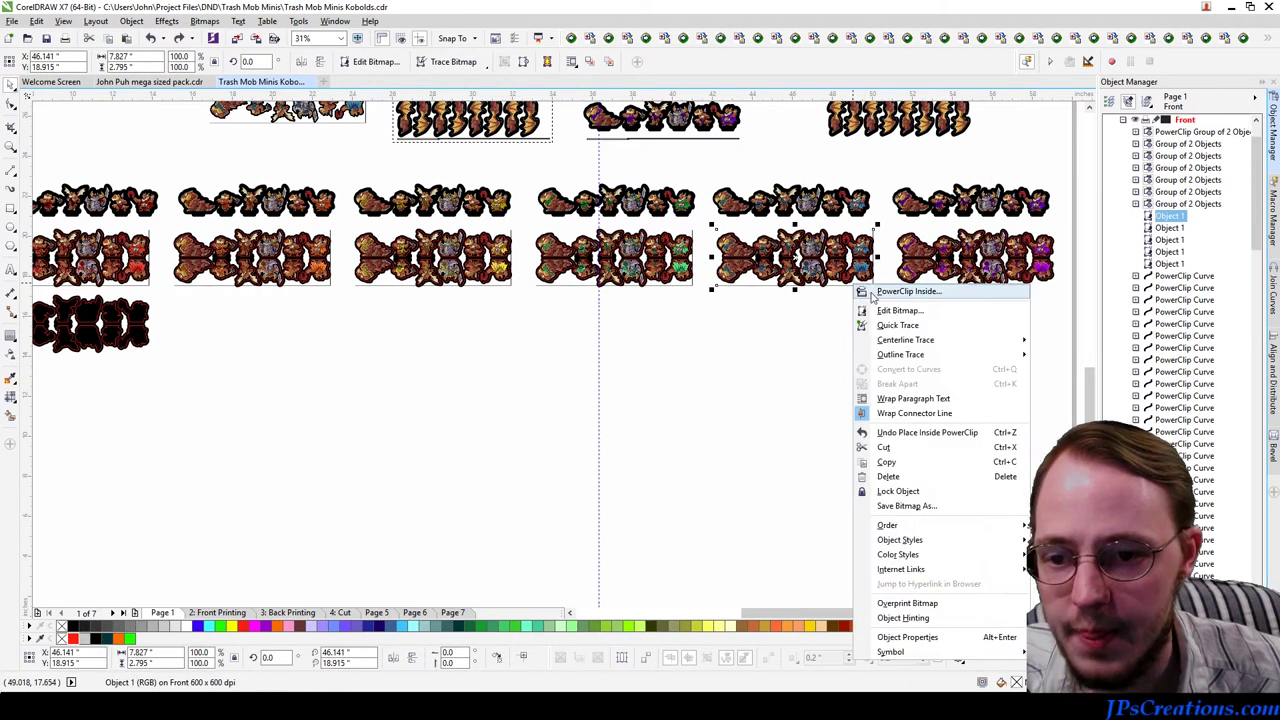
pyautogui.click(870, 291)
pyautogui.click(690, 285)
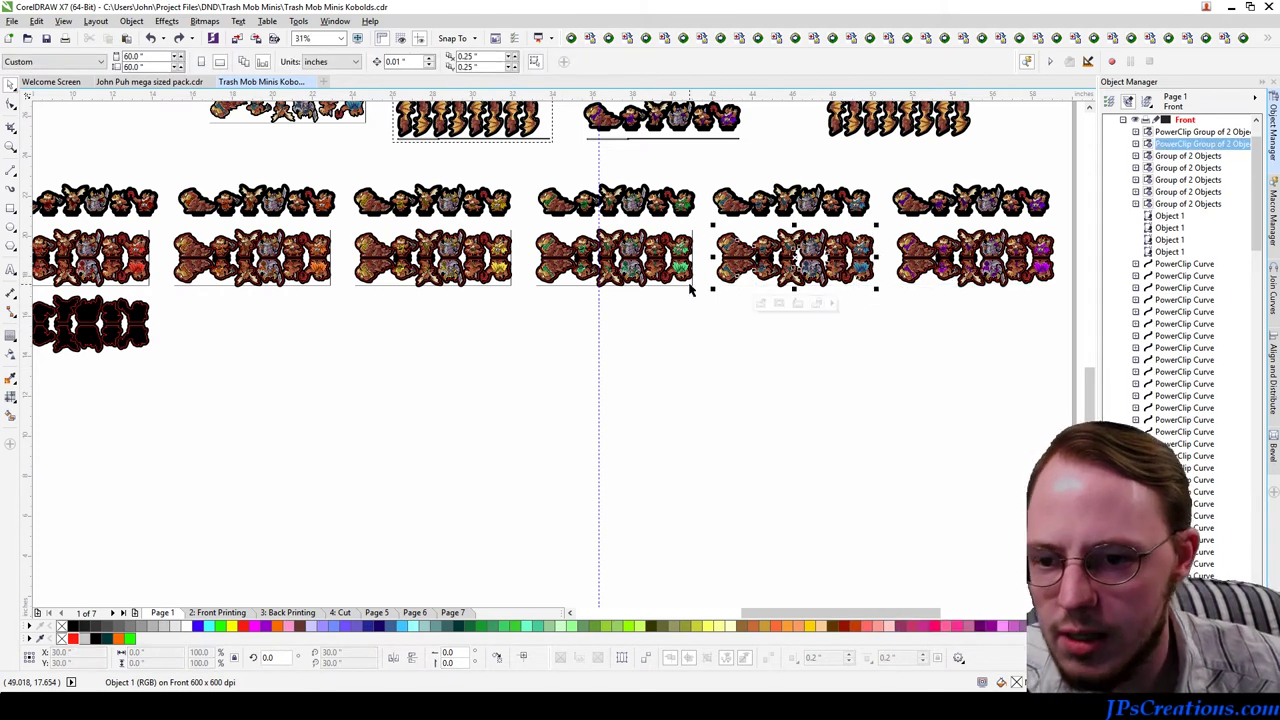
pyautogui.rightClick(691, 286)
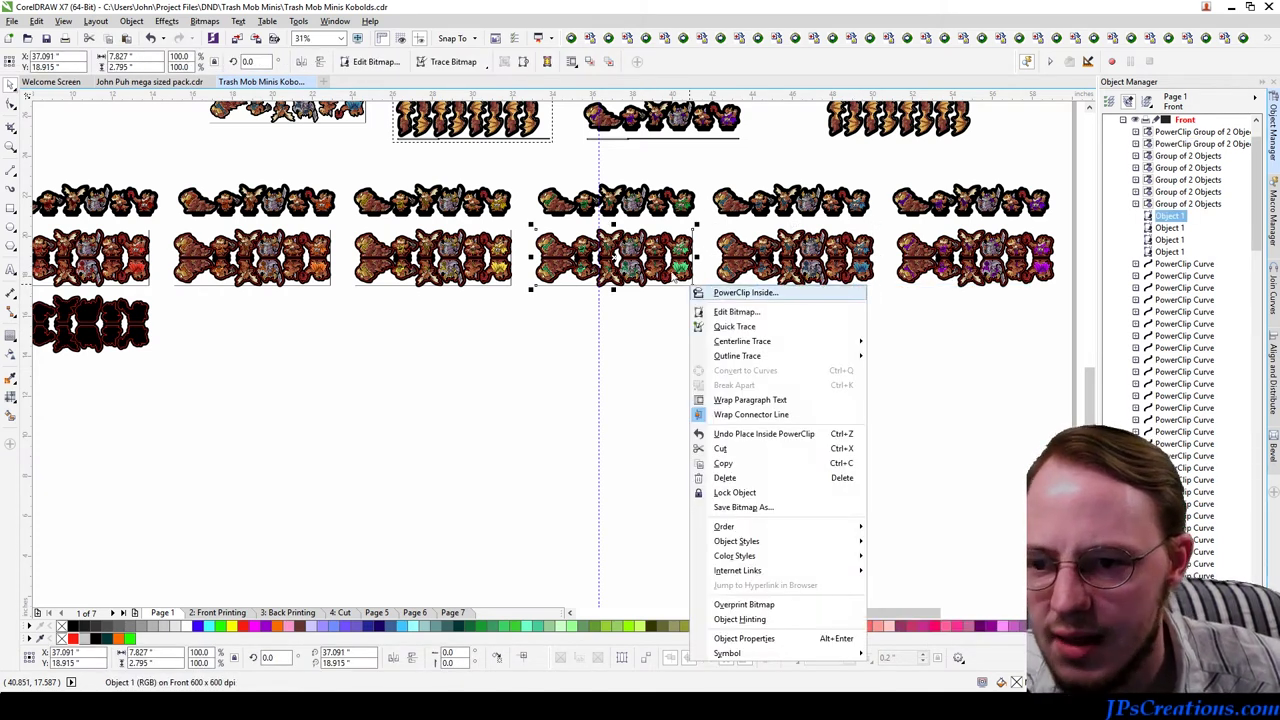
pyautogui.click(693, 291)
pyautogui.click(495, 268)
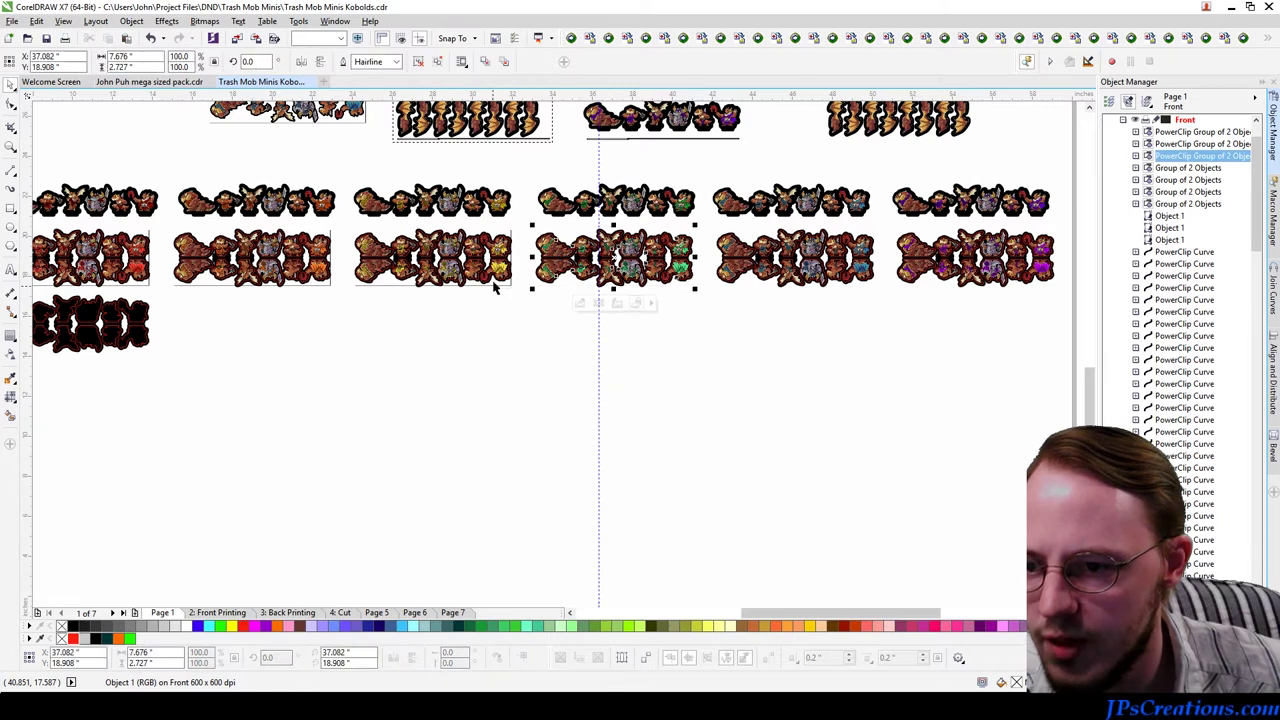
# Step: PowerClip the yellow and orange mirrored kobold bitmaps inside their matching outline groups
pyautogui.rightClick(502, 282)
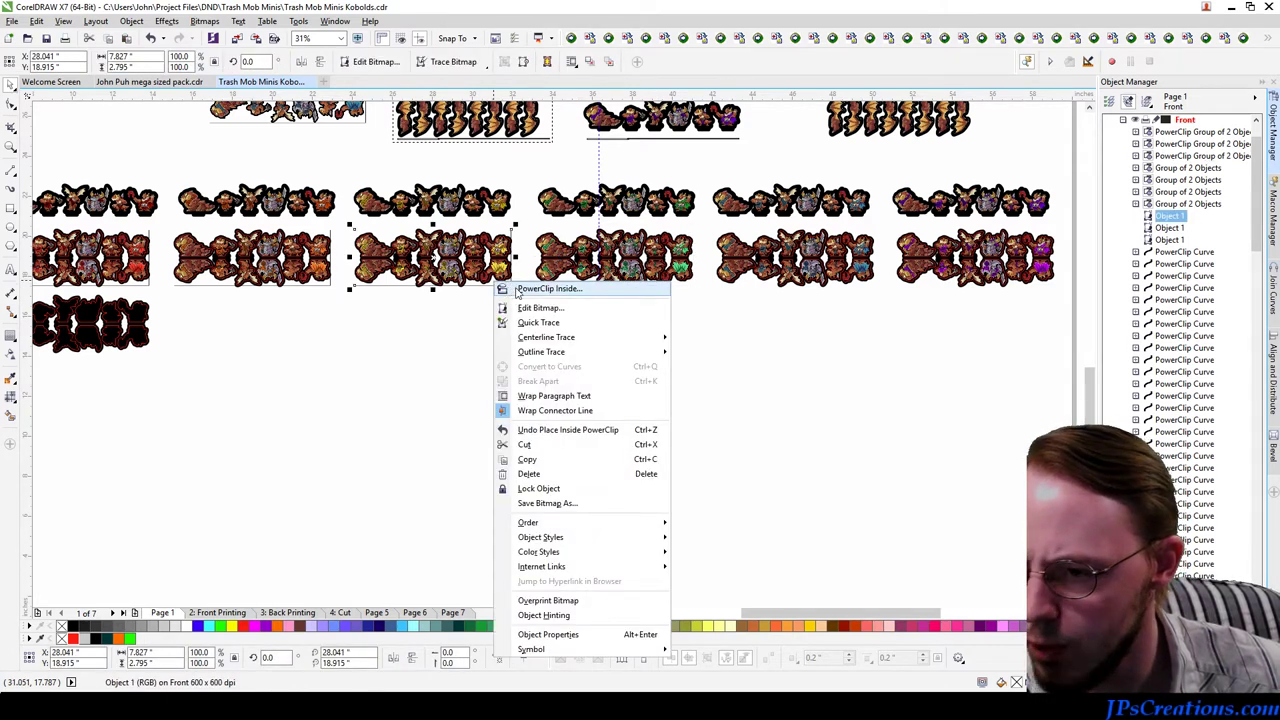
pyautogui.click(545, 289)
pyautogui.click(494, 266)
pyautogui.click(310, 286)
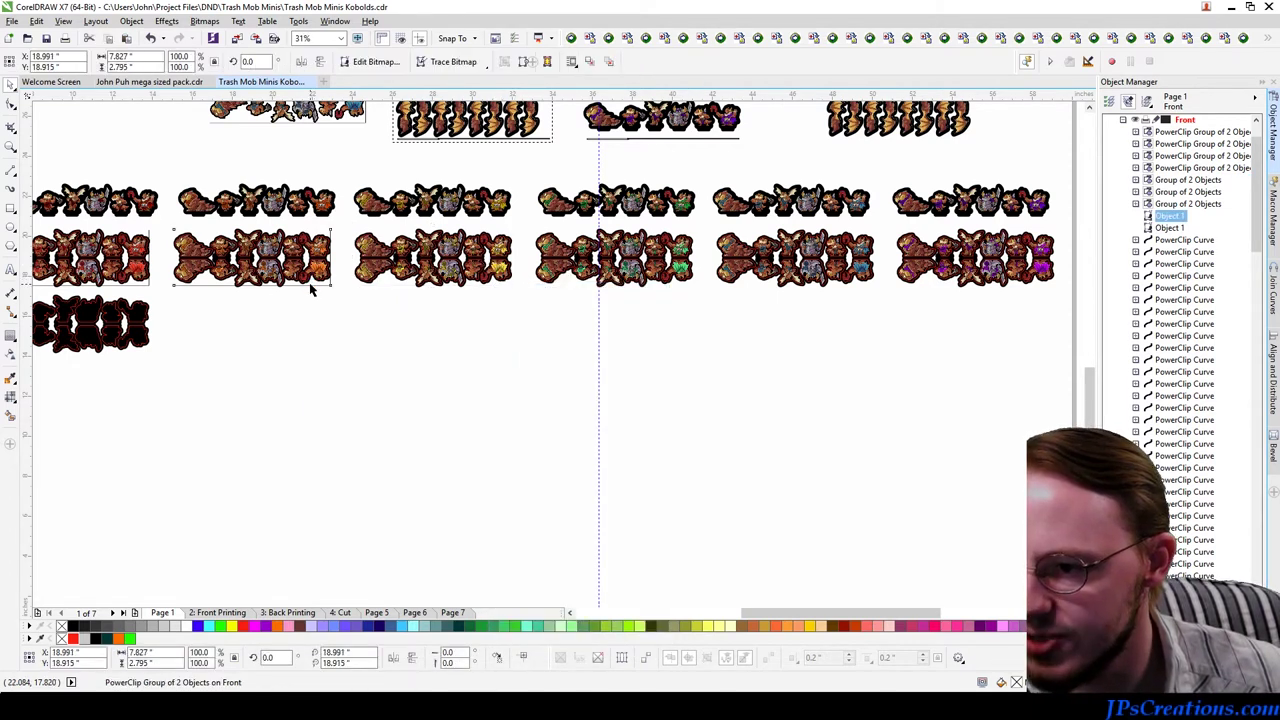
pyautogui.rightClick(311, 287)
pyautogui.click(336, 293)
pyautogui.click(308, 266)
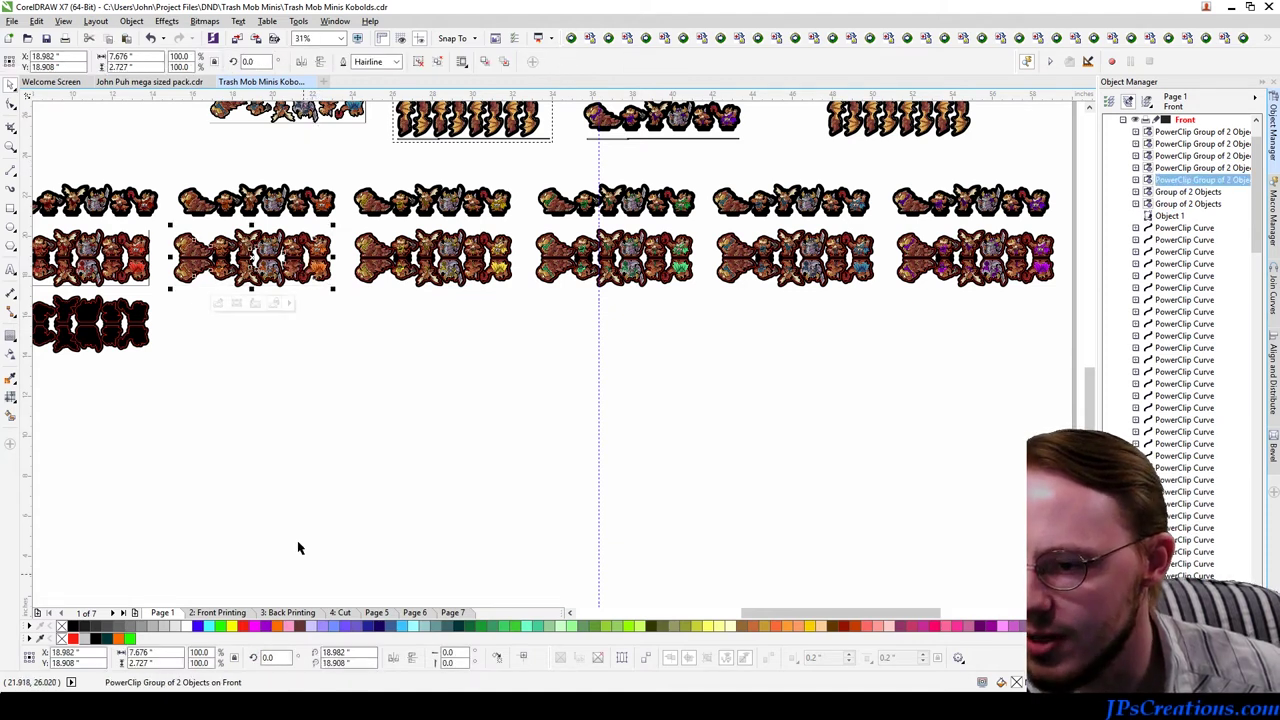
# Step: PowerClip the red mirrored kobold bitmap inside its grouped figure outlines
pyautogui.rightClick(280, 567)
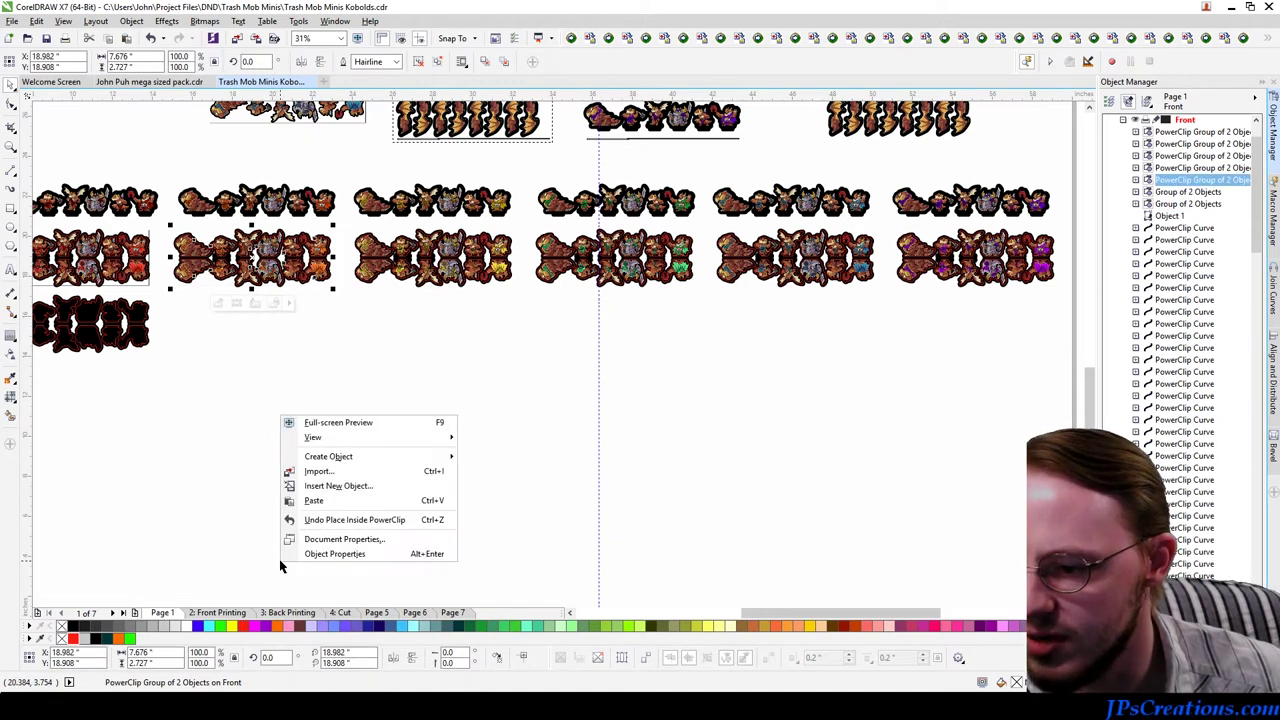
pyautogui.click(335, 226)
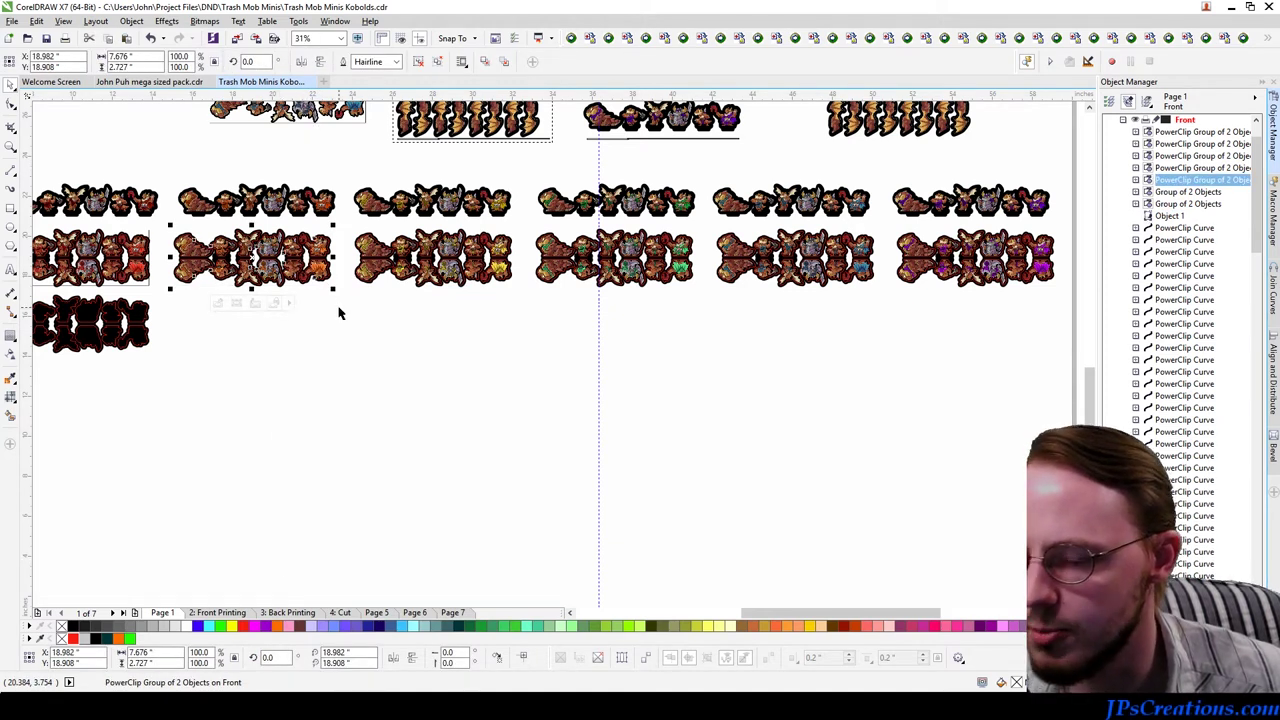
pyautogui.rightClick(148, 283)
pyautogui.click(172, 298)
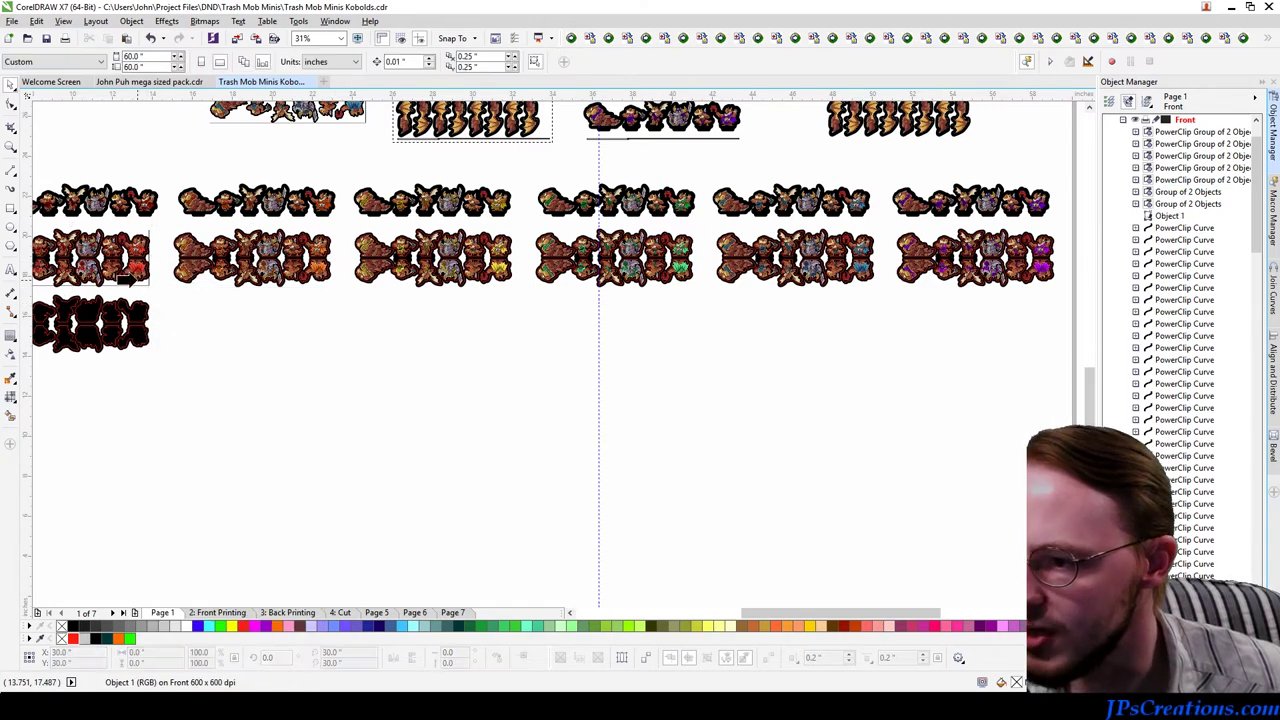
pyautogui.click(133, 270)
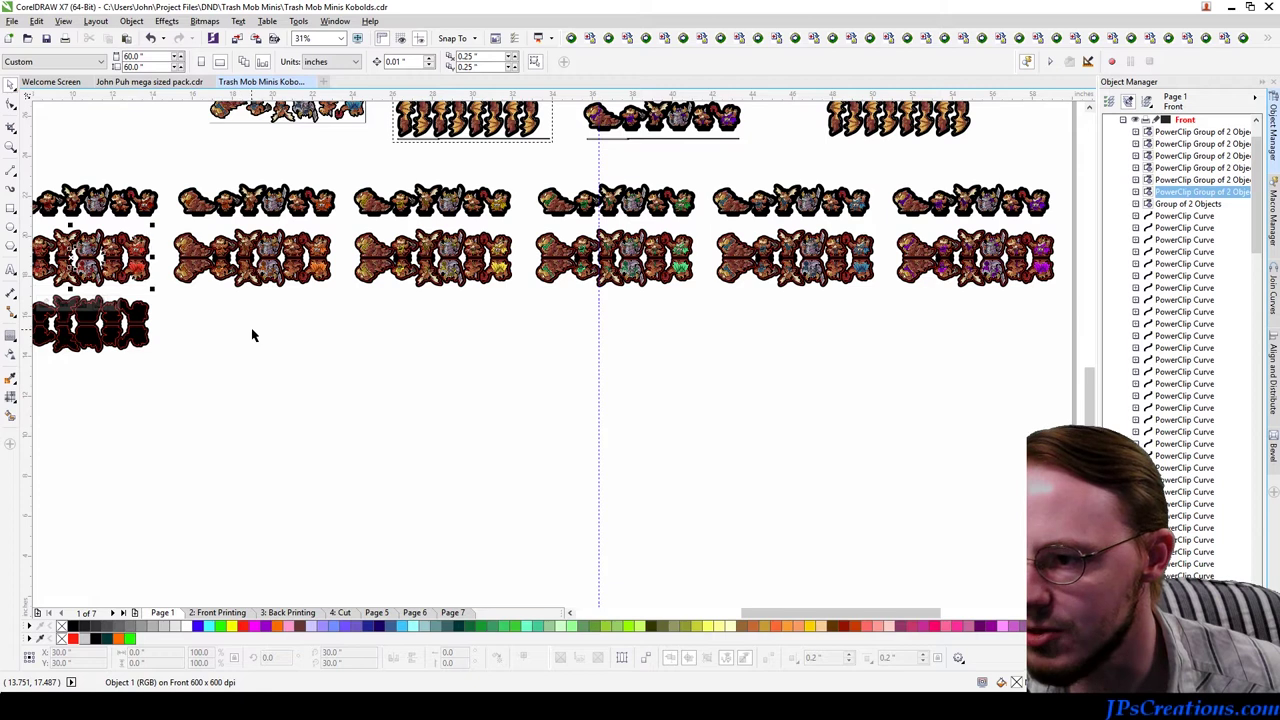
# Step: With the Front layer temporarily hidden, delete the lower mirrored silhouettes of all six colour sets
pyautogui.scroll(-2, 243, 316)
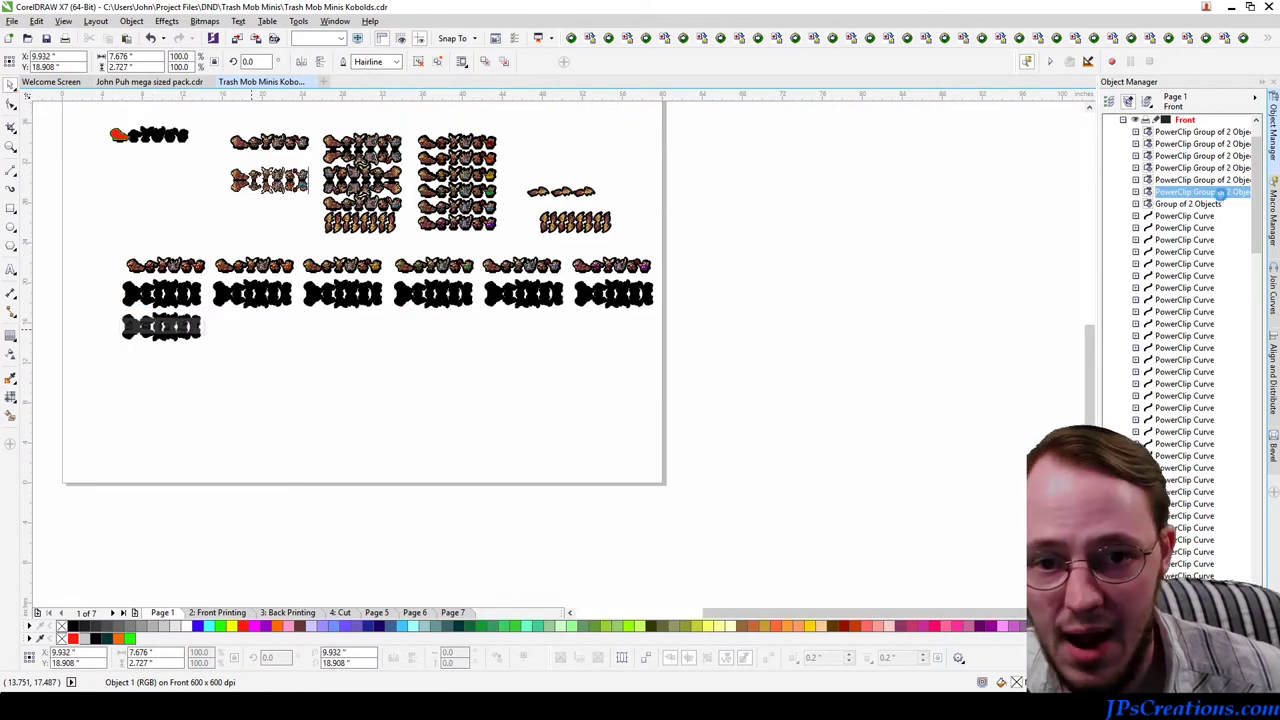
pyautogui.press('Escape')
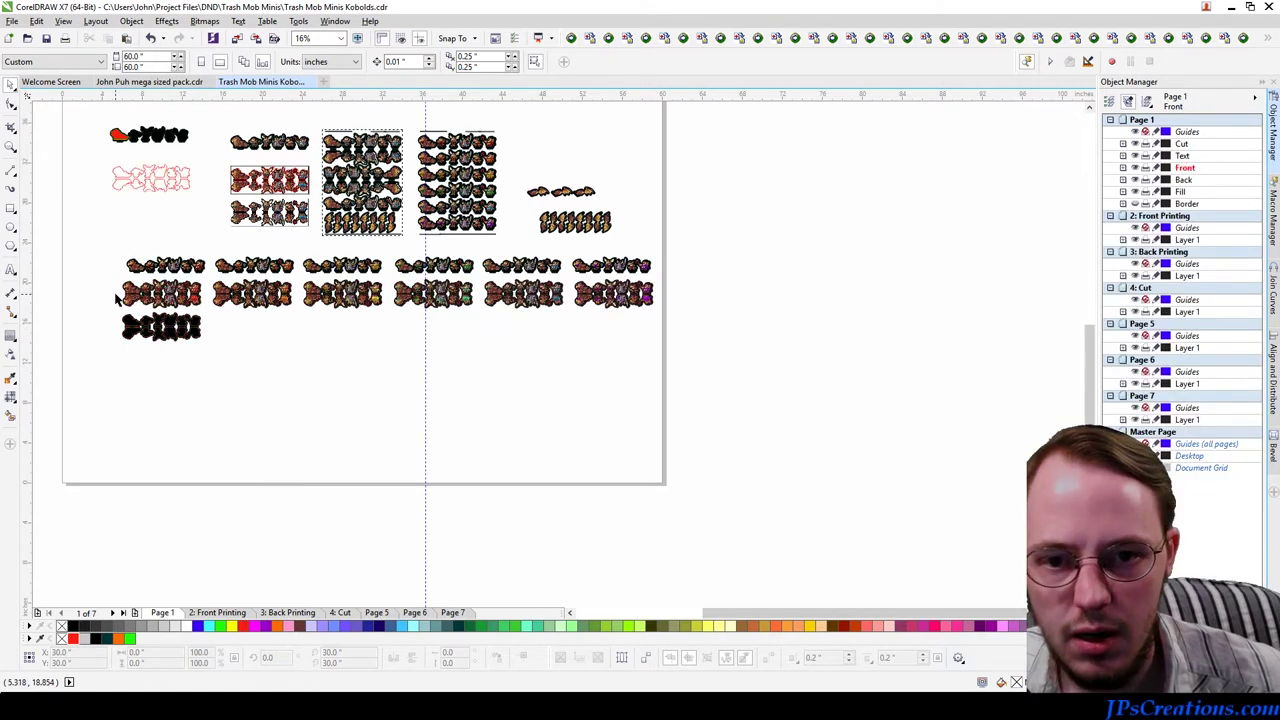
pyautogui.click(1134, 168)
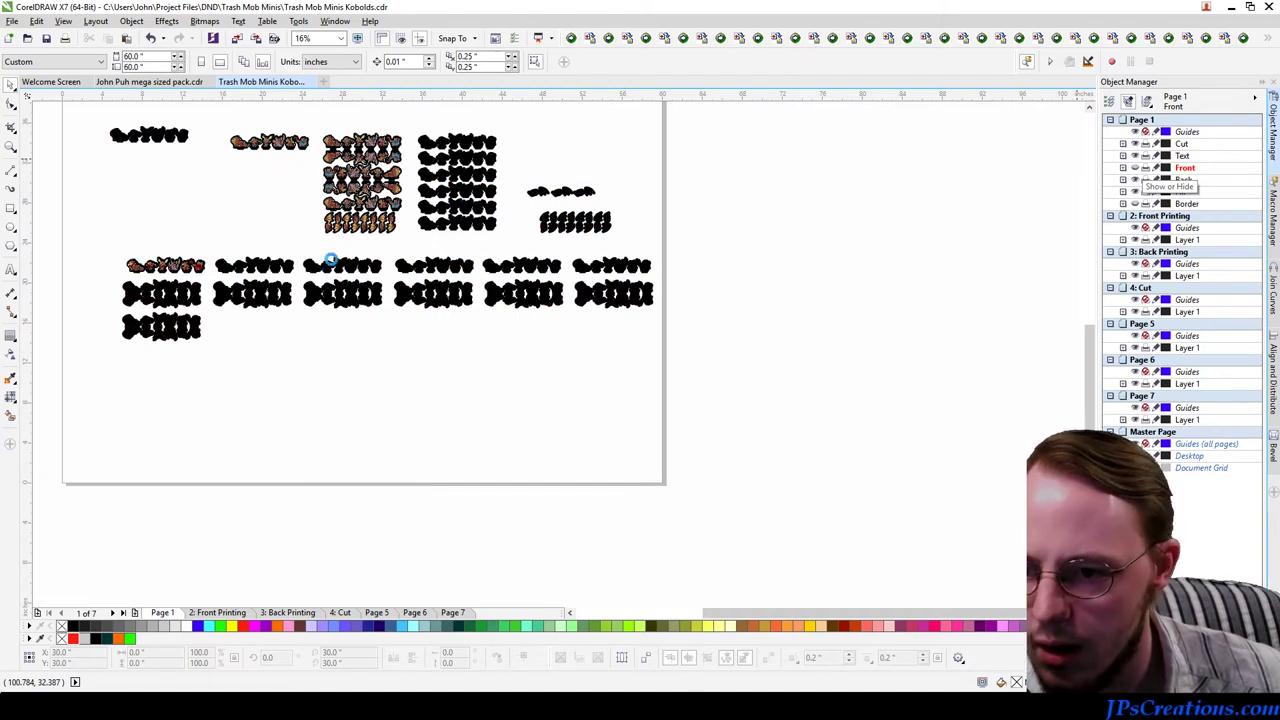
pyautogui.moveTo(103, 316); pyautogui.dragTo(687, 291)
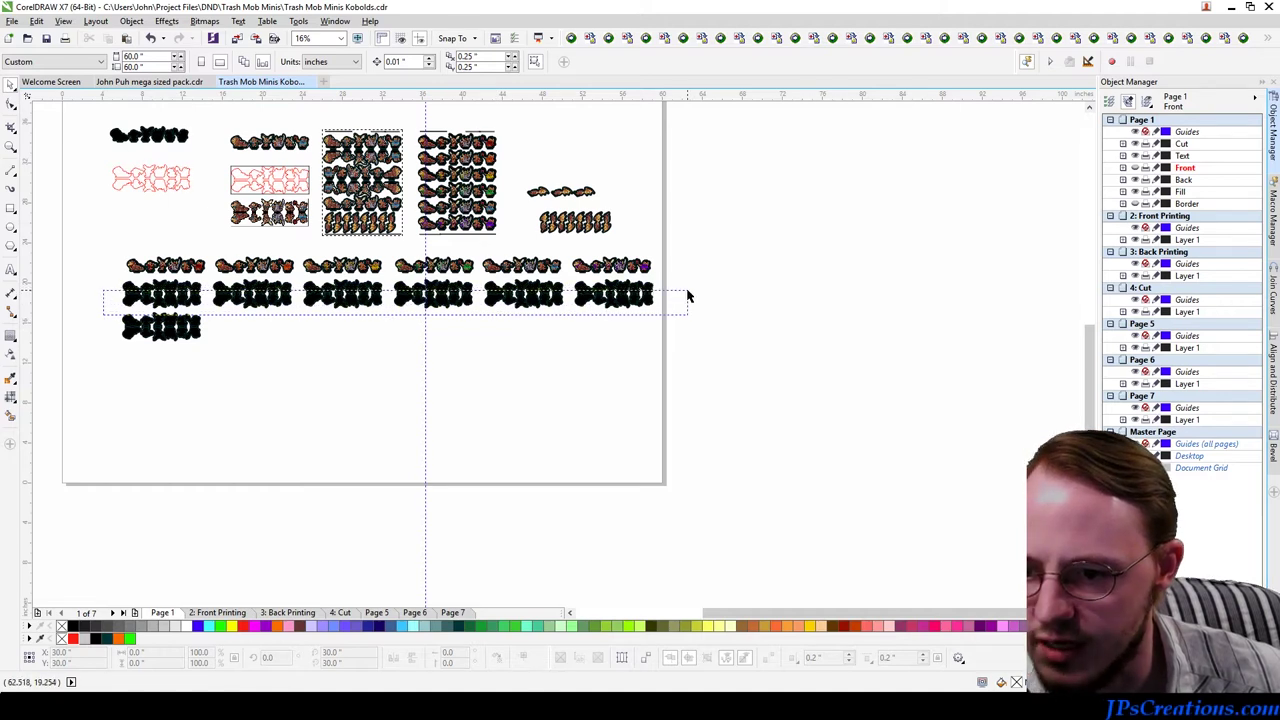
pyautogui.press('Delete')
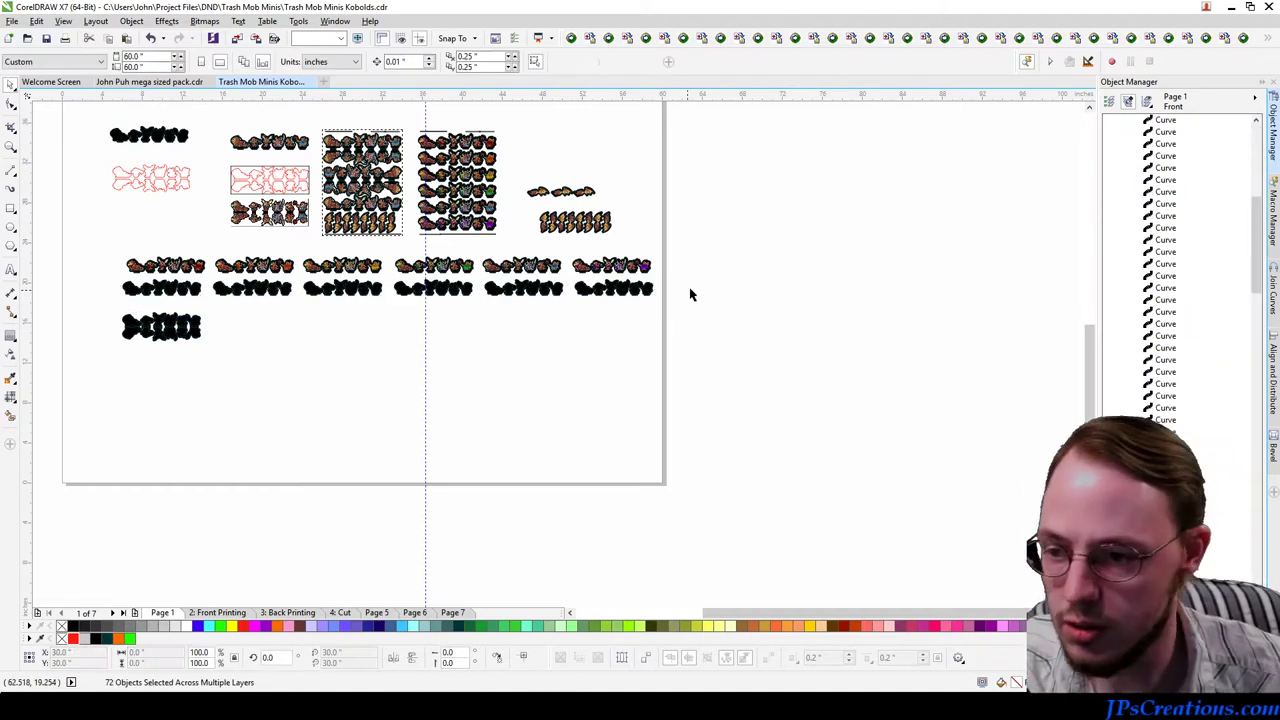
pyautogui.scroll(8, 1160, 204)
pyautogui.scroll(2, 1158, 201)
pyautogui.click(1123, 192)
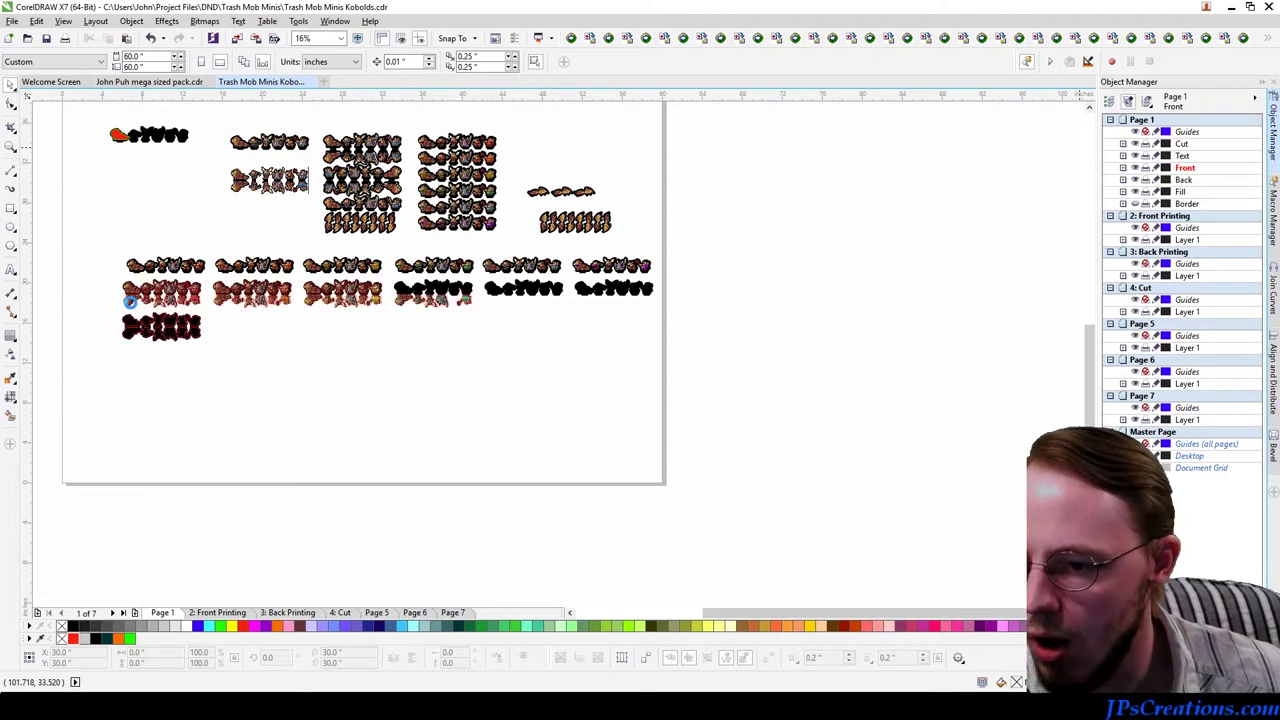
# Step: Ungroup the six clipped two-row kobold groups on the Front layer into separate front and back rows
pyautogui.click(1208, 190)
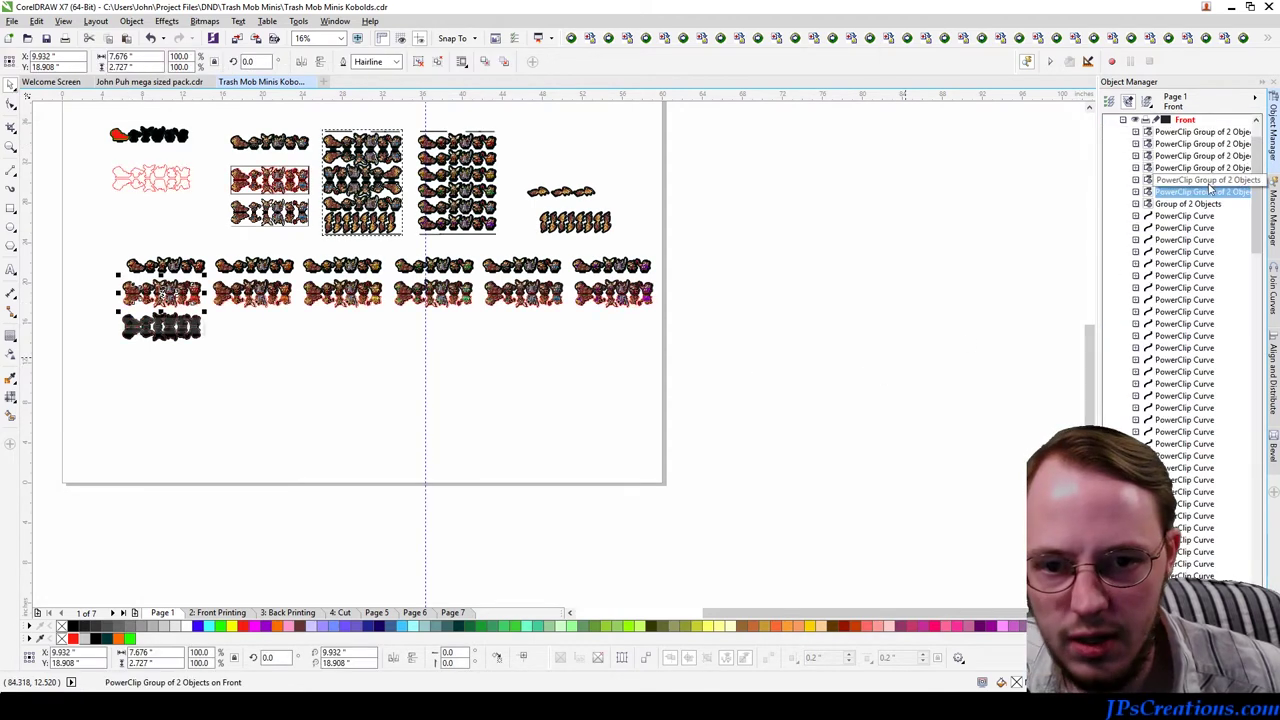
pyautogui.keyDown('shift'); pyautogui.click(1203, 135); pyautogui.keyUp('shift')
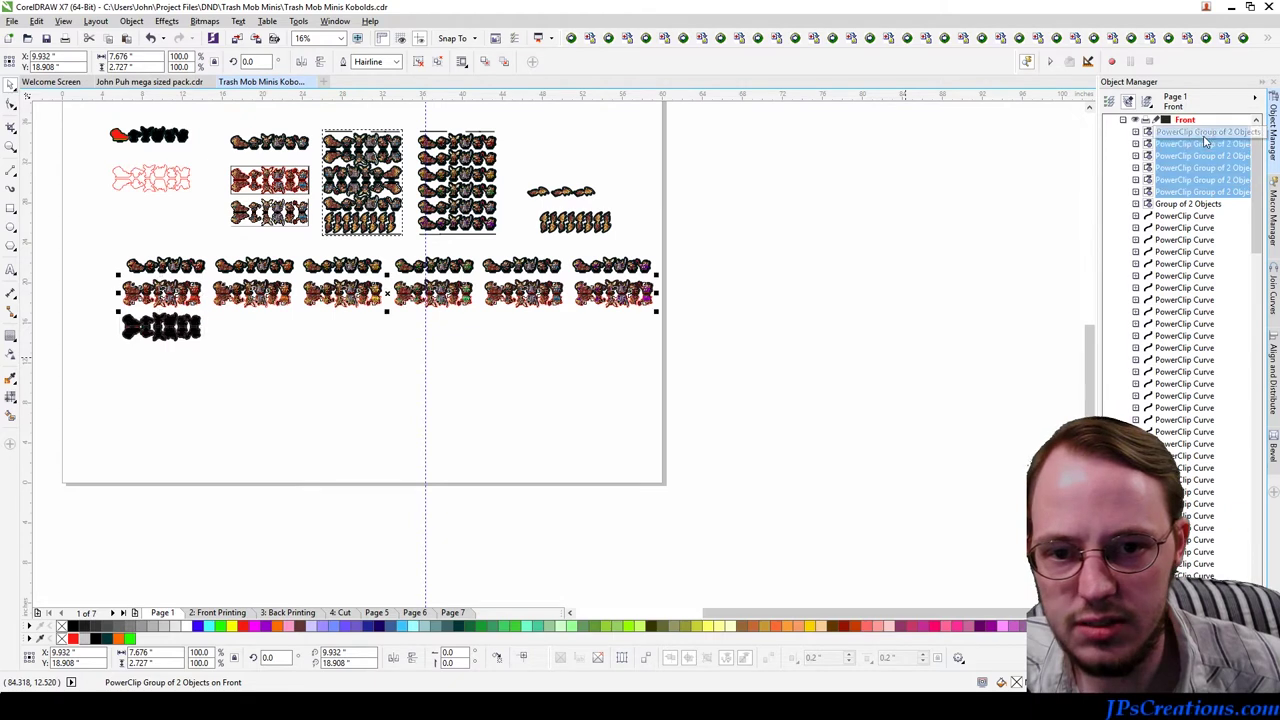
pyautogui.hotkey('ctrl', 'u')
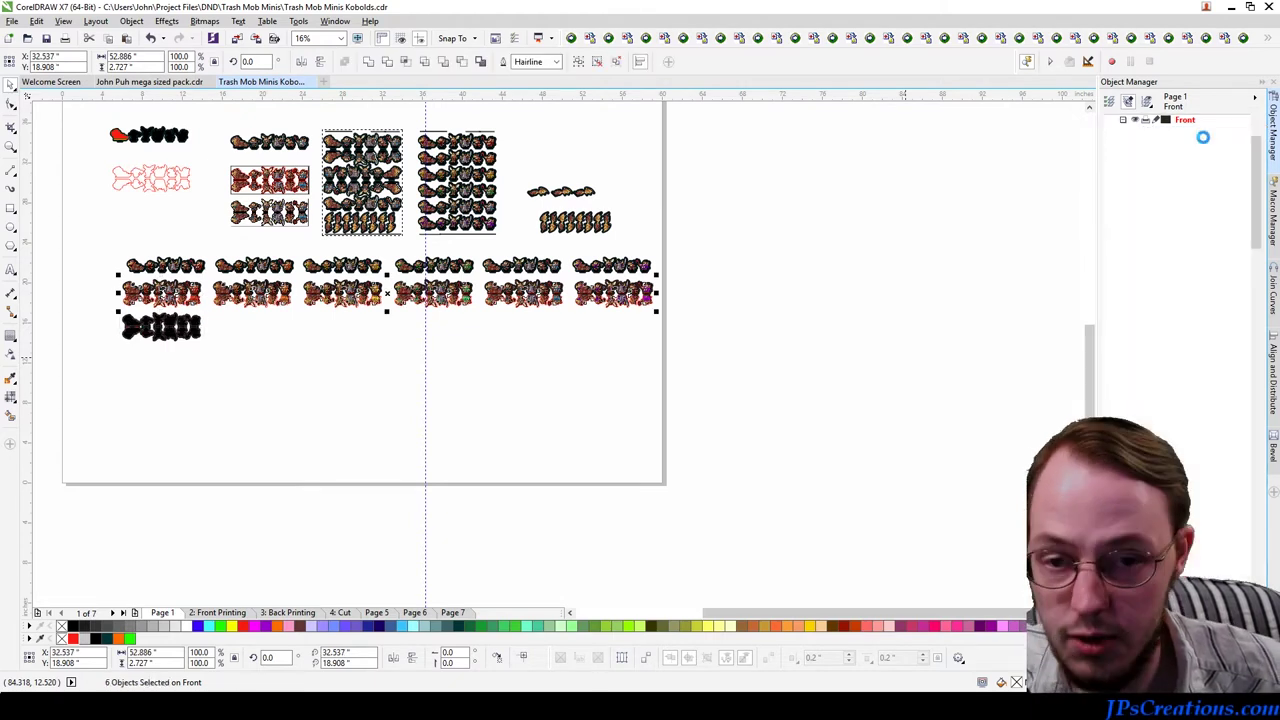
# Step: Move the lower back-facing rows of all six colour sets from the Front layer to the Back layer
pyautogui.moveTo(104, 309); pyautogui.dragTo(688, 292)
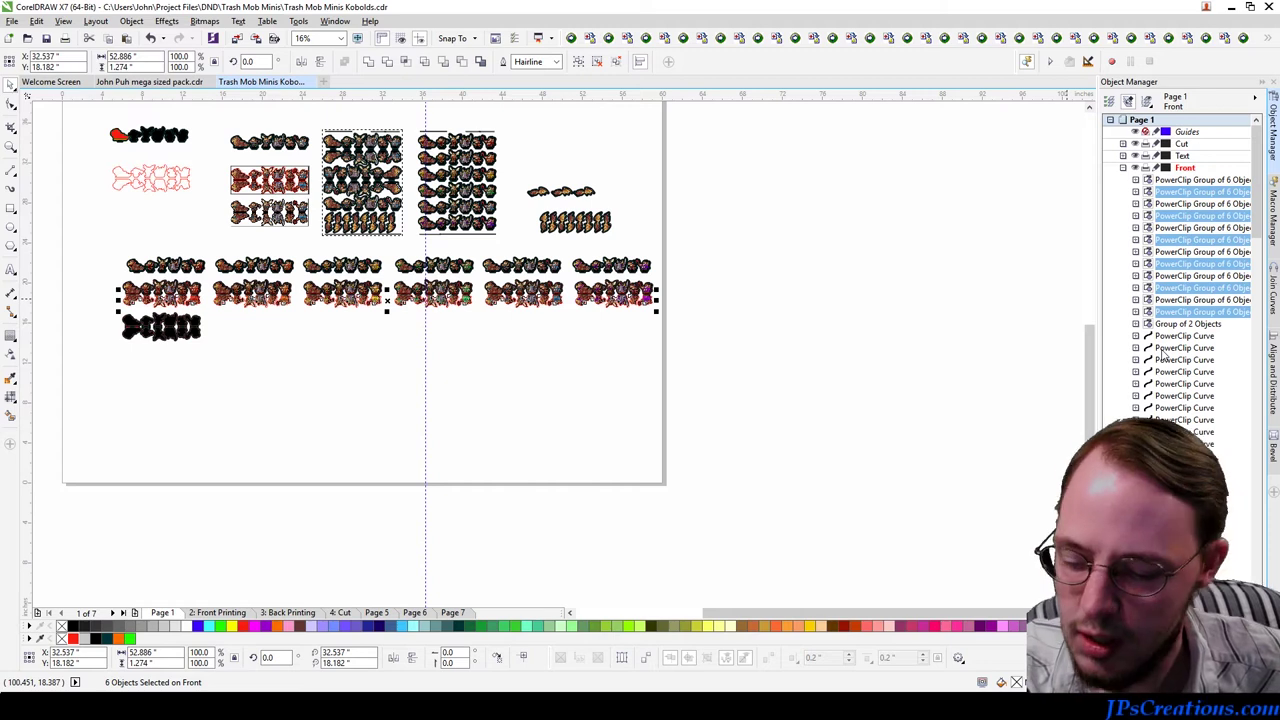
pyautogui.hotkey('ctrl', 'x')
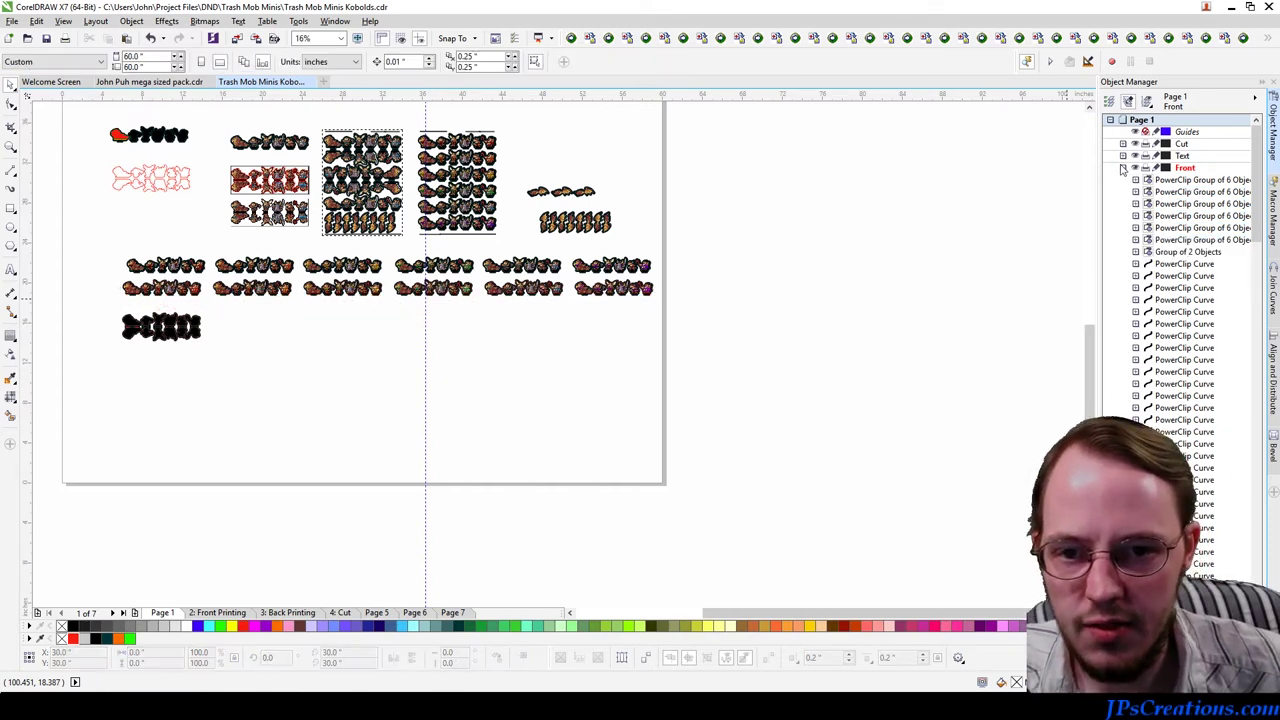
pyautogui.click(1123, 168)
pyautogui.click(1183, 180)
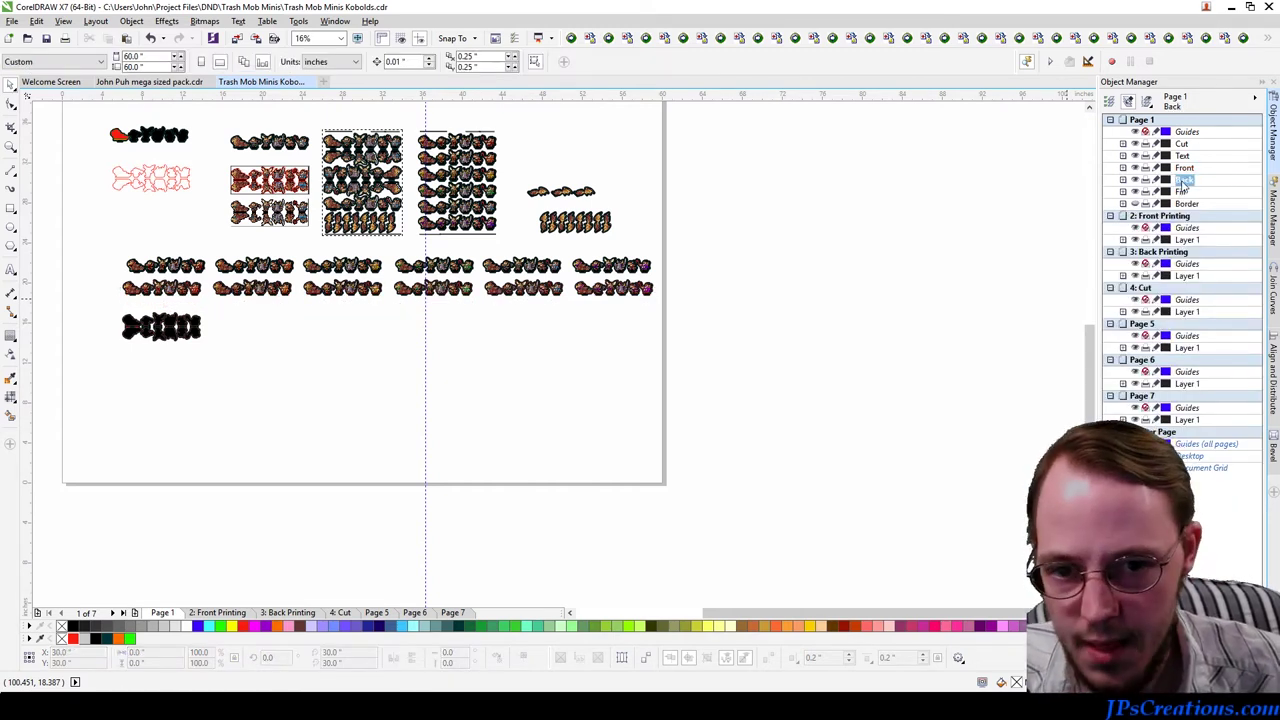
pyautogui.hotkey('ctrl', 'v')
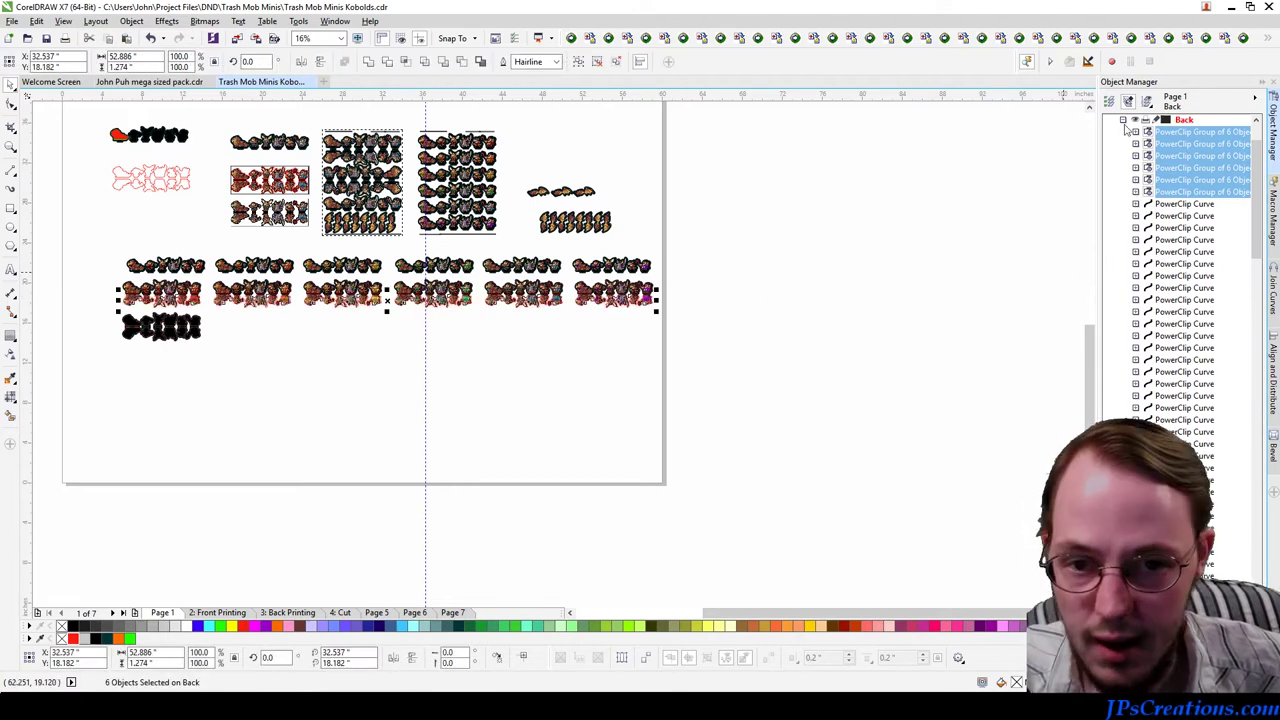
# Step: Ungroup the back-facing rows on the Back layer into individual clipped figures and mirror them vertically
pyautogui.click(709, 303)
pyautogui.moveTo(662, 318); pyautogui.dragTo(100, 282)
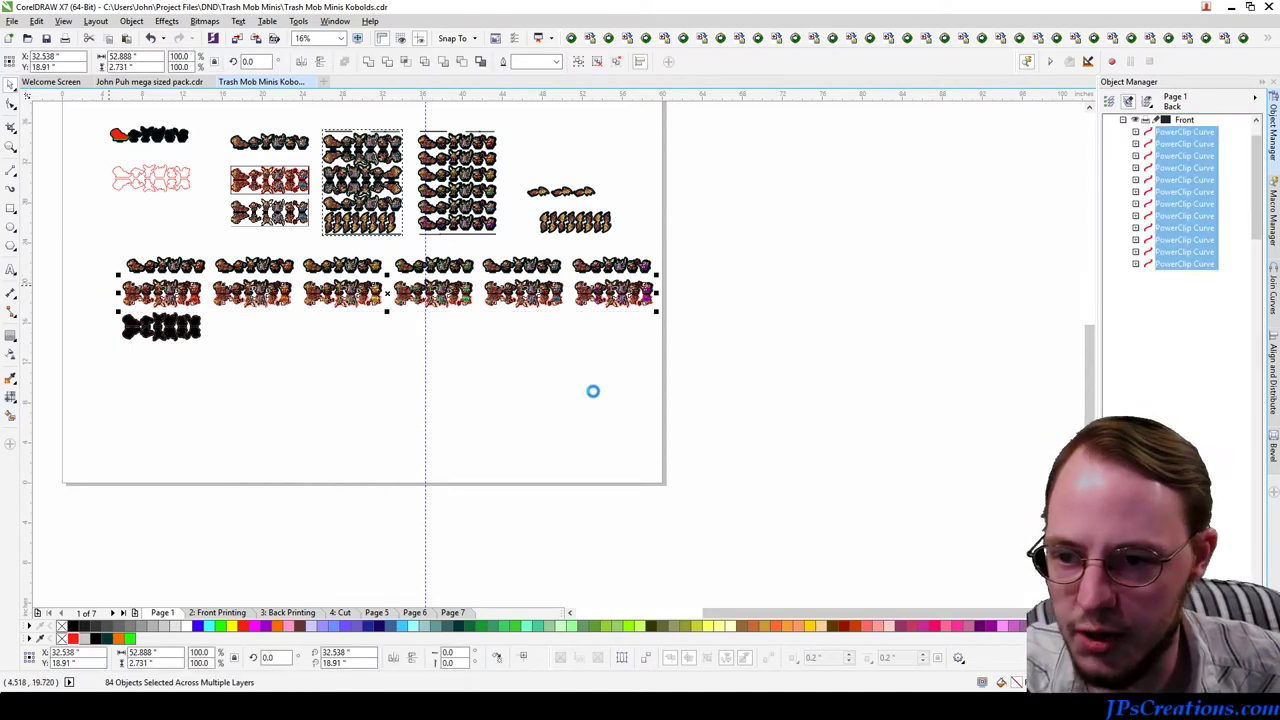
pyautogui.click(726, 360)
pyautogui.moveTo(690, 320); pyautogui.dragTo(110, 292)
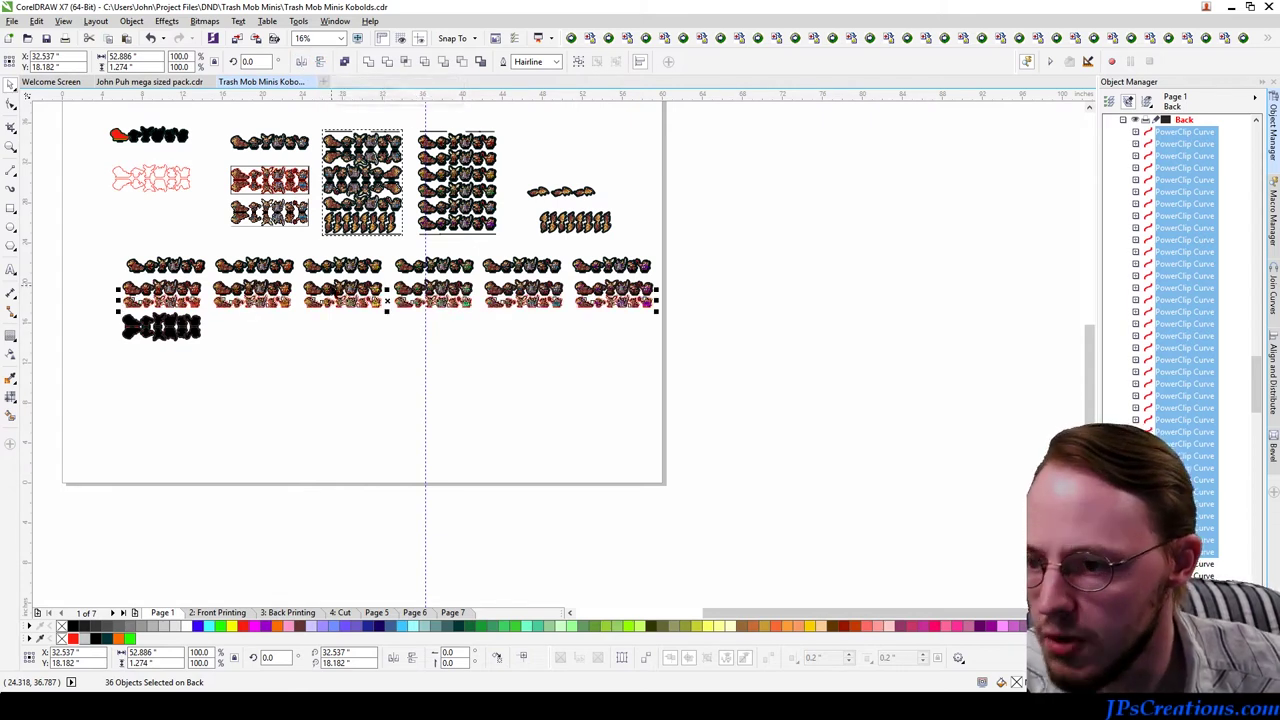
pyautogui.scroll(2, 313, 300)
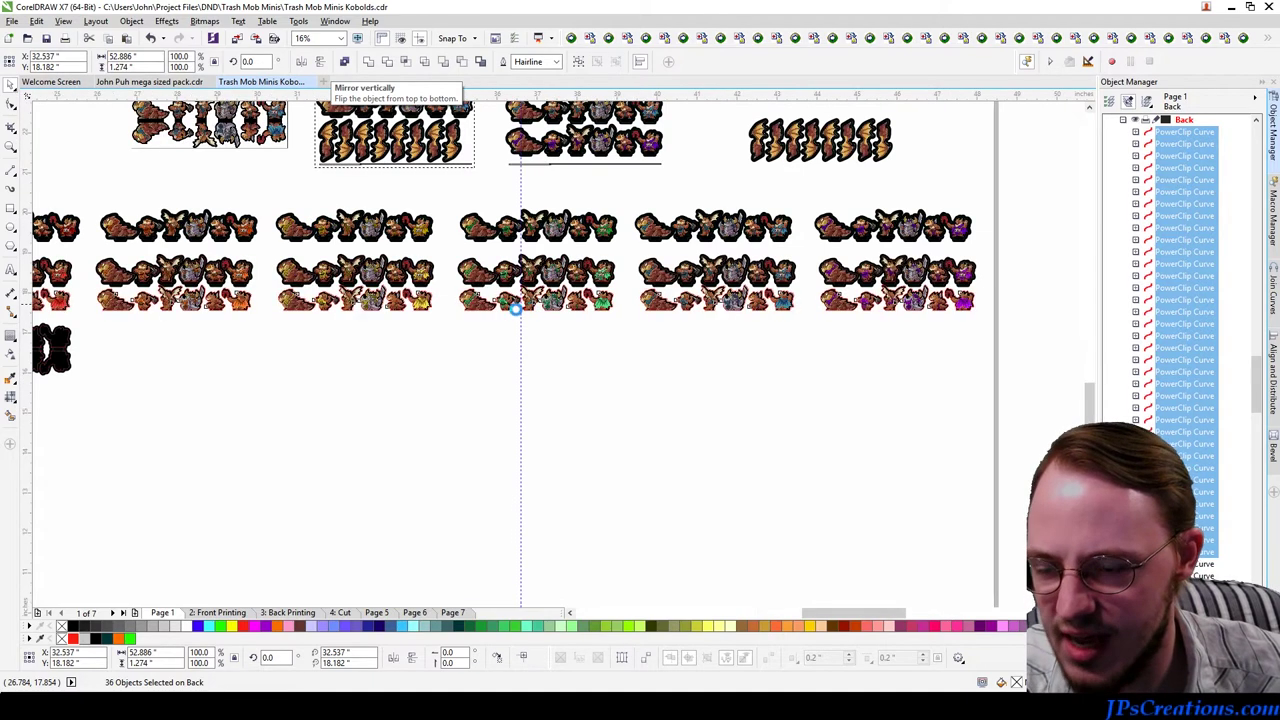
pyautogui.scroll(2, 478, 298)
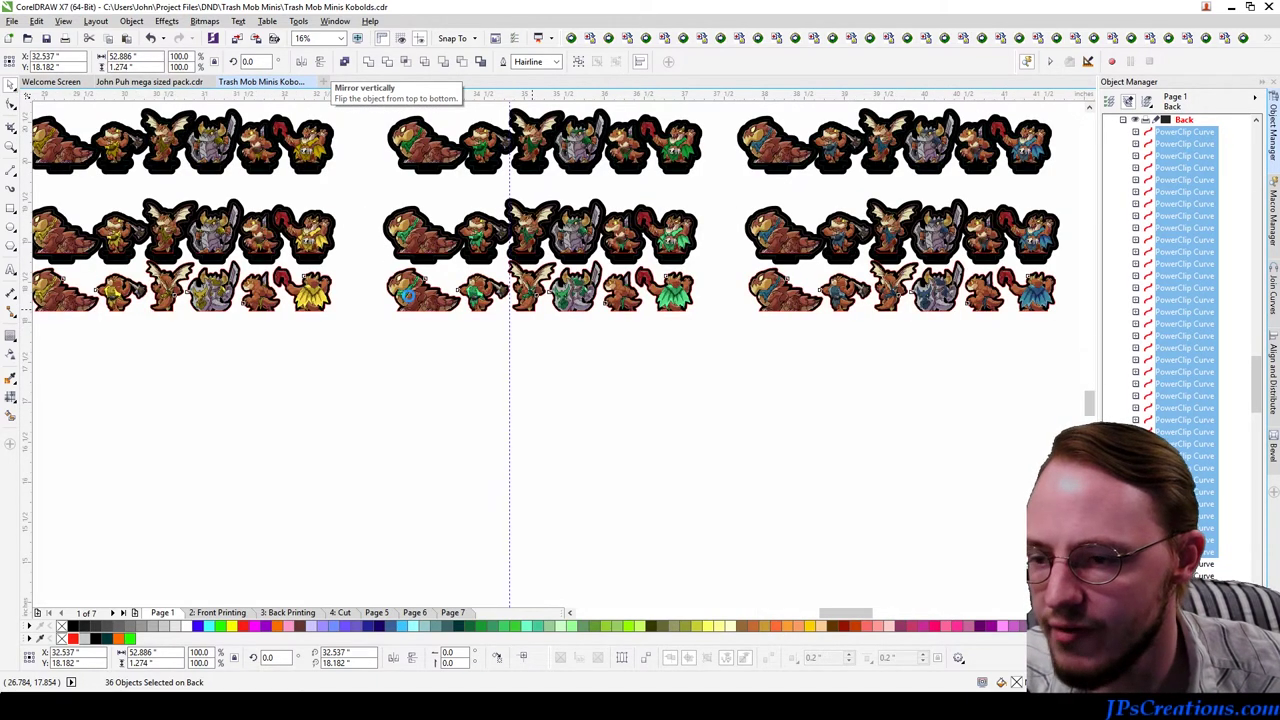
pyautogui.scroll(2, 408, 296)
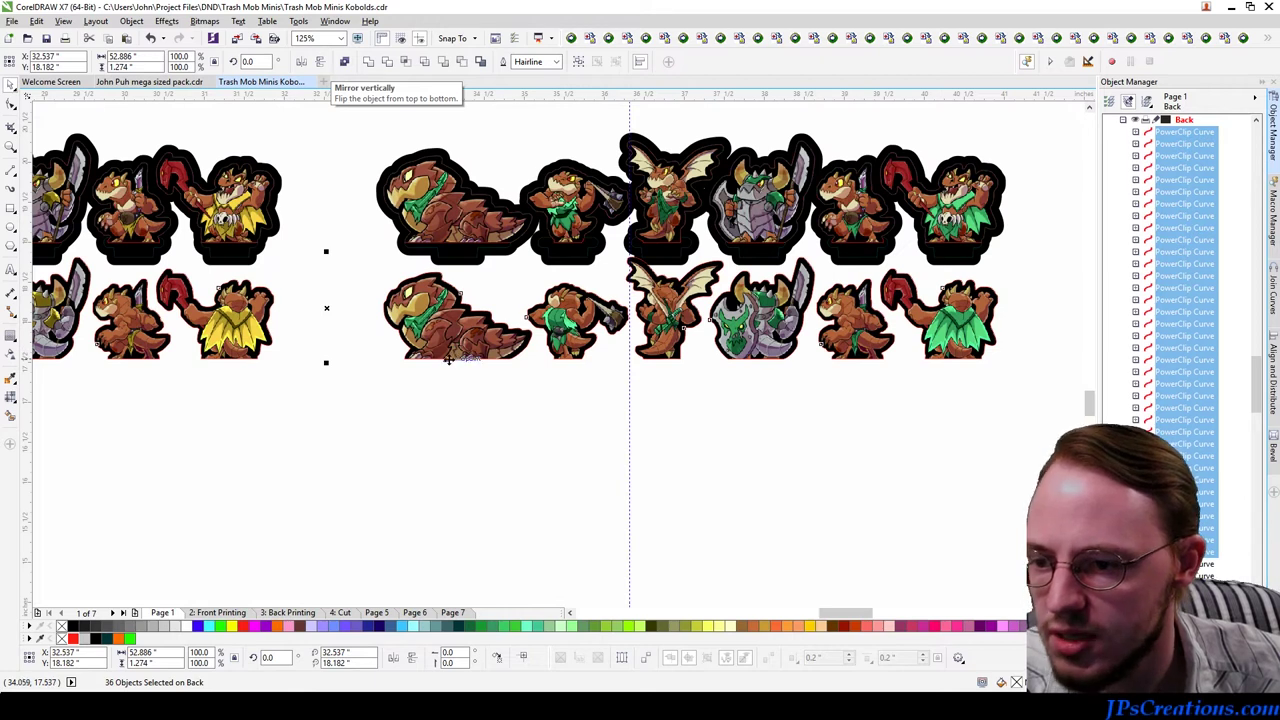
# Step: Move the 36 mirrored back-facing figures up onto the matching front-facing figures, centred at Y 19.635 in, and remove their outlines
pyautogui.moveTo(448, 360); pyautogui.dragTo(455, 243)
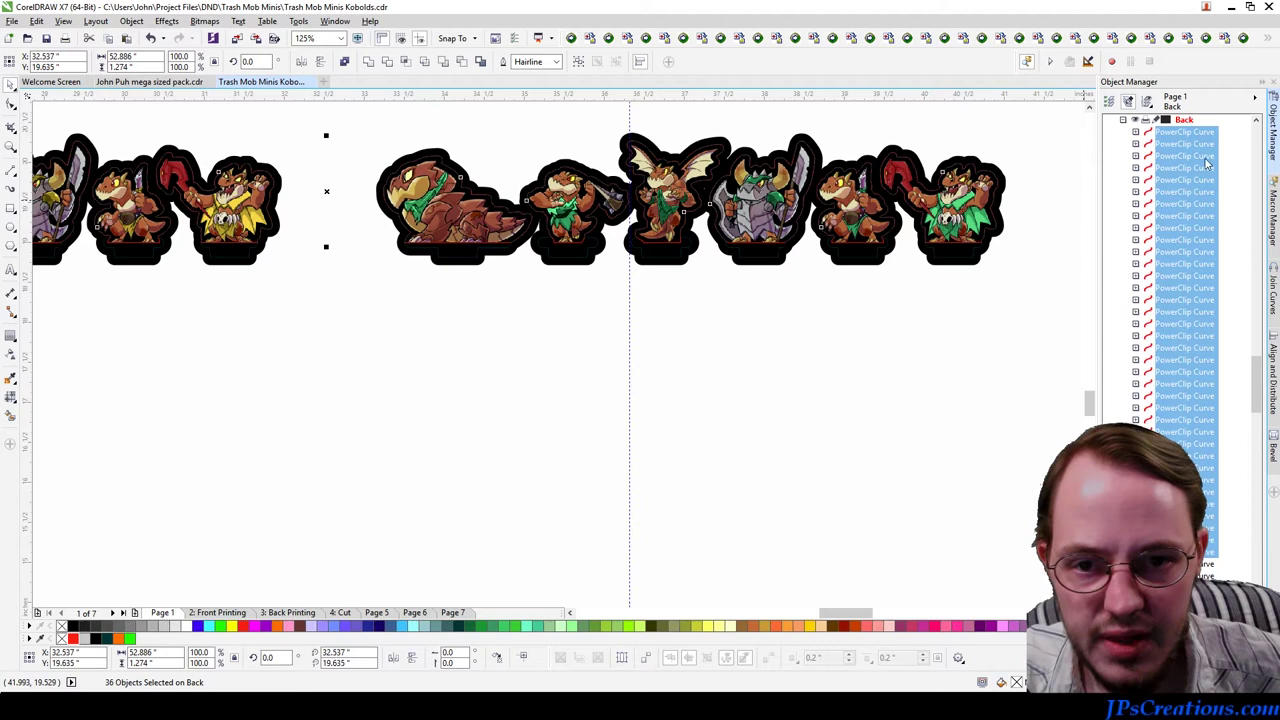
pyautogui.scroll(-1, 800, 378)
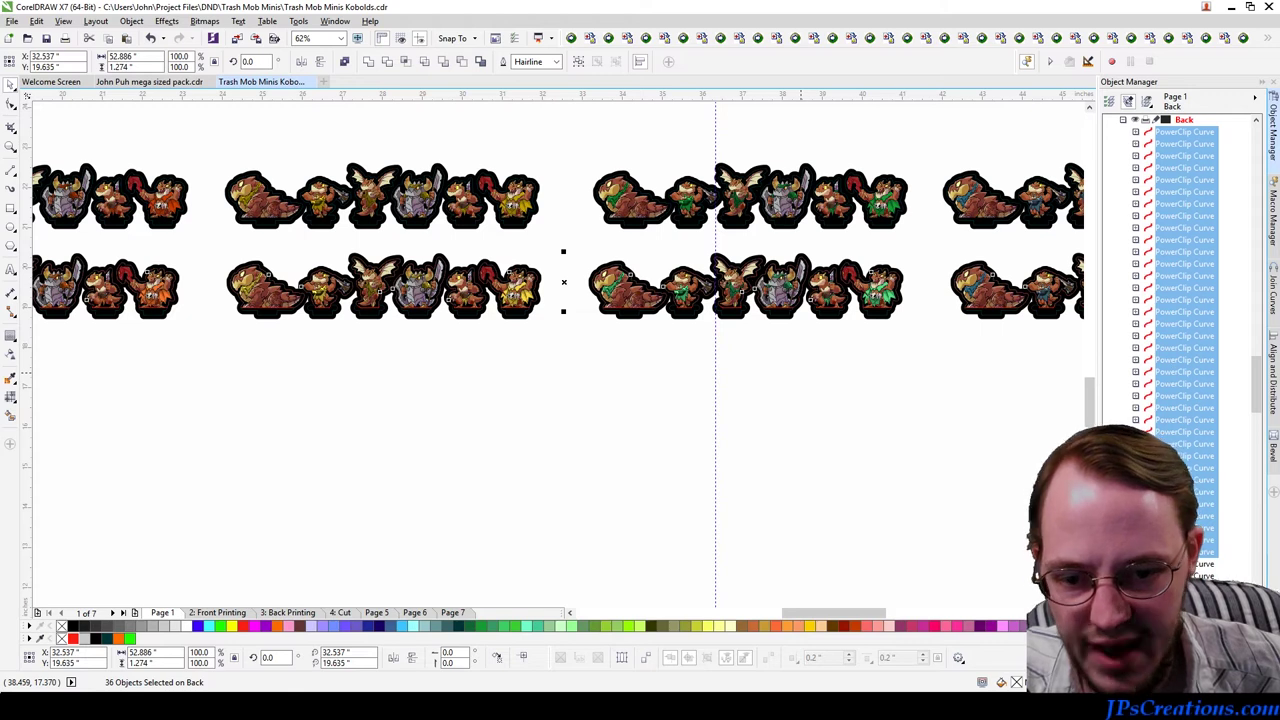
pyautogui.click(62, 626)
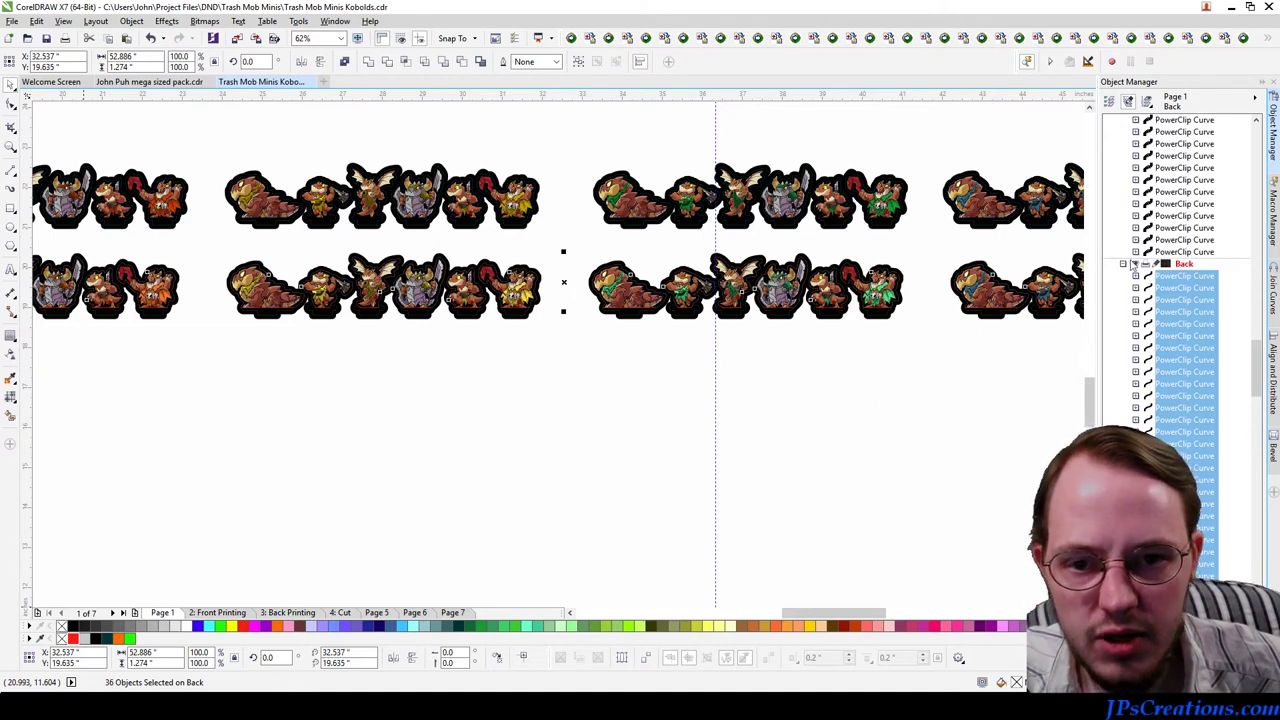
# Step: Select all 36 PowerClip figures on the Front layer and remove their outlines
pyautogui.scroll(20, 1167, 236)
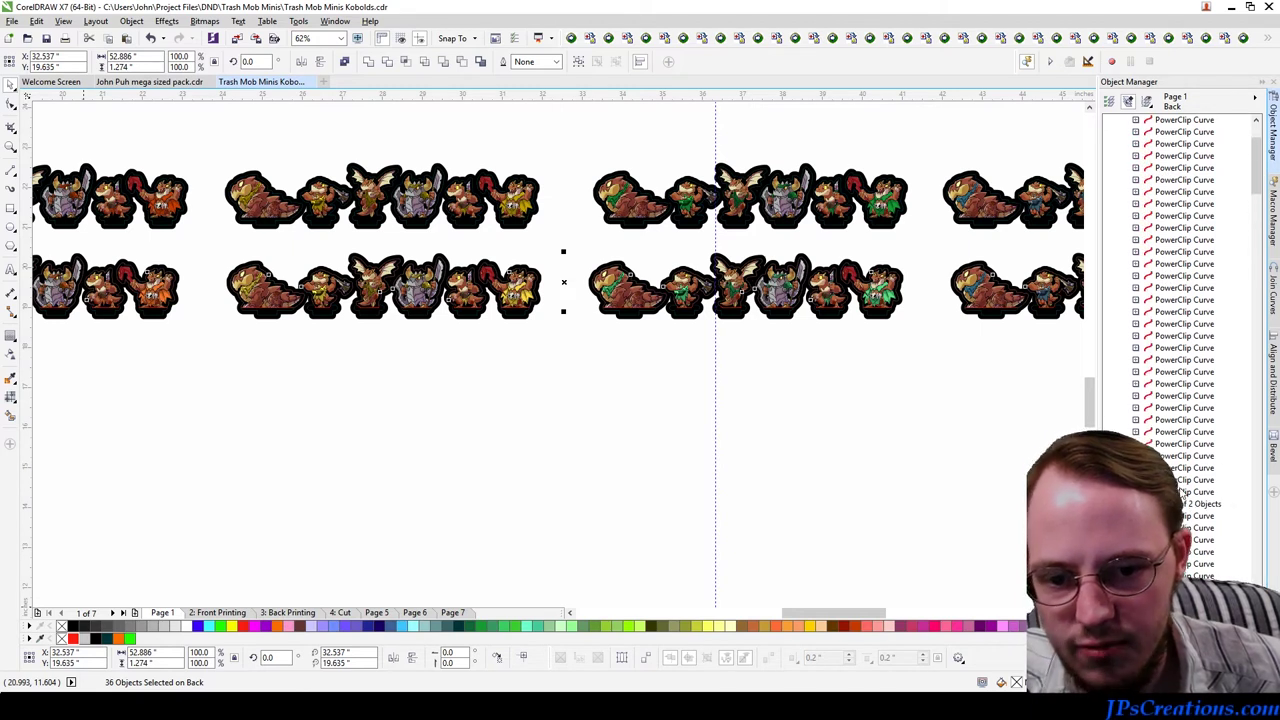
pyautogui.click(1182, 493)
pyautogui.scroll(4, 1163, 455)
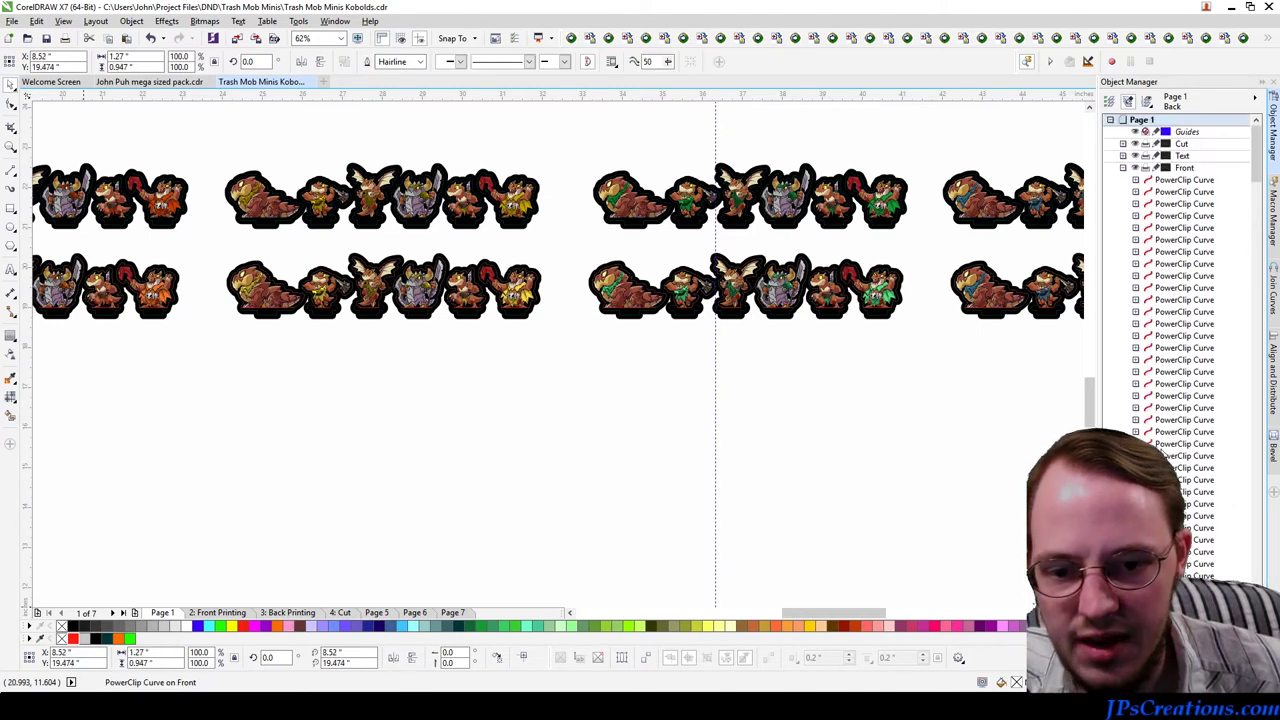
pyautogui.keyDown('shift'); pyautogui.click(1187, 182); pyautogui.keyUp('shift')
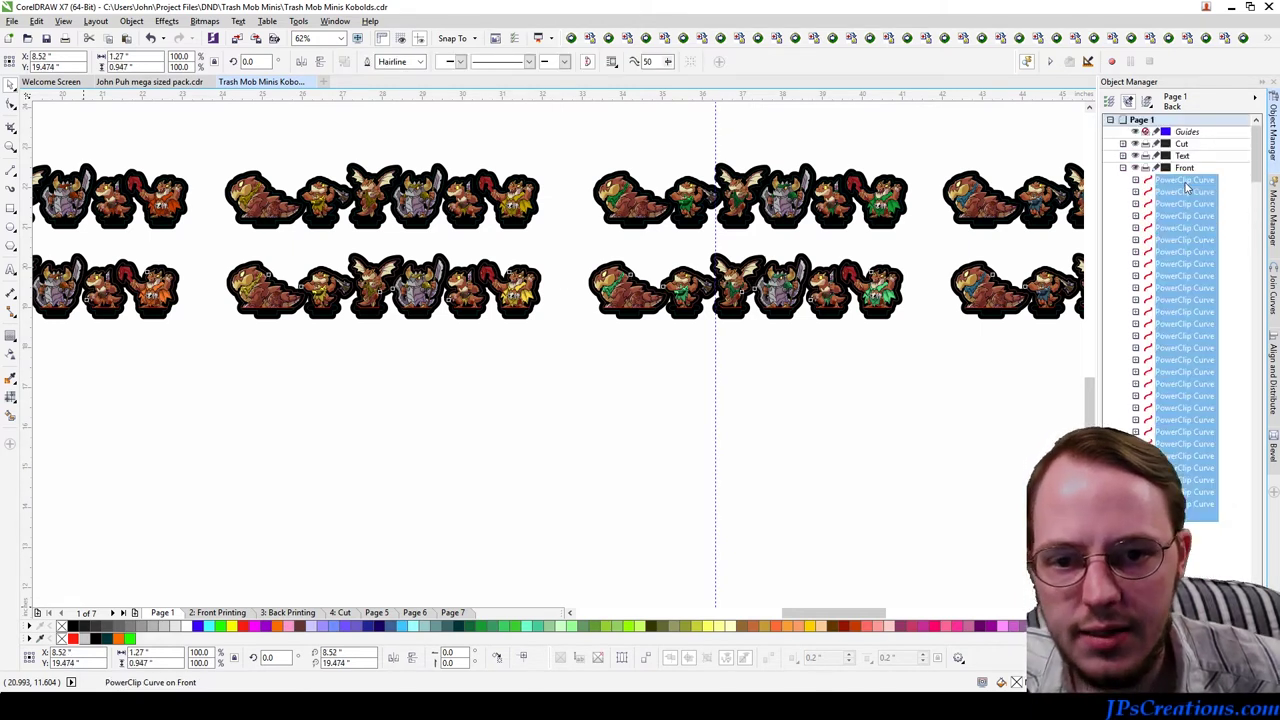
pyautogui.rightClick(58, 626)
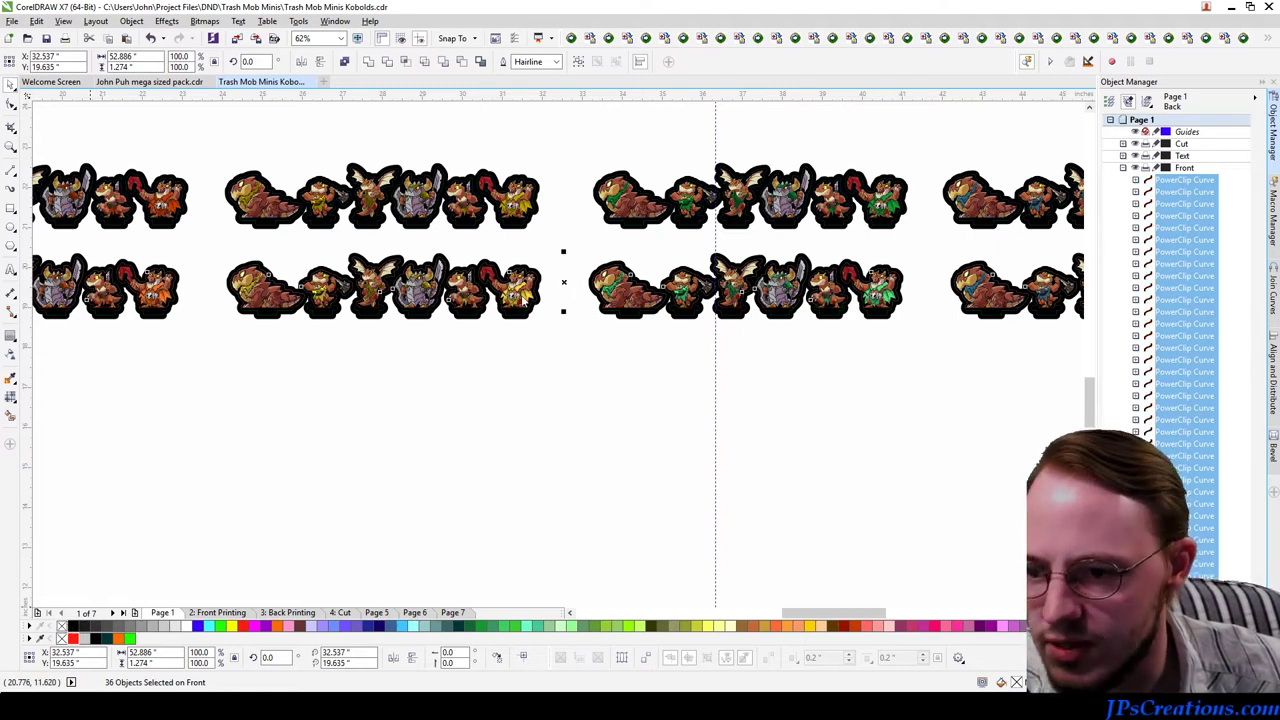
# Step: Examine the edges of the yellow and green kobold sets up close for outlines, then compare them with the other layouts on the page
pyautogui.scroll(1, 511, 301)
pyautogui.scroll(1, 574, 352)
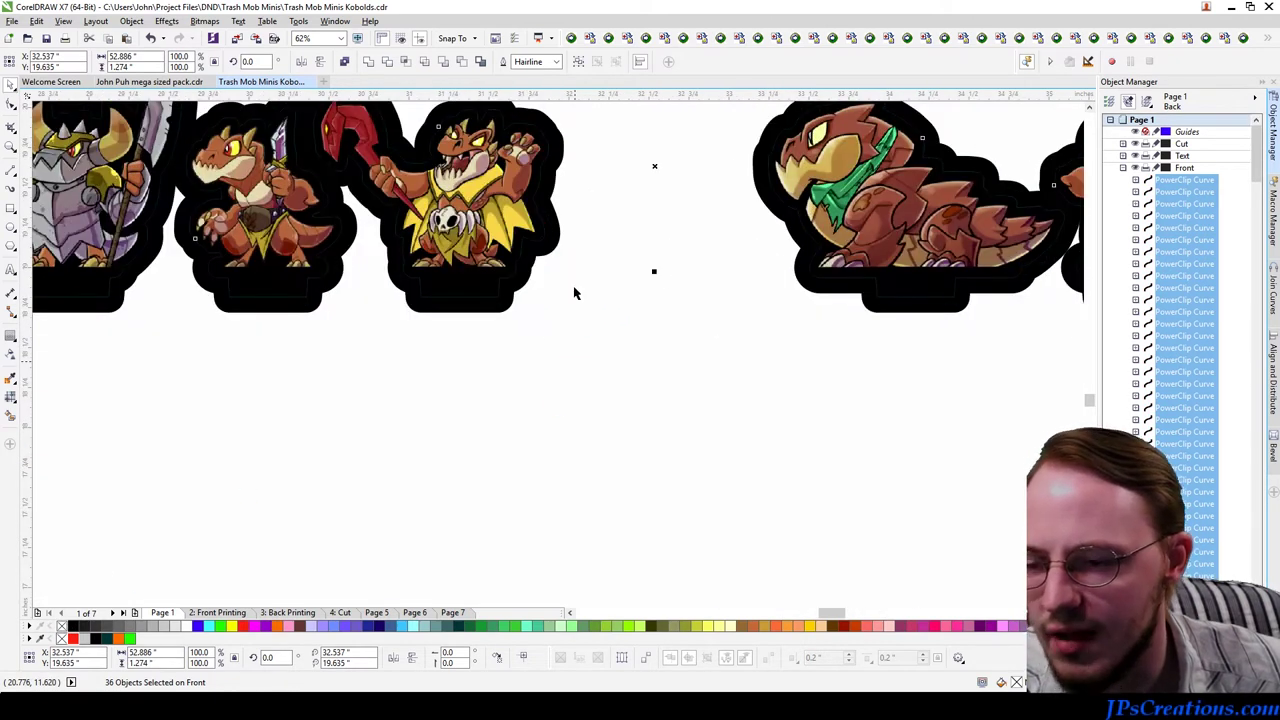
pyautogui.click(600, 274)
pyautogui.click(475, 211)
pyautogui.click(515, 265)
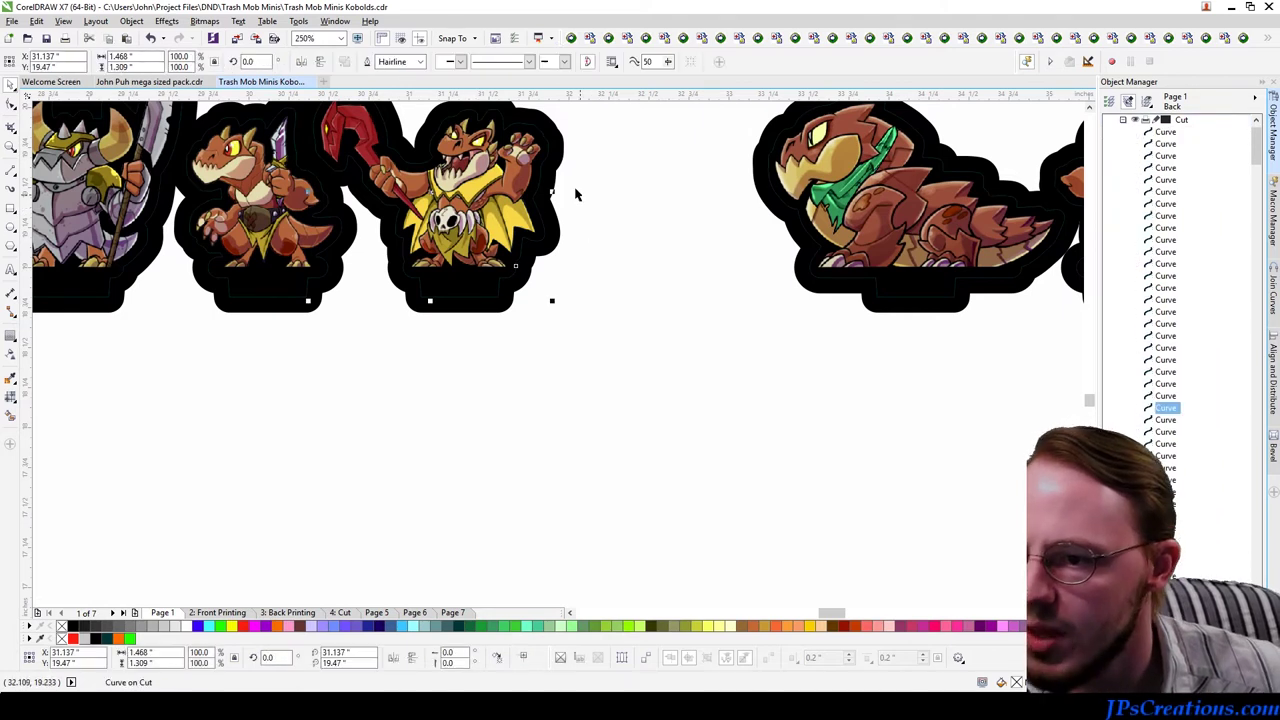
pyautogui.click(619, 499)
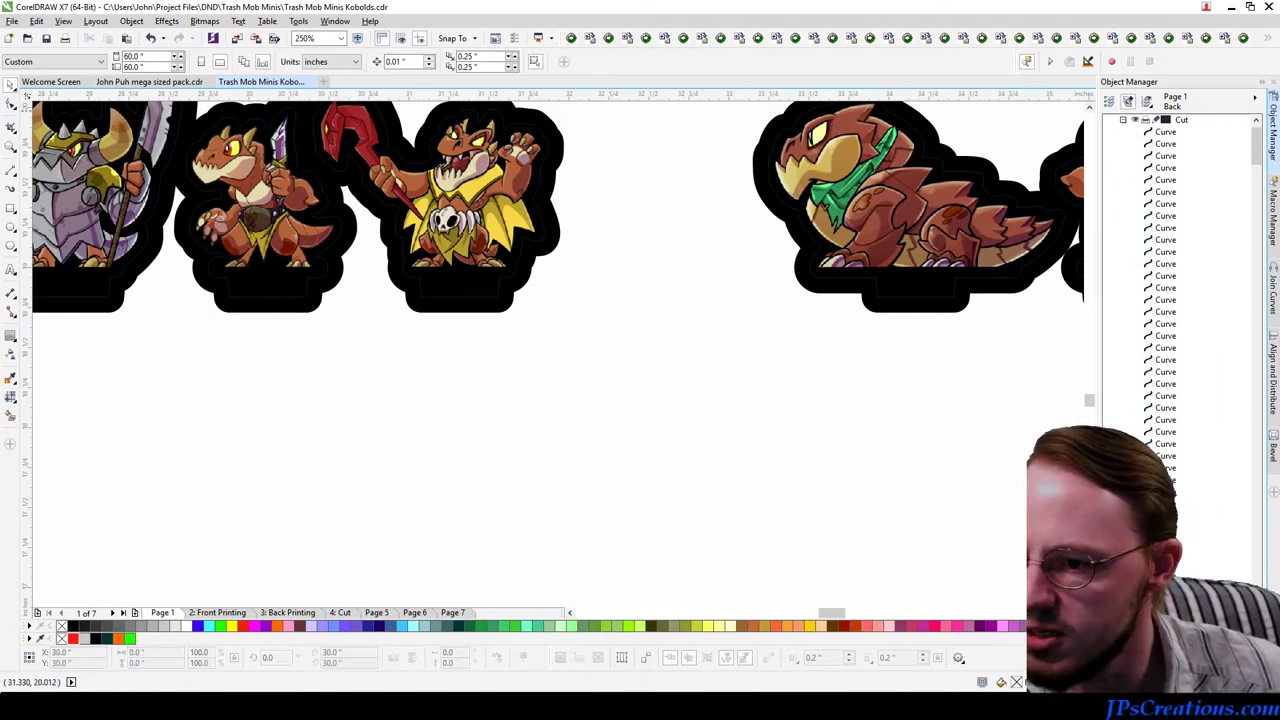
pyautogui.scroll(1, 443, 314)
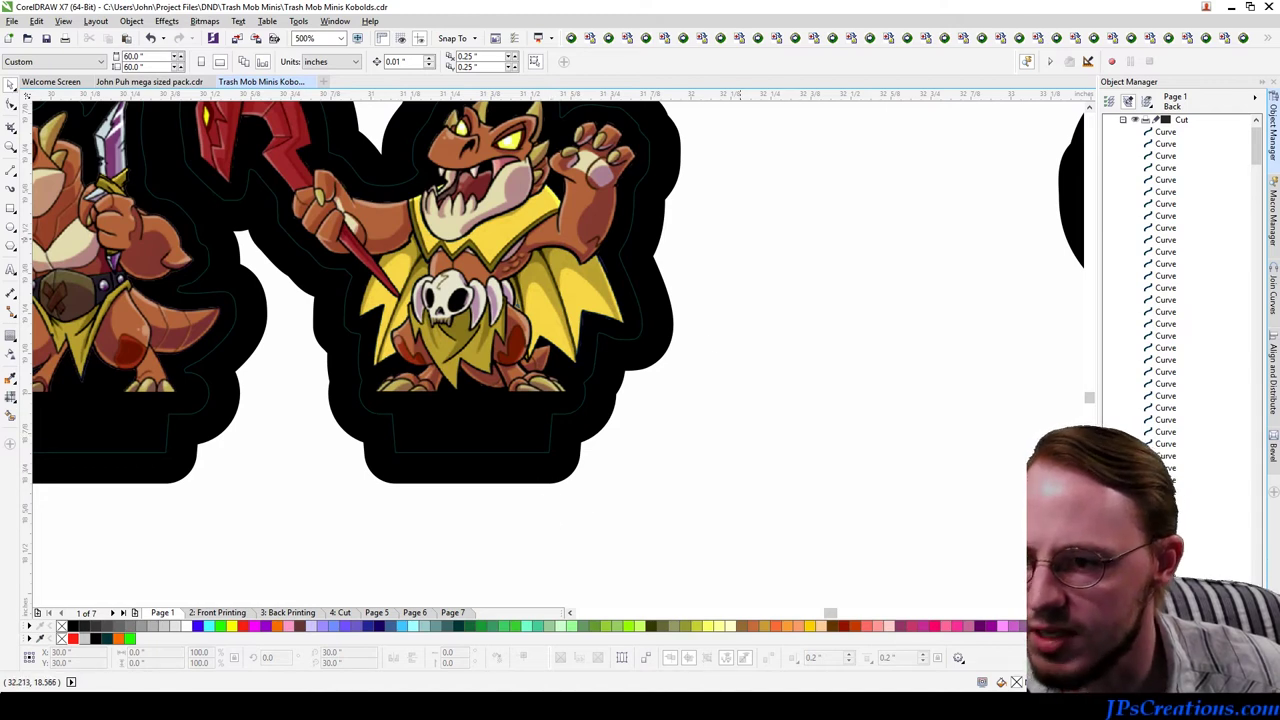
pyautogui.scroll(-1, 366, 457)
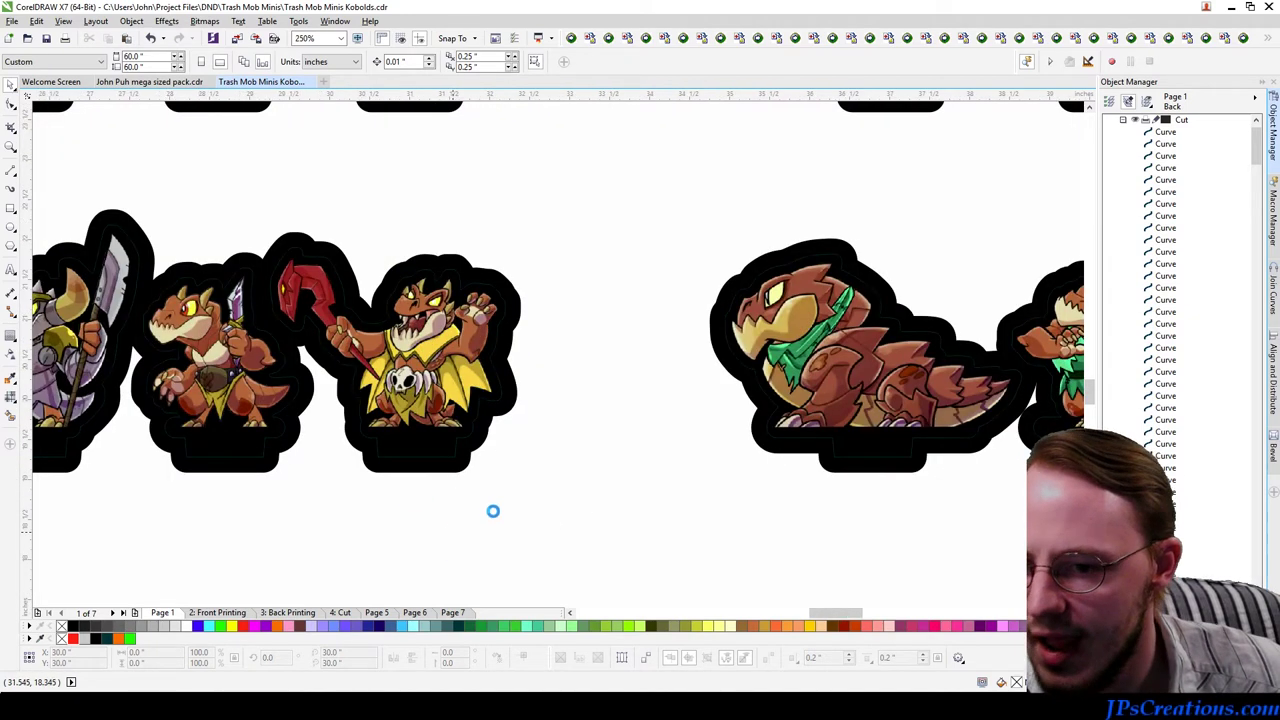
pyautogui.scroll(-1, 535, 389)
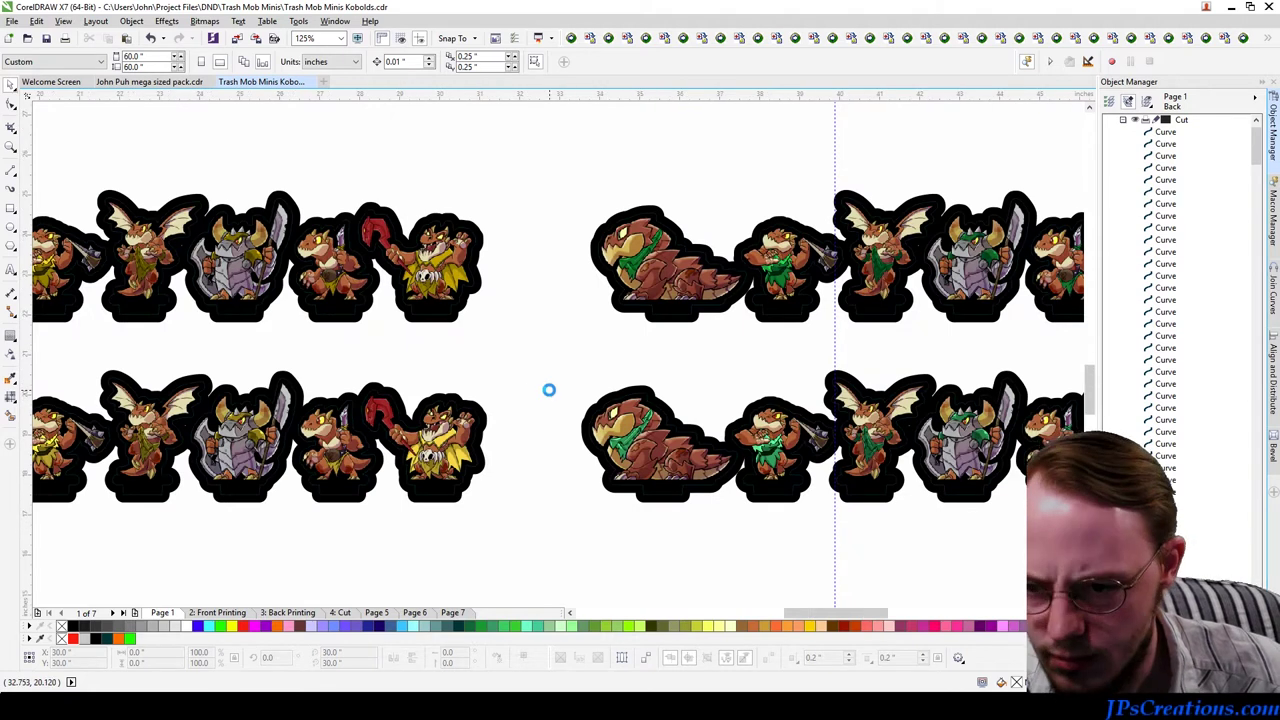
pyautogui.scroll(-1, 549, 389)
pyautogui.scroll(1, 643, 300)
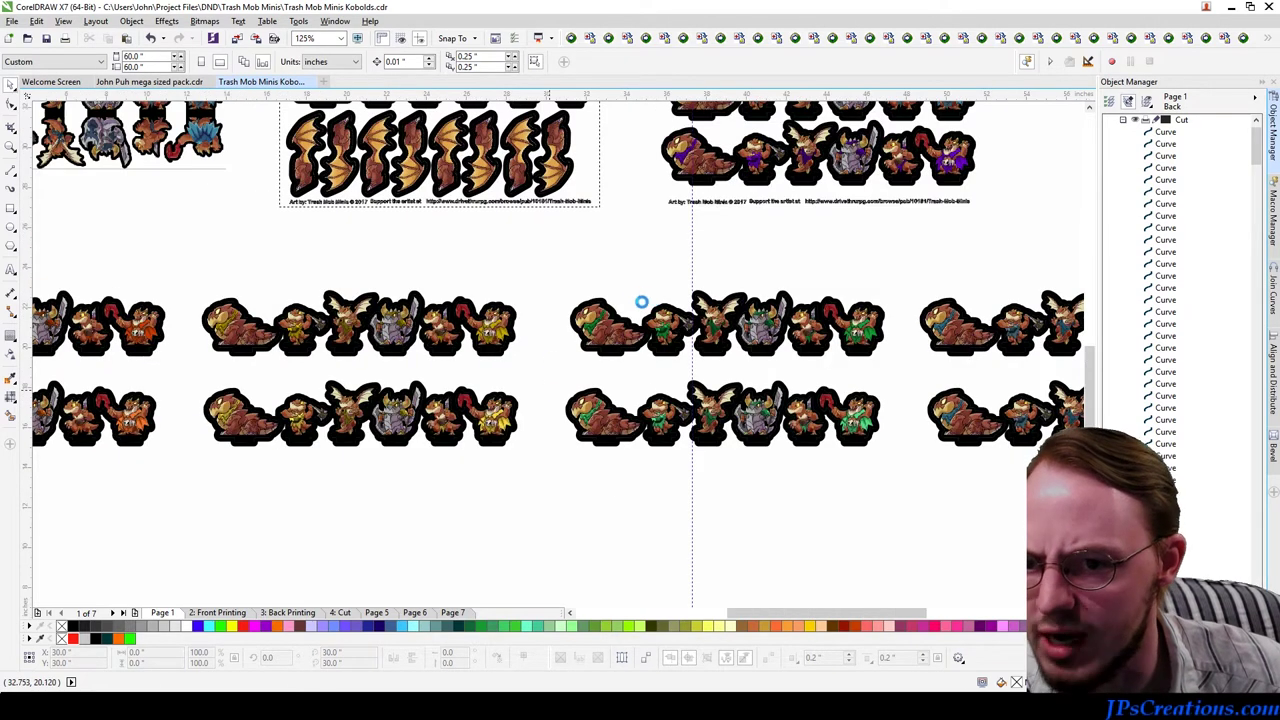
pyautogui.scroll(-1, 611, 214)
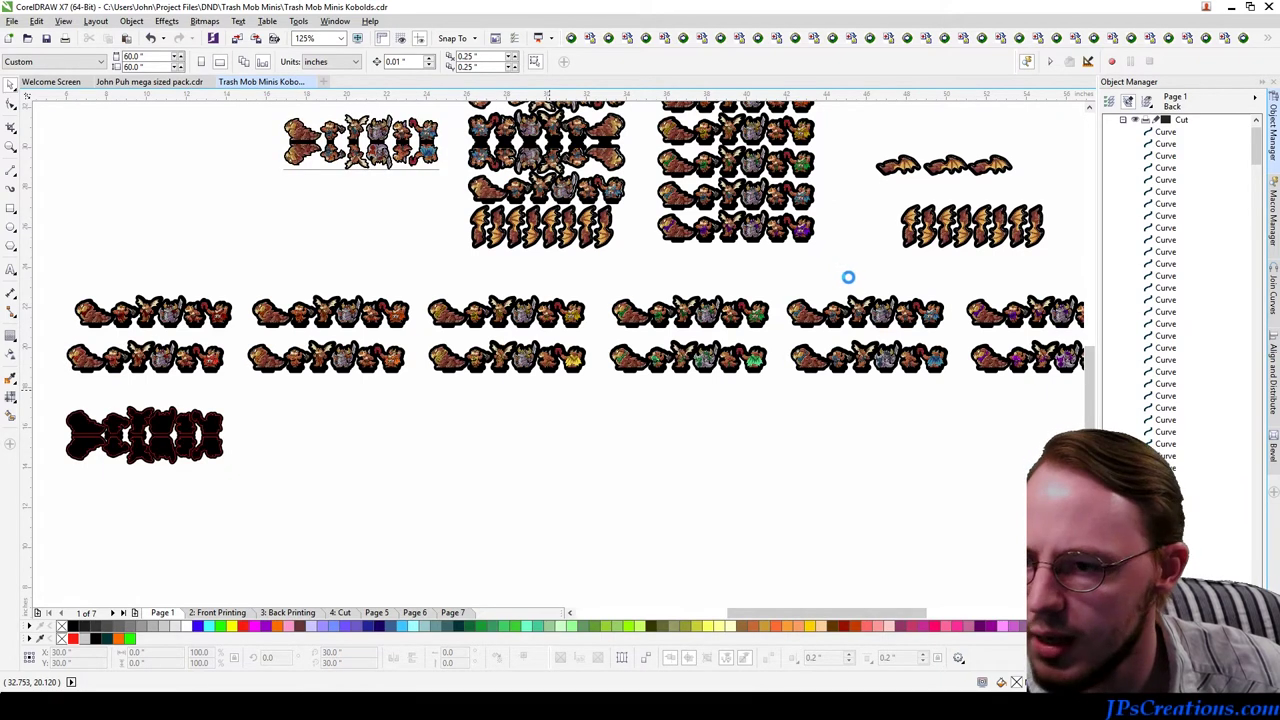
# Step: Show the Border layer and delete the six rectangles around the lower row of colour sets
pyautogui.moveTo(853, 278); pyautogui.dragTo(642, 42)
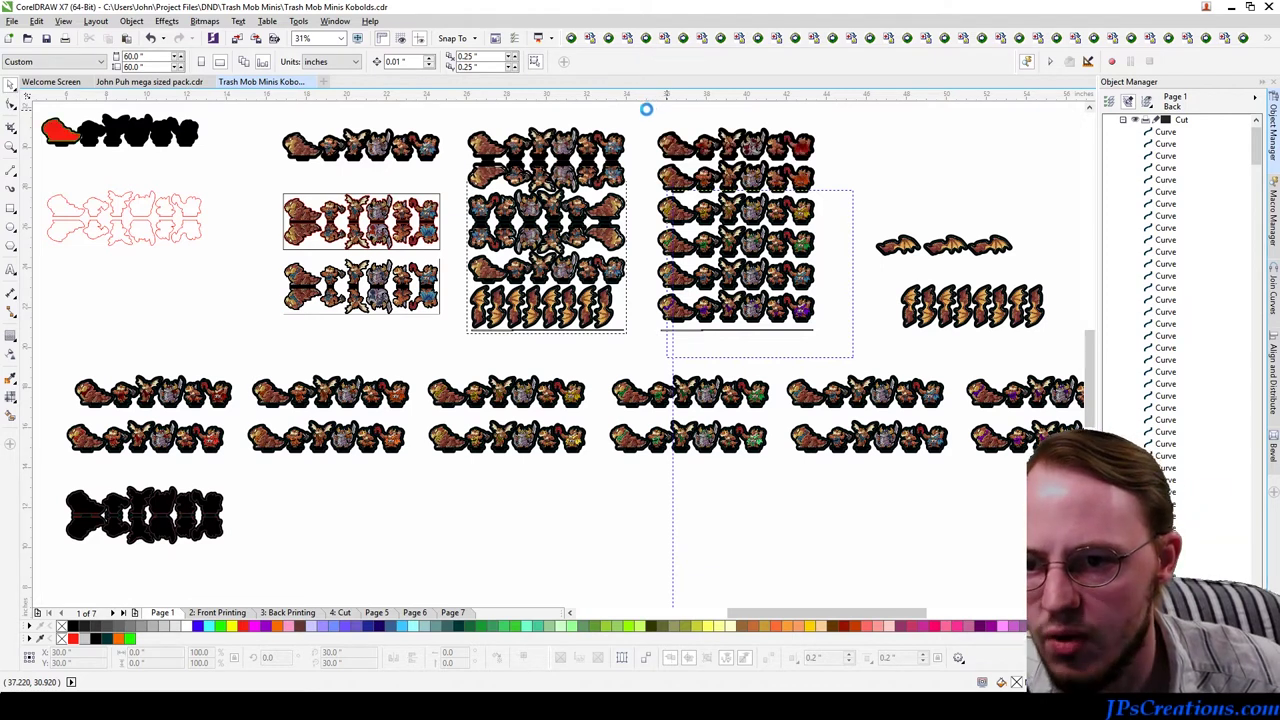
pyautogui.moveTo(647, 115); pyautogui.dragTo(649, 113)
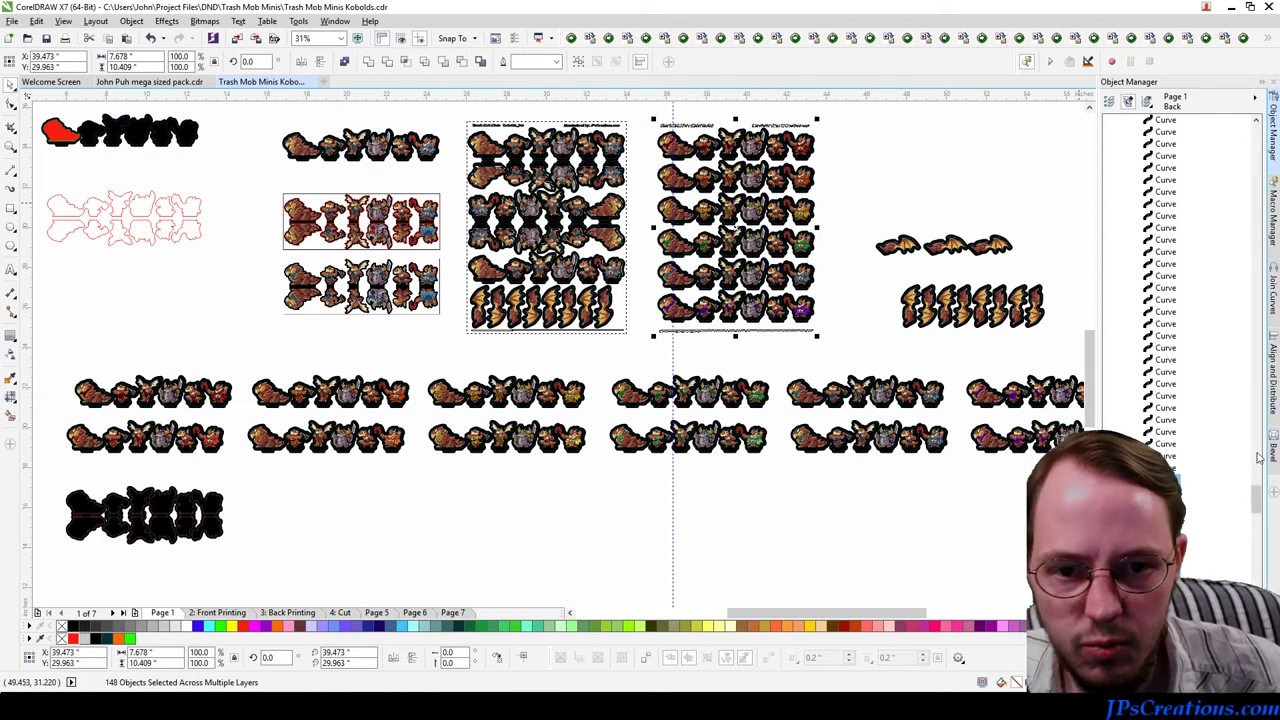
pyautogui.moveTo(1257, 498); pyautogui.dragTo(1260, 362)
pyautogui.scroll(-5, 1262, 366)
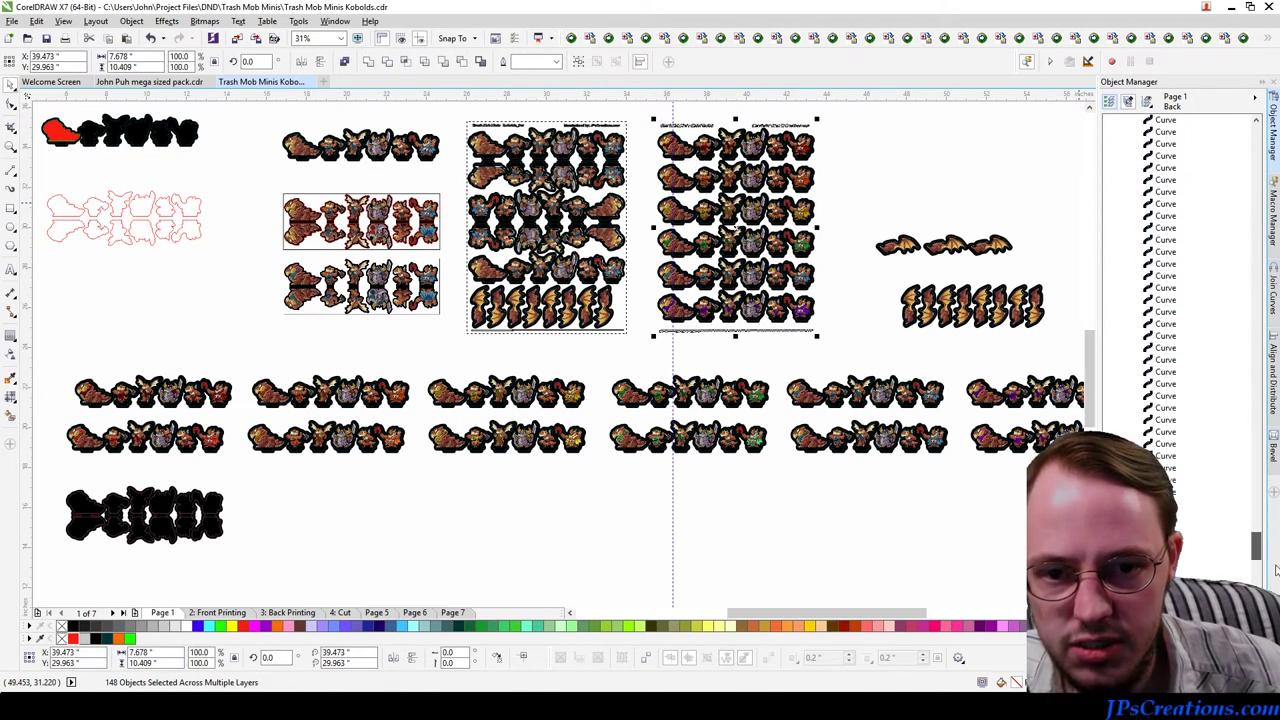
pyautogui.click(1136, 349)
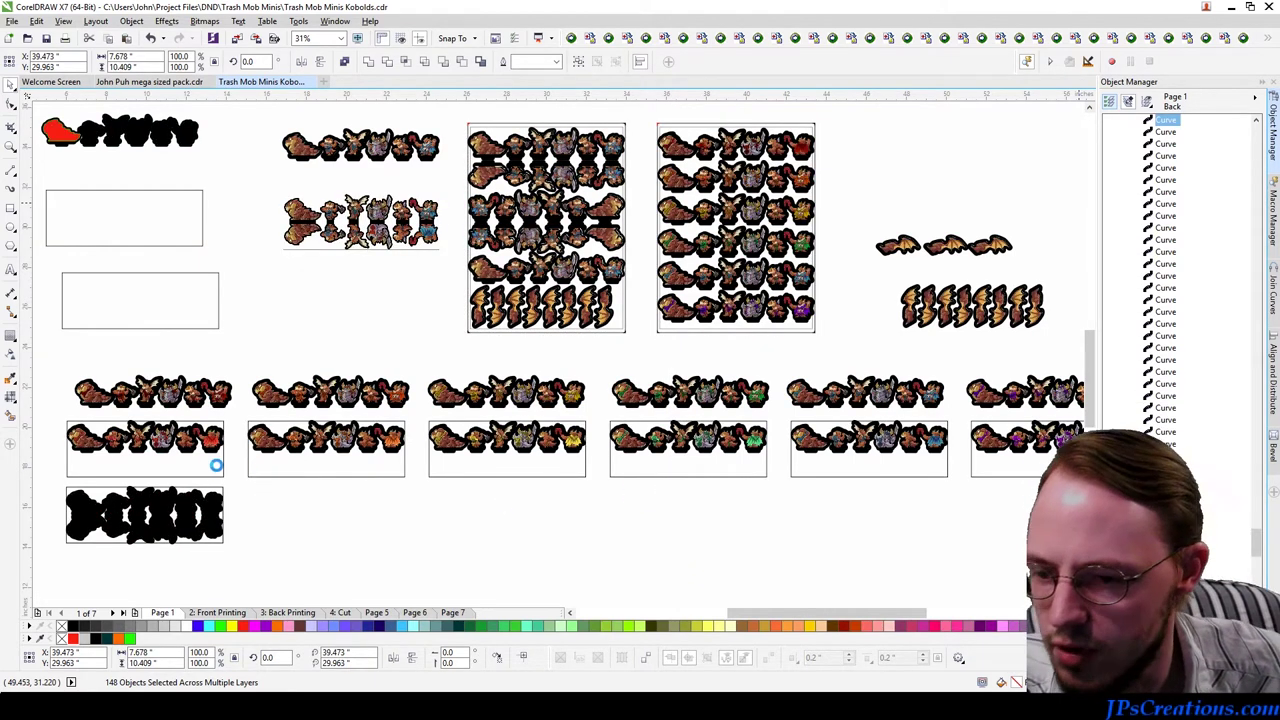
pyautogui.click(221, 473)
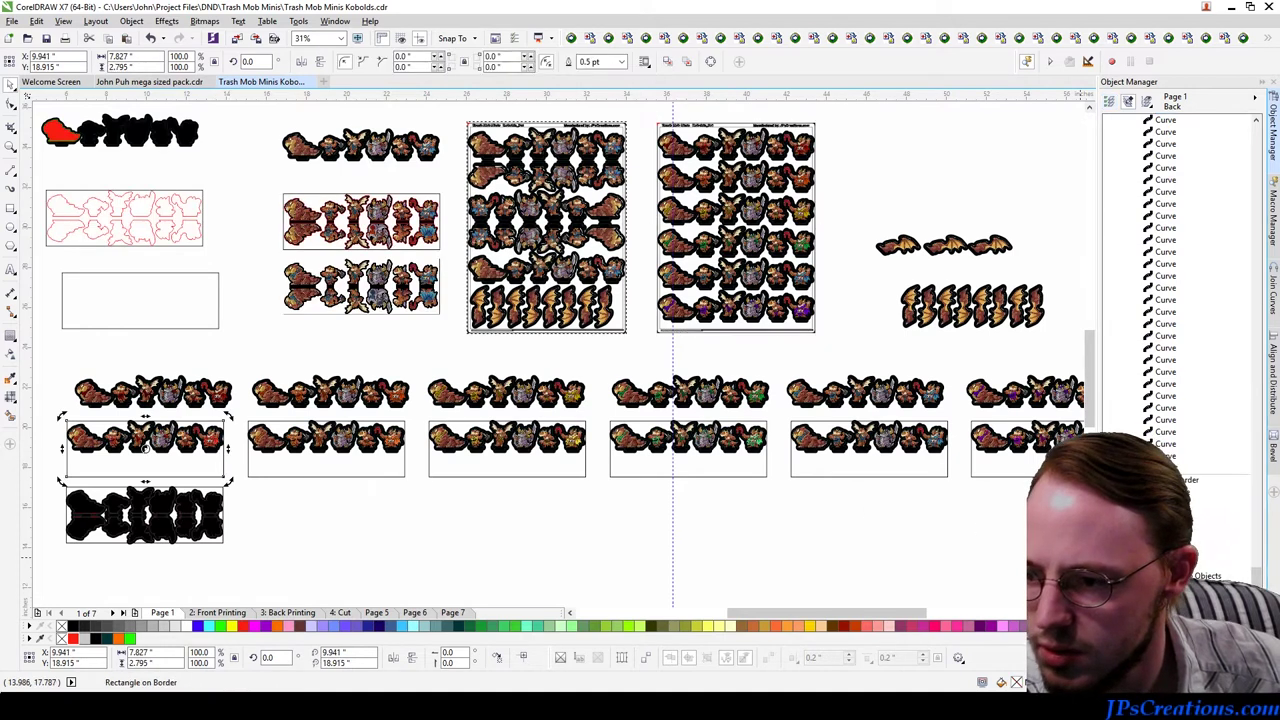
pyautogui.keyDown('shift'); pyautogui.click(1166, 492); pyautogui.keyUp('shift')
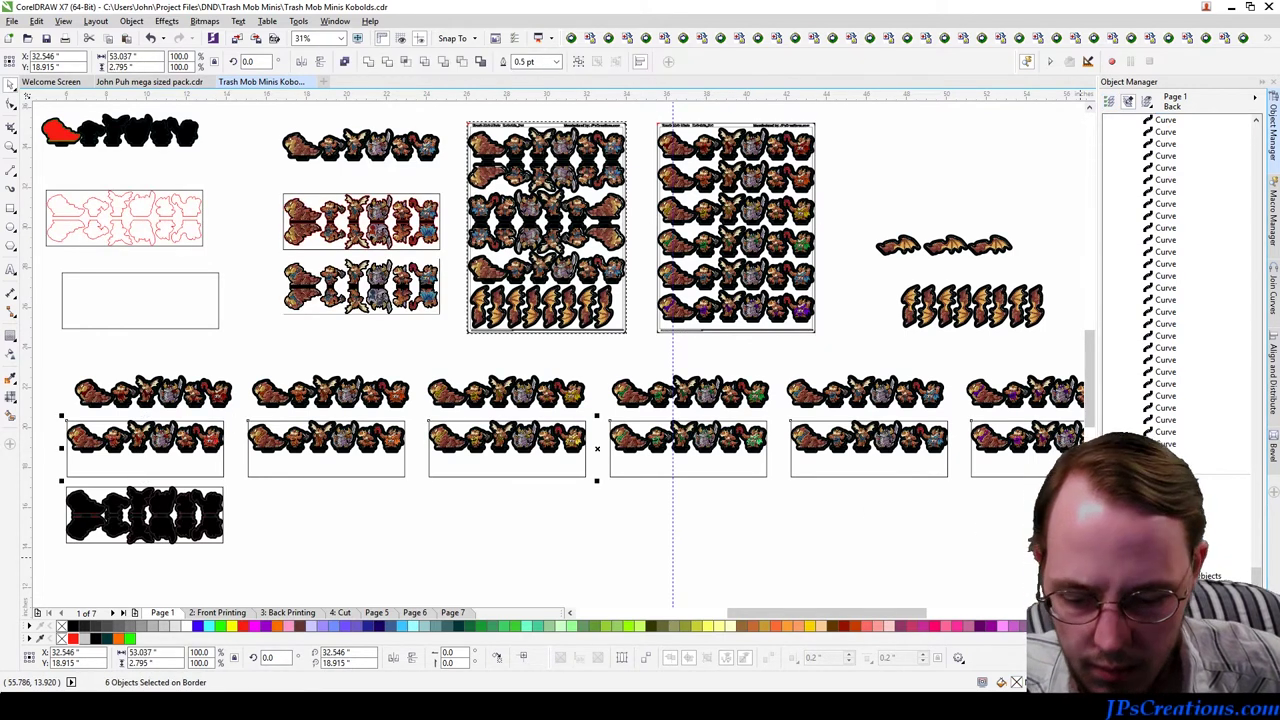
pyautogui.press('Delete')
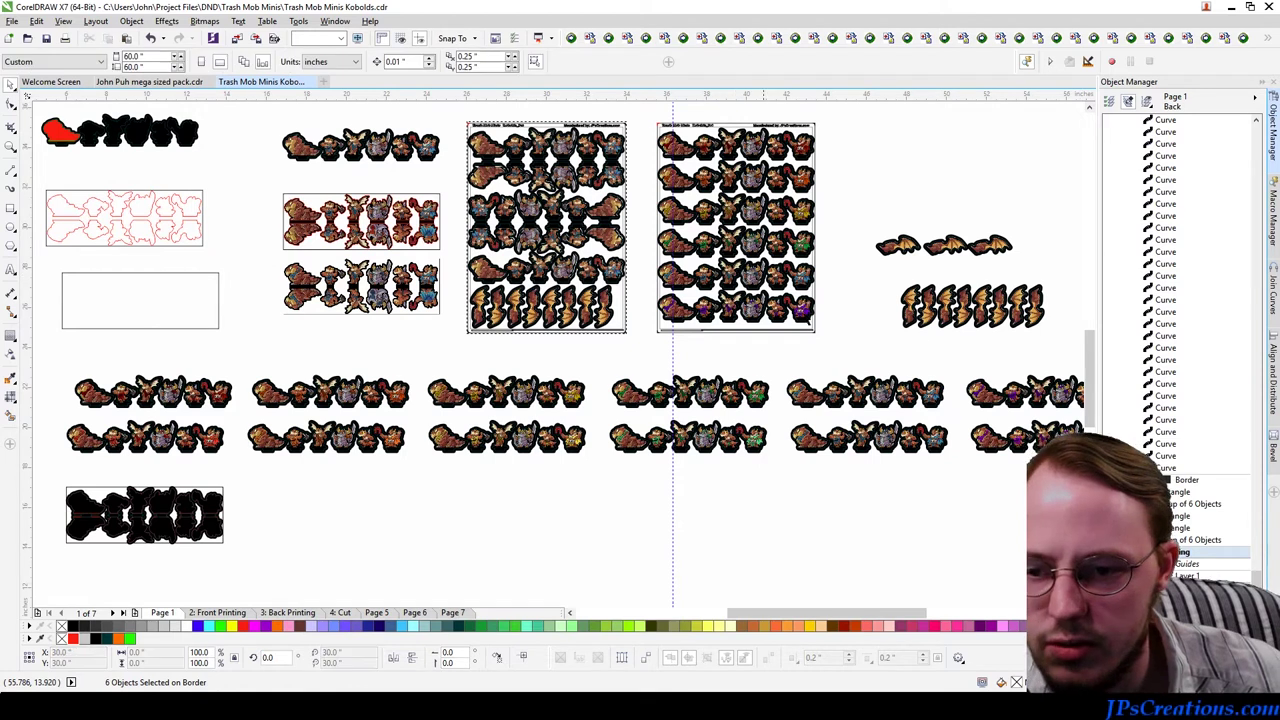
# Step: Duplicate the complete six-row kobold sheet with its border and text to the empty area below the colour sets
pyautogui.moveTo(845, 351); pyautogui.dragTo(648, 131)
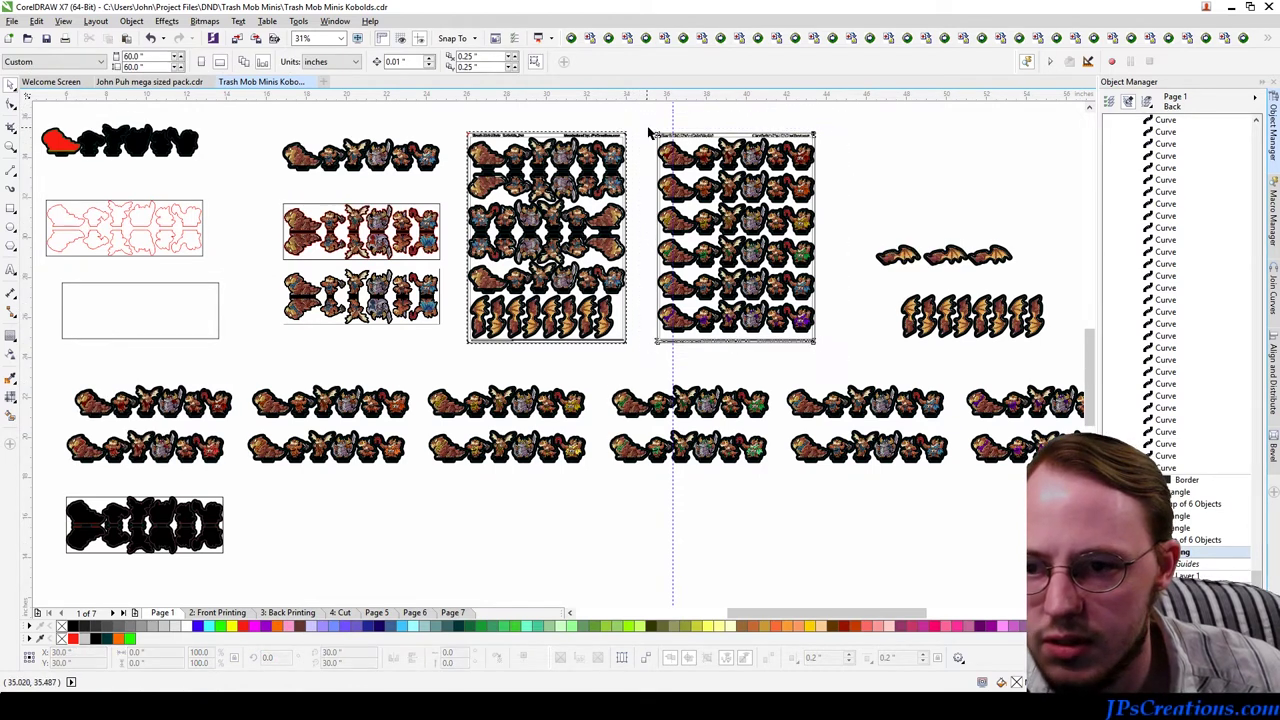
pyautogui.moveTo(700, 175); pyautogui.dragTo(751, 514)
pyautogui.press('Escape')
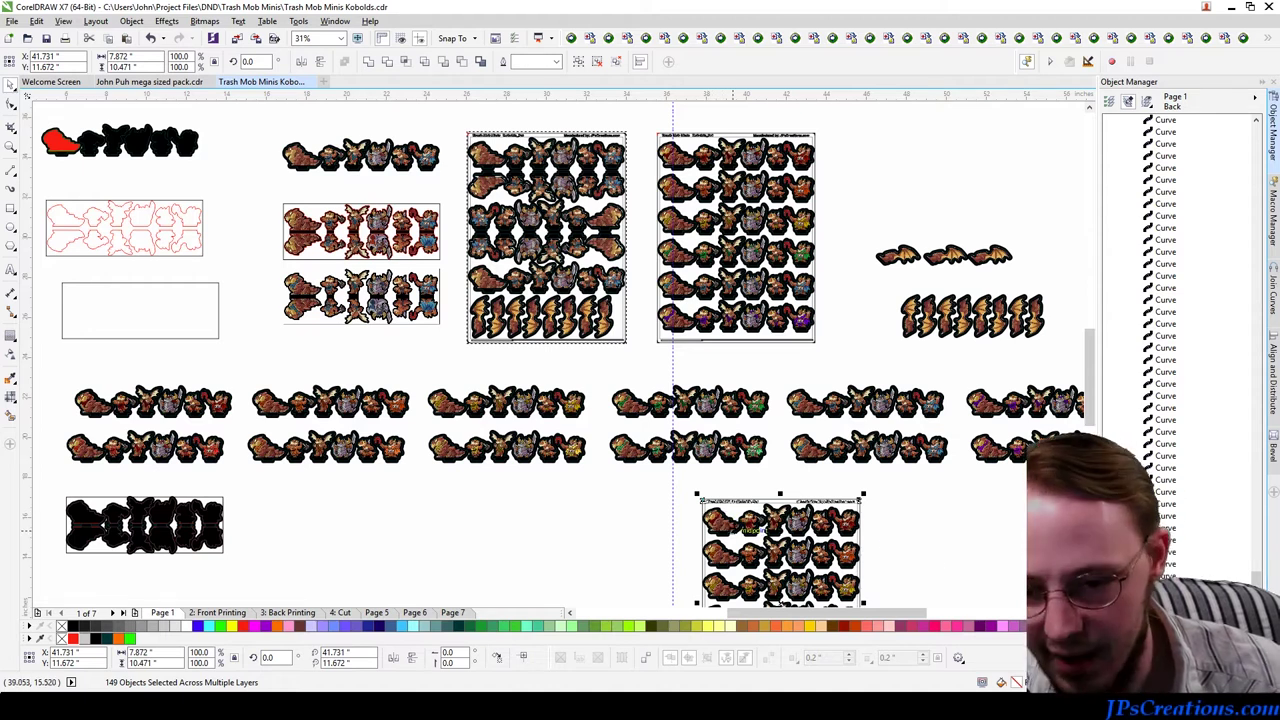
pyautogui.scroll(-1, 559, 353)
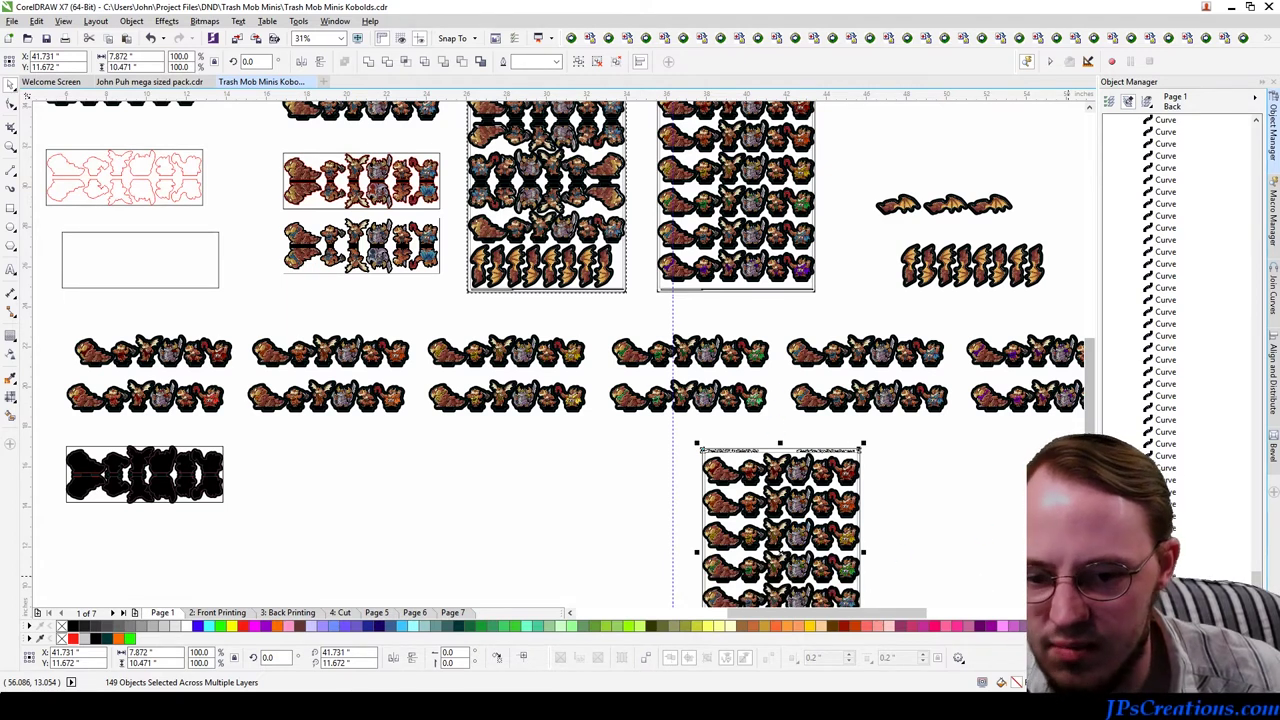
pyautogui.scroll(-3, 560, 350)
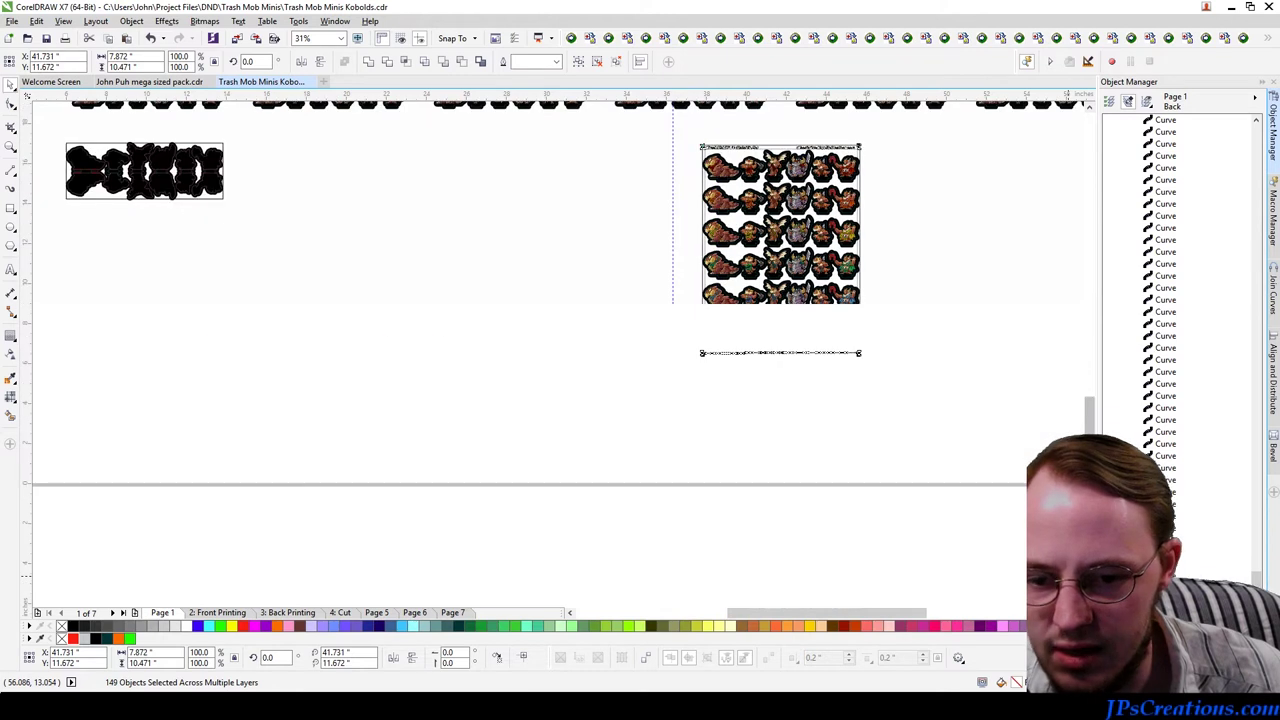
# Step: Delete all six rows of kobolds from the duplicated sheet, keeping its border and text
pyautogui.click(910, 211)
pyautogui.scroll(1, 680, 167)
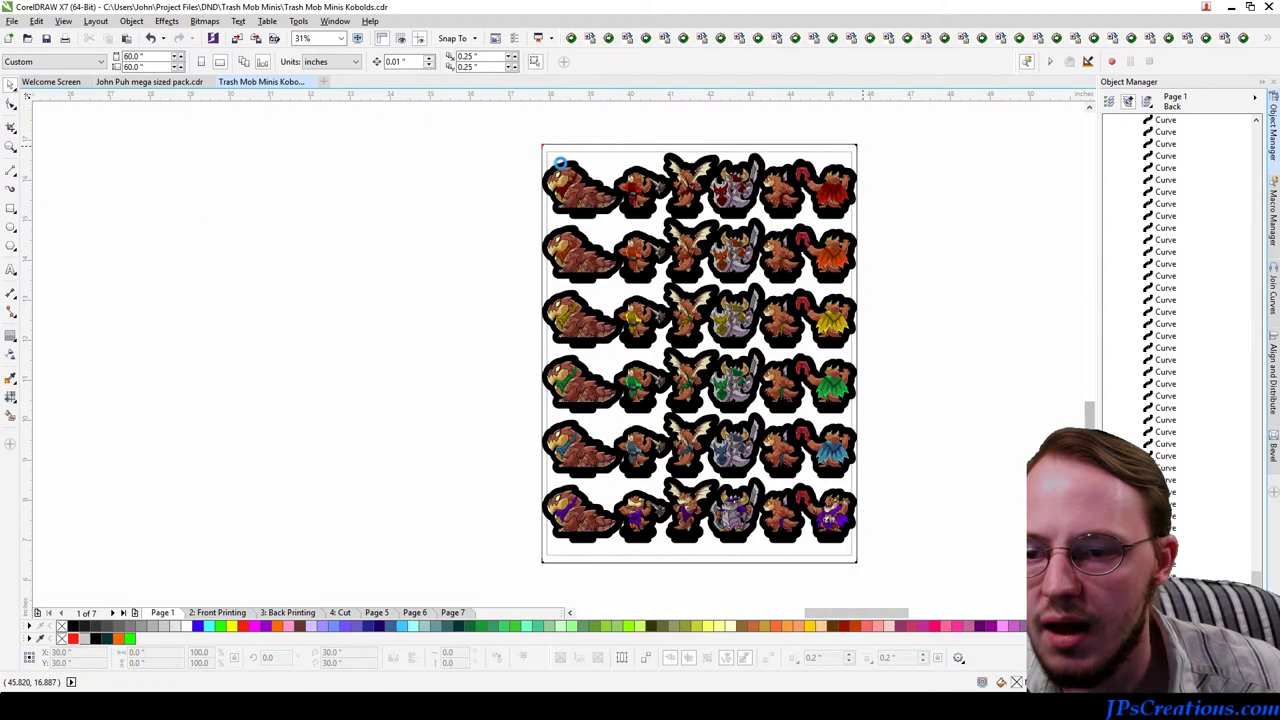
pyautogui.moveTo(524, 157); pyautogui.dragTo(909, 550)
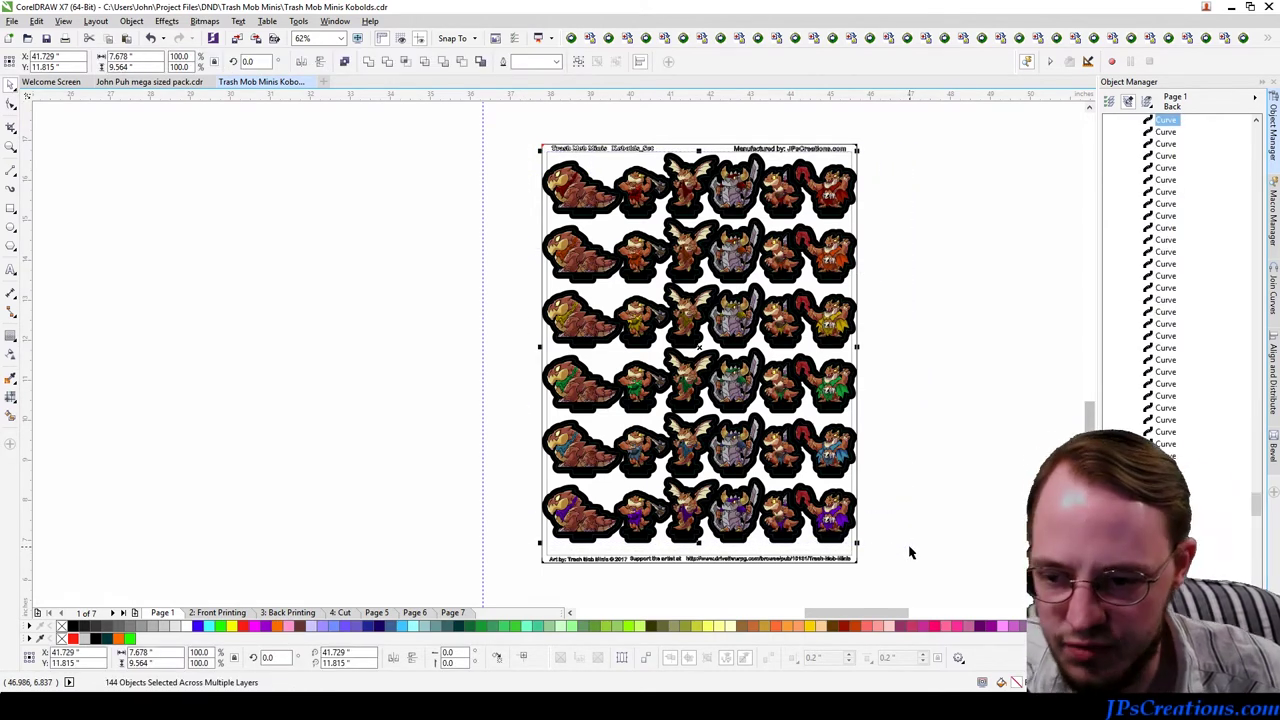
pyautogui.scroll(-1, 778, 498)
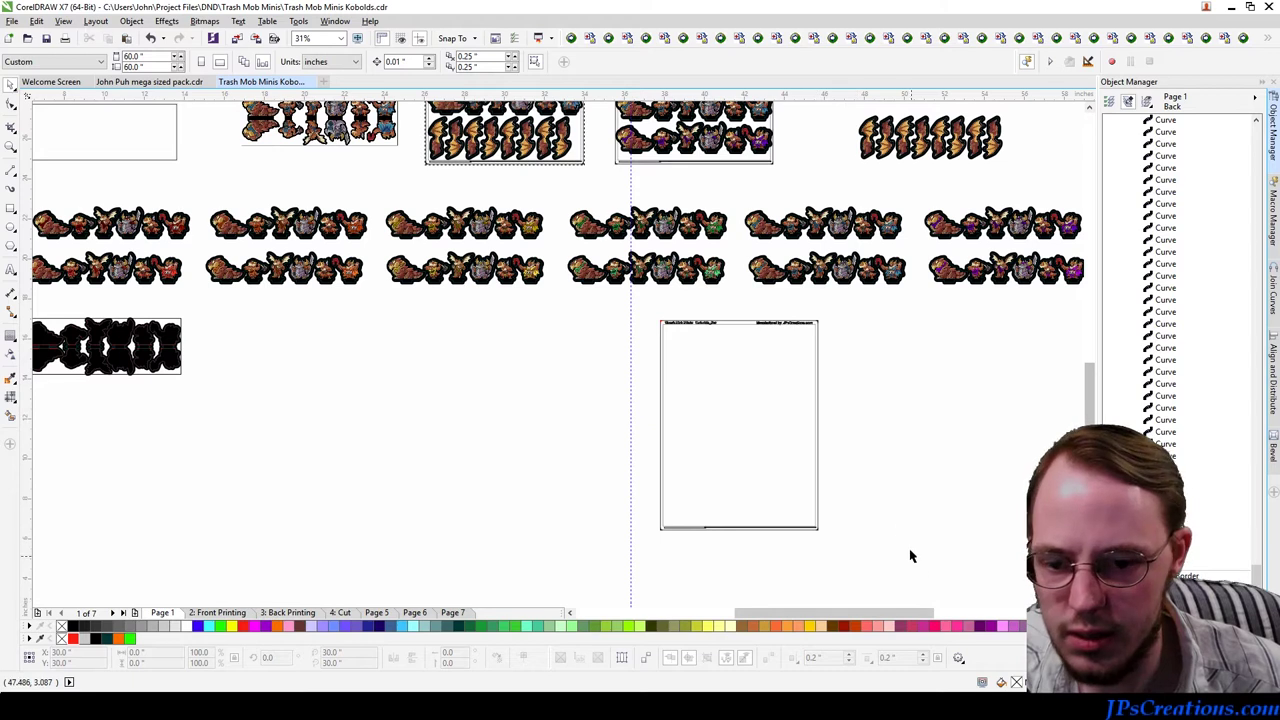
# Step: Duplicate the lower row of six colour sets near the page's bottom edge and move the vertical guideline to X 38.953 in
pyautogui.scroll(-1, 898, 530)
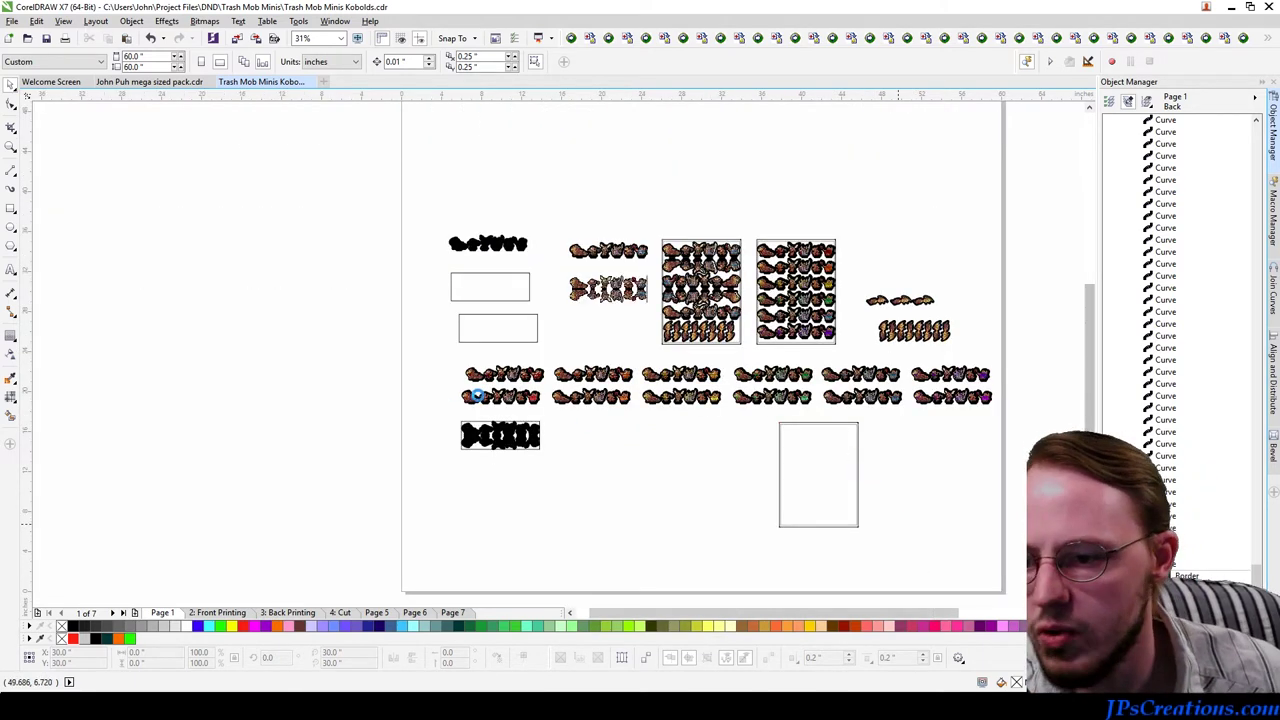
pyautogui.moveTo(448, 384); pyautogui.dragTo(971, 569)
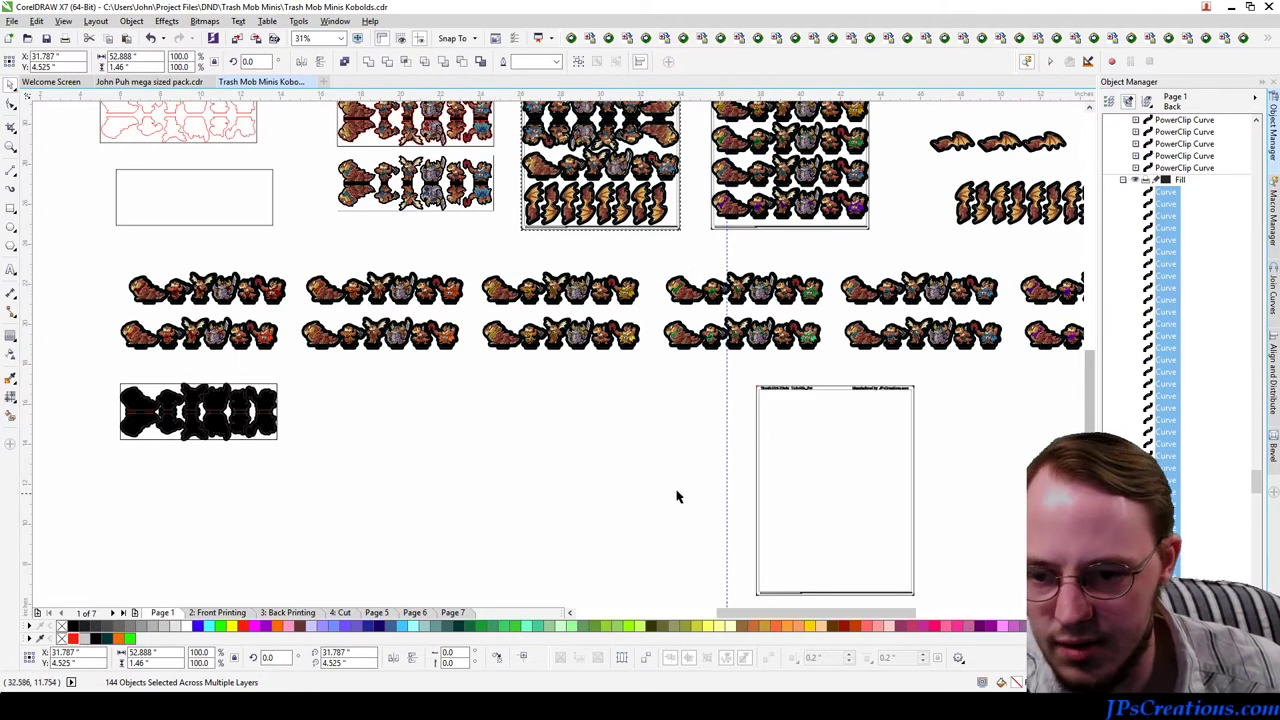
pyautogui.click(727, 500)
pyautogui.moveTo(726, 494); pyautogui.dragTo(779, 533)
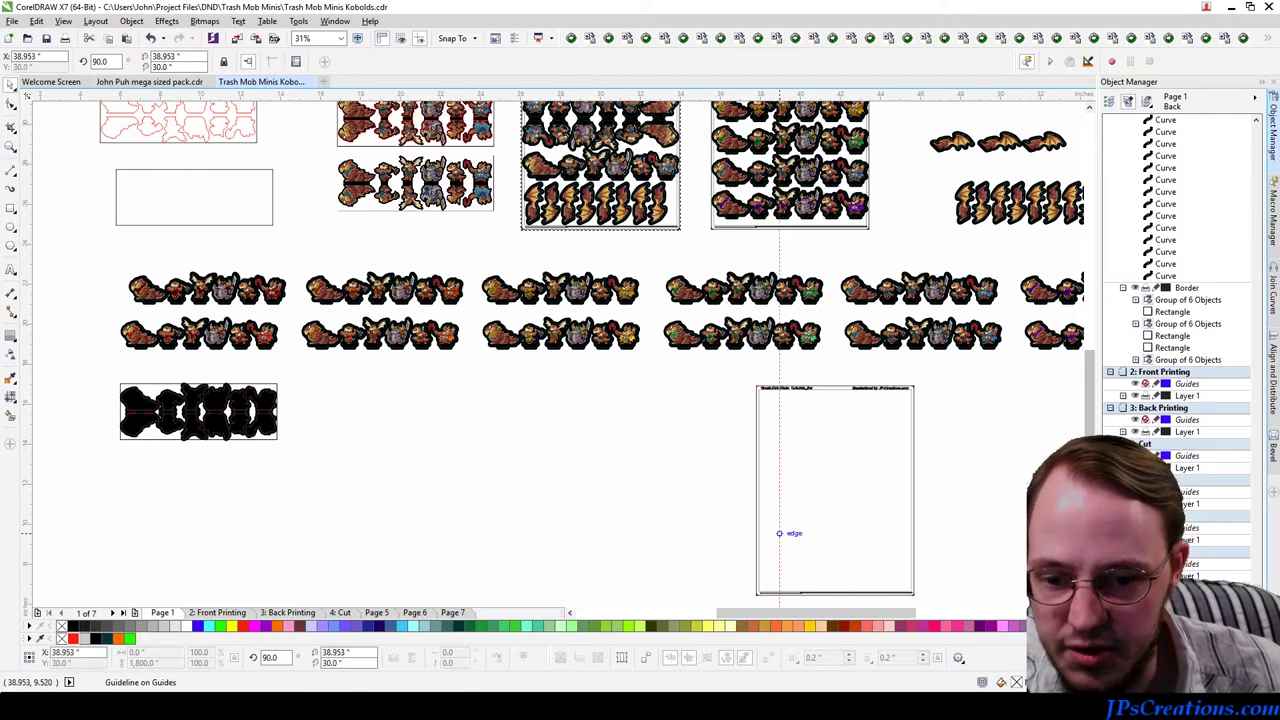
# Step: Move the duplicated red kobold set into the emptied sheet as its top row, at about X 41.792 in, Y 15.158 in
pyautogui.scroll(-3, 560, 350)
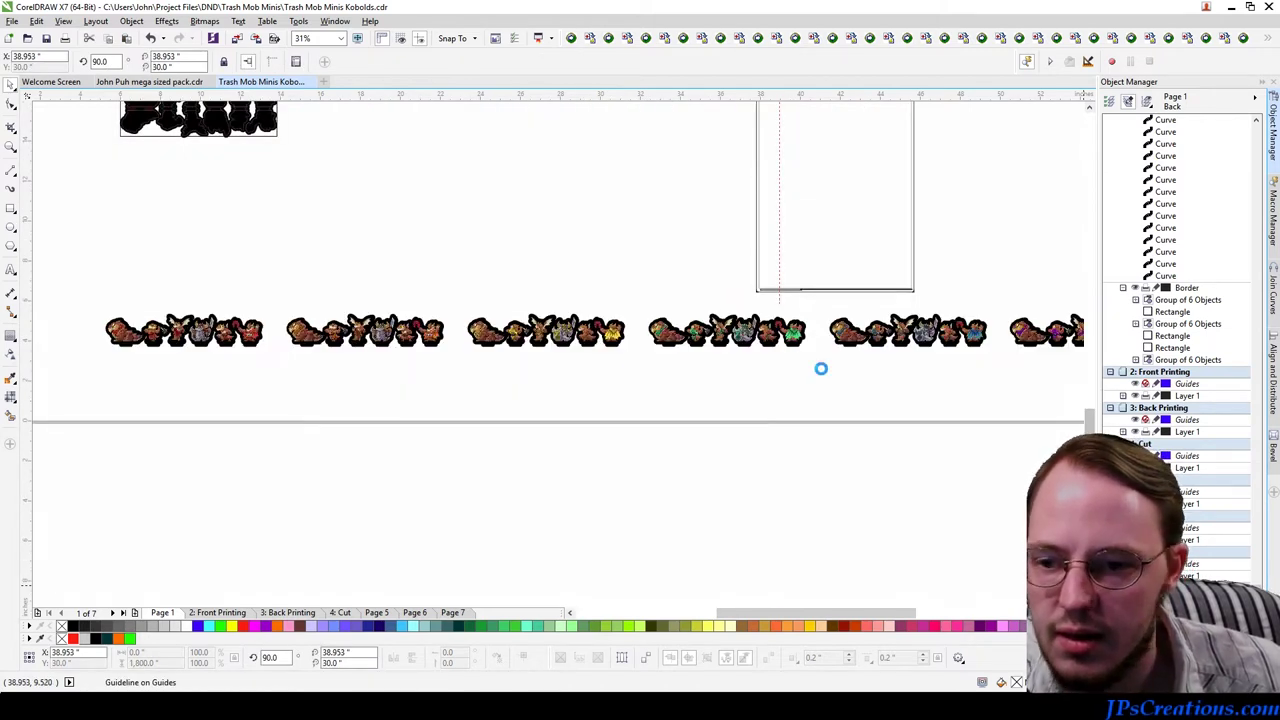
pyautogui.moveTo(82, 292); pyautogui.dragTo(266, 386)
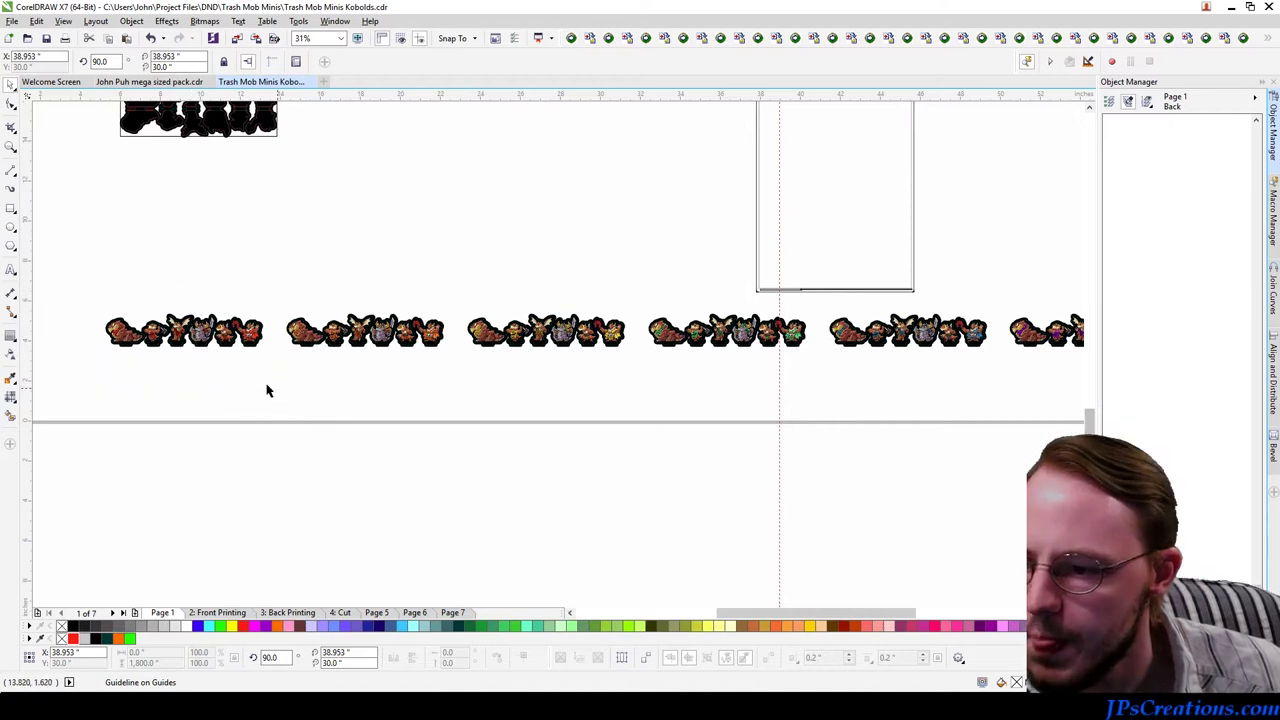
pyautogui.moveTo(372, 287); pyautogui.dragTo(854, 118)
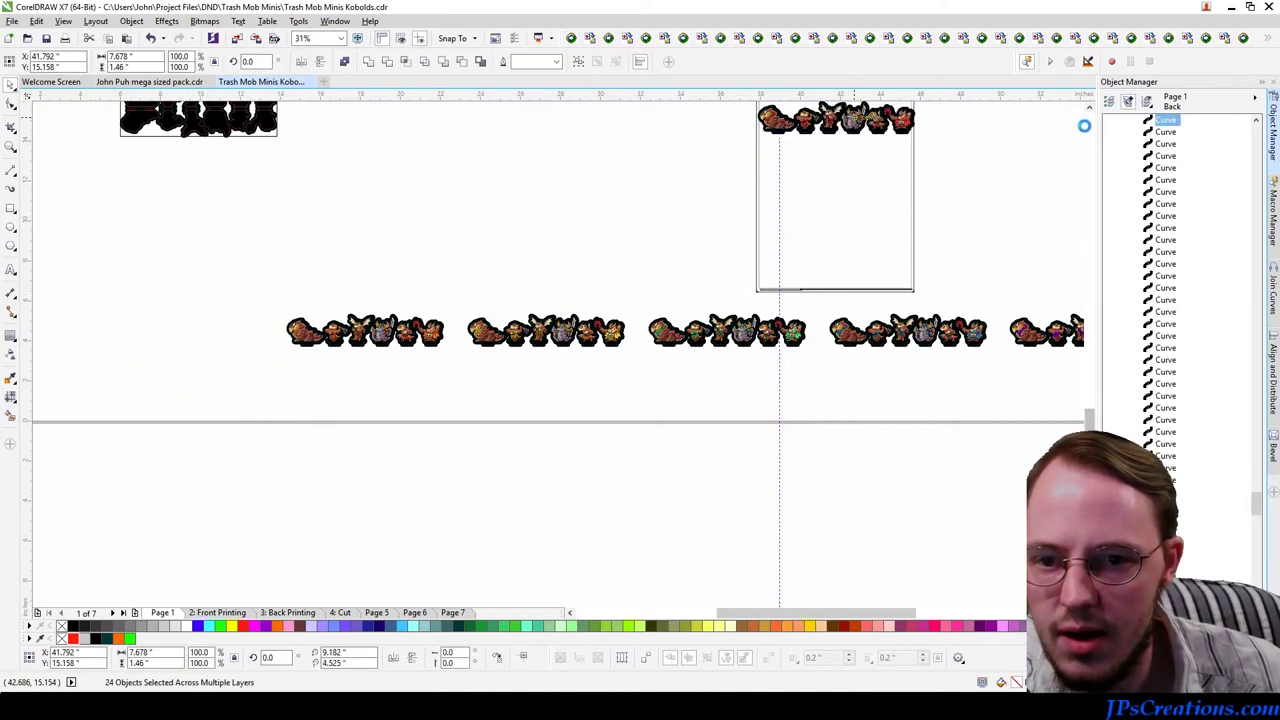
# Step: Move the duplicated orange, yellow, green, blue and purple kobold sets into a column beneath the red row on the emptied sheet
pyautogui.moveTo(237, 286); pyautogui.dragTo(460, 398)
pyautogui.moveTo(422, 334); pyautogui.dragTo(889, 170)
pyautogui.moveTo(414, 282); pyautogui.dragTo(640, 382)
pyautogui.moveTo(785, 244); pyautogui.dragTo(891, 204)
pyautogui.moveTo(604, 311); pyautogui.dragTo(903, 262)
pyautogui.moveTo(815, 321); pyautogui.dragTo(992, 382)
pyautogui.moveTo(965, 337); pyautogui.dragTo(736, 360)
pyautogui.hscroll(3, 991, 302)
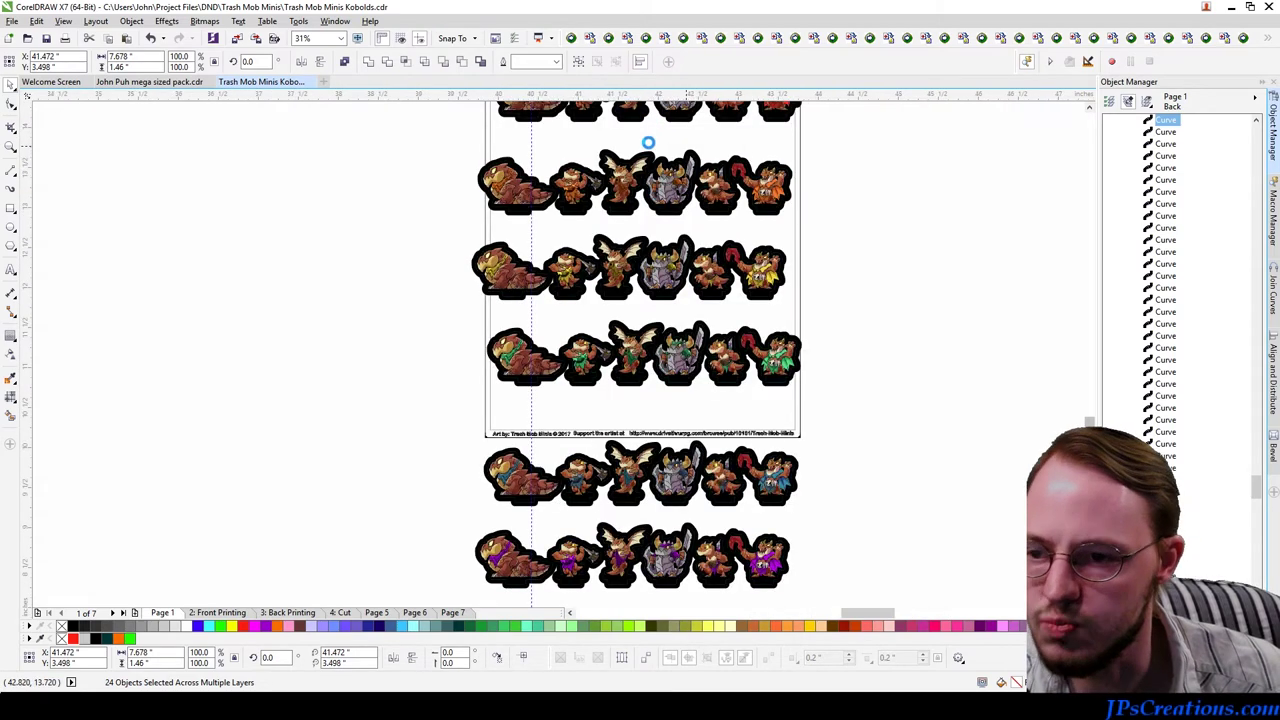
# Step: Move the red kobold row up to just below the sheet's header text, at X 41.725 in, Y 15.882 in
pyautogui.scroll(1, 648, 143)
pyautogui.scroll(1, 757, 447)
pyautogui.click(1089, 108)
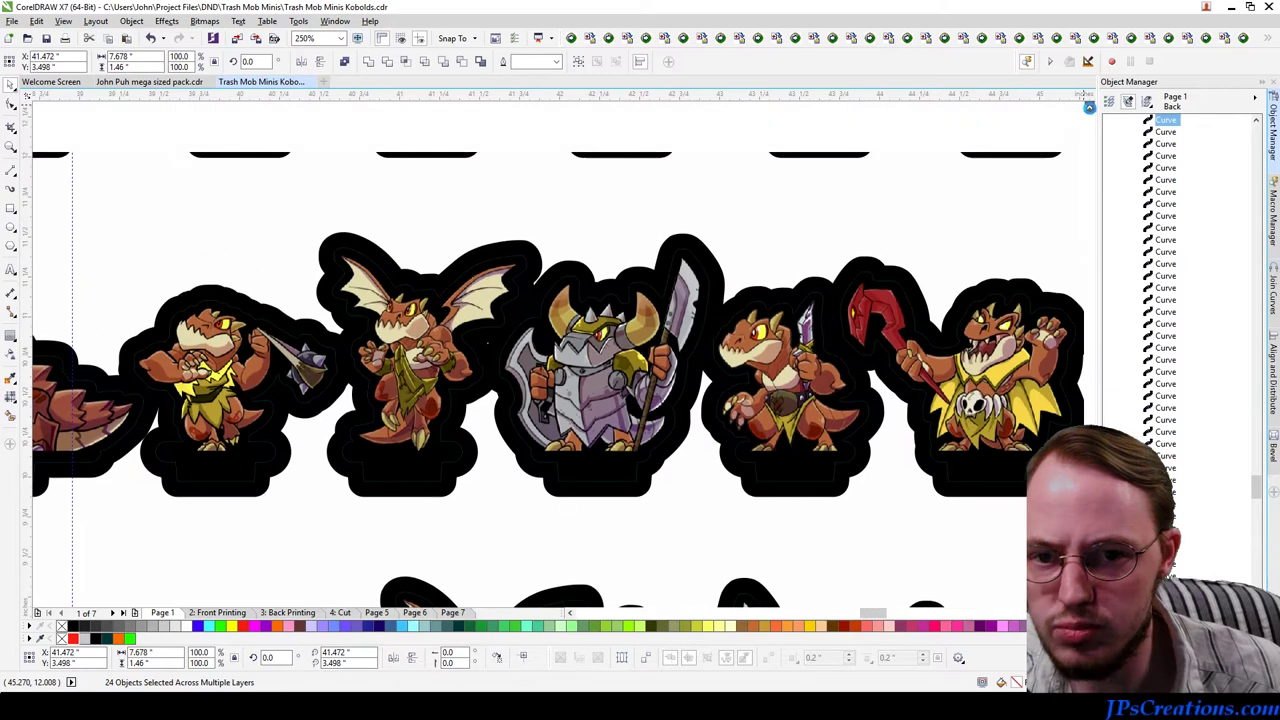
pyautogui.scroll(1, 788, 299)
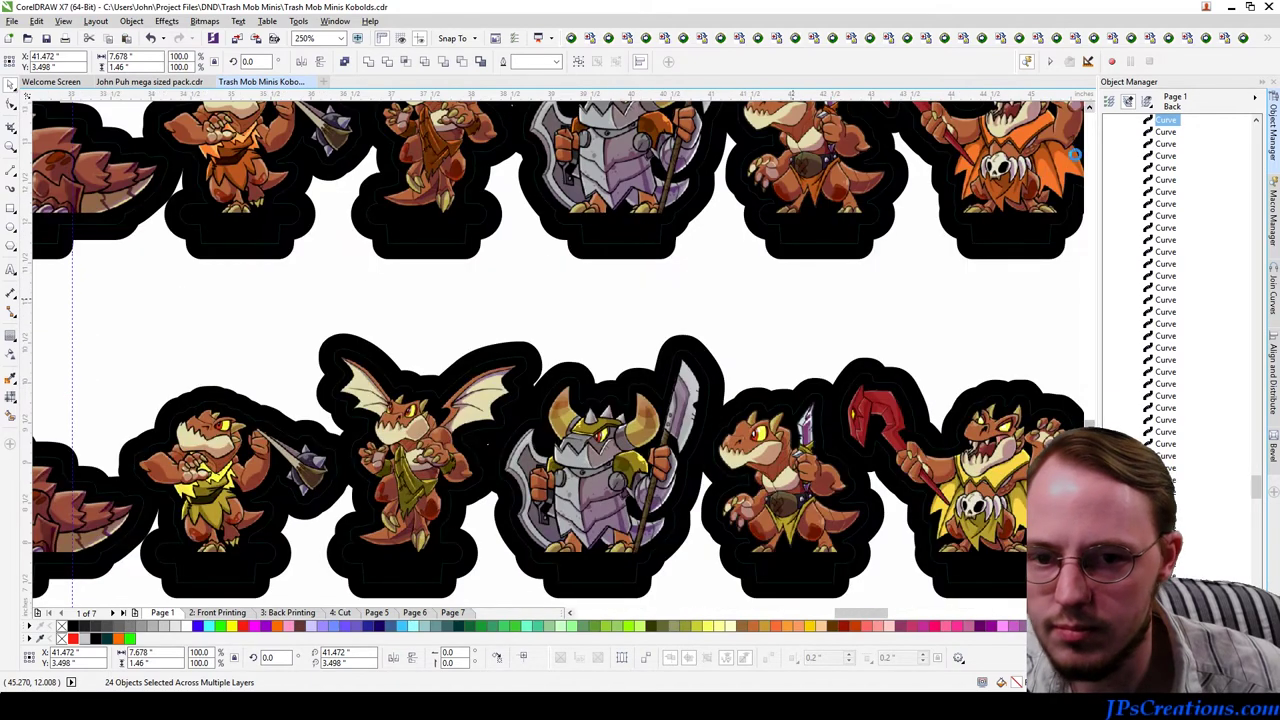
pyautogui.scroll(-2, 1028, 166)
pyautogui.scroll(3, 1072, 187)
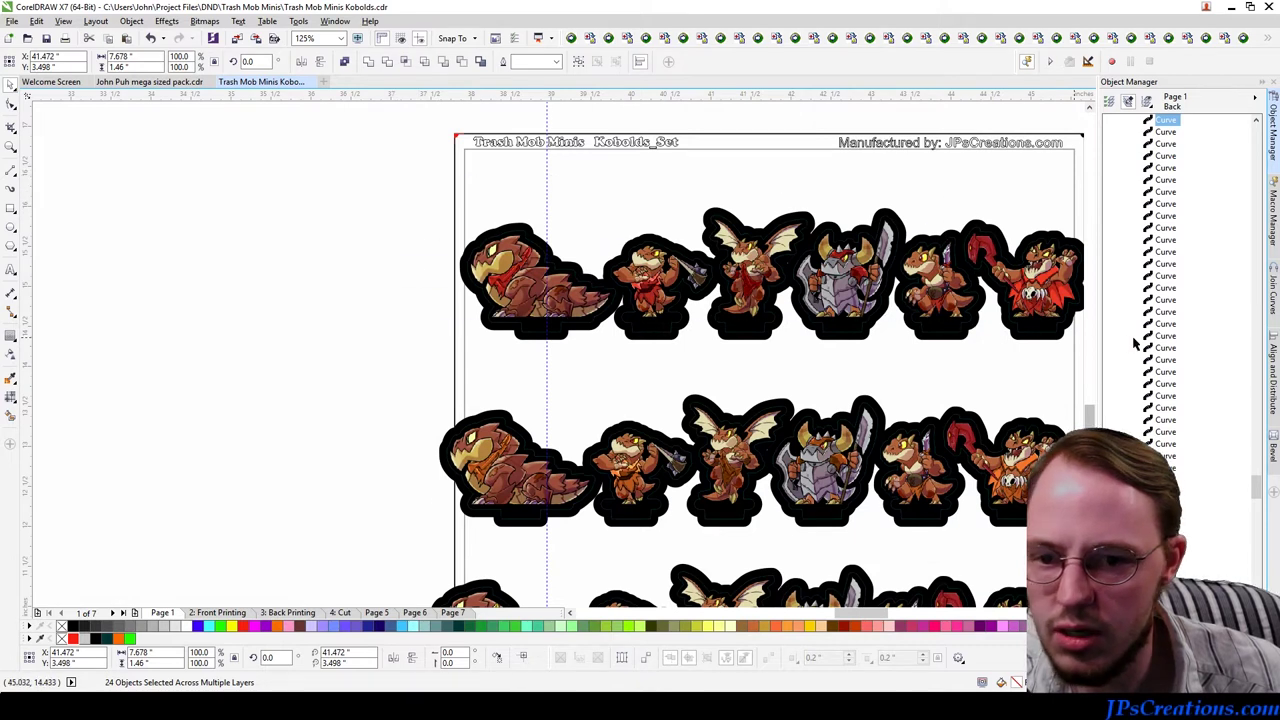
pyautogui.hscroll(2, 941, 336)
pyautogui.moveTo(941, 336); pyautogui.dragTo(977, 337)
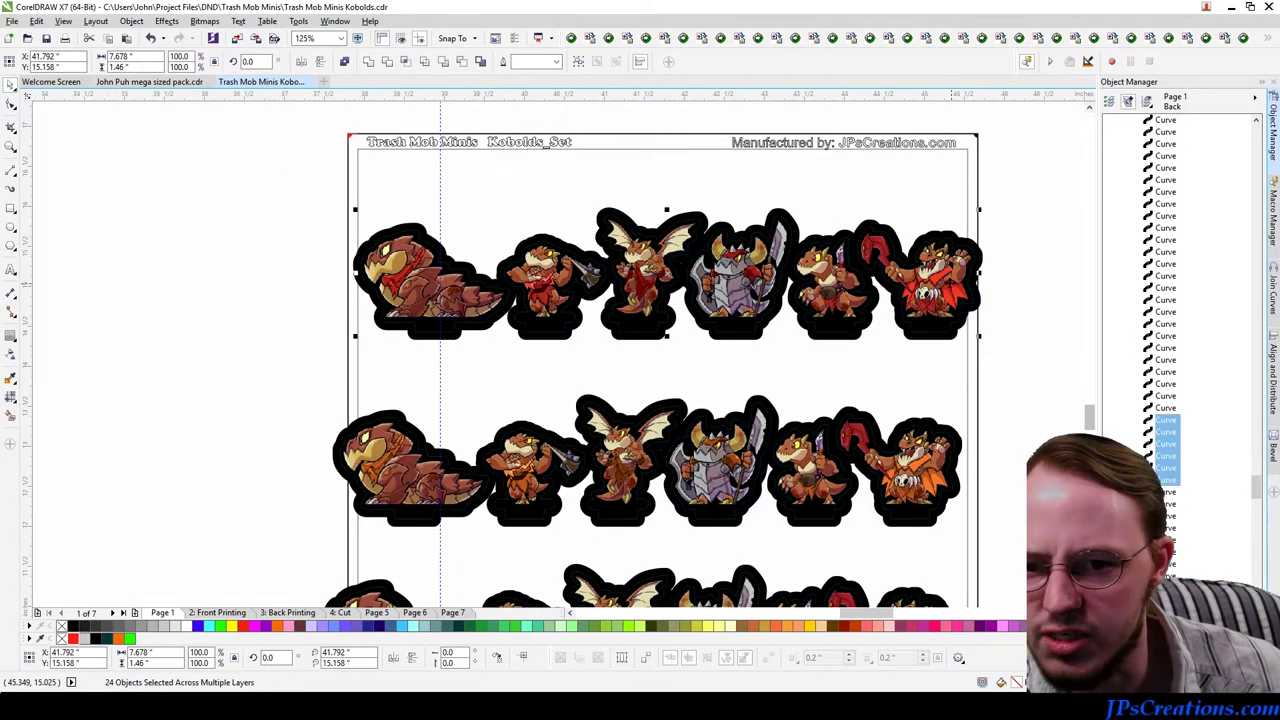
pyautogui.moveTo(948, 284); pyautogui.dragTo(942, 220)
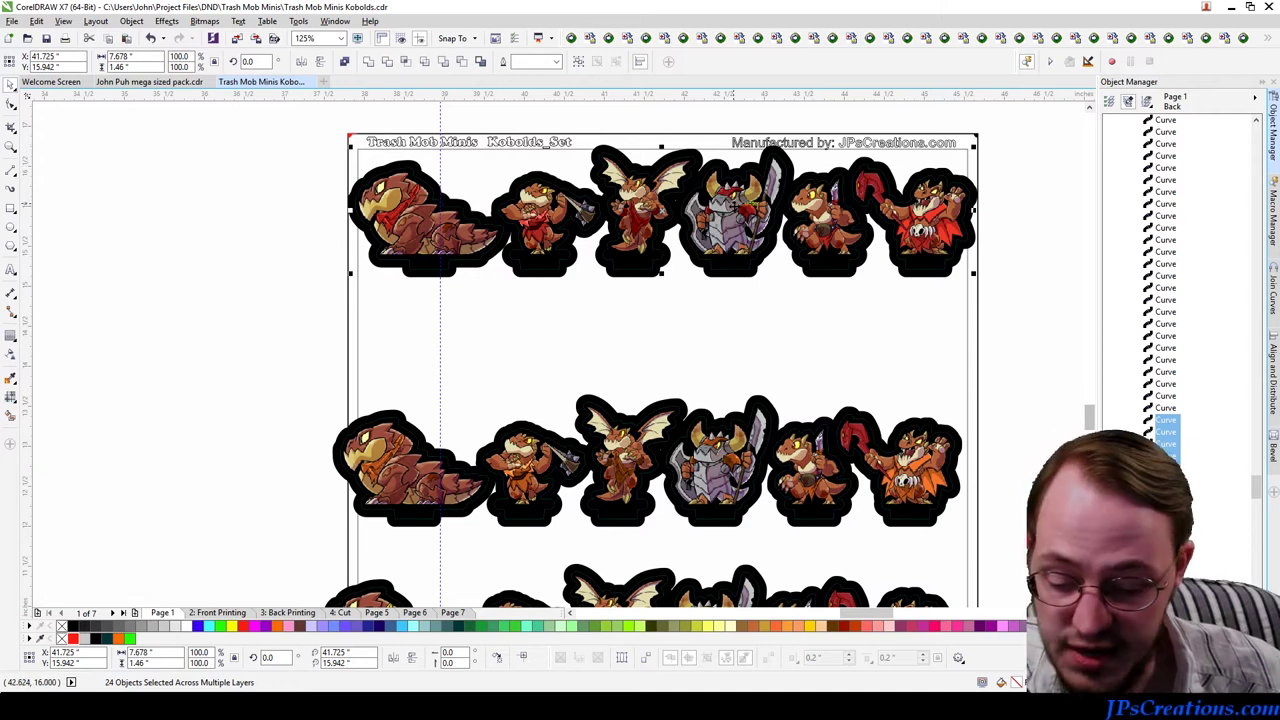
pyautogui.press('Down')
pyautogui.press('Down')
pyautogui.press('Down')
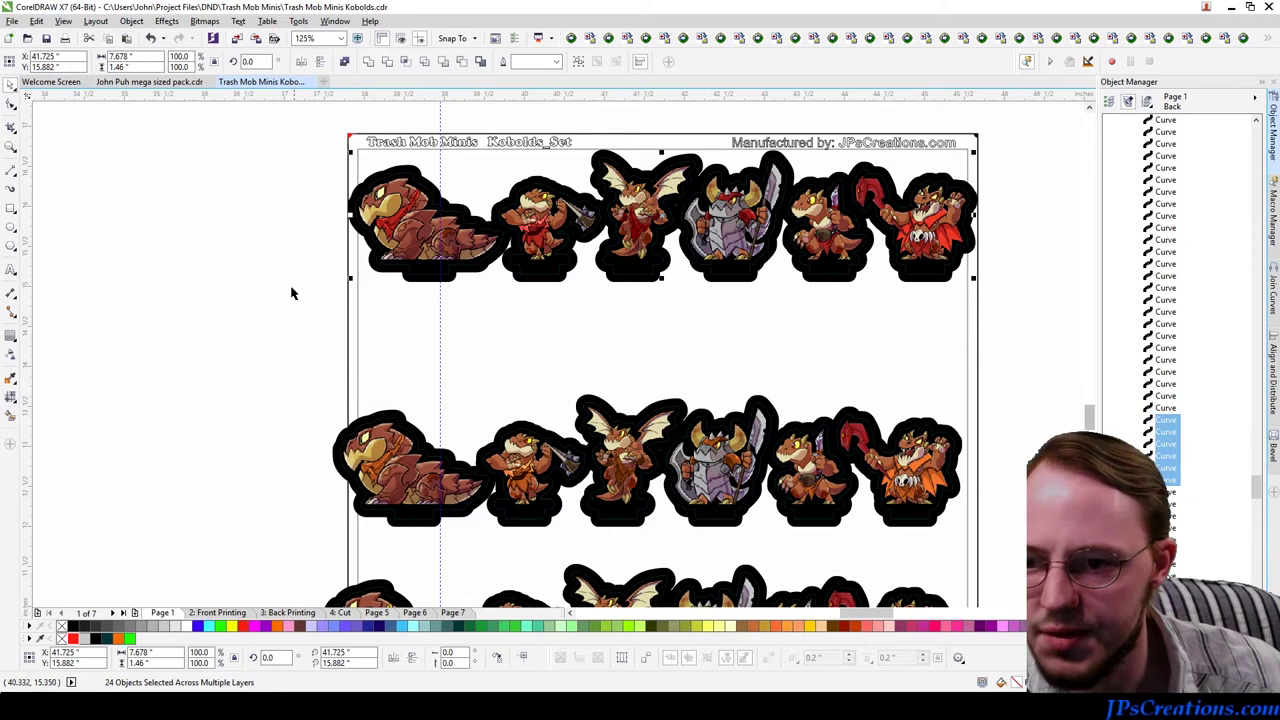
# Step: Move the vertical guideline to X 38.571 in and align the orange row to it under the red row, at X 41.725 in, Y 14.221 in
pyautogui.moveTo(439, 287); pyautogui.dragTo(410, 276)
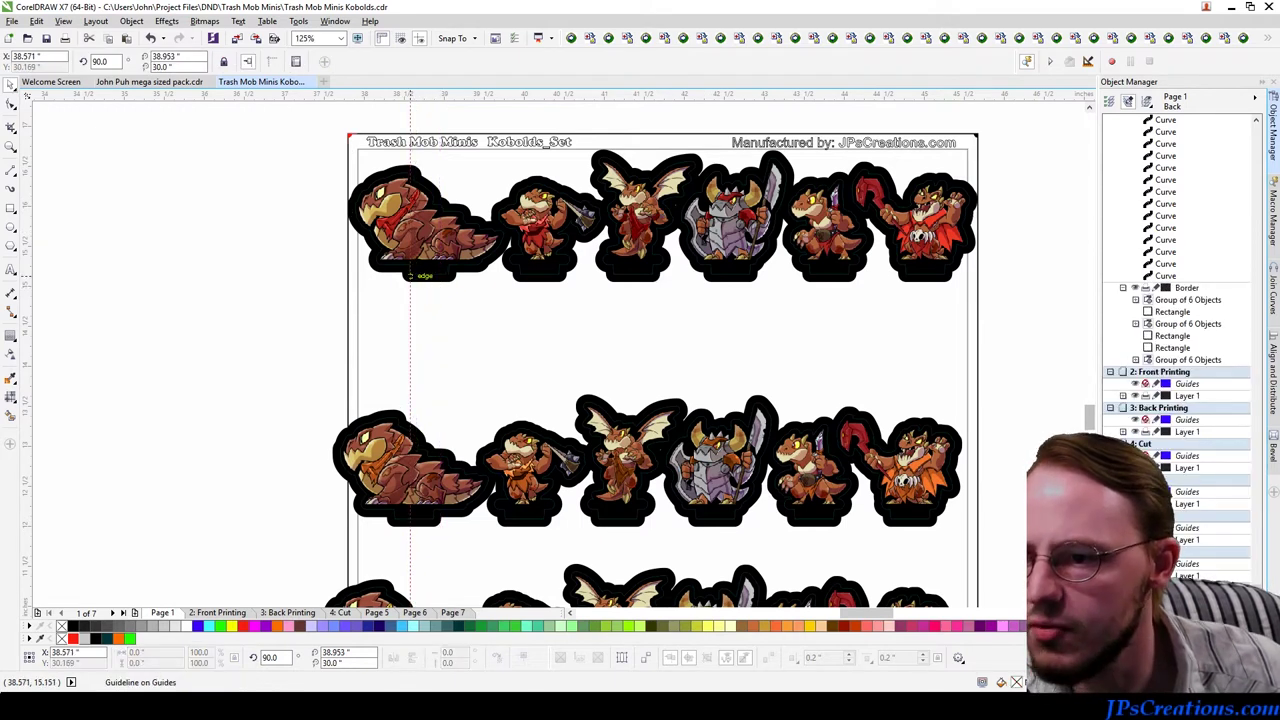
pyautogui.moveTo(206, 332); pyautogui.dragTo(1058, 525)
pyautogui.moveTo(364, 492); pyautogui.dragTo(951, 524)
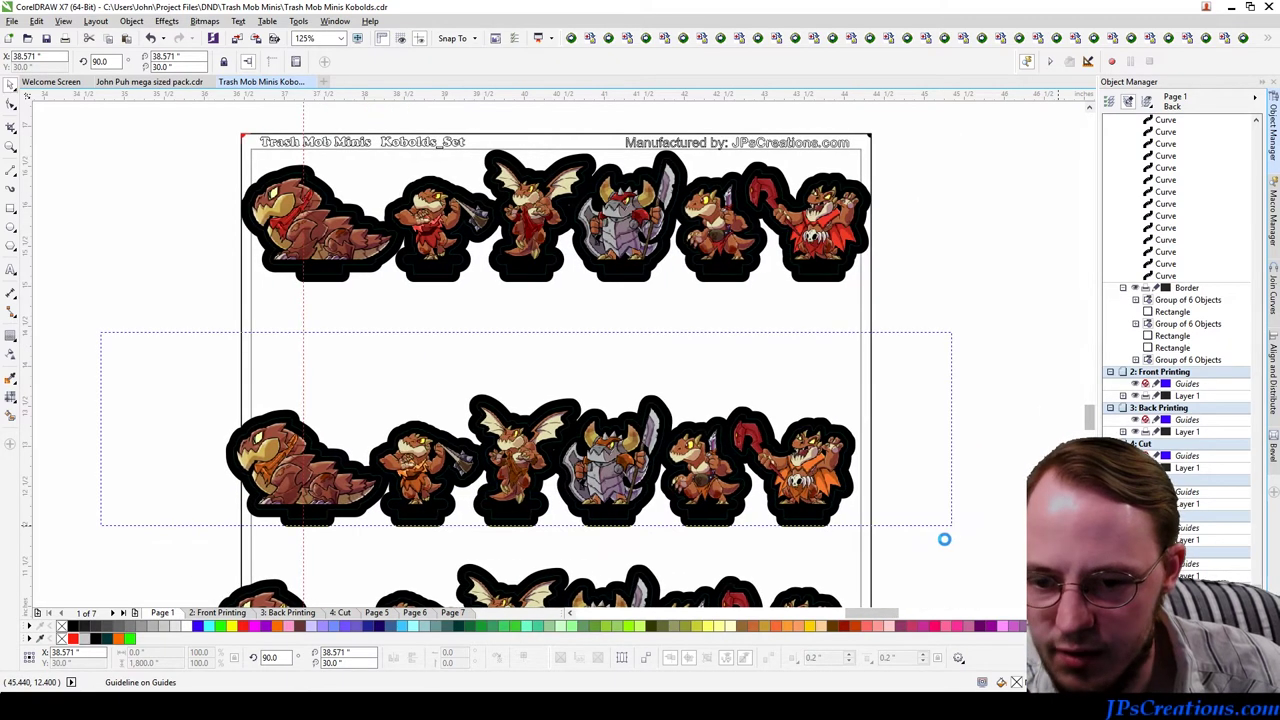
pyautogui.moveTo(961, 567); pyautogui.dragTo(961, 567)
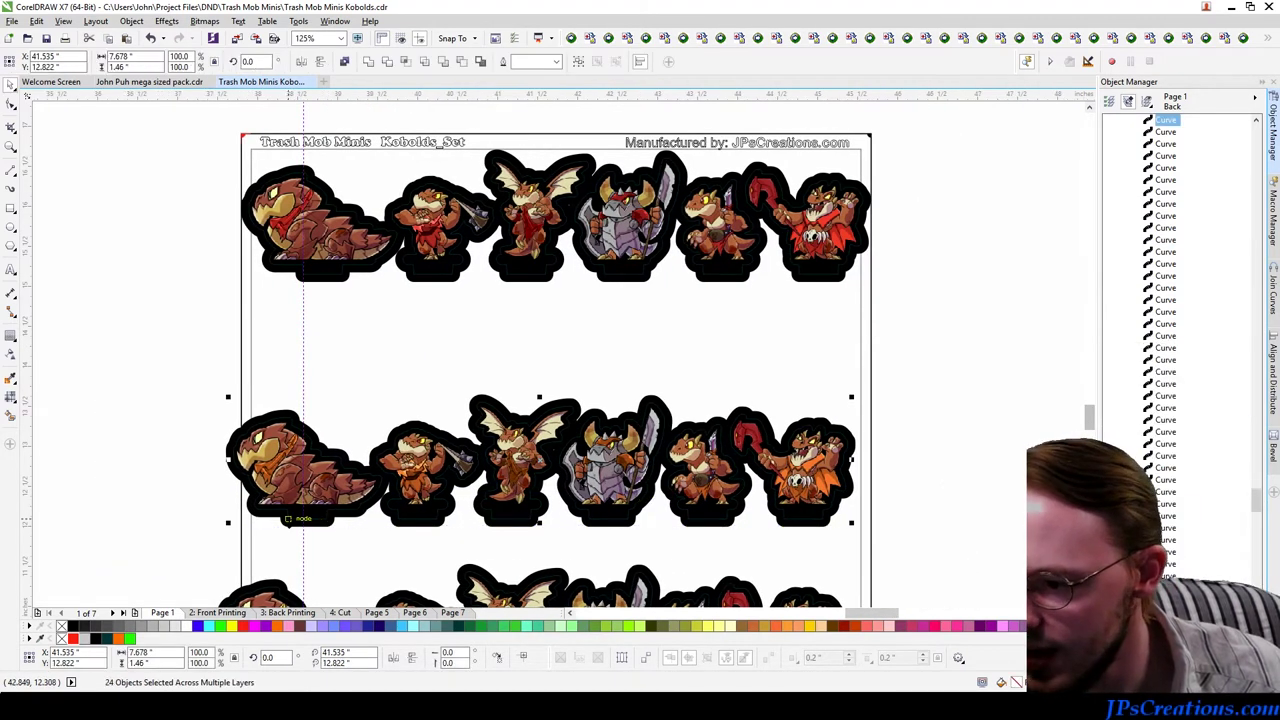
pyautogui.moveTo(288, 518); pyautogui.dragTo(303, 408)
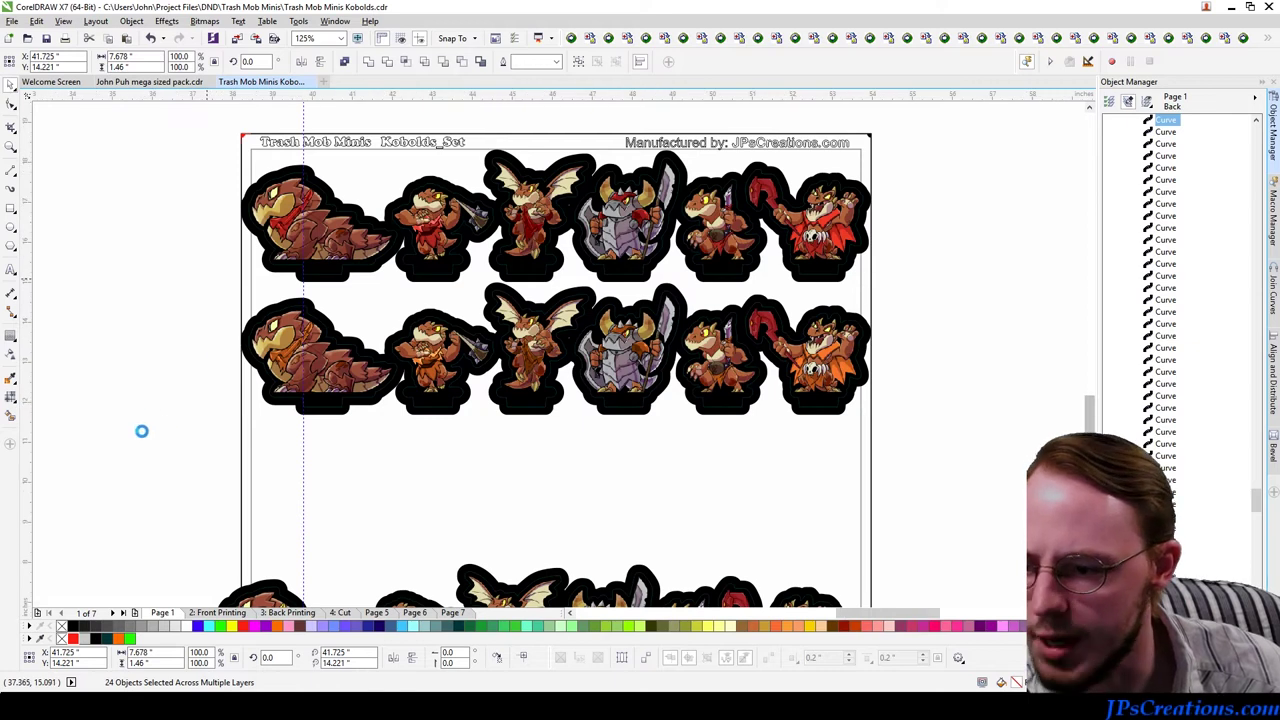
# Step: Align the yellow kobold row to the guideline and place it directly under the orange row, at X 41.725 in, Y 12.603 in
pyautogui.moveTo(600, 511); pyautogui.dragTo(181, 405)
pyautogui.scroll(1, 186, 415)
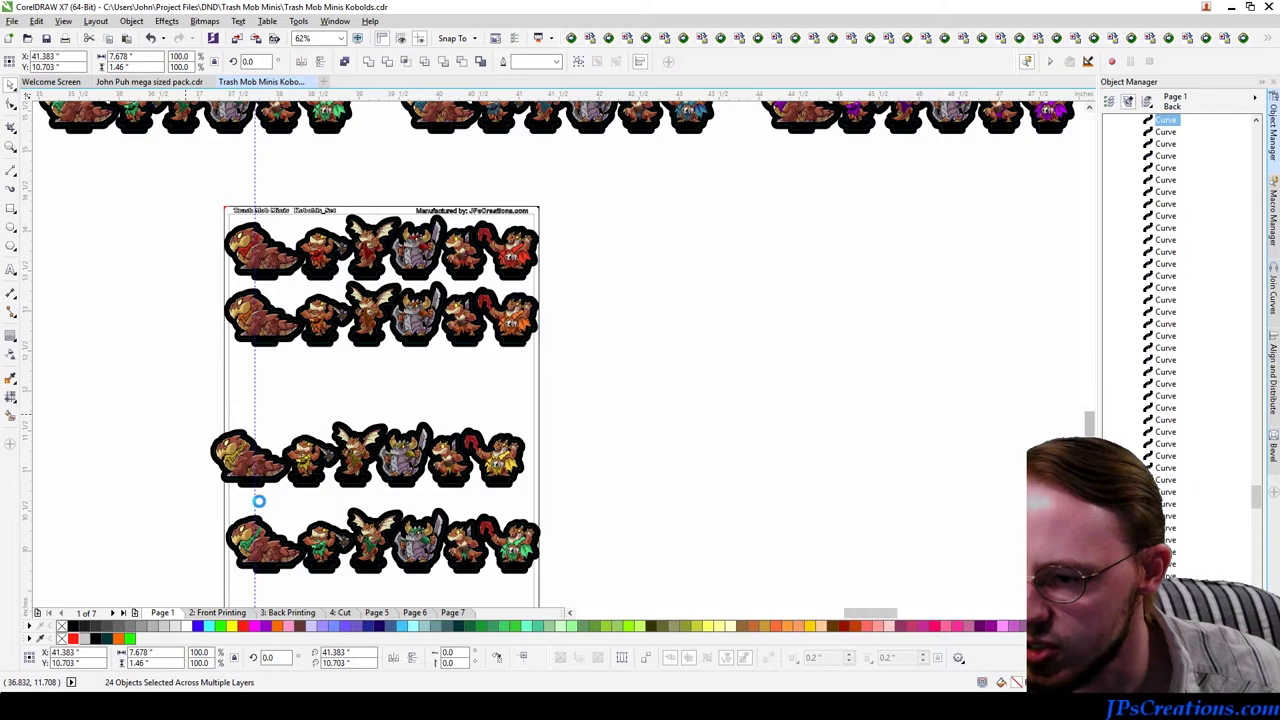
pyautogui.scroll(4, 258, 501)
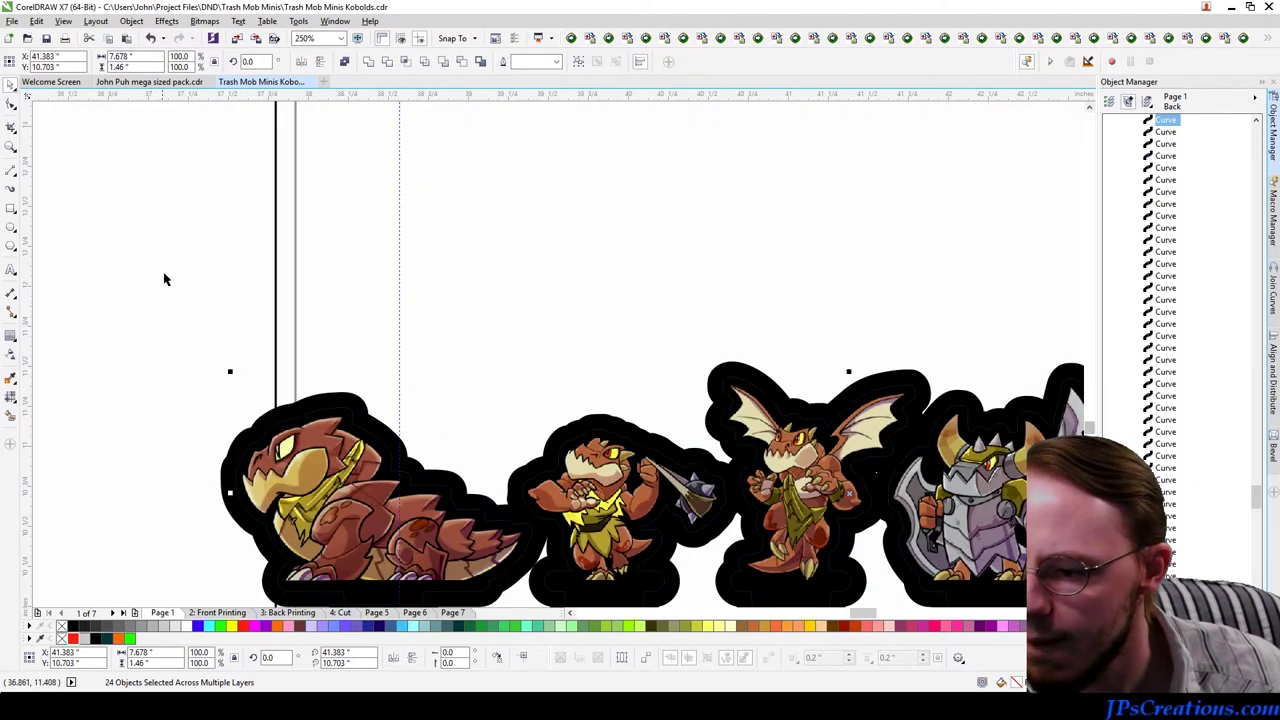
pyautogui.click(1089, 602)
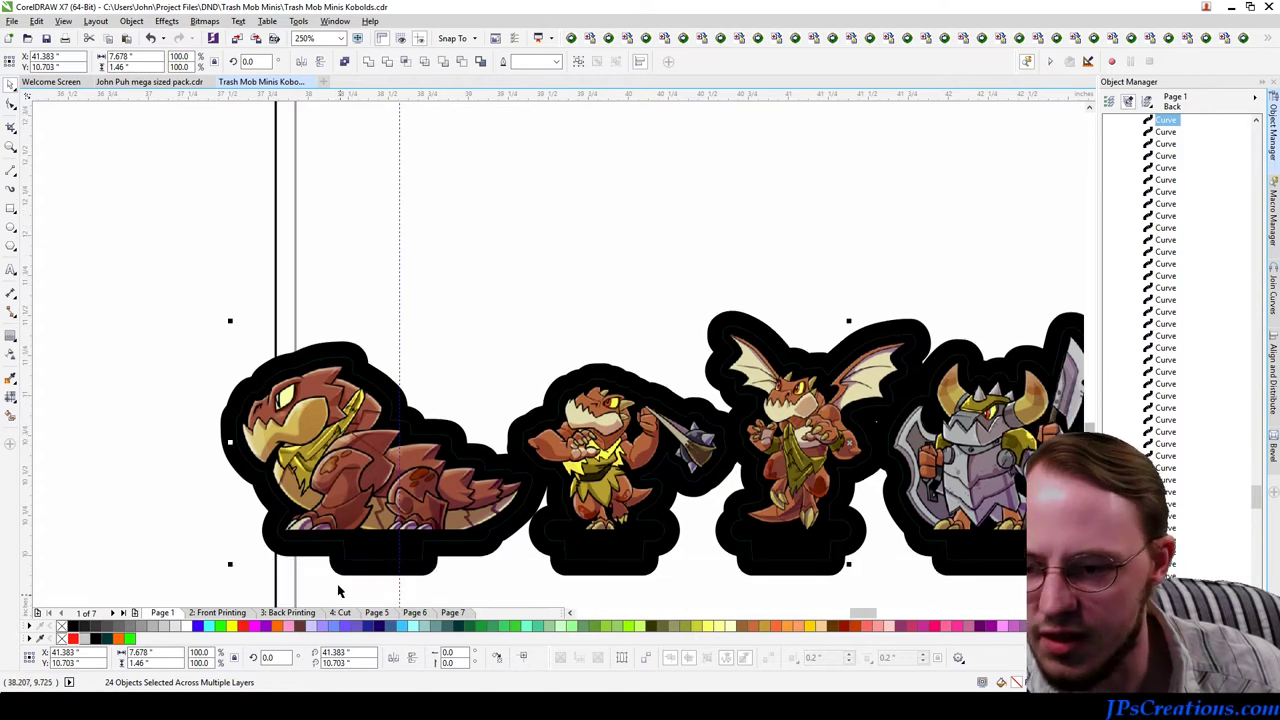
pyautogui.moveTo(345, 560); pyautogui.dragTo(401, 321)
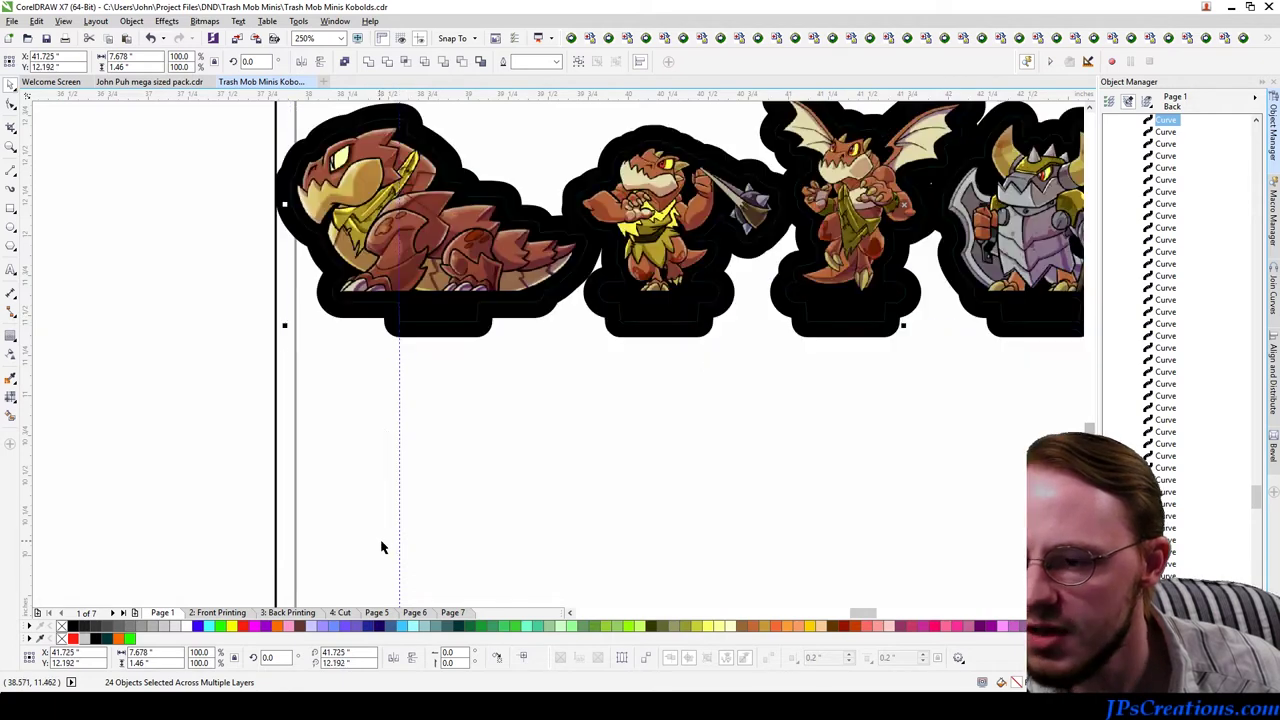
pyautogui.scroll(-2, 473, 312)
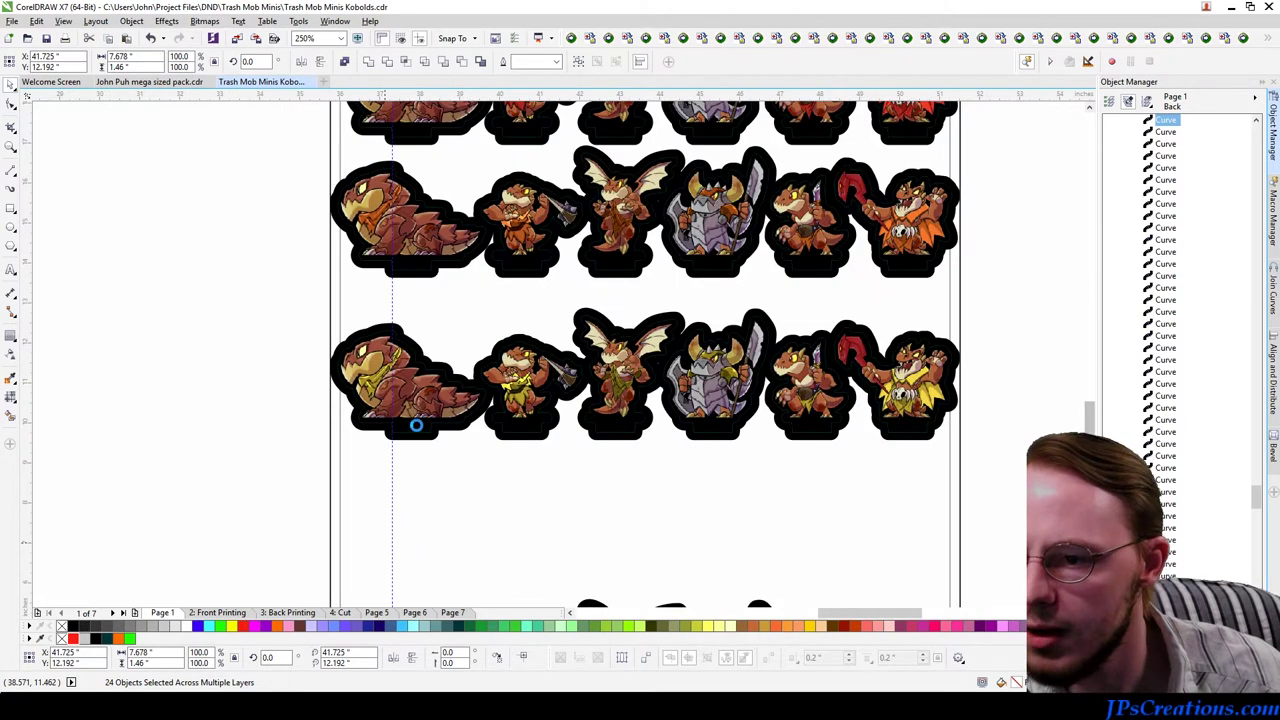
pyautogui.scroll(-2, 414, 450)
pyautogui.scroll(2, 461, 362)
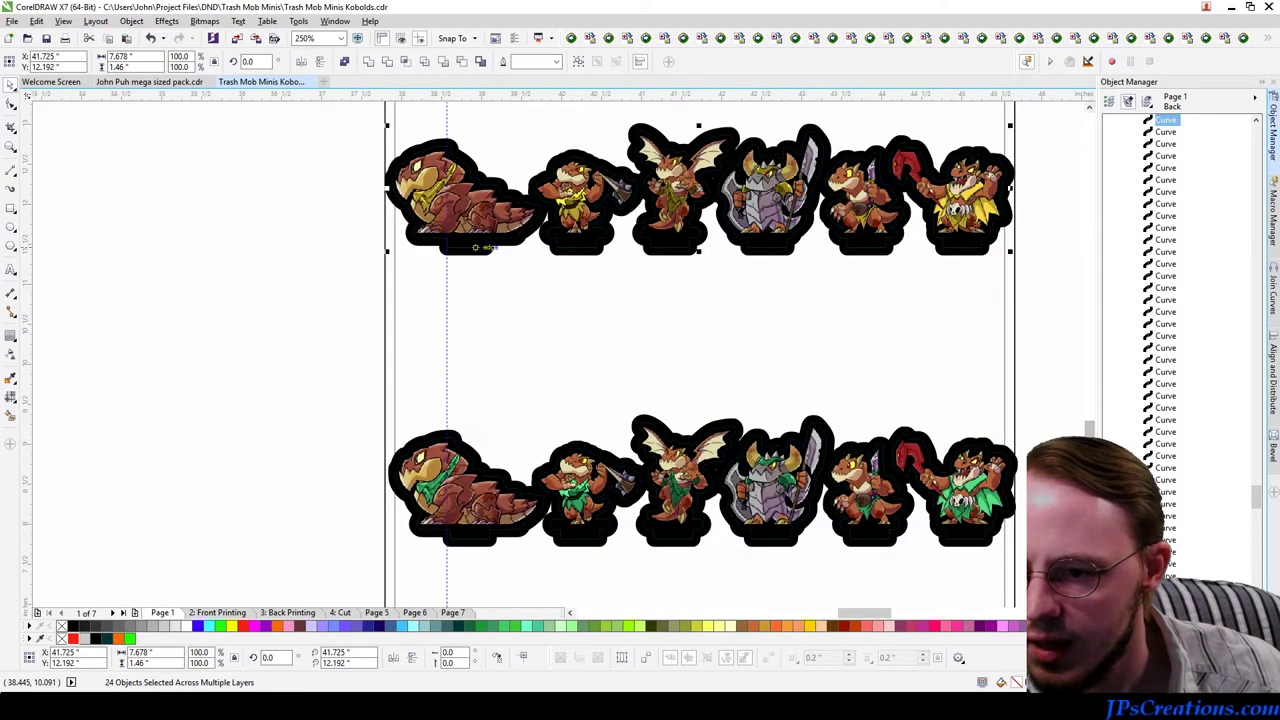
pyautogui.moveTo(489, 218); pyautogui.dragTo(490, 185)
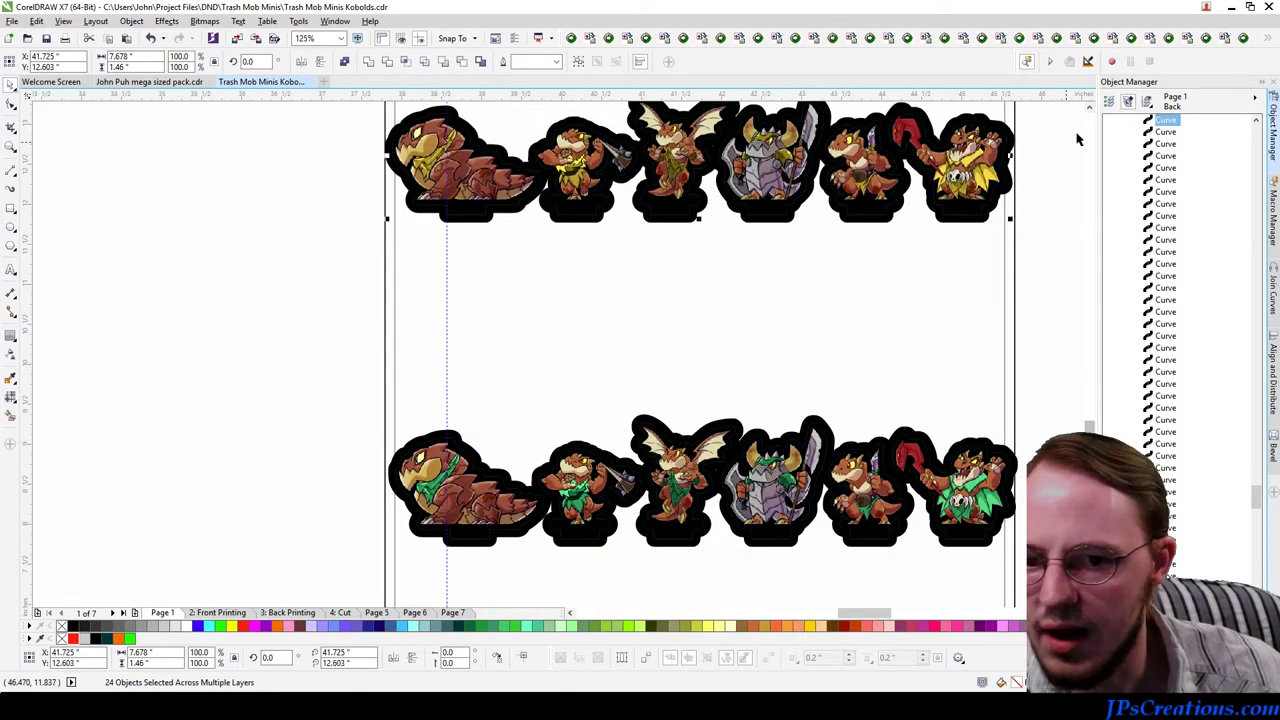
pyautogui.scroll(3, 988, 177)
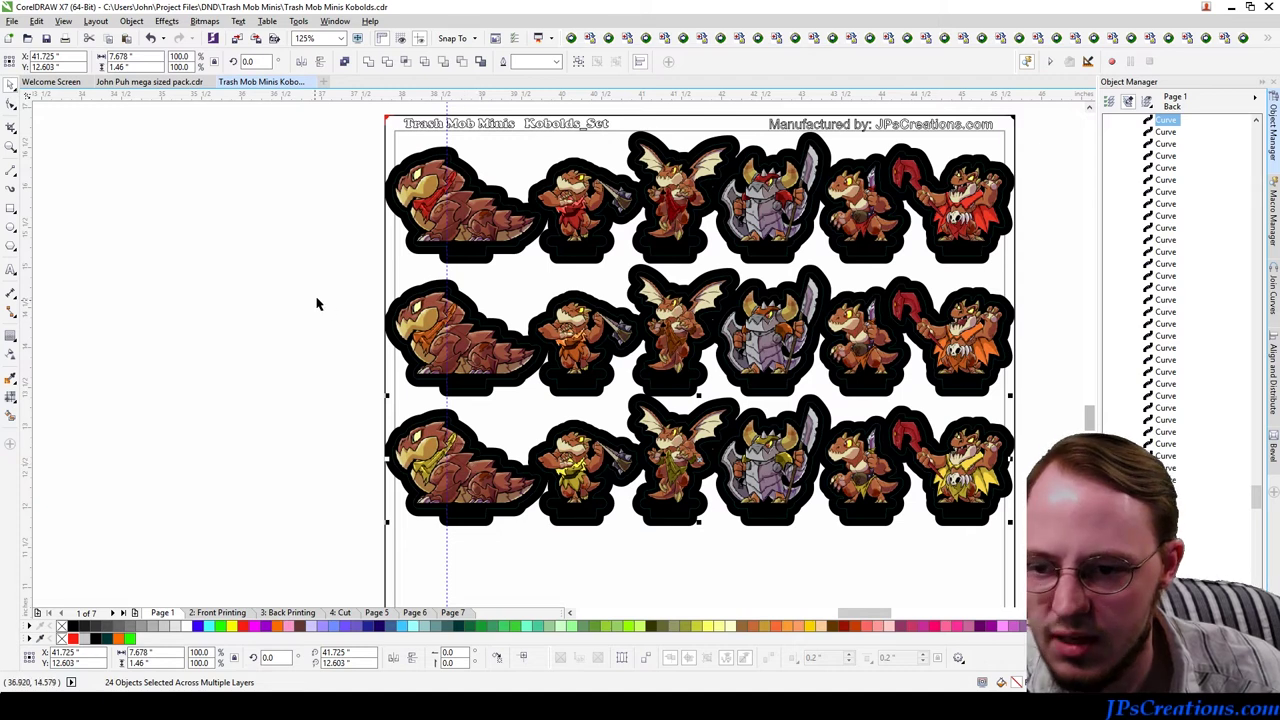
# Step: Place the green kobold row directly under the yellow row, at X 41.725 in, Y 10.992 in
pyautogui.scroll(-2, 326, 431)
pyautogui.moveTo(296, 455); pyautogui.dragTo(714, 586)
pyautogui.moveTo(476, 487); pyautogui.dragTo(387, 469)
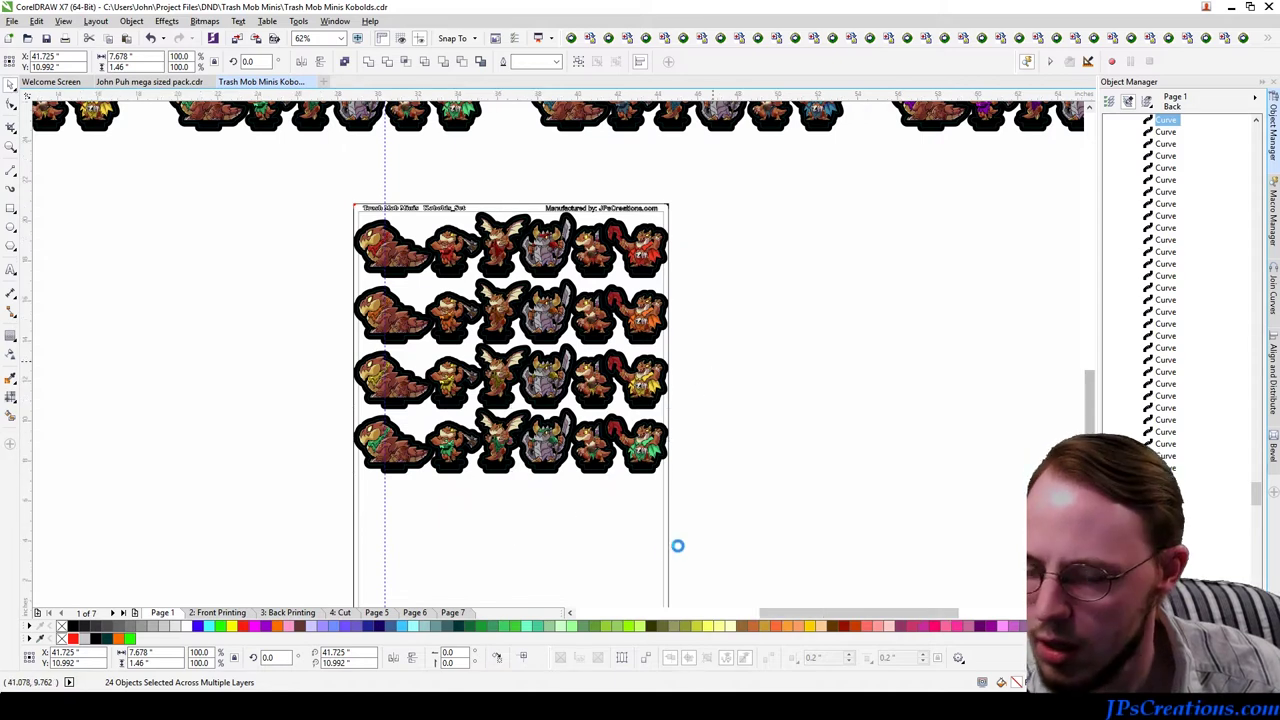
# Step: Move the blue and purple kobold rows up together so the blue row sits directly under the green row, aligned to the guideline
pyautogui.scroll(-2, 660, 560)
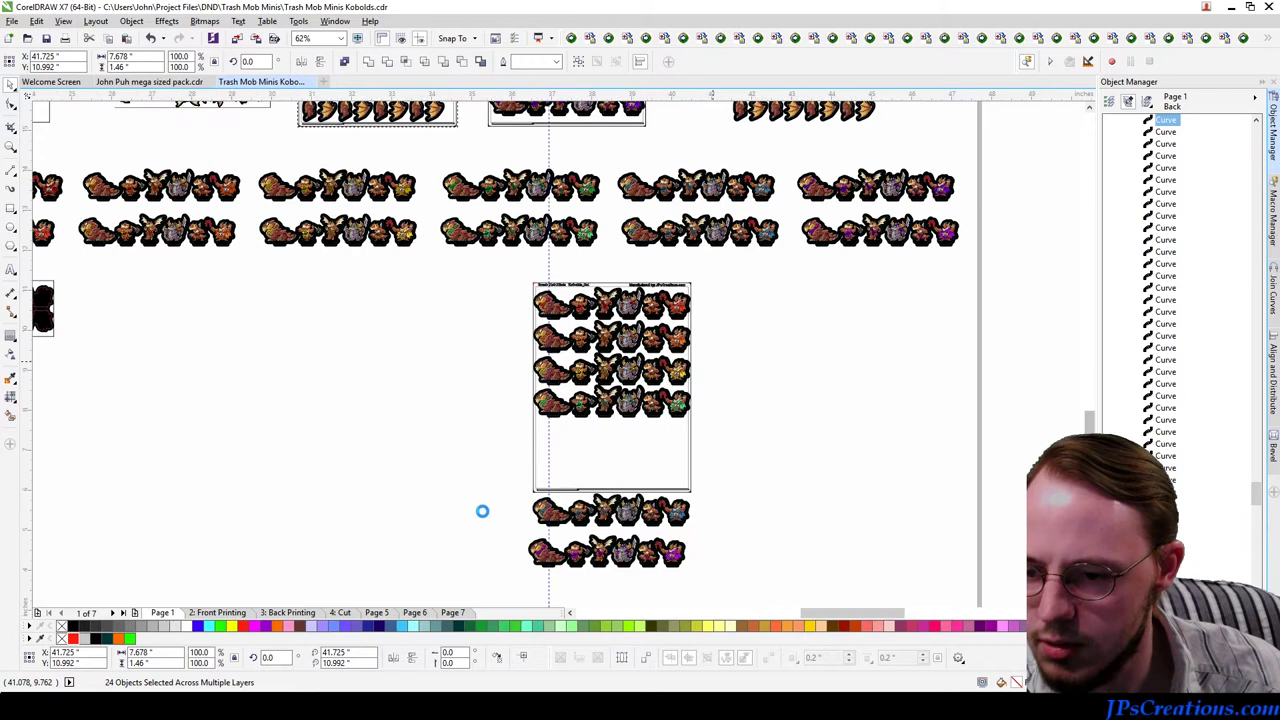
pyautogui.scroll(2, 505, 493)
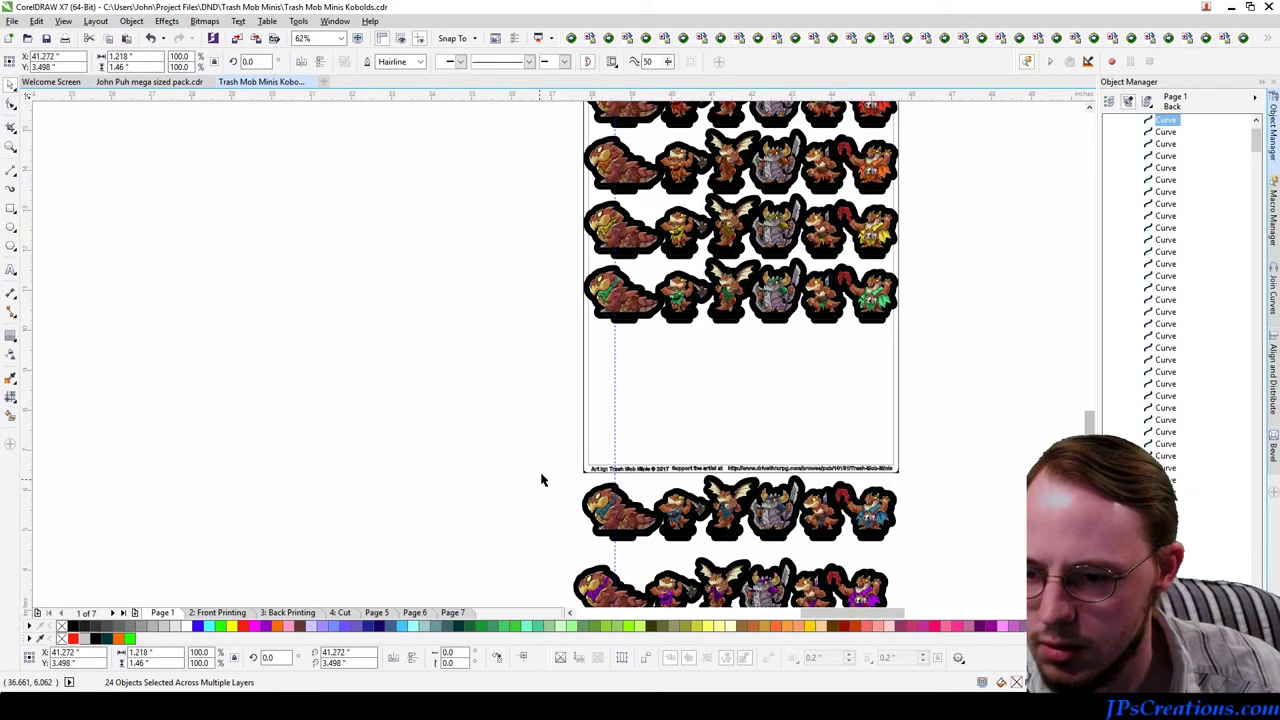
pyautogui.moveTo(843, 623); pyautogui.dragTo(931, 586)
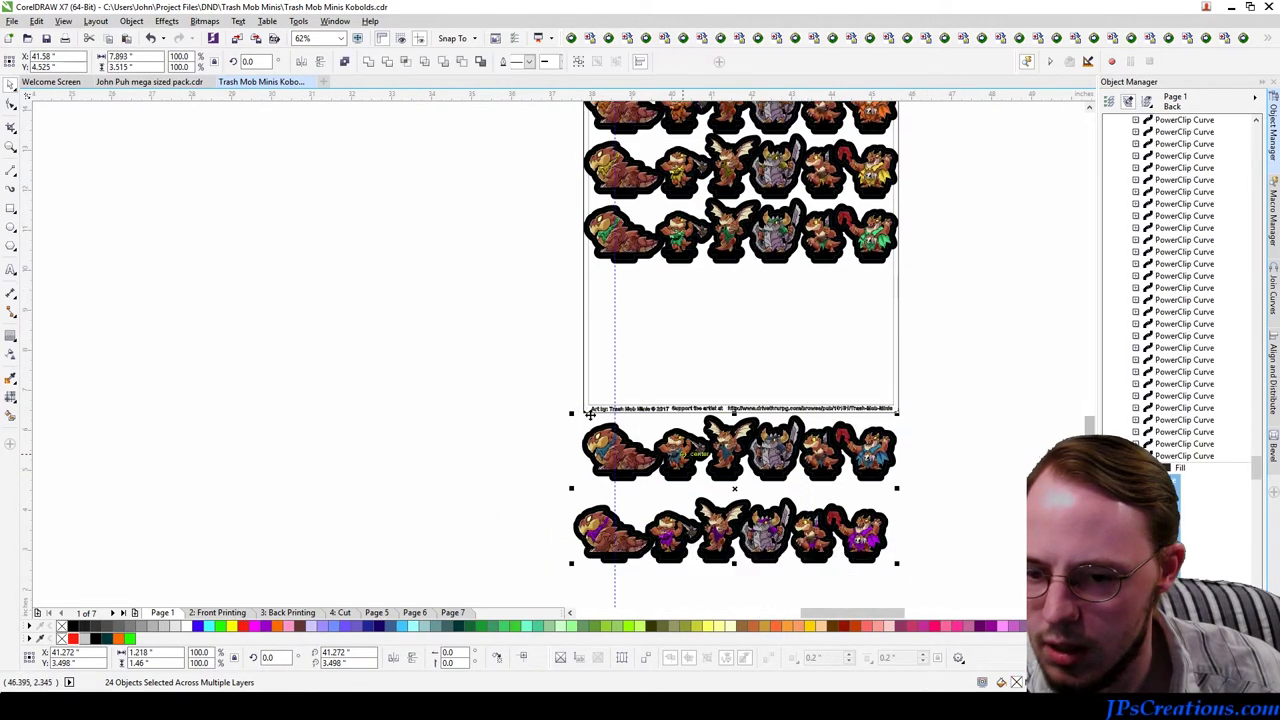
pyautogui.moveTo(610, 495); pyautogui.dragTo(612, 324)
# Step: Place the purple kobold row under the blue row, aligned to the guideline above the footer text, at X 41.725 in, Y 7.705 in
pyautogui.moveTo(525, 329); pyautogui.dragTo(915, 425)
pyautogui.keyDown('shift'); pyautogui.click(890, 408); pyautogui.keyUp('shift')
pyautogui.keyDown('shift'); pyautogui.click(647, 409); pyautogui.keyUp('shift')
pyautogui.moveTo(612, 384); pyautogui.dragTo(626, 380)
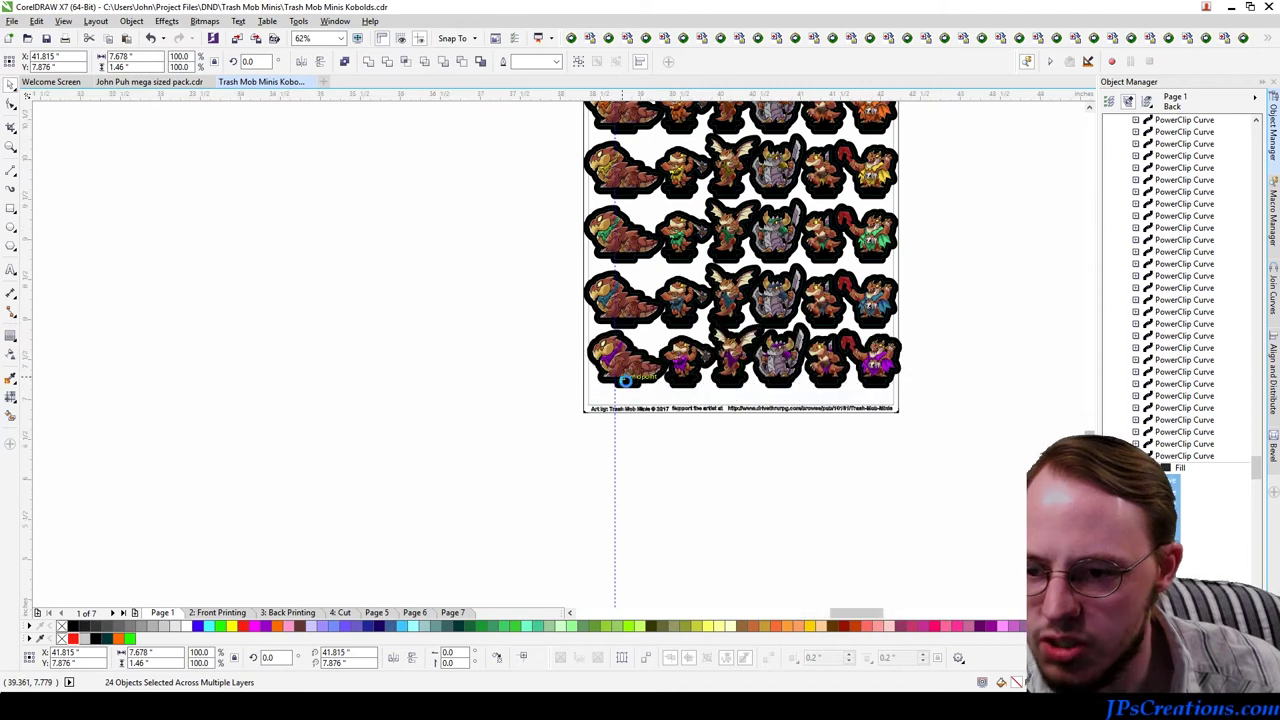
pyautogui.scroll(3, 625, 382)
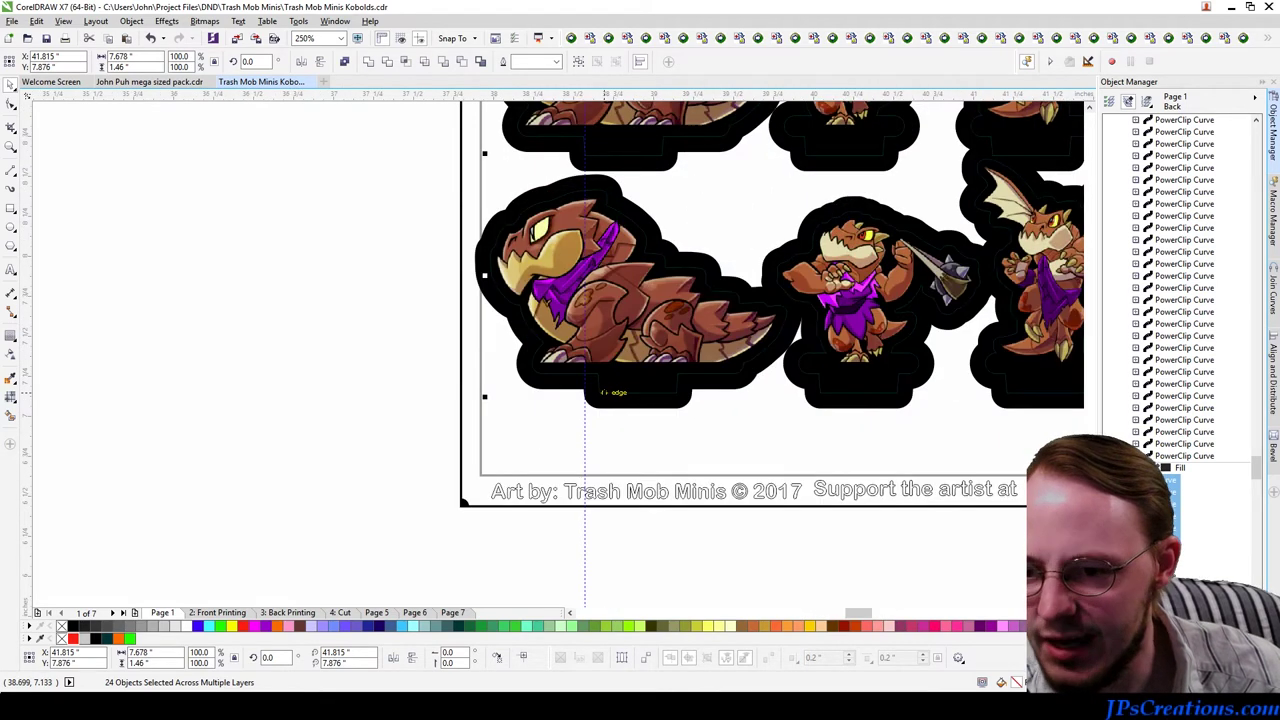
pyautogui.moveTo(586, 405); pyautogui.dragTo(590, 421)
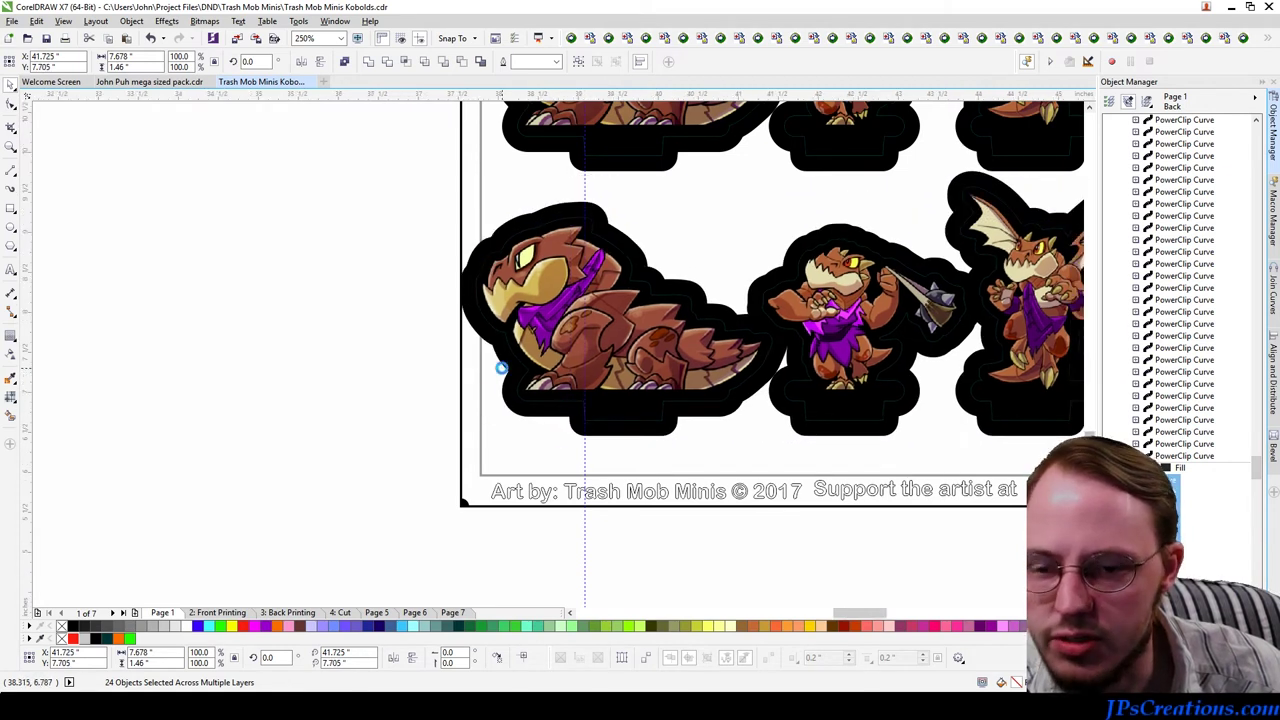
pyautogui.scroll(-2, 500, 372)
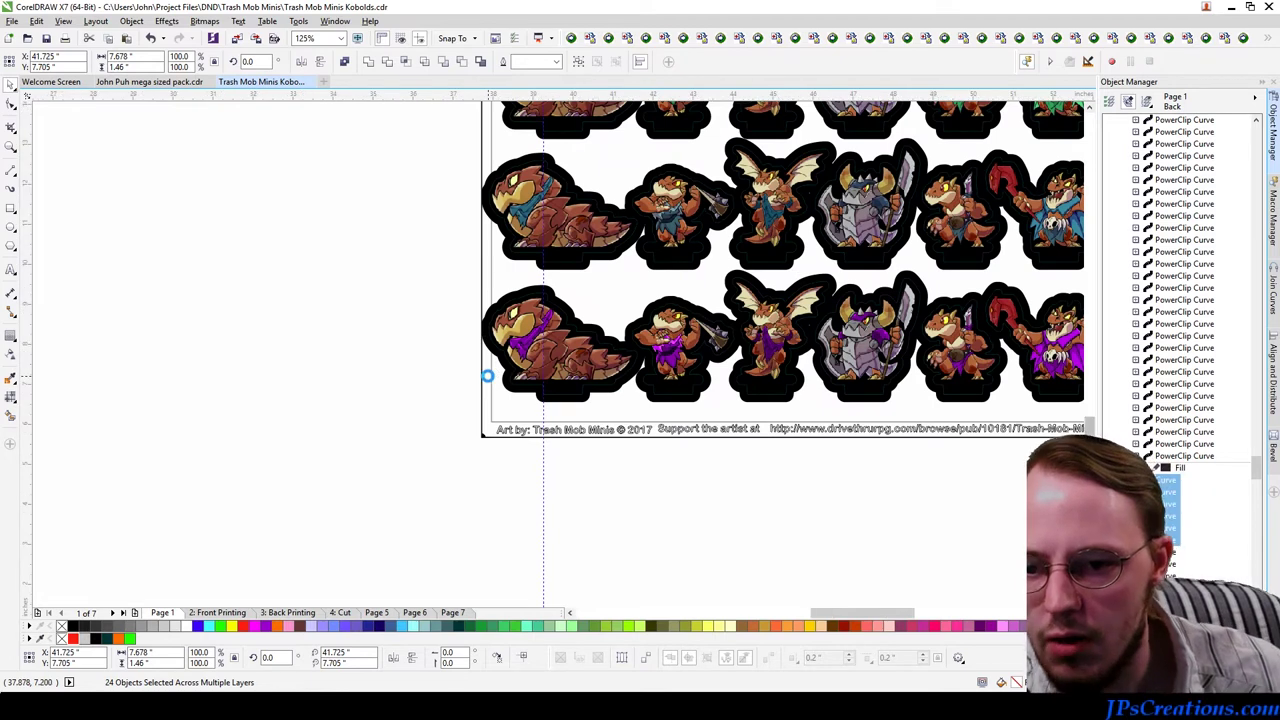
pyautogui.scroll(-1, 708, 412)
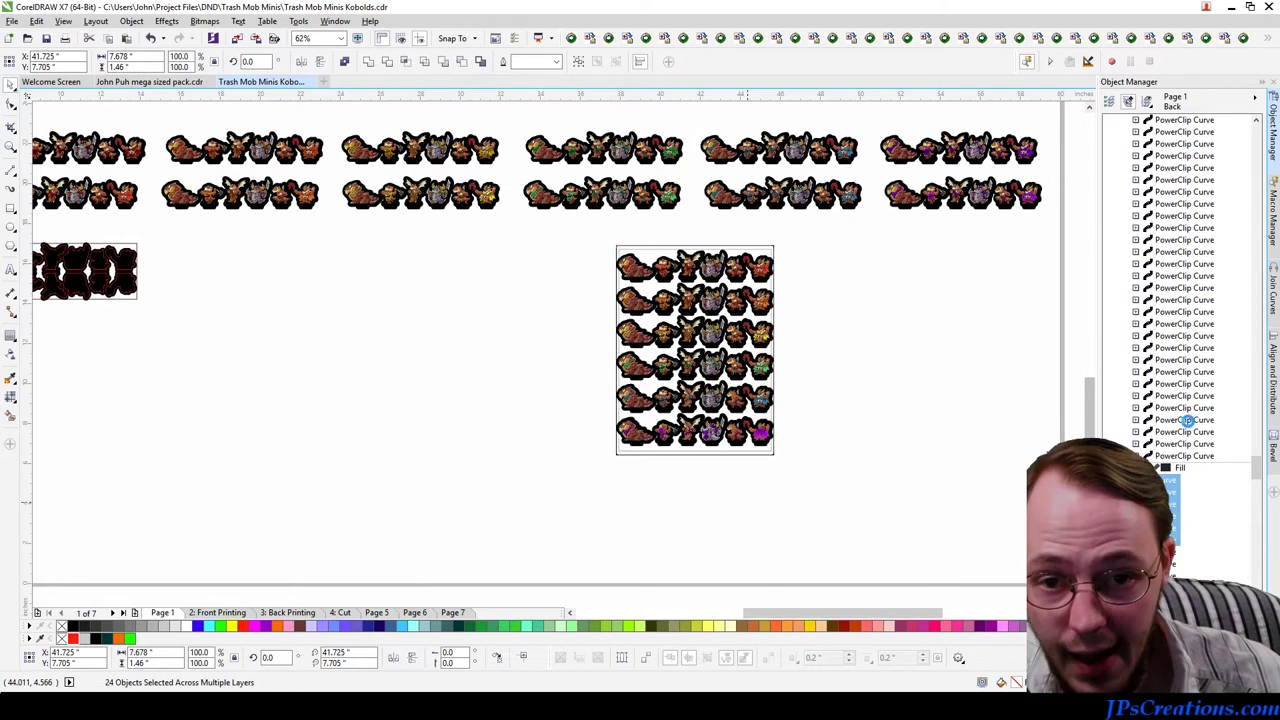
# Step: Collapse the Front, Back and Fill layers of Page 1 and move the Cut layer below Fill, directly above Border
pyautogui.moveTo(1256, 455); pyautogui.dragTo(1266, 126)
pyautogui.click(1124, 146)
pyautogui.click(1123, 145)
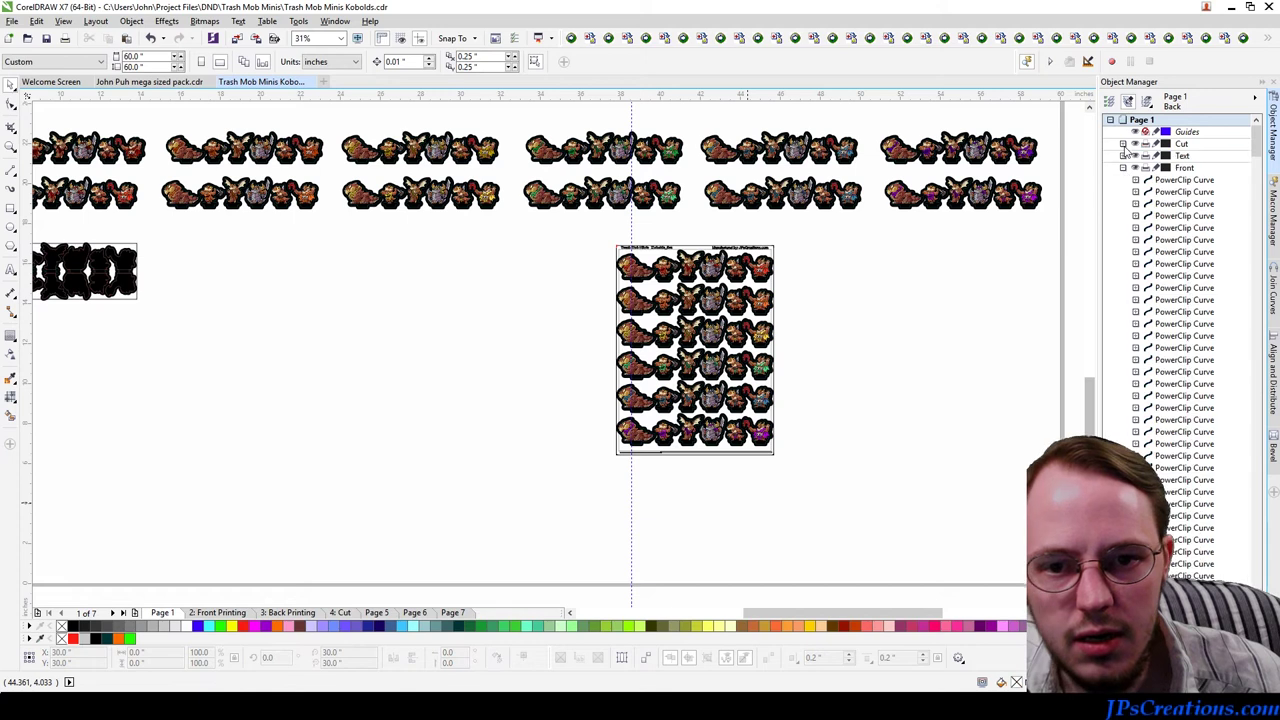
pyautogui.click(1123, 168)
pyautogui.click(1123, 180)
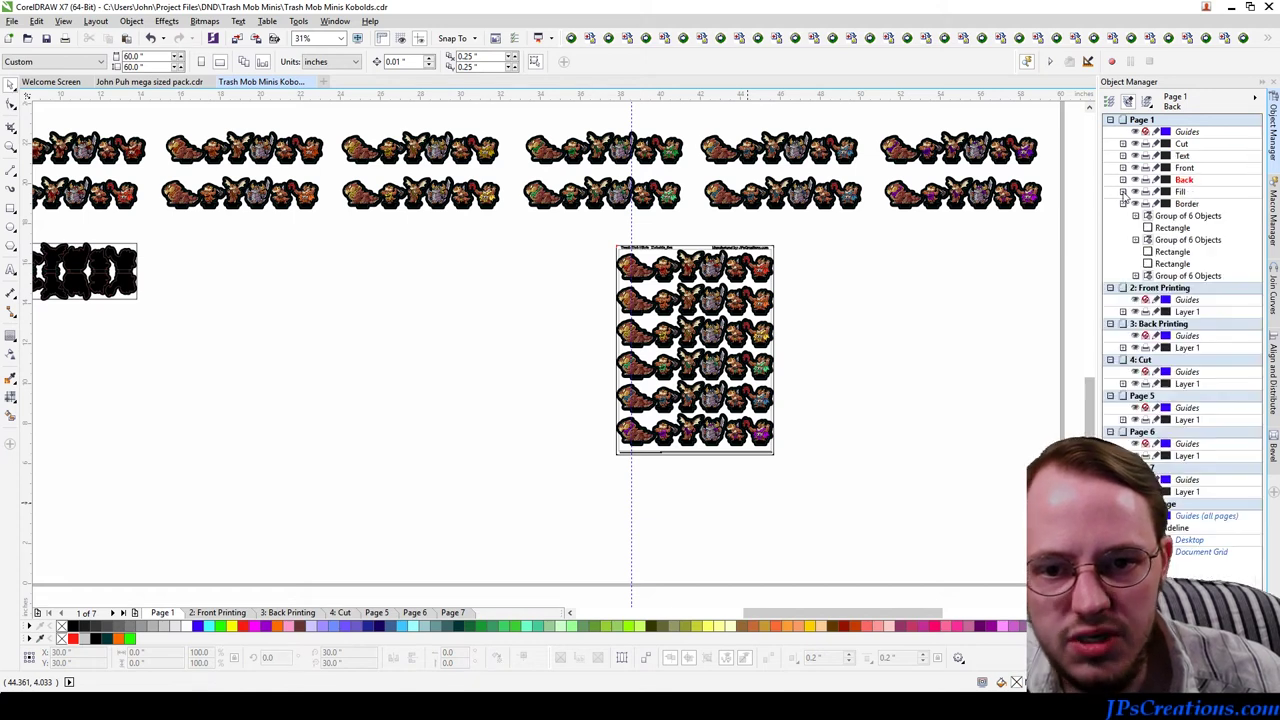
pyautogui.moveTo(1182, 146); pyautogui.dragTo(1182, 196)
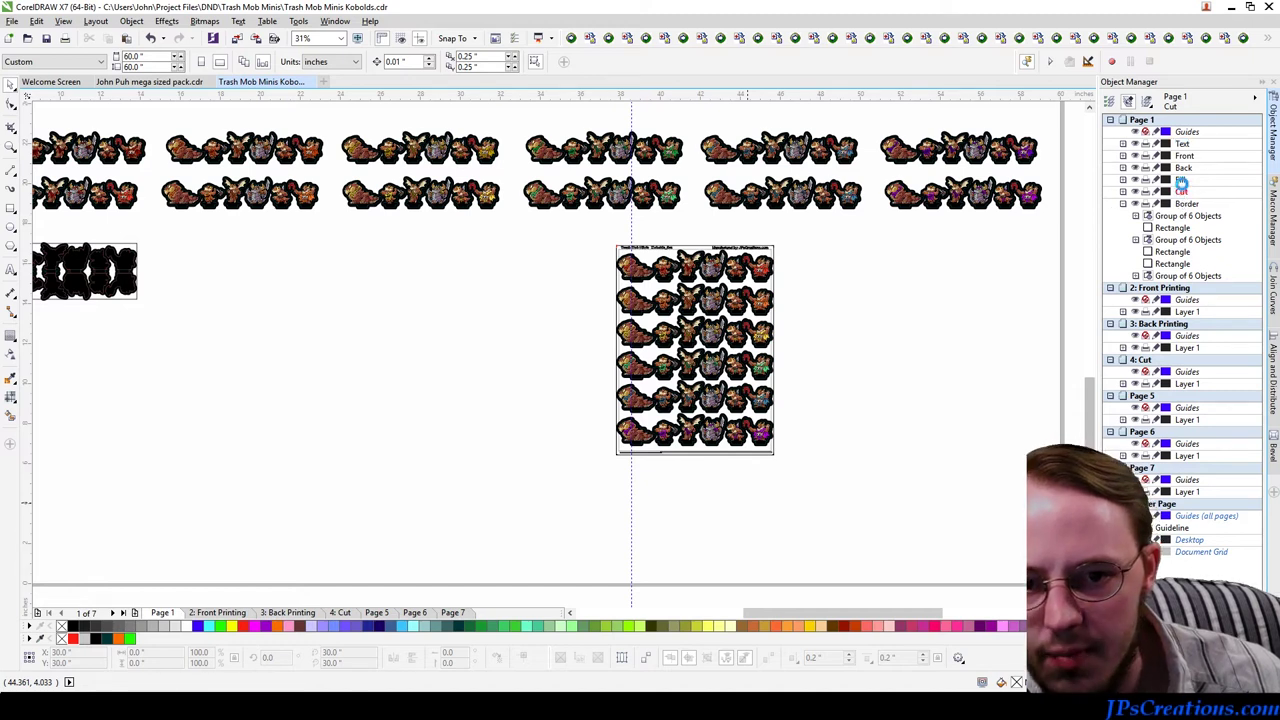
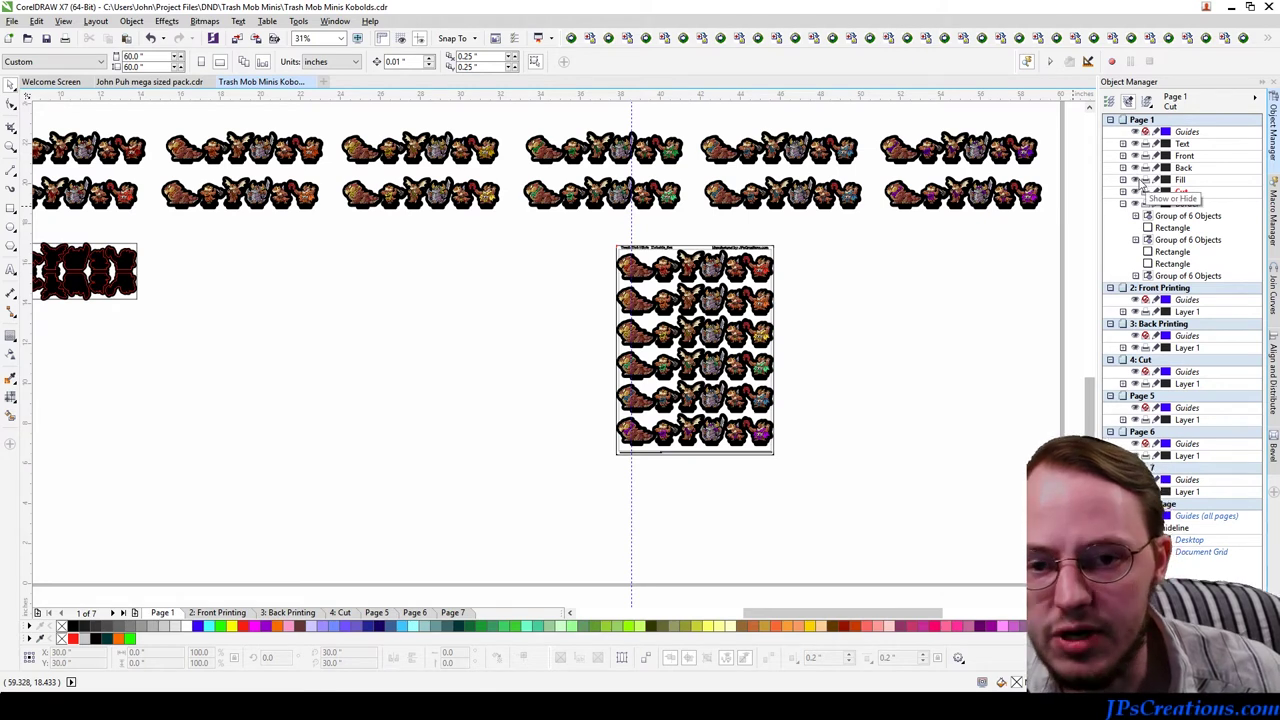
# Step: Select all the text objects on Page 1's Text layer and remove their outline
pyautogui.click(1178, 145)
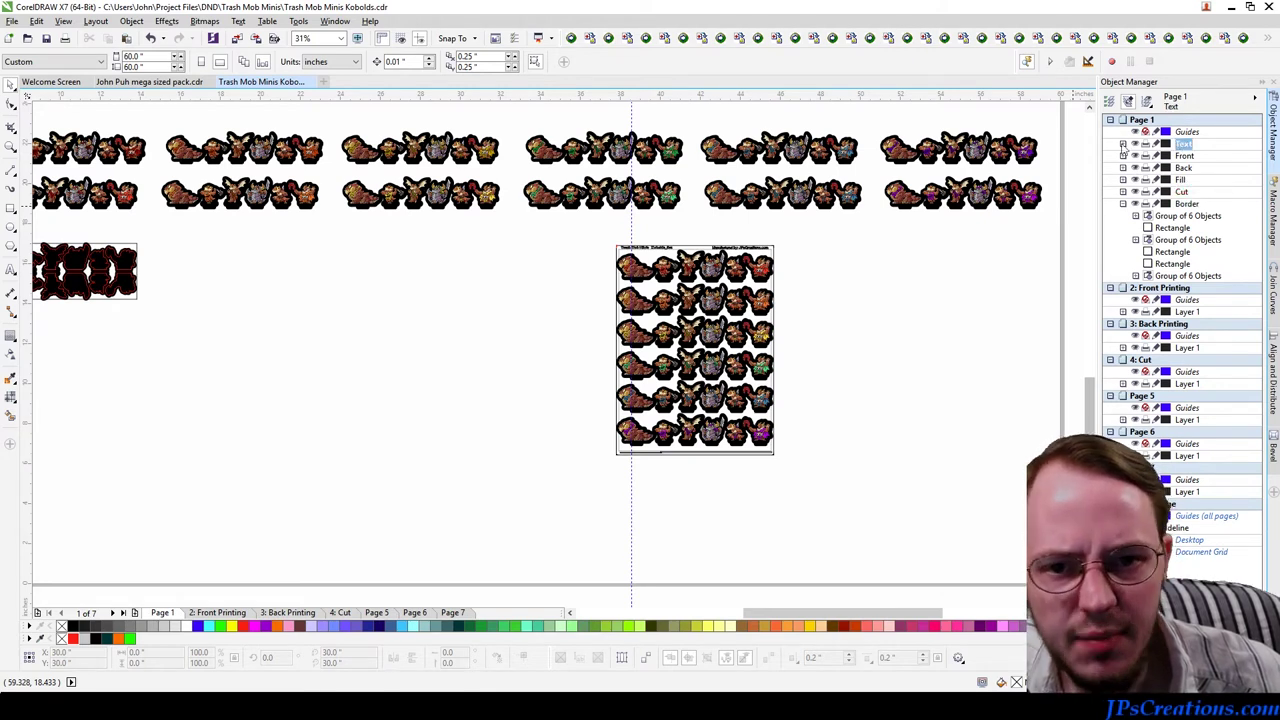
pyautogui.click(1122, 145)
pyautogui.click(1190, 156)
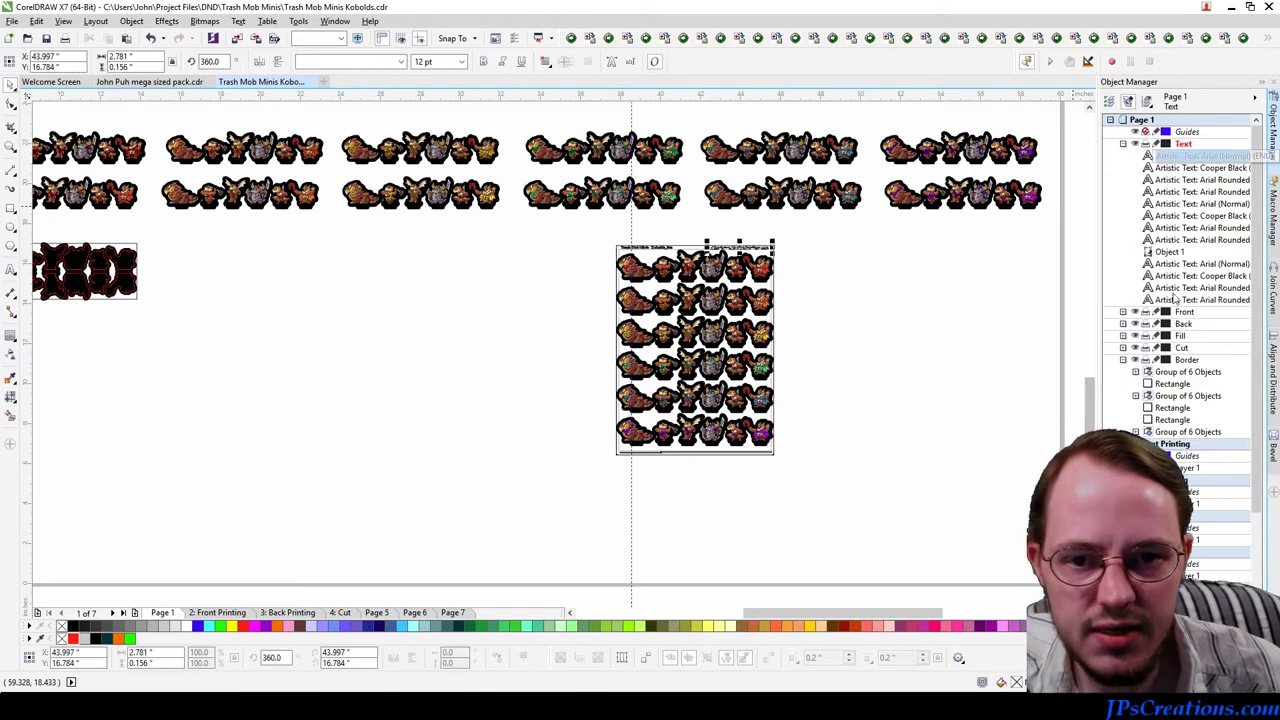
pyautogui.click(1180, 300)
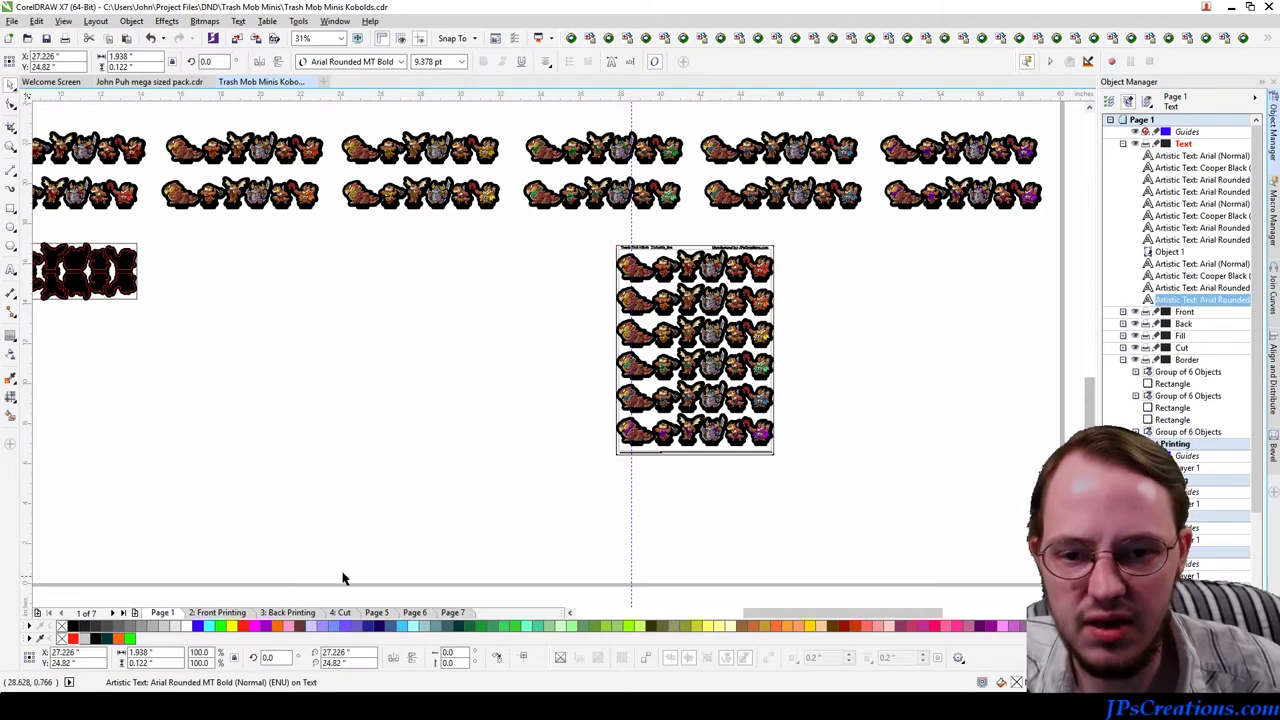
pyautogui.keyDown('shift'); pyautogui.click(1200, 156); pyautogui.keyUp('shift')
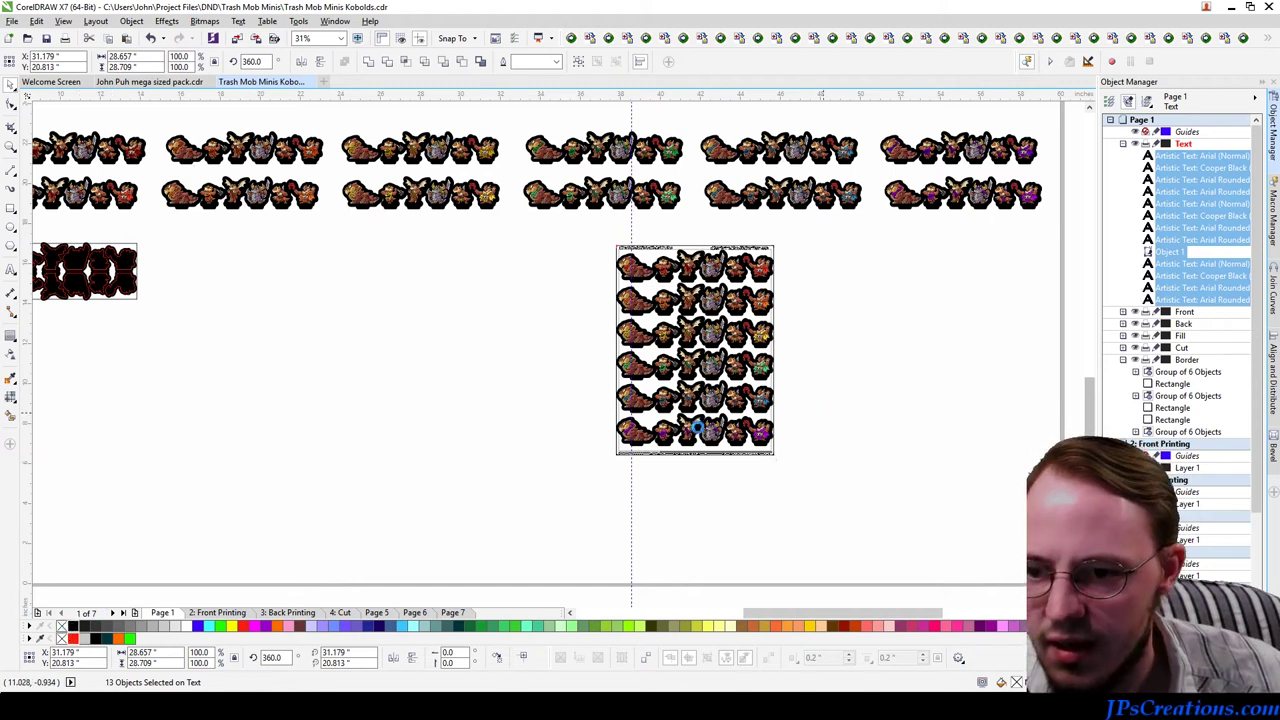
pyautogui.click(61, 628)
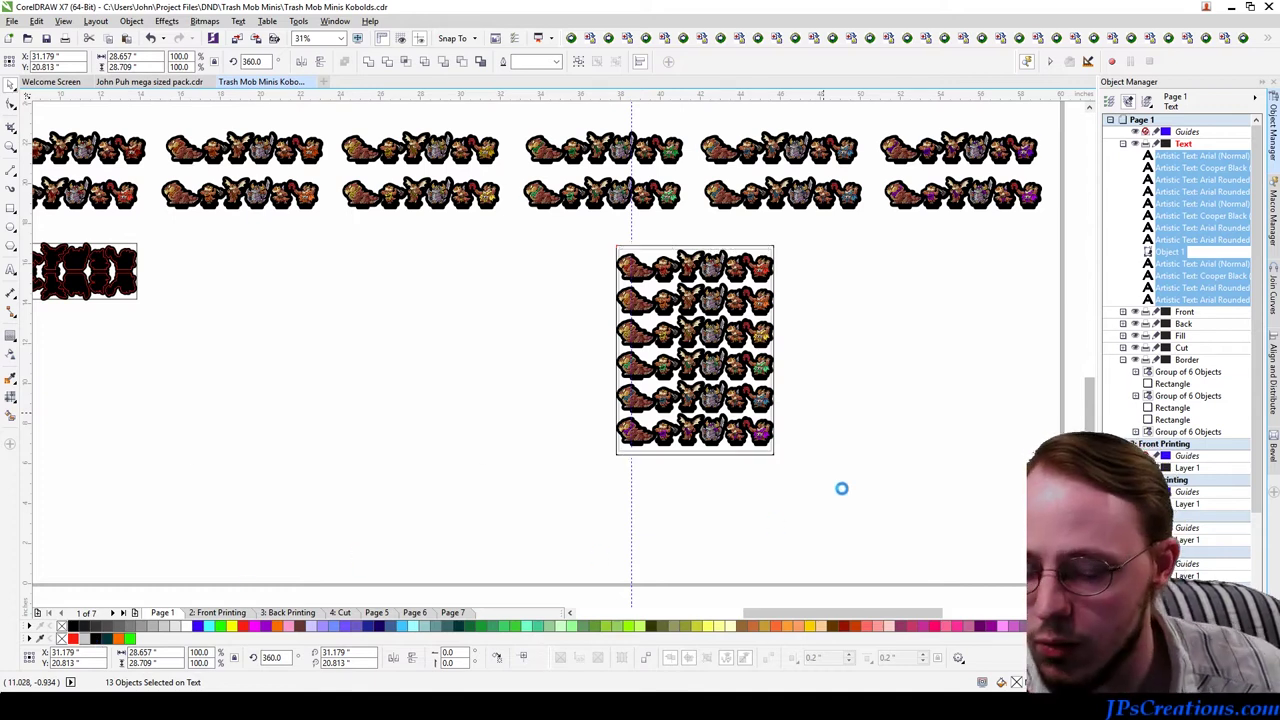
# Step: Copy the complete six-row kobold sheet from Page 1 and paste it on a new page inserted after 4: Cut
pyautogui.moveTo(843, 489); pyautogui.dragTo(606, 243)
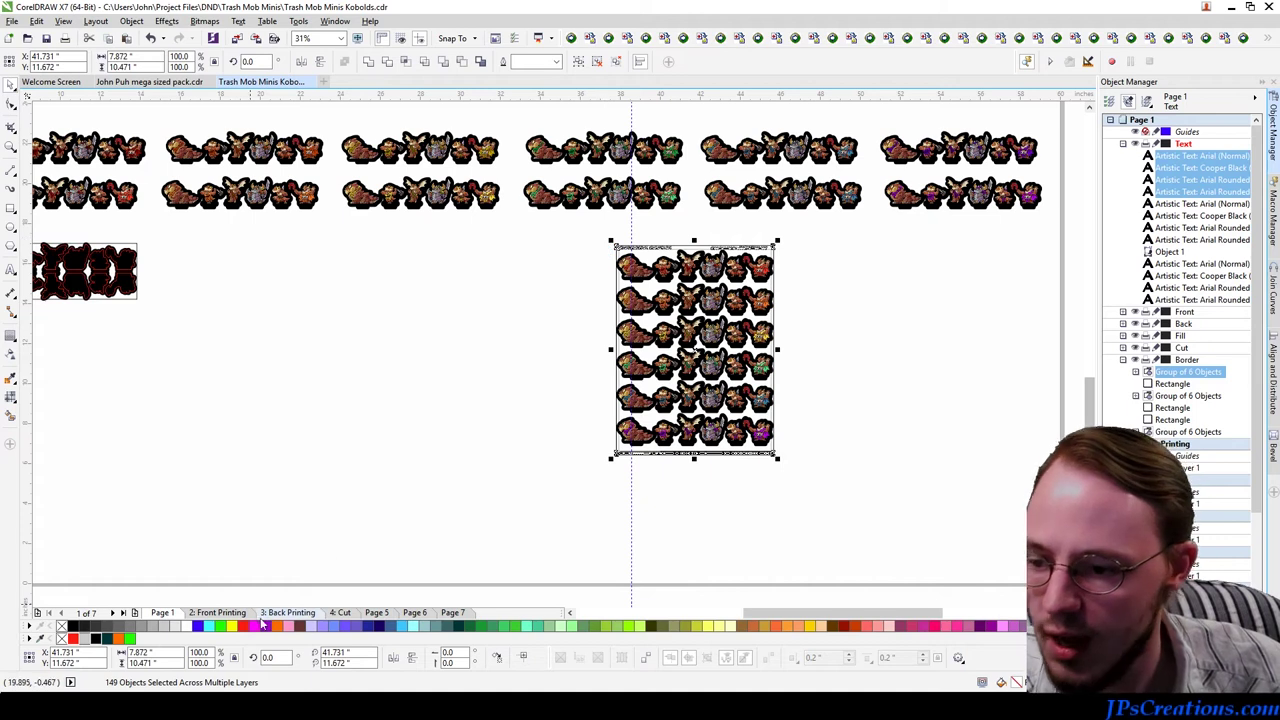
pyautogui.click(352, 615)
pyautogui.click(136, 612)
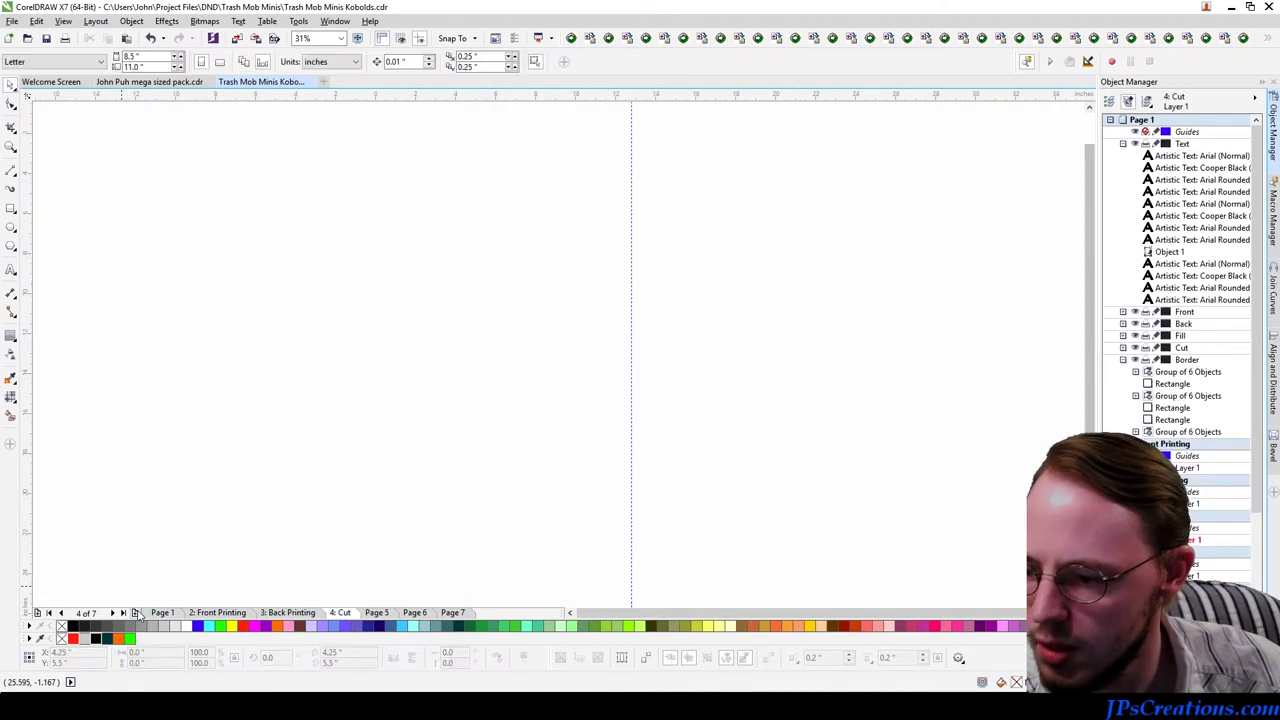
pyautogui.scroll(-1, 657, 500)
pyautogui.scroll(1, 573, 213)
pyautogui.scroll(-1, 573, 213)
pyautogui.scroll(-1, 573, 213)
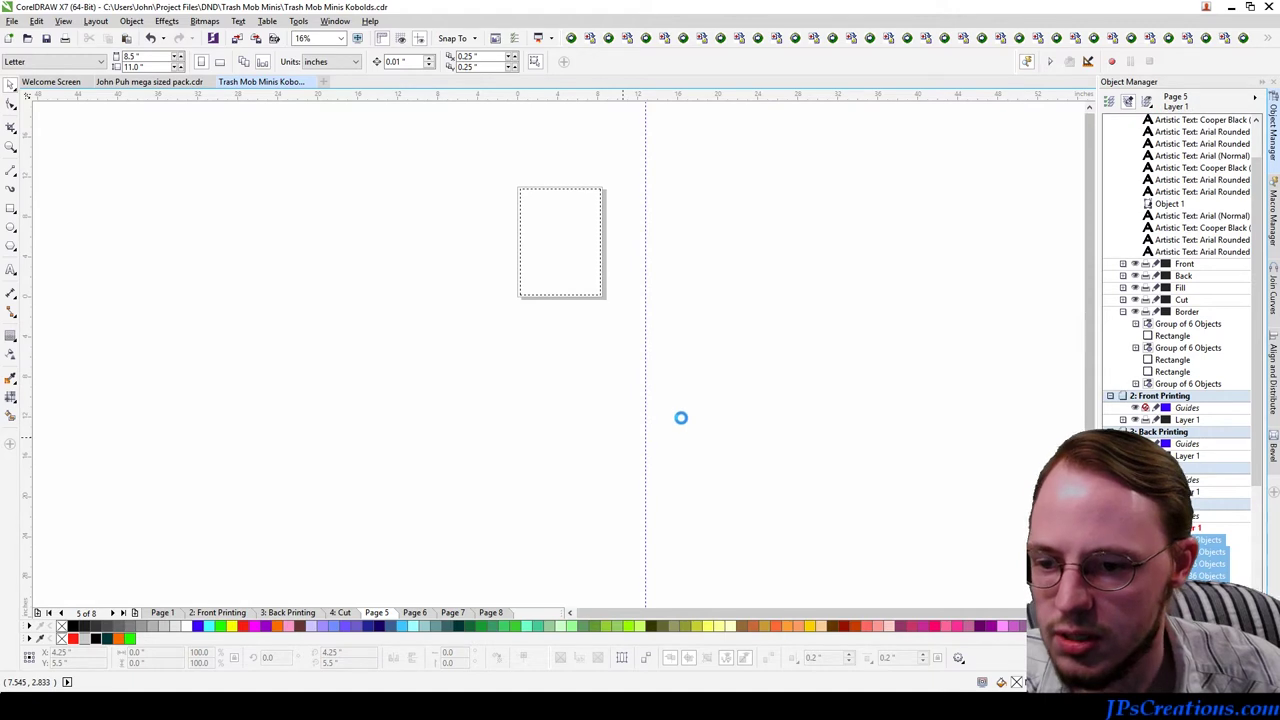
# Step: Move the pasted kobold sheet onto the letter page, at about X 4.326 in, Y 5.574 in
pyautogui.moveTo(680, 418); pyautogui.dragTo(620, 244)
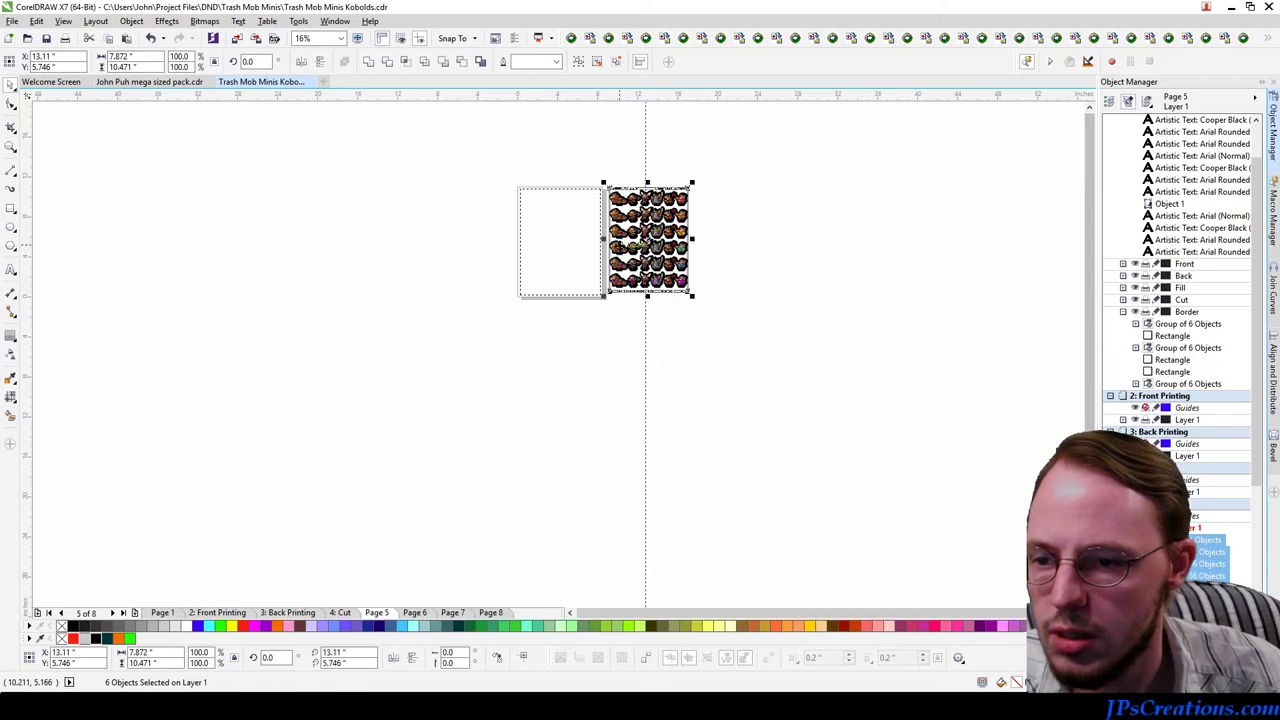
pyautogui.scroll(1, 567, 192)
pyautogui.moveTo(741, 268)
pyautogui.mouseDown()
pyautogui.moveTo(603, 254)
pyautogui.moveTo(557, 275)
pyautogui.mouseUp()
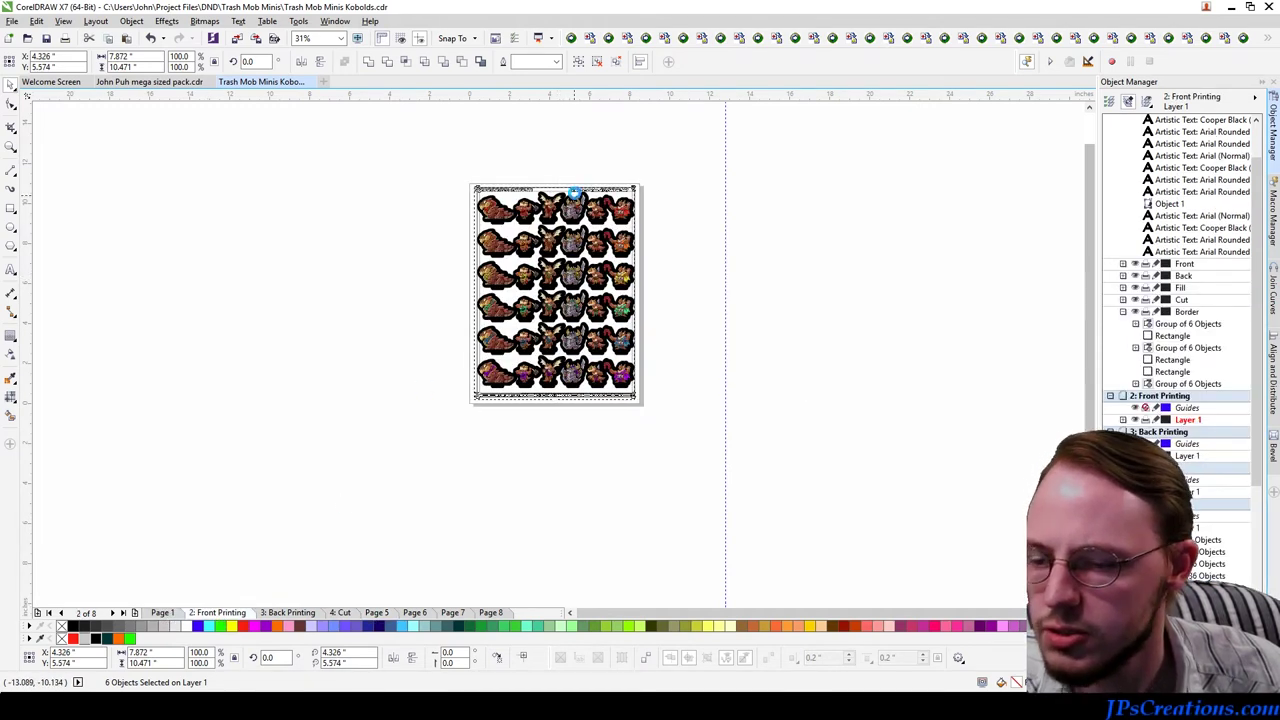
# Step: Add a vertical guideline along the left border edge of the COLORFUL_Kobolds_Set sheet on Page 6, at X 0.314 in
pyautogui.click(376, 613)
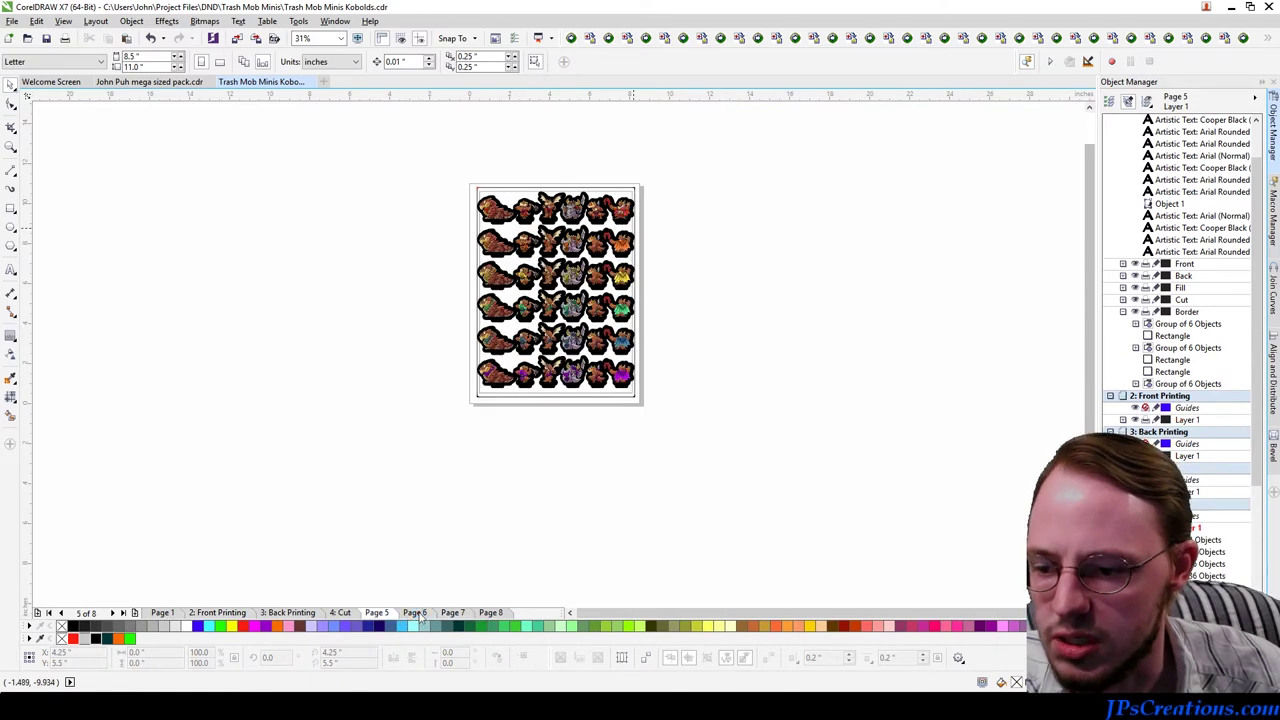
pyautogui.click(415, 613)
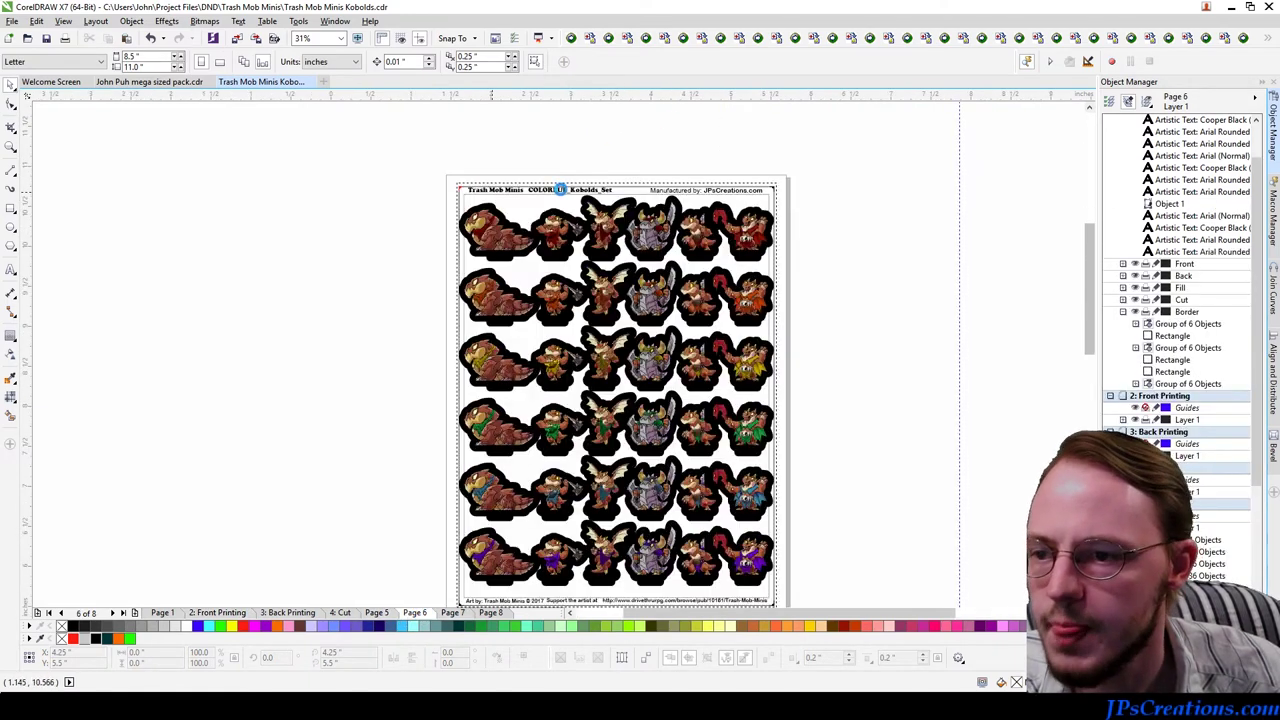
pyautogui.scroll(1, 560, 189)
pyautogui.scroll(1, 484, 208)
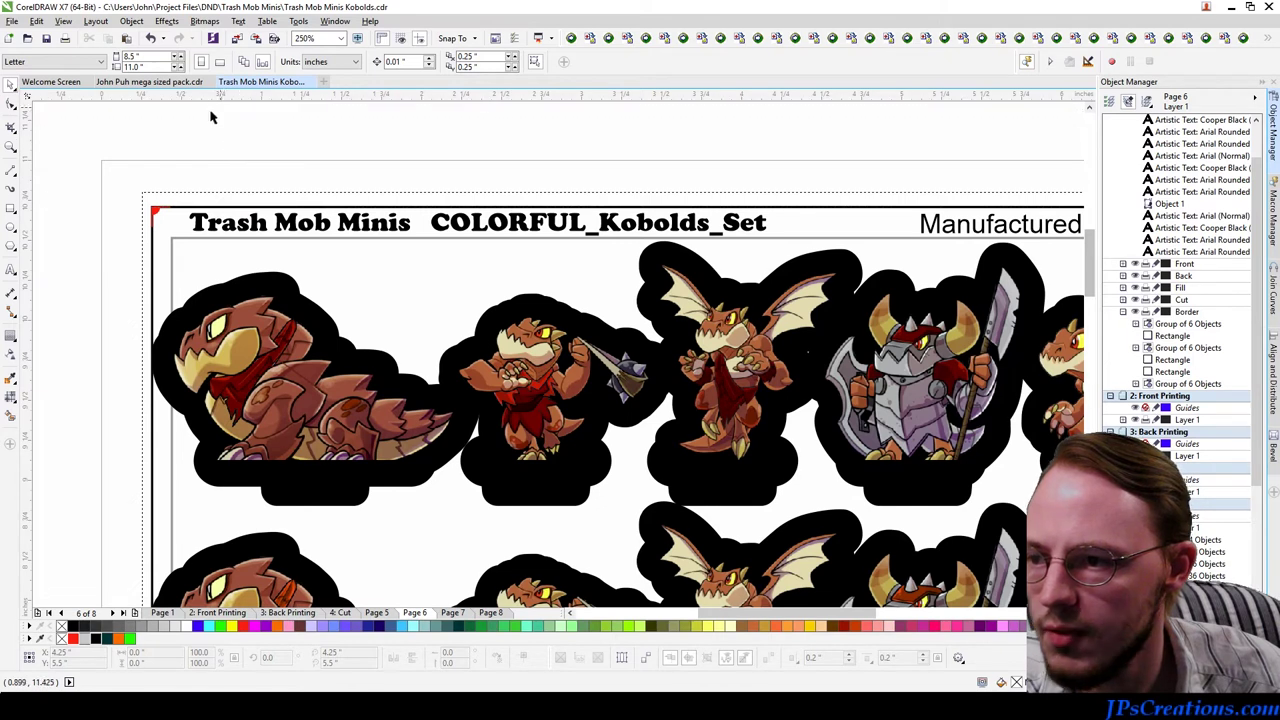
pyautogui.moveTo(28, 204); pyautogui.dragTo(153, 218)
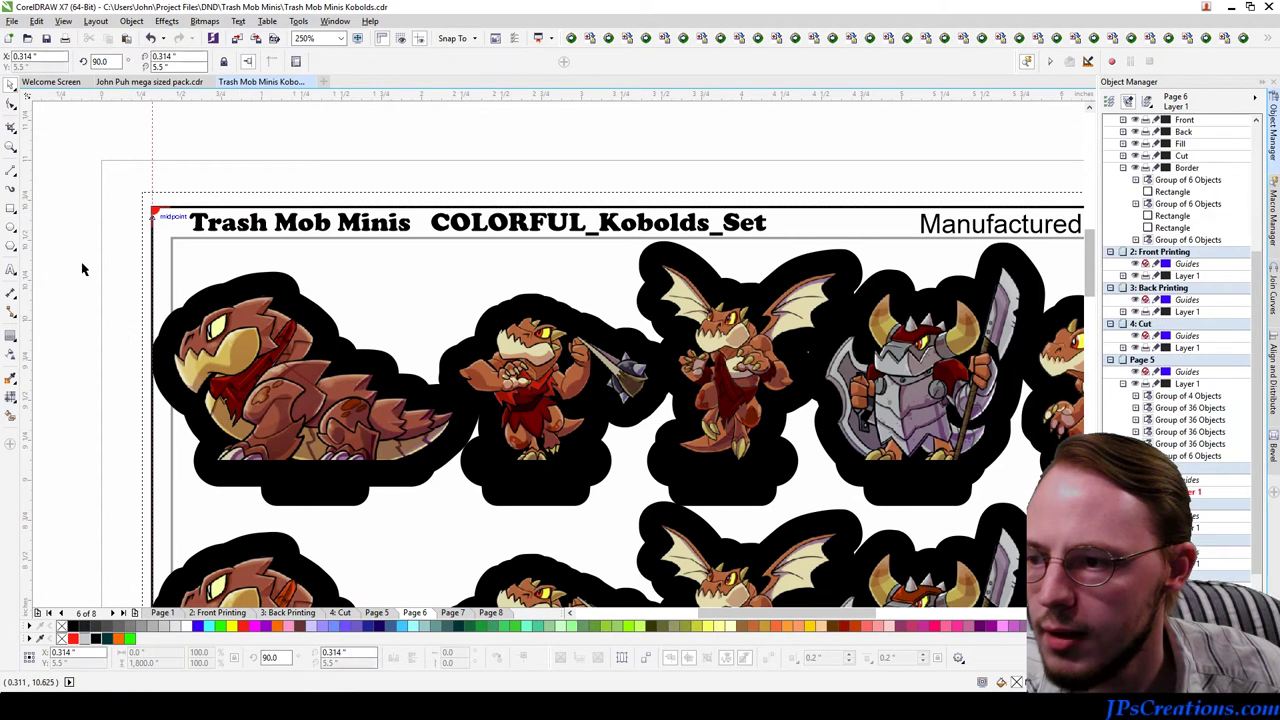
# Step: Add a horizontal guideline along the bottom border edge of the COLORFUL_Kobolds_Set sheet, at Y 0.237 in
pyautogui.scroll(-2, 152, 222)
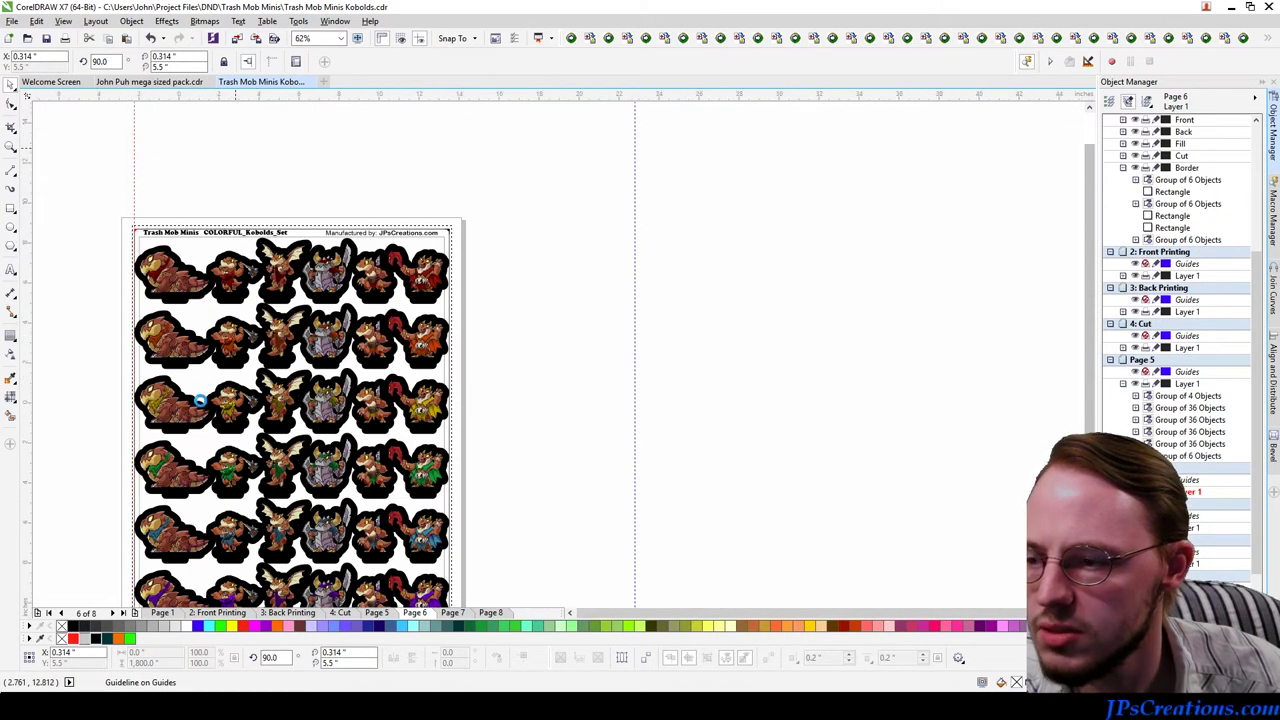
pyautogui.scroll(-1, 197, 405)
pyautogui.scroll(3, 229, 480)
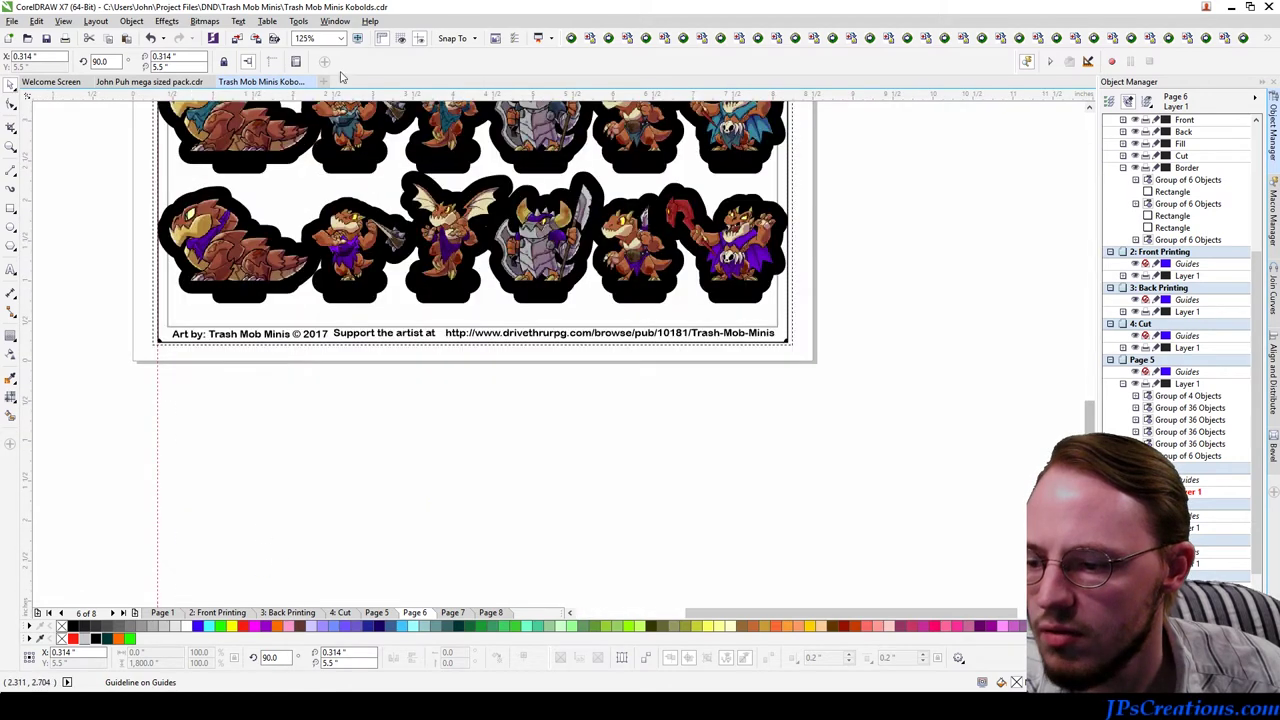
pyautogui.moveTo(333, 103); pyautogui.dragTo(220, 341)
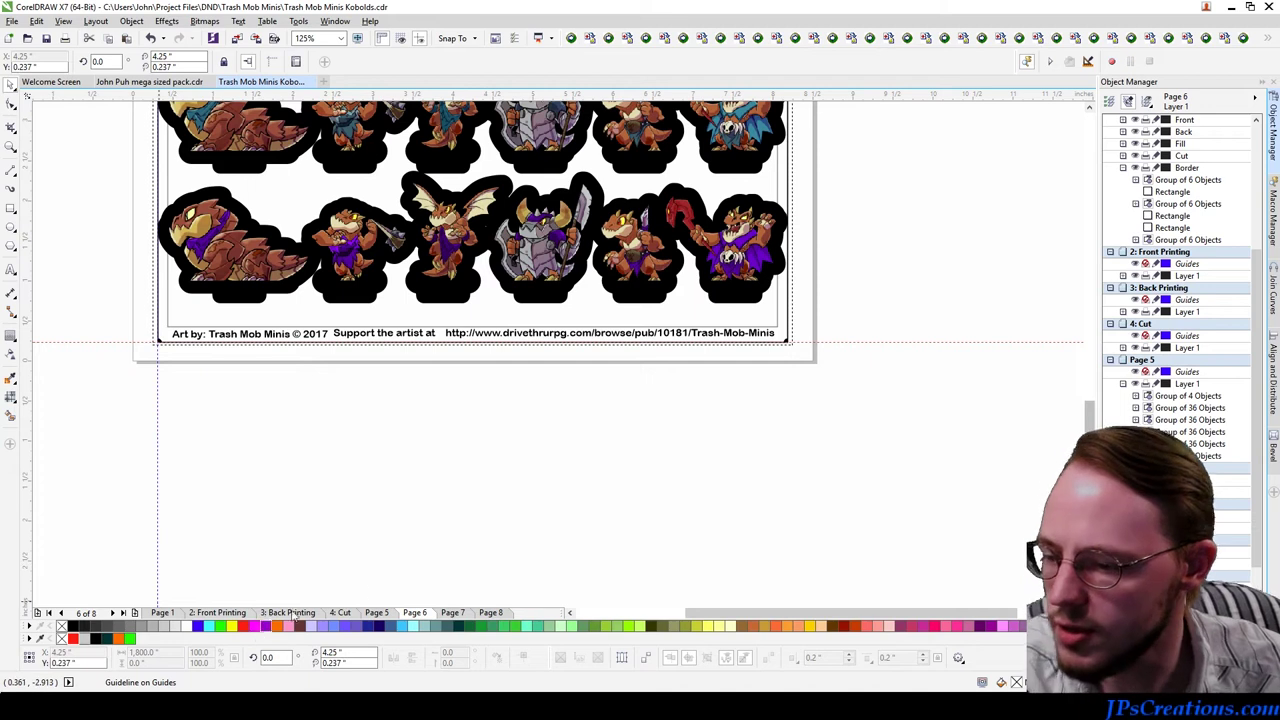
# Step: Align the bottom-left corner of the whole Page 5 kobold sheet to the guideline intersection, at X 4.25 in, Y 5.472 in
pyautogui.click(374, 612)
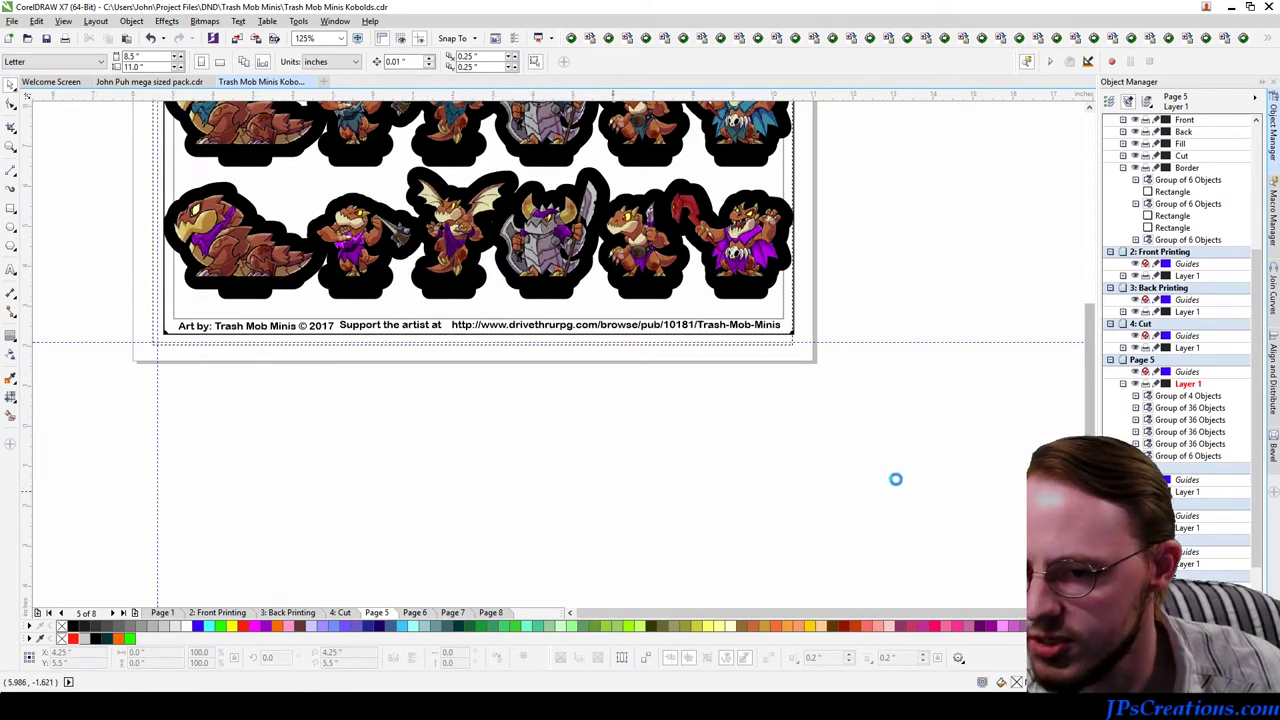
pyautogui.scroll(-2, 890, 487)
pyautogui.hotkey('ctrl', 'a')
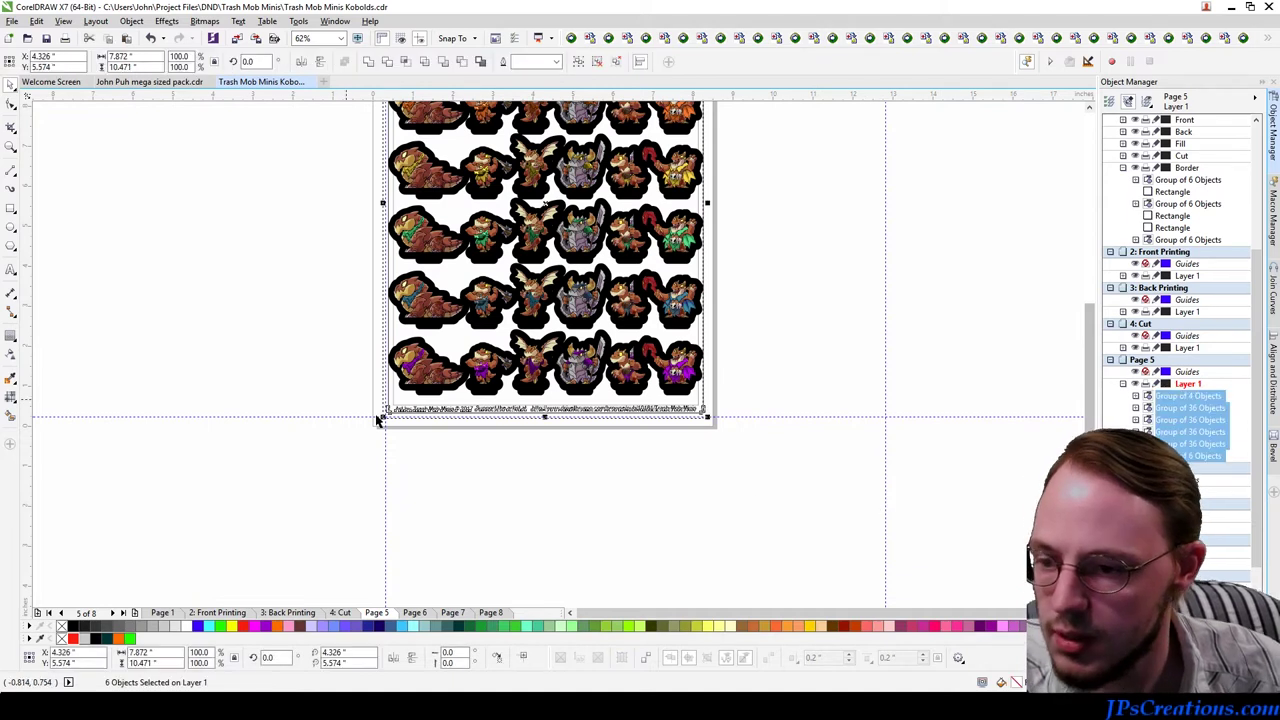
pyautogui.scroll(2, 387, 415)
pyautogui.scroll(2, 364, 391)
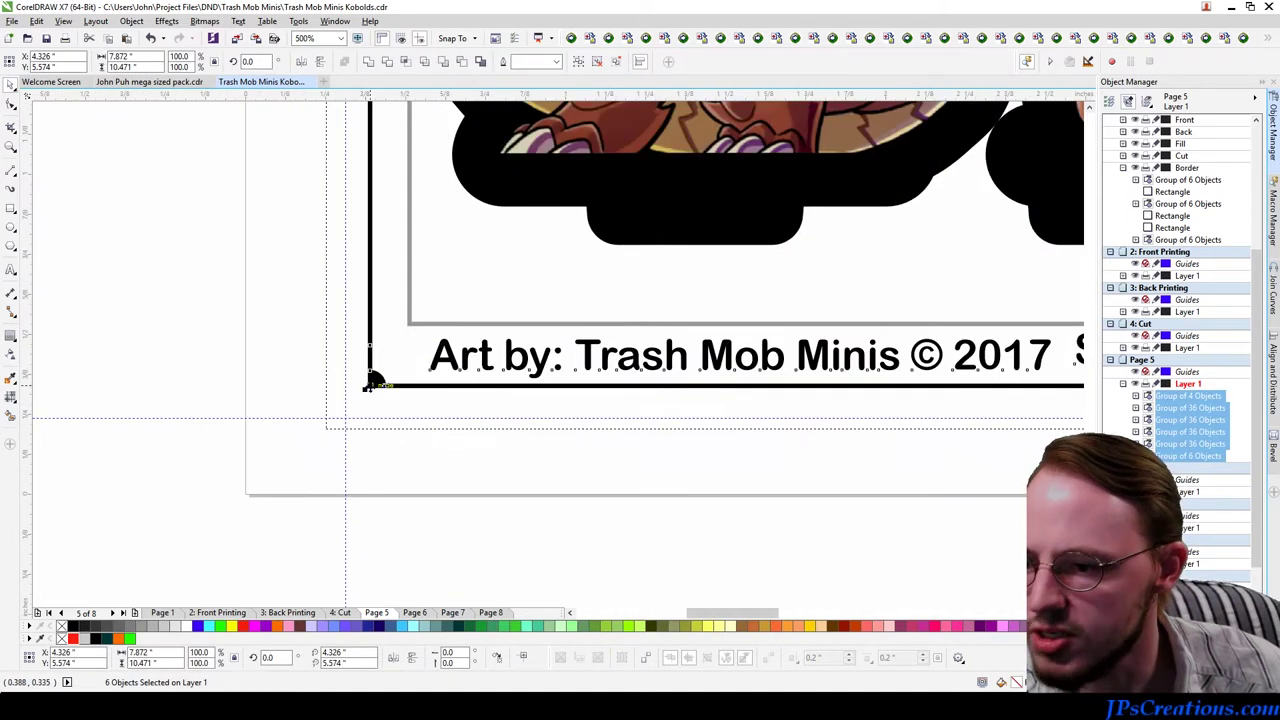
pyautogui.moveTo(370, 385); pyautogui.dragTo(343, 418)
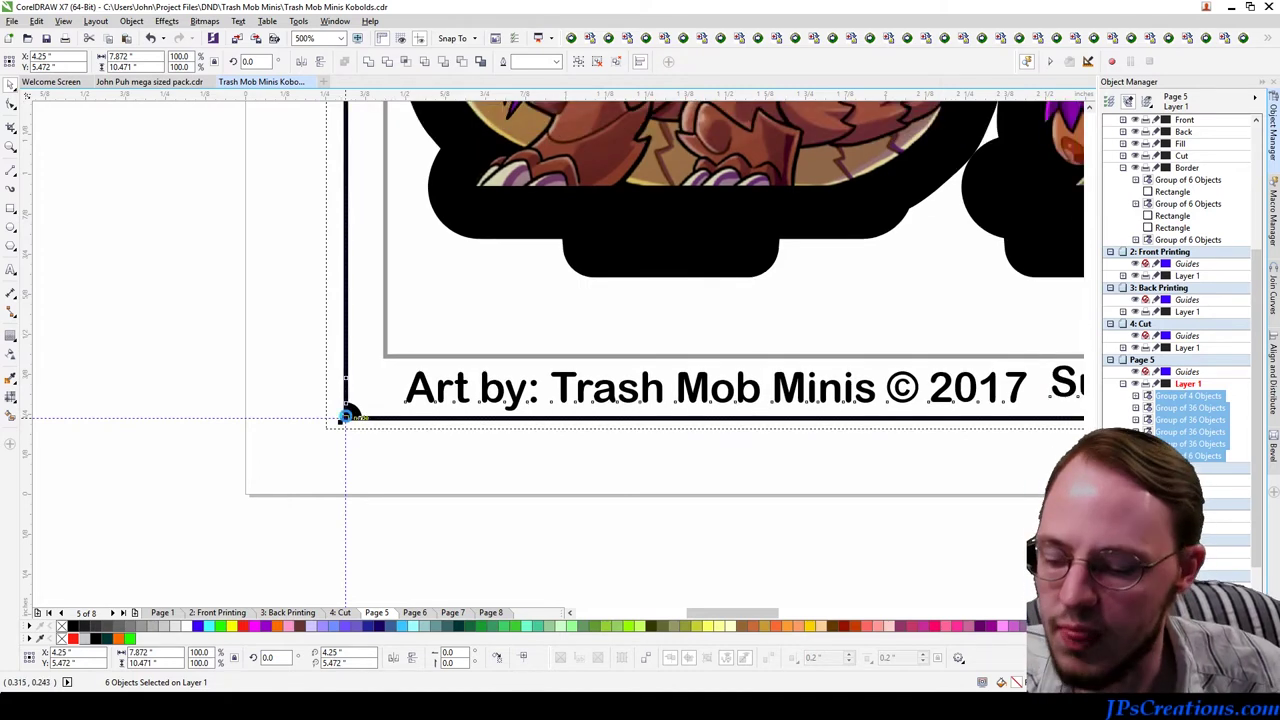
# Step: Insert a new page after Page 5, paste a copy of the kobold sheet on it and mirror the sheet horizontally
pyautogui.click(136, 613)
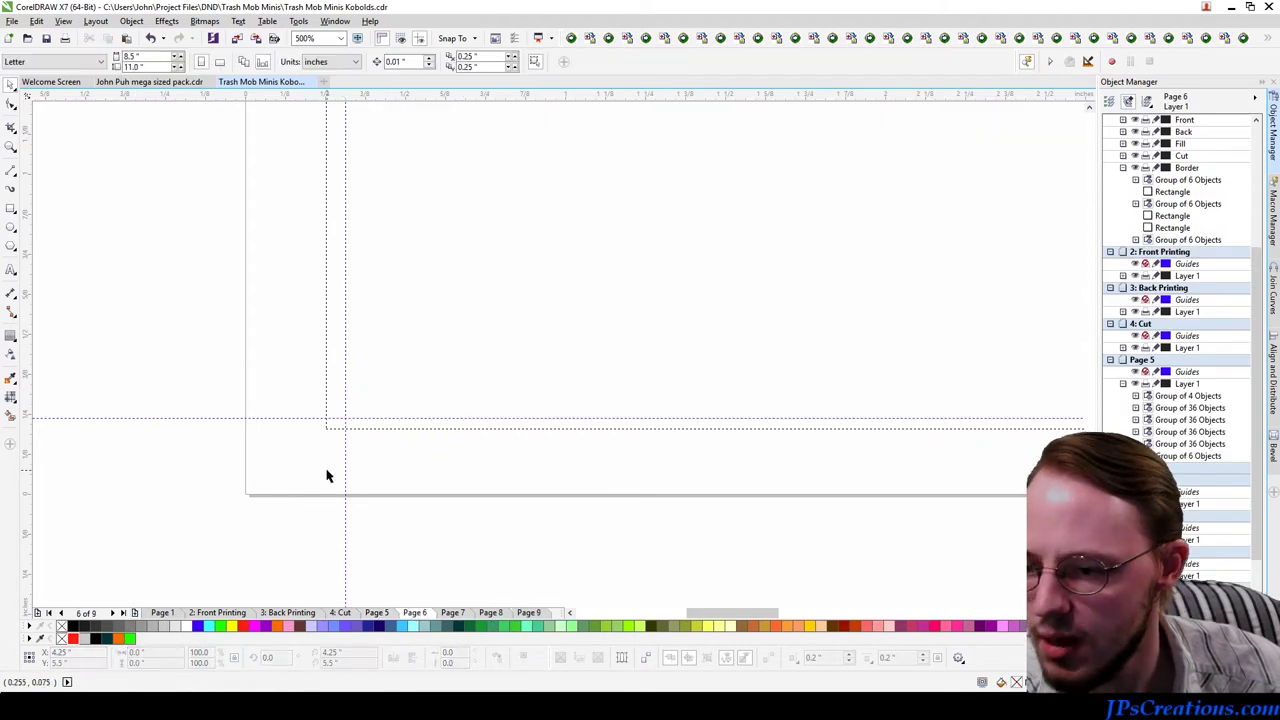
pyautogui.hotkey('ctrl', 'v')
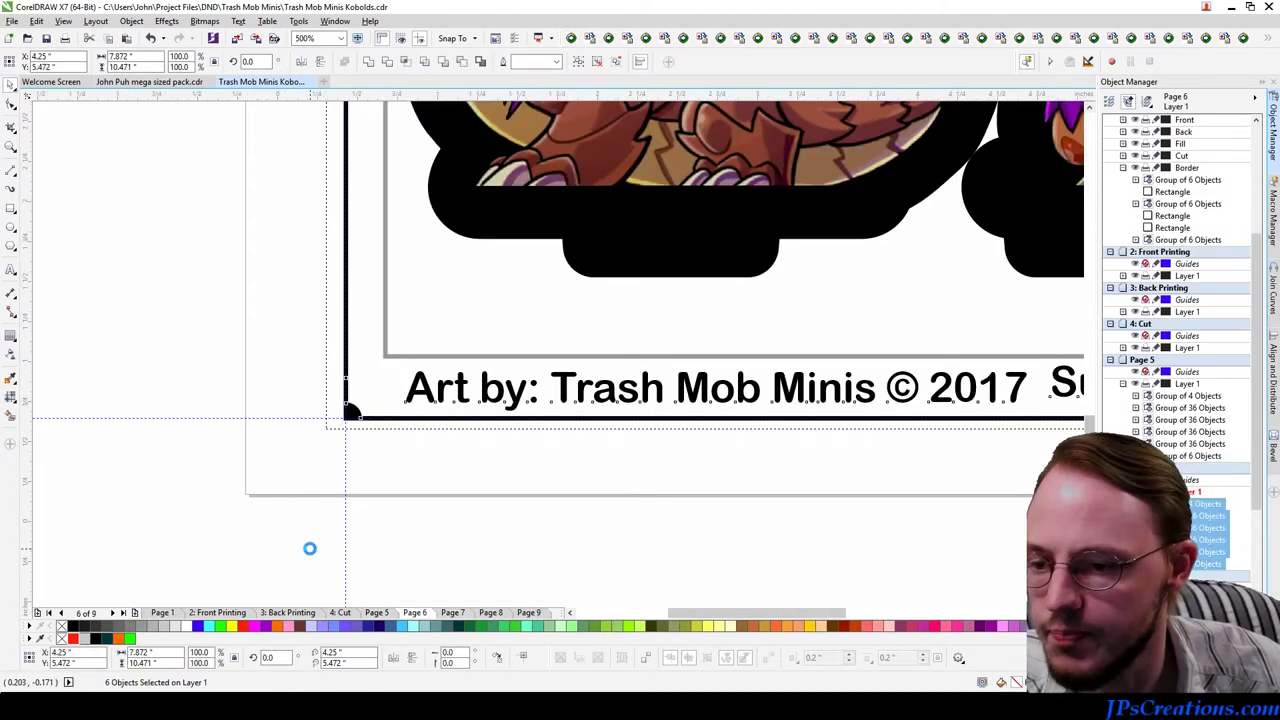
pyautogui.click(302, 62)
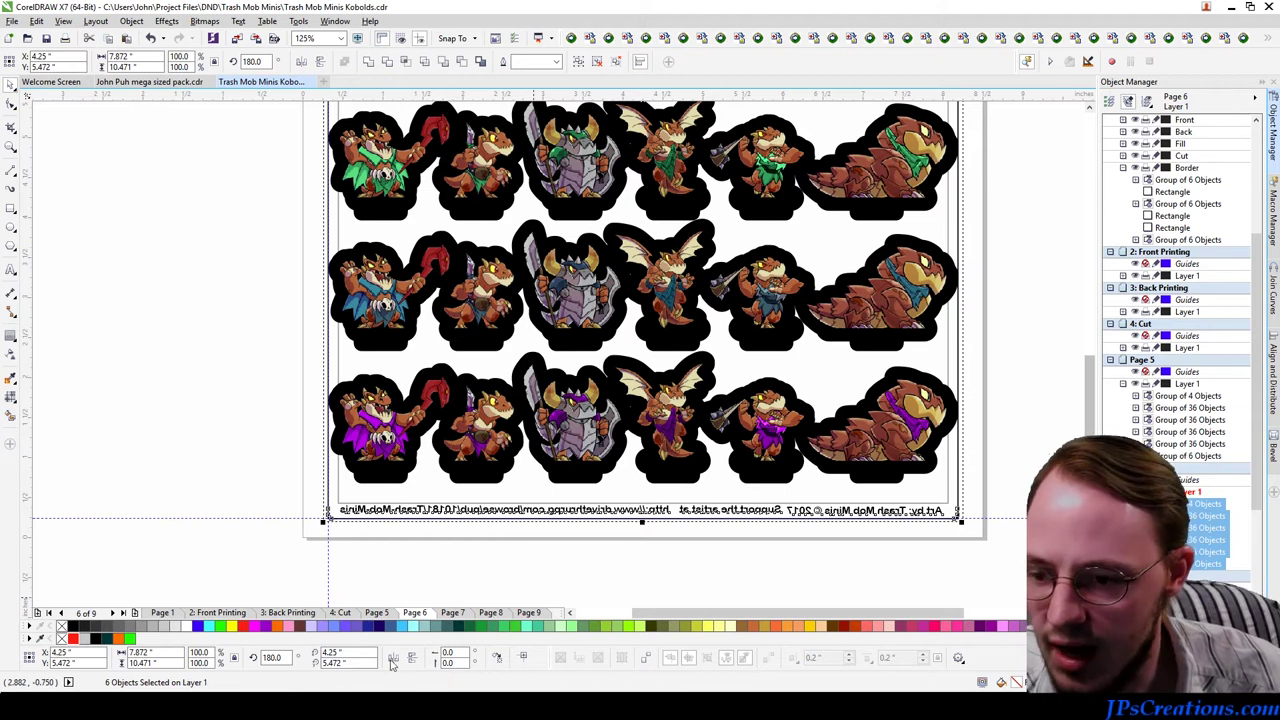
# Step: Reorder Page 6's artwork groups so the kobold backs lie above the fronts, and mirror the text group horizontally so it reads correctly
pyautogui.click(1189, 516)
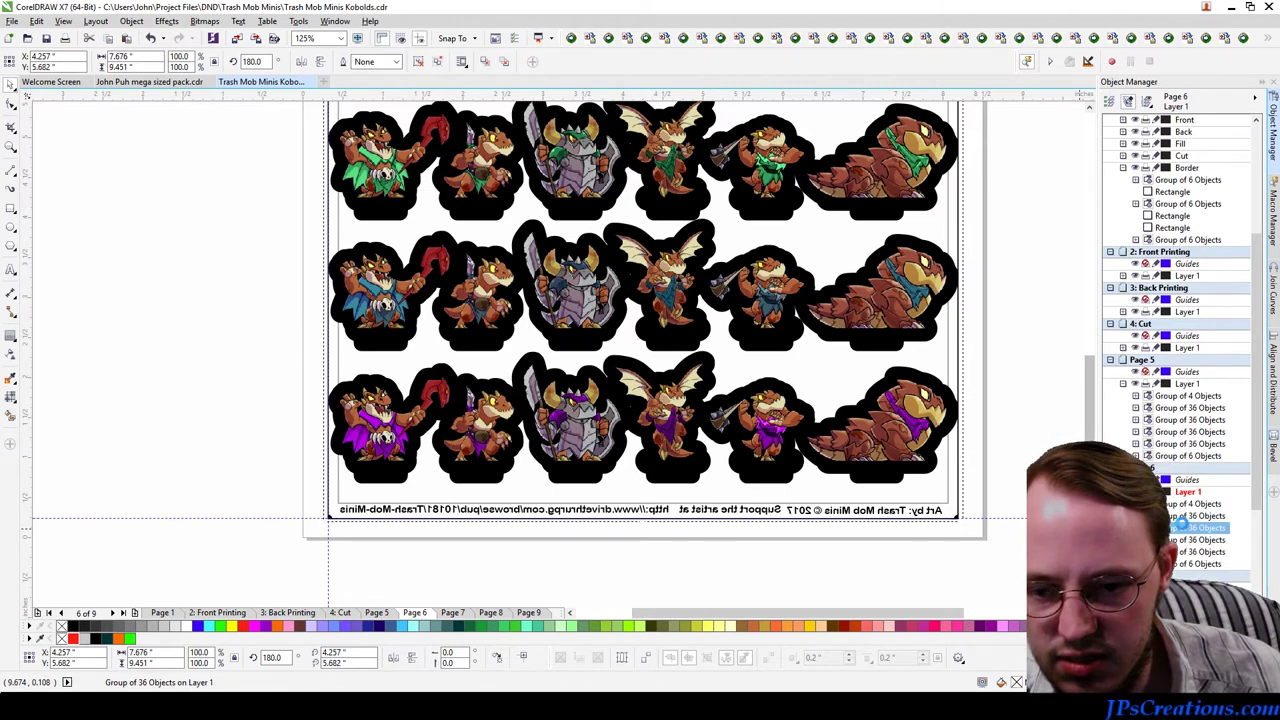
pyautogui.click(1183, 526)
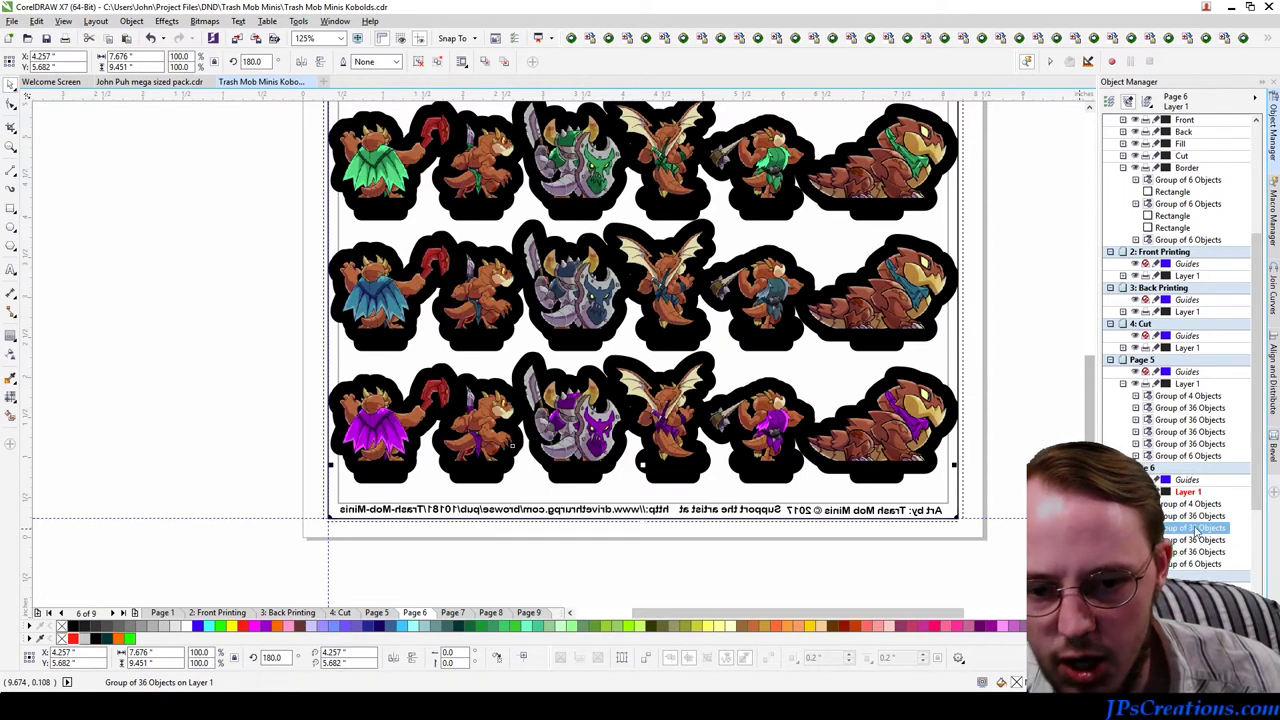
pyautogui.click(1185, 505)
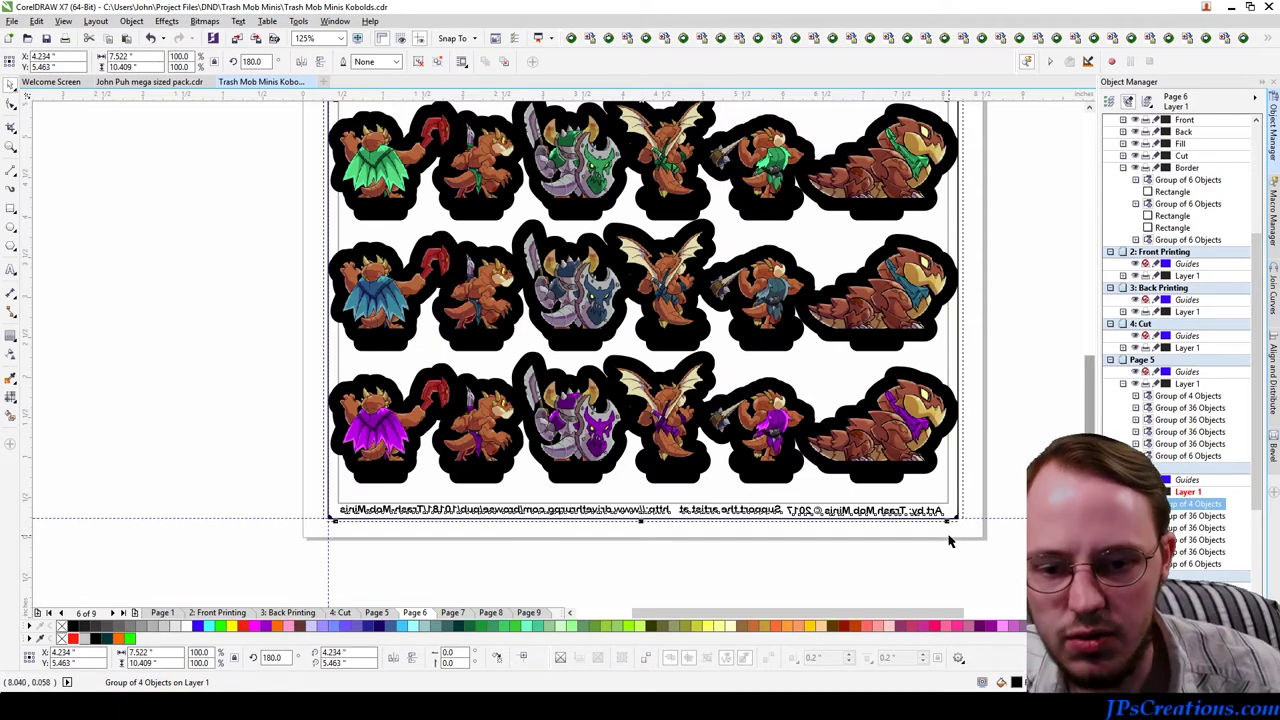
pyautogui.scroll(-2, 1018, 540)
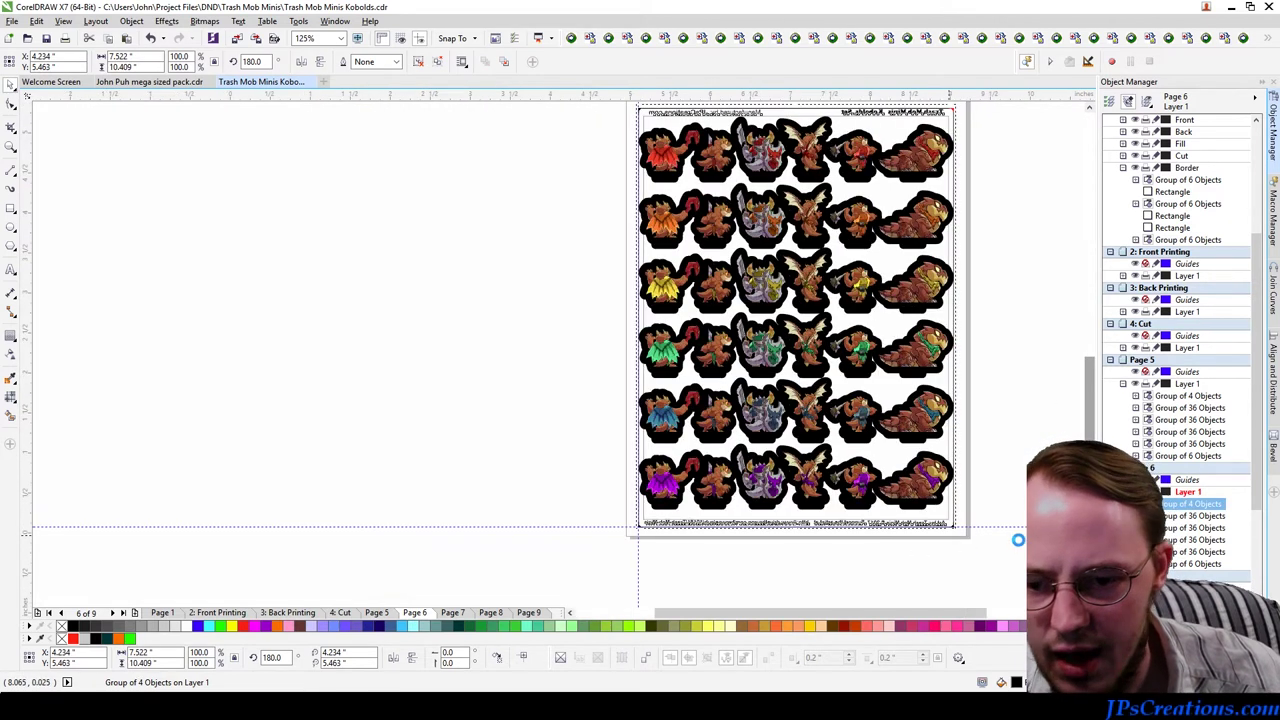
pyautogui.scroll(2, 968, 539)
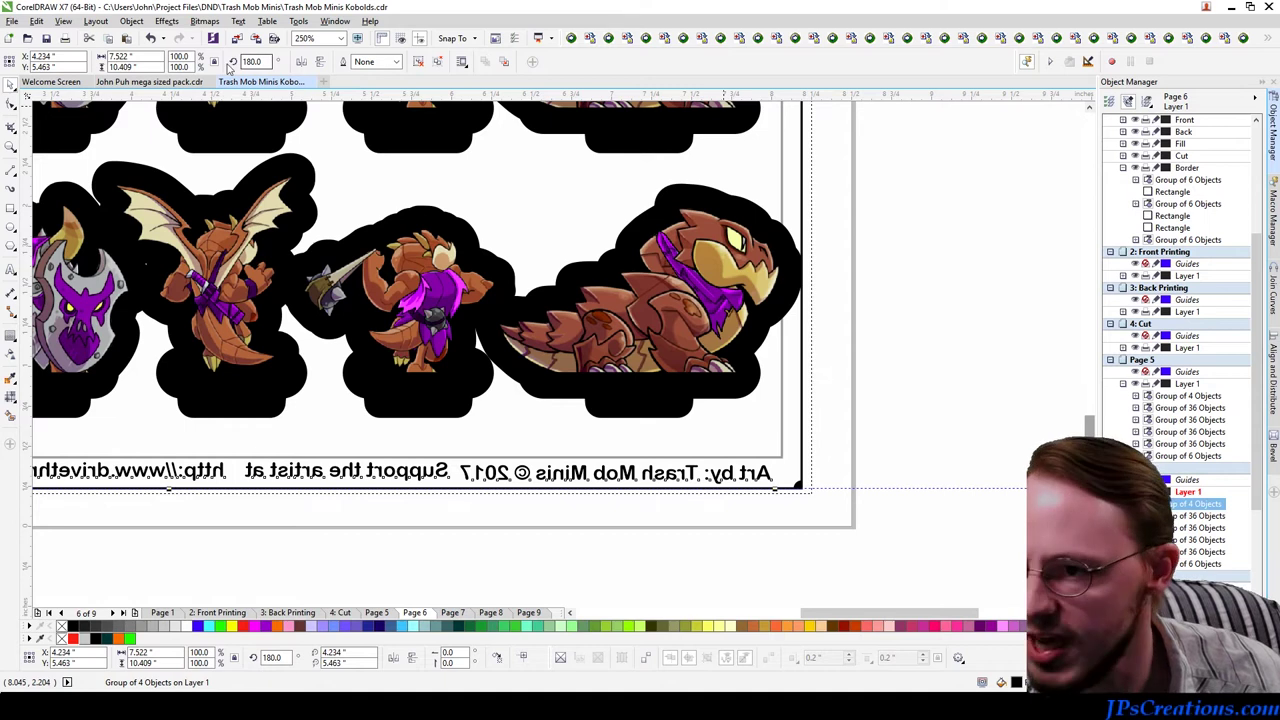
pyautogui.hotkey('ctrl', 'z')
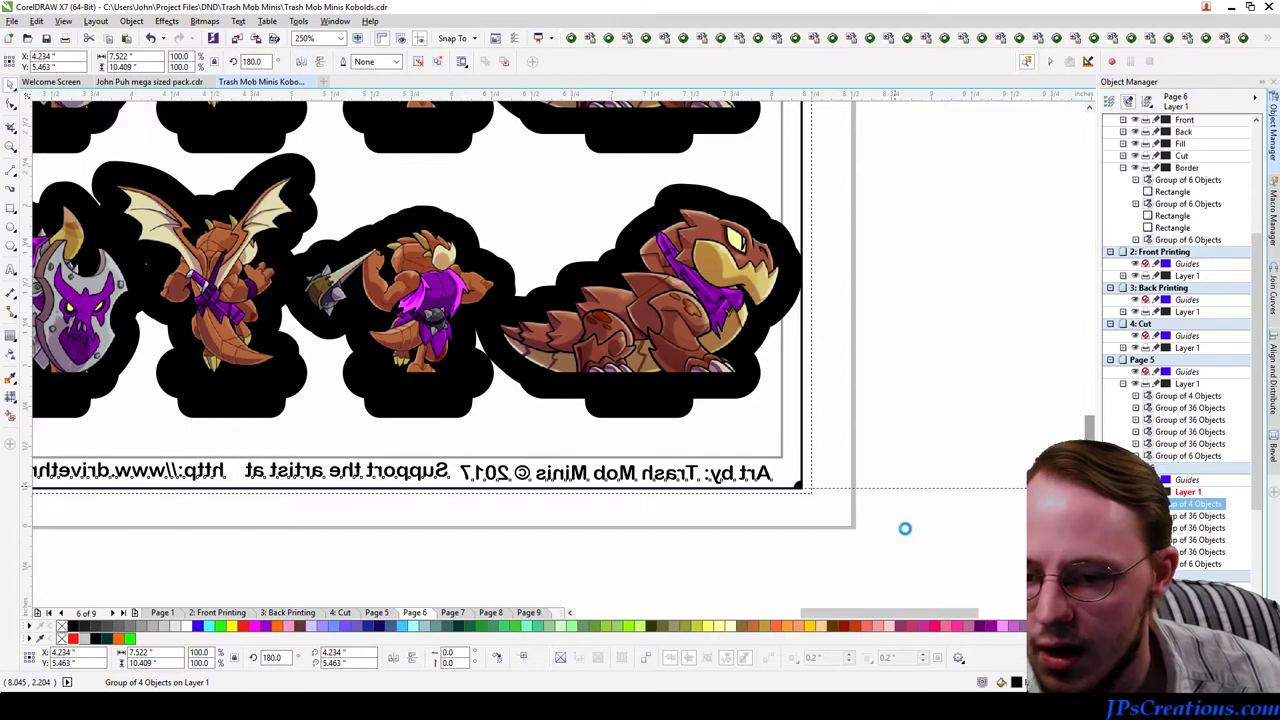
pyautogui.scroll(-1, 905, 528)
pyautogui.scroll(-2, 912, 532)
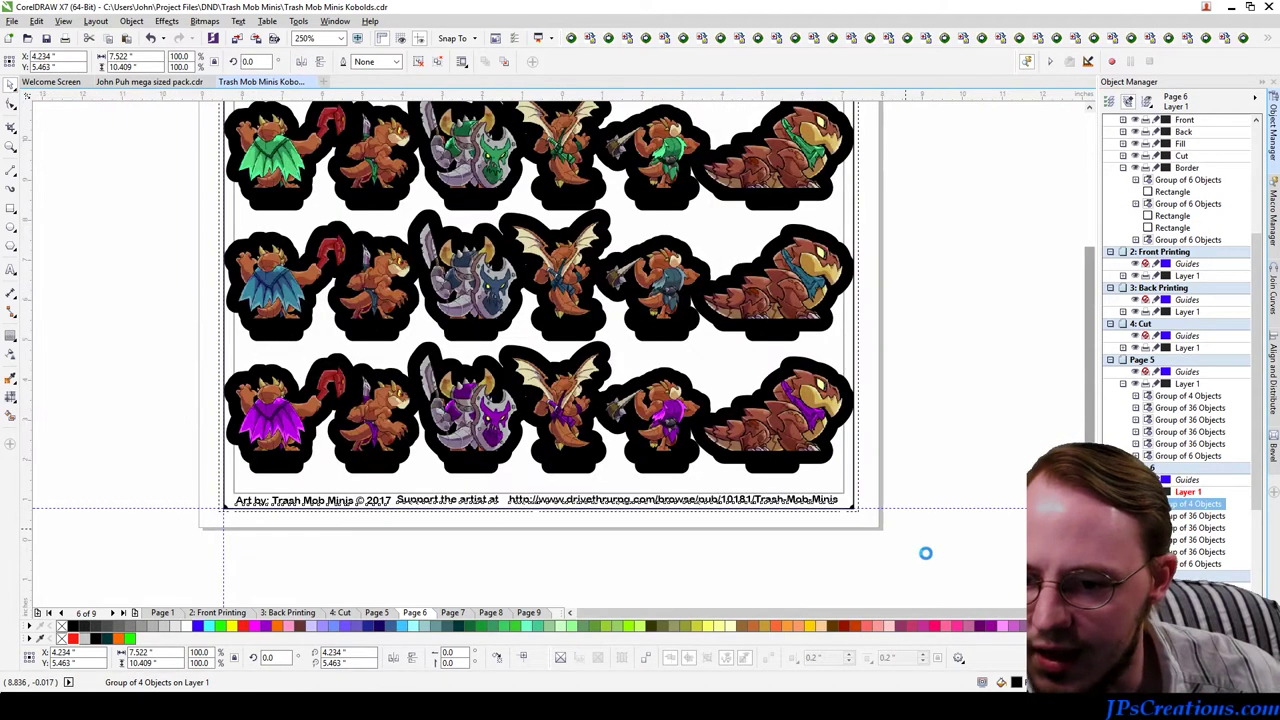
# Step: Select the whole back-side sheet on Page 6 and raise its Y position by 0.055 in, to 5.527 in
pyautogui.scroll(-1, 927, 553)
pyautogui.scroll(-1, 938, 574)
pyautogui.moveTo(938, 574); pyautogui.dragTo(749, 329)
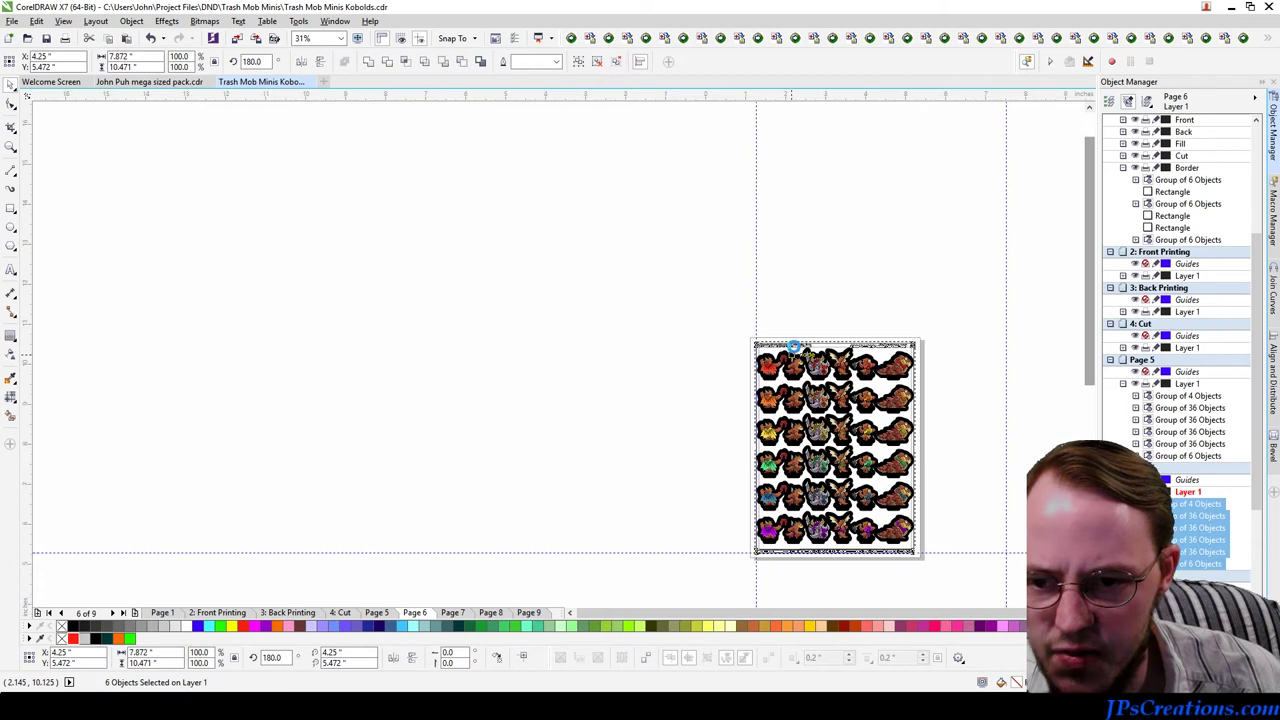
pyautogui.scroll(3, 793, 347)
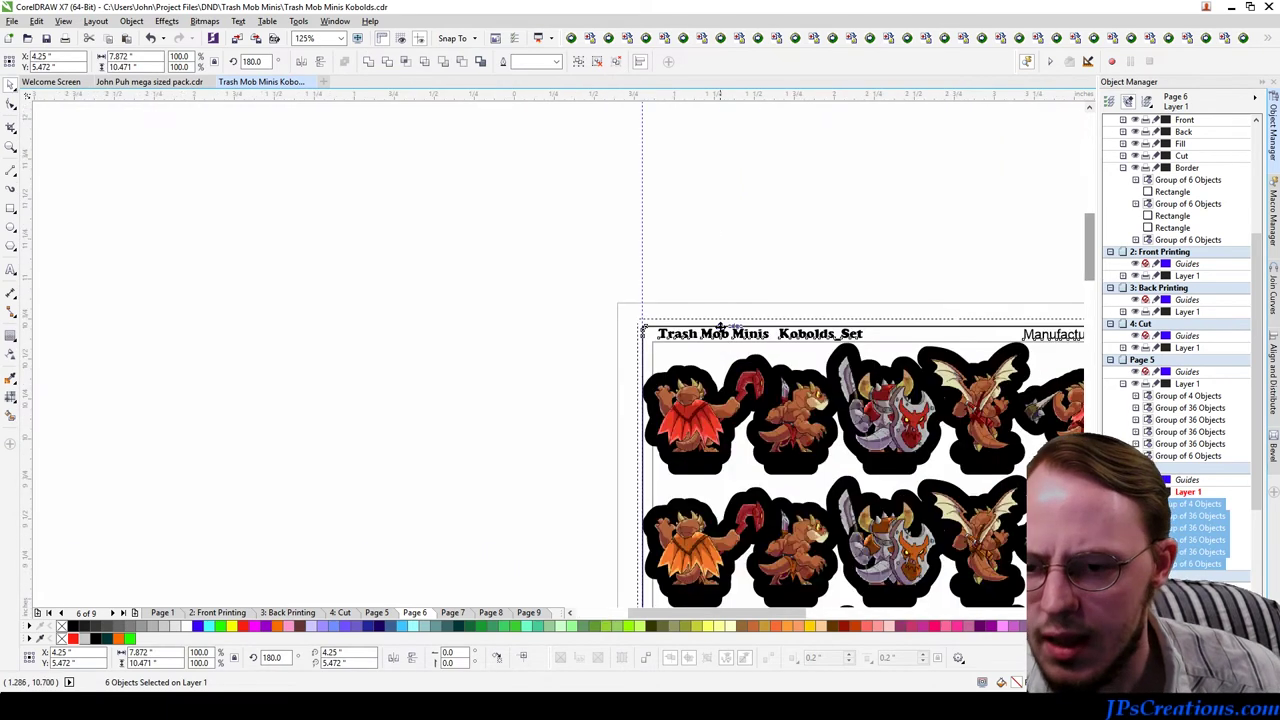
pyautogui.scroll(1, 700, 325)
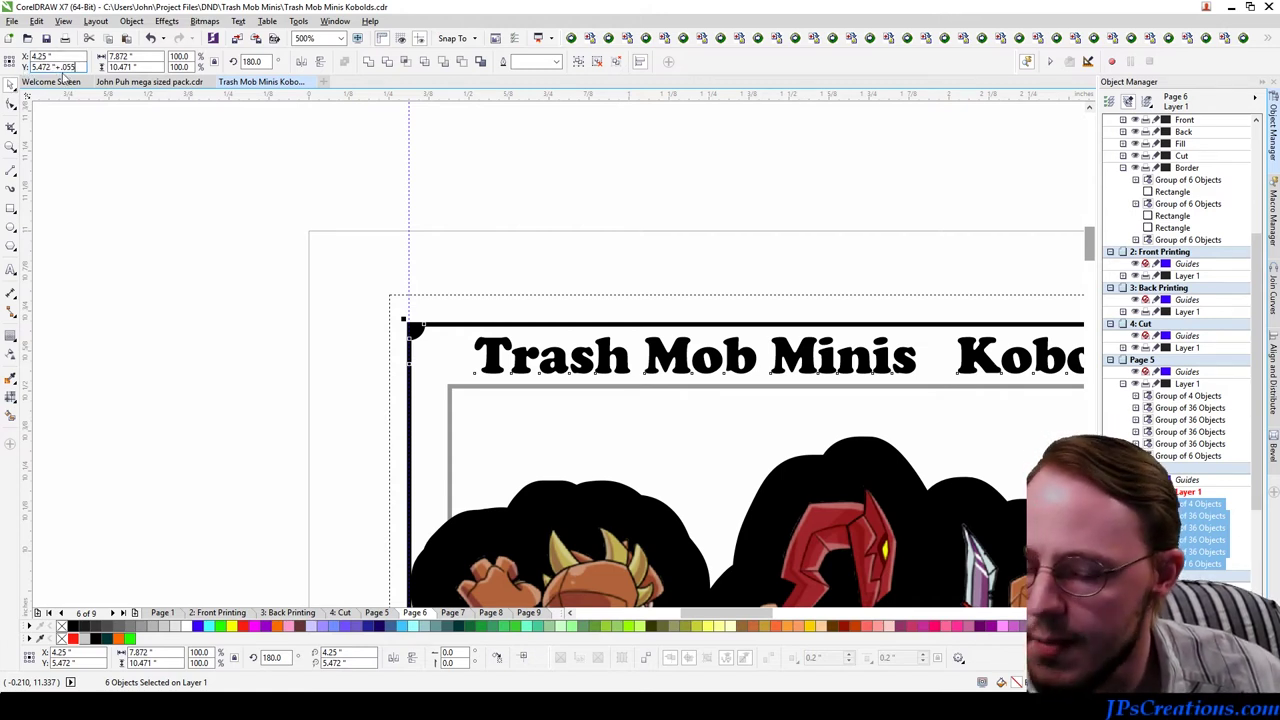
pyautogui.press('Return')
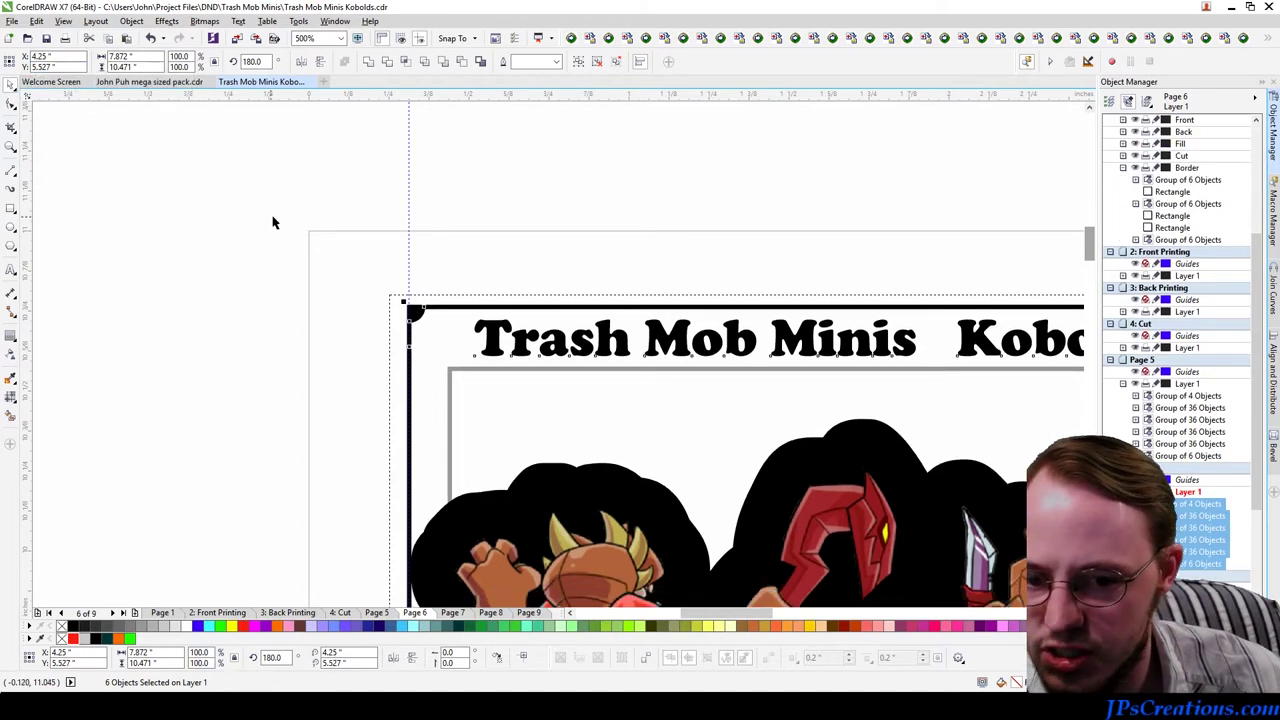
# Step: Compare the placement of the back sheet on Page 6 with the front sheet on Page 5
pyautogui.scroll(-1, 279, 246)
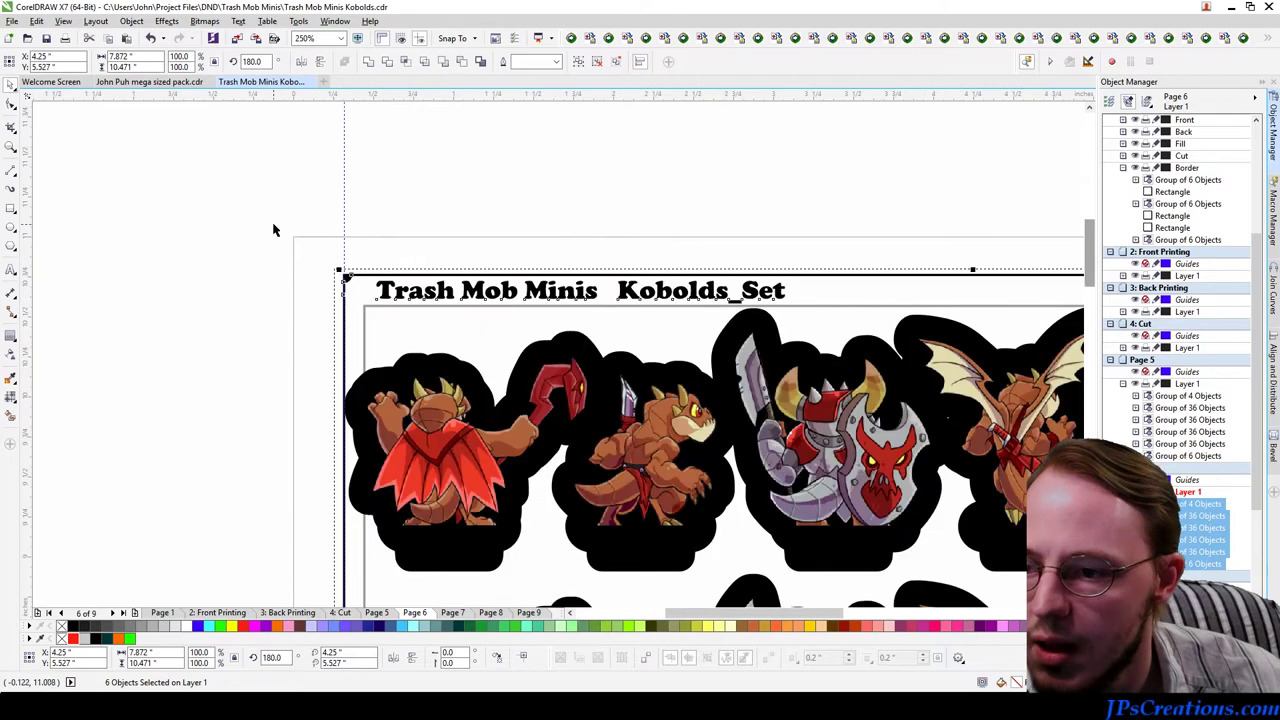
pyautogui.scroll(-1, 281, 251)
pyautogui.click(691, 214)
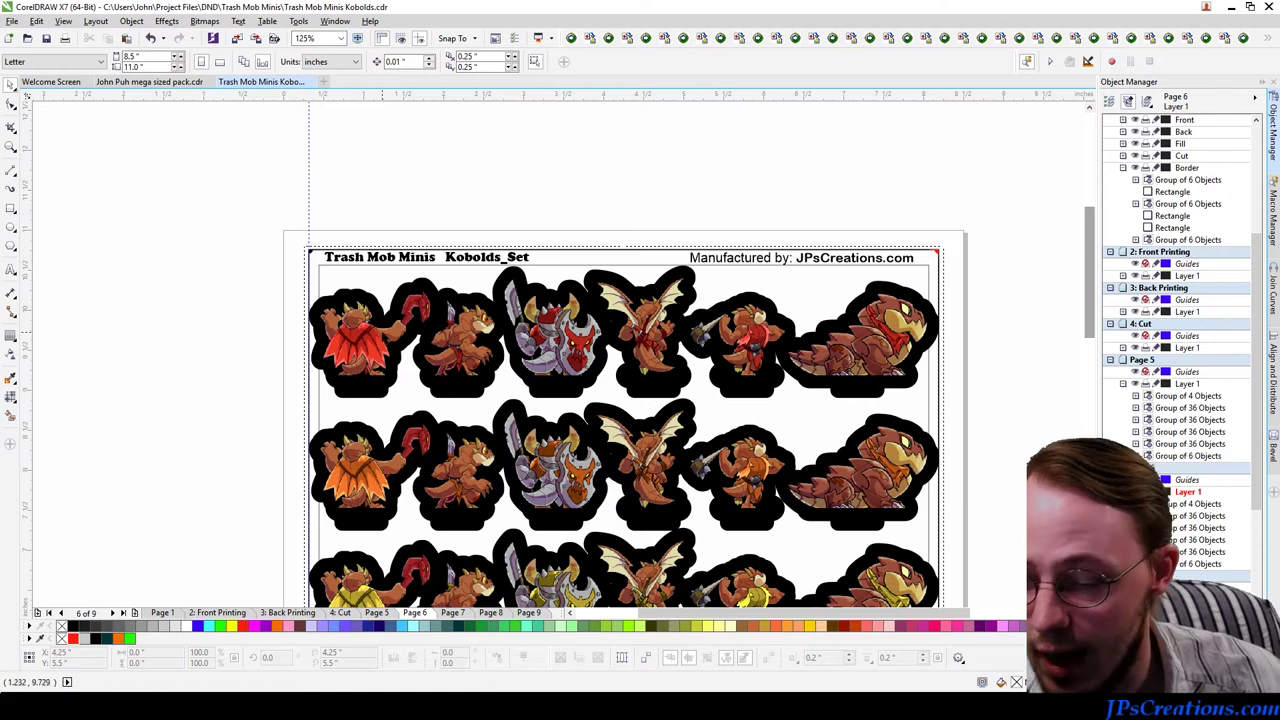
pyautogui.click(389, 612)
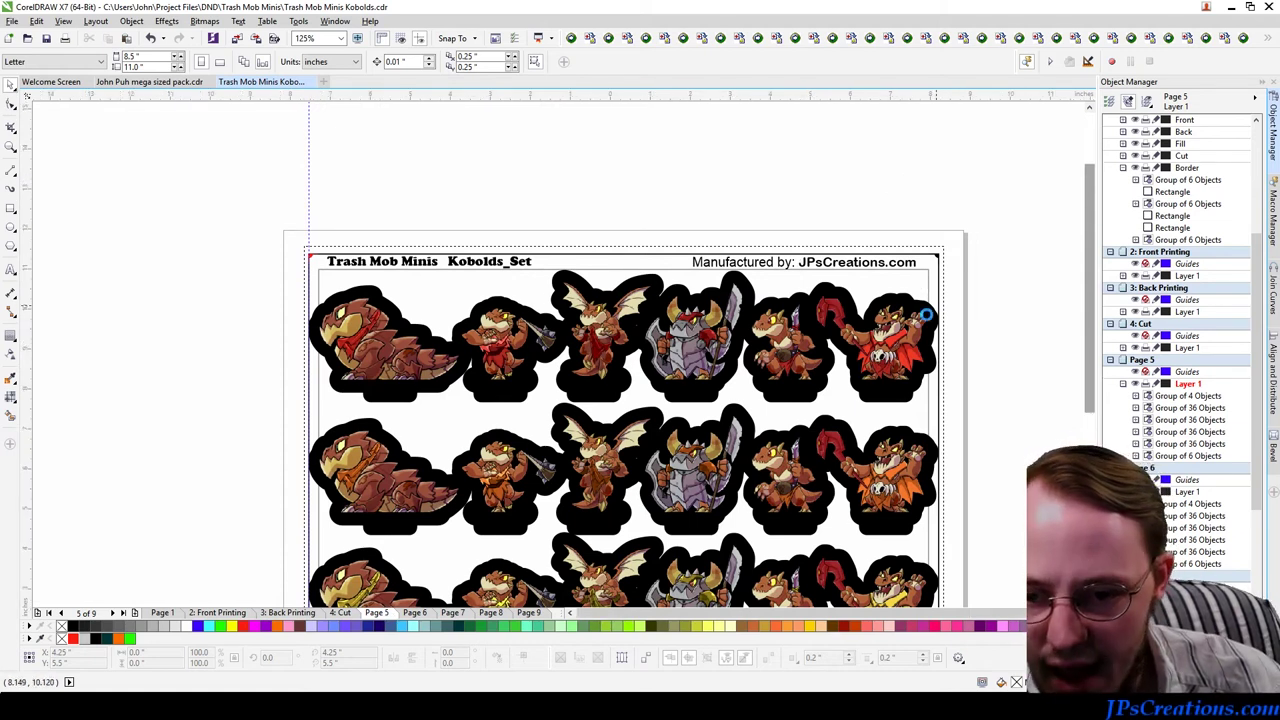
pyautogui.scroll(-2, 940, 265)
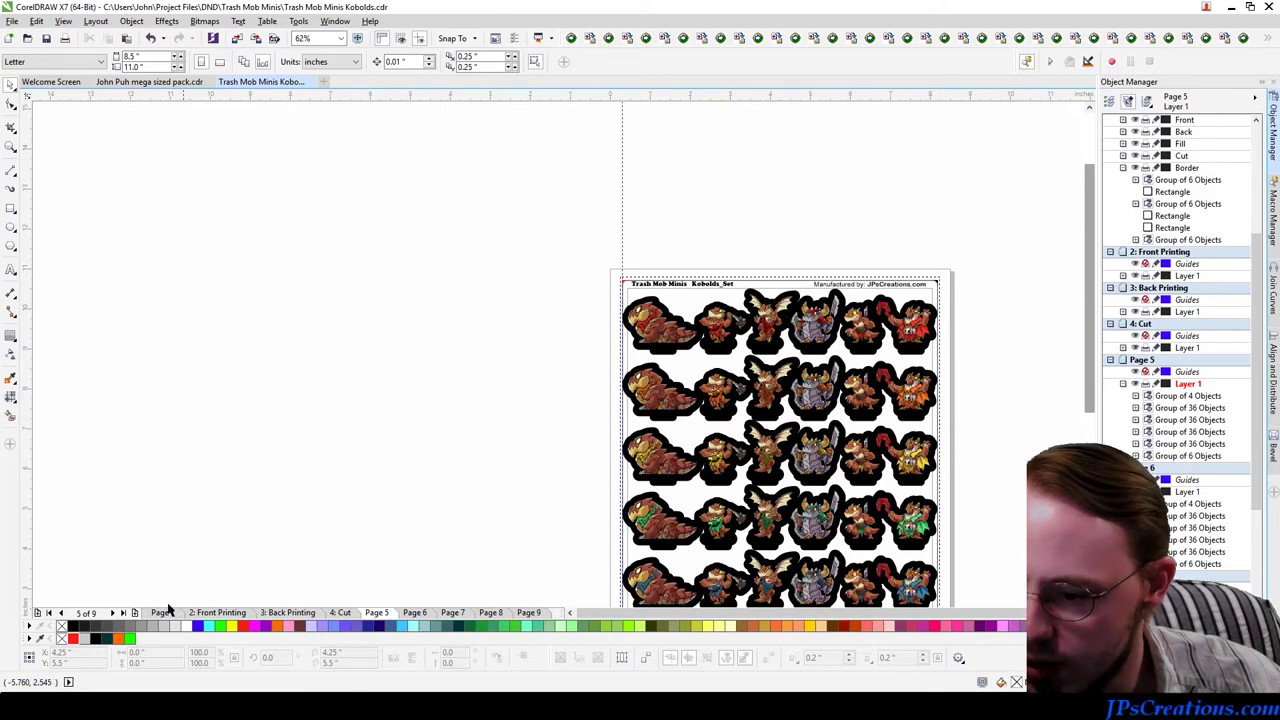
# Step: Insert a new page after Page 6 and paste a copy of the kobold sheet on it
pyautogui.click(412, 612)
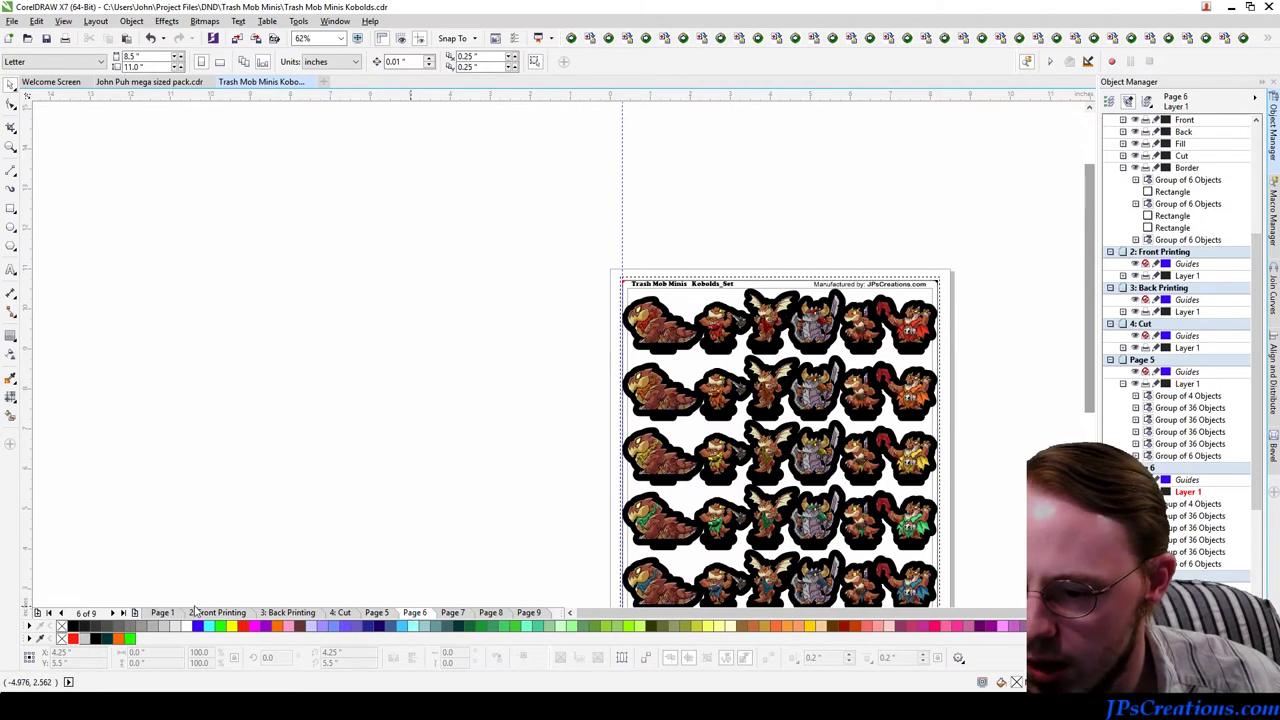
pyautogui.click(134, 613)
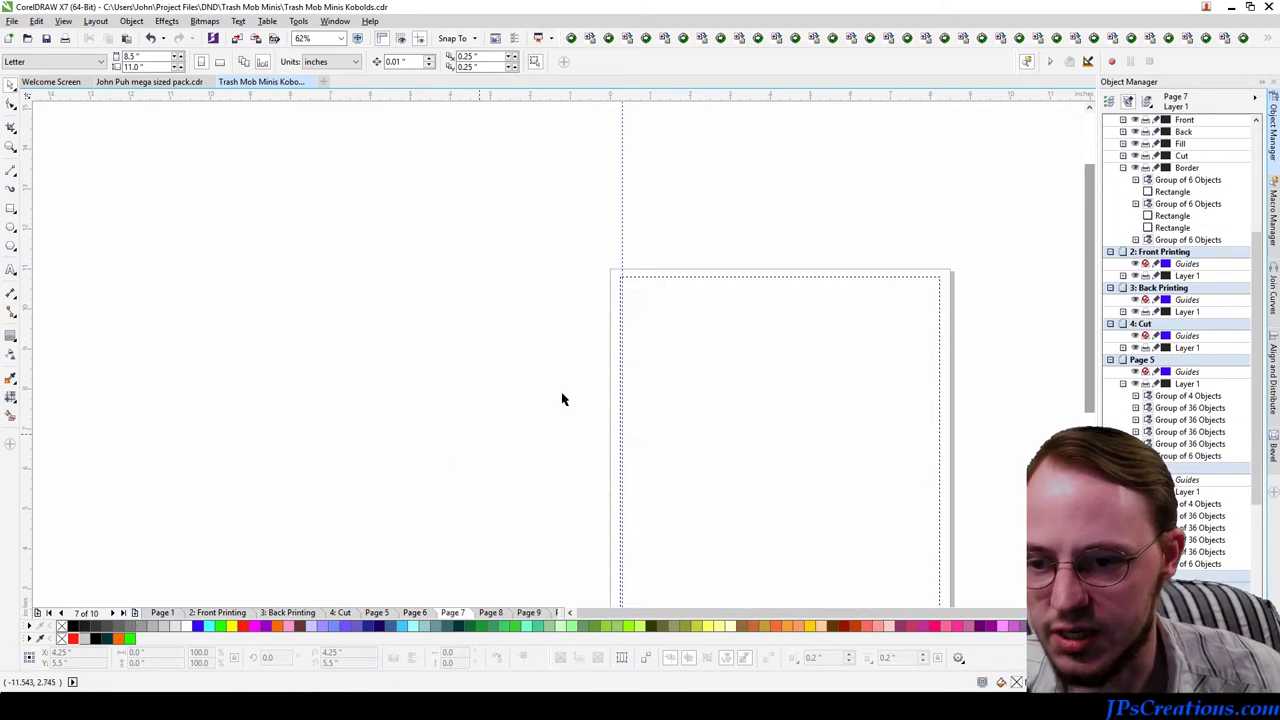
pyautogui.hotkey('ctrl', 'v')
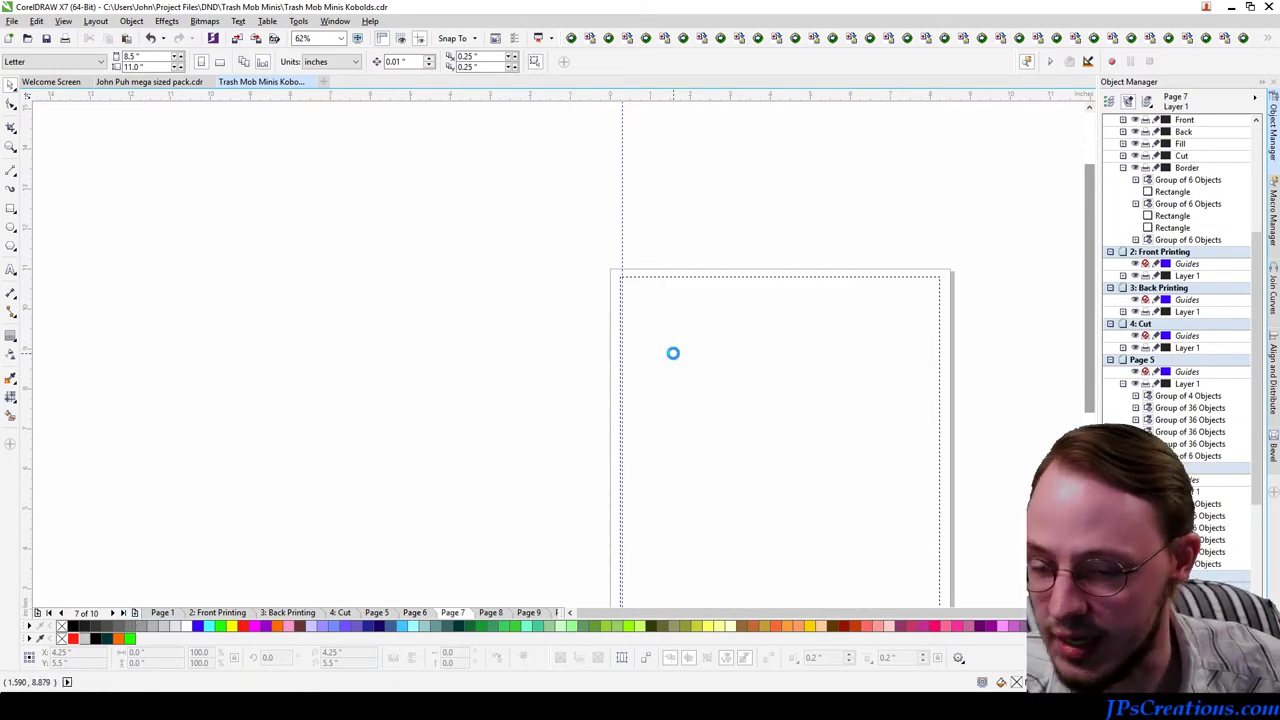
# Step: Delete the text group and the three kobold artwork and fill groups from Page 7, keeping only the cut outlines and border
pyautogui.click(1208, 540)
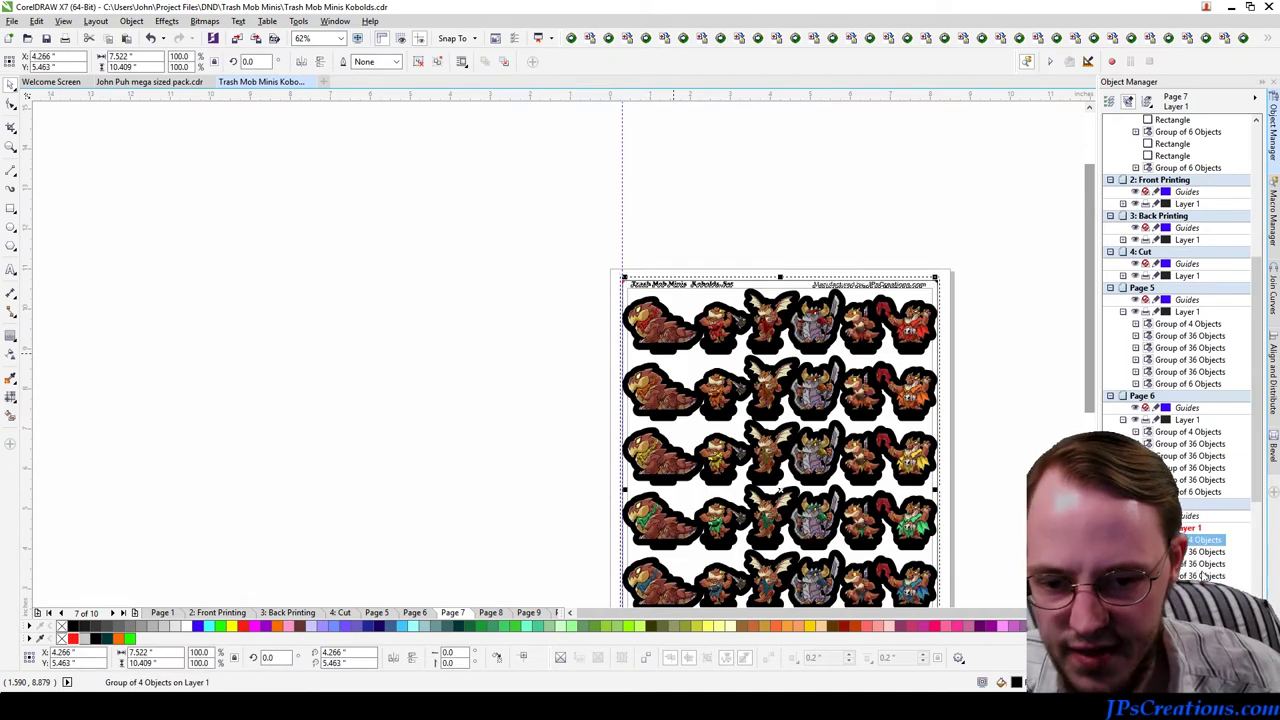
pyautogui.keyDown('shift'); pyautogui.click(1195, 576); pyautogui.keyUp('shift')
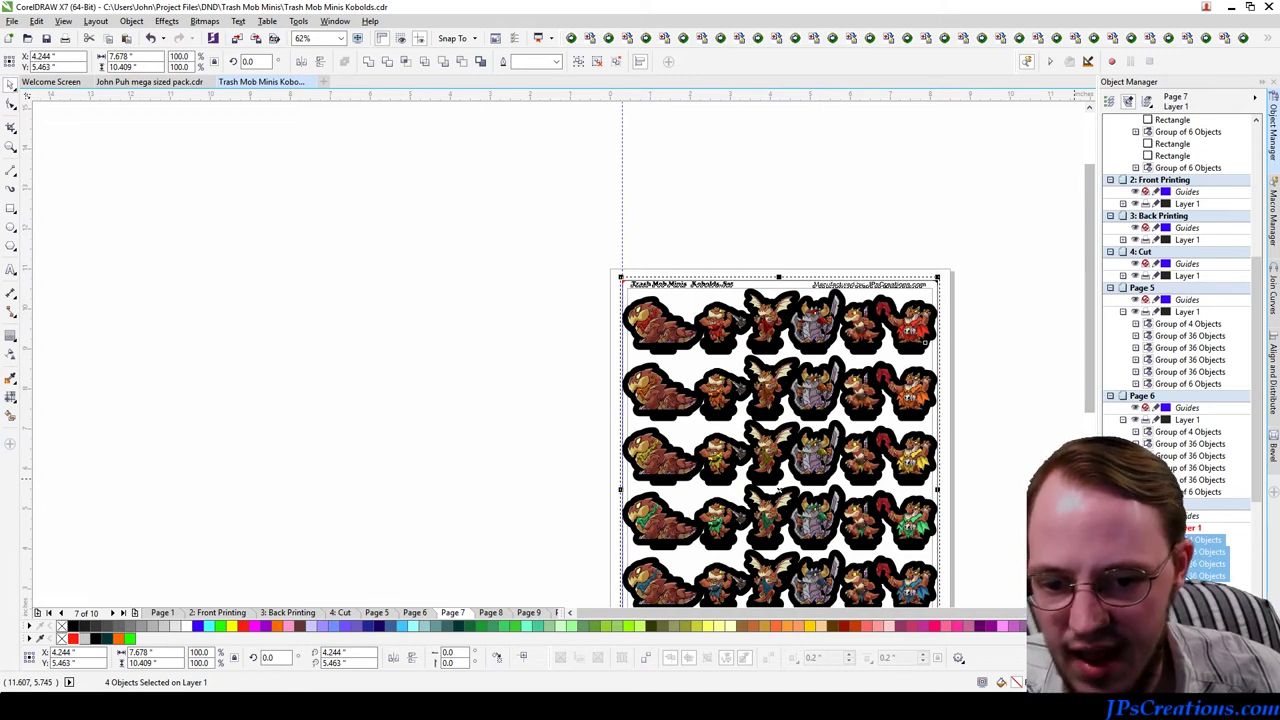
pyautogui.press('Delete')
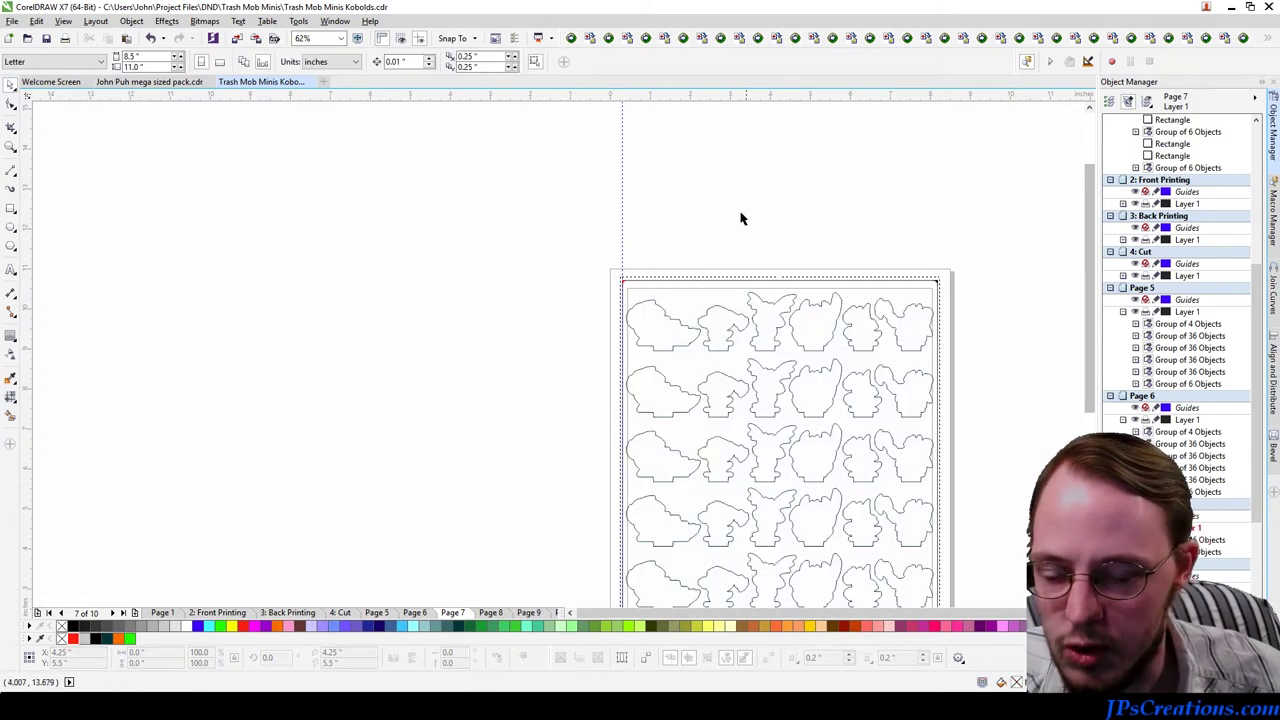
# Step: Change the outline color of Page 7's outer border rectangle to orange
pyautogui.click(669, 303)
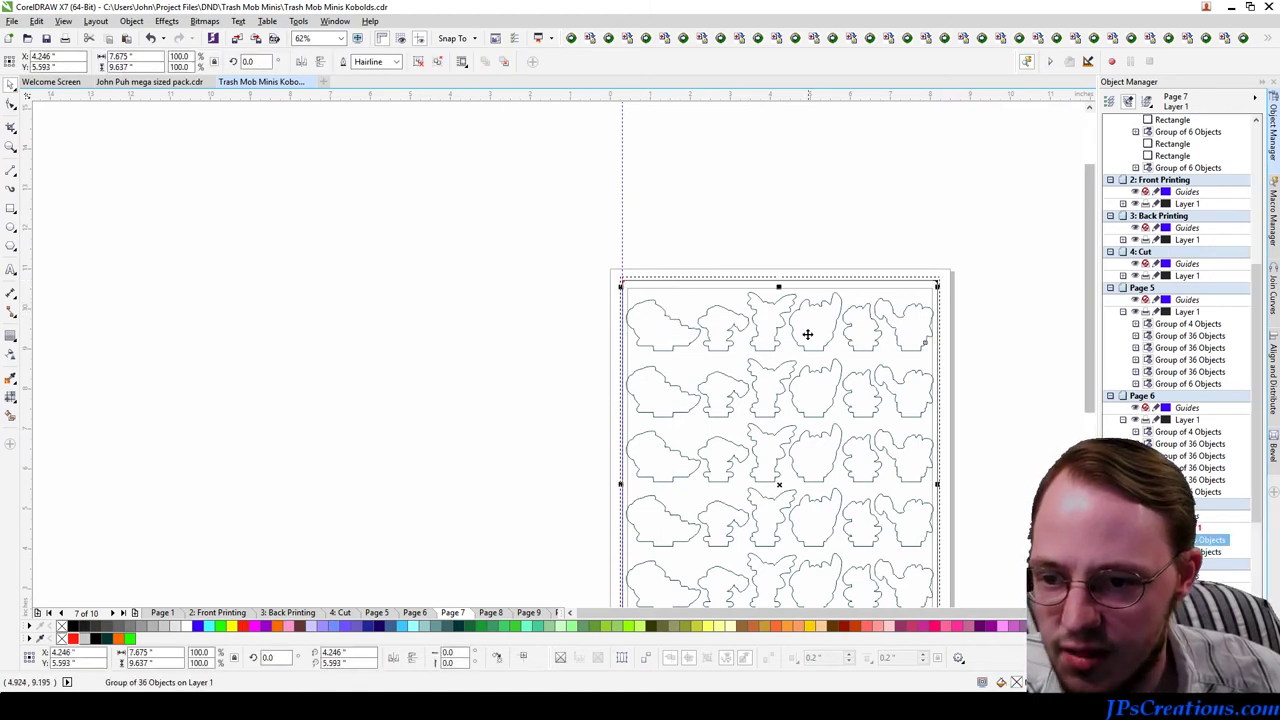
pyautogui.scroll(4, 785, 288)
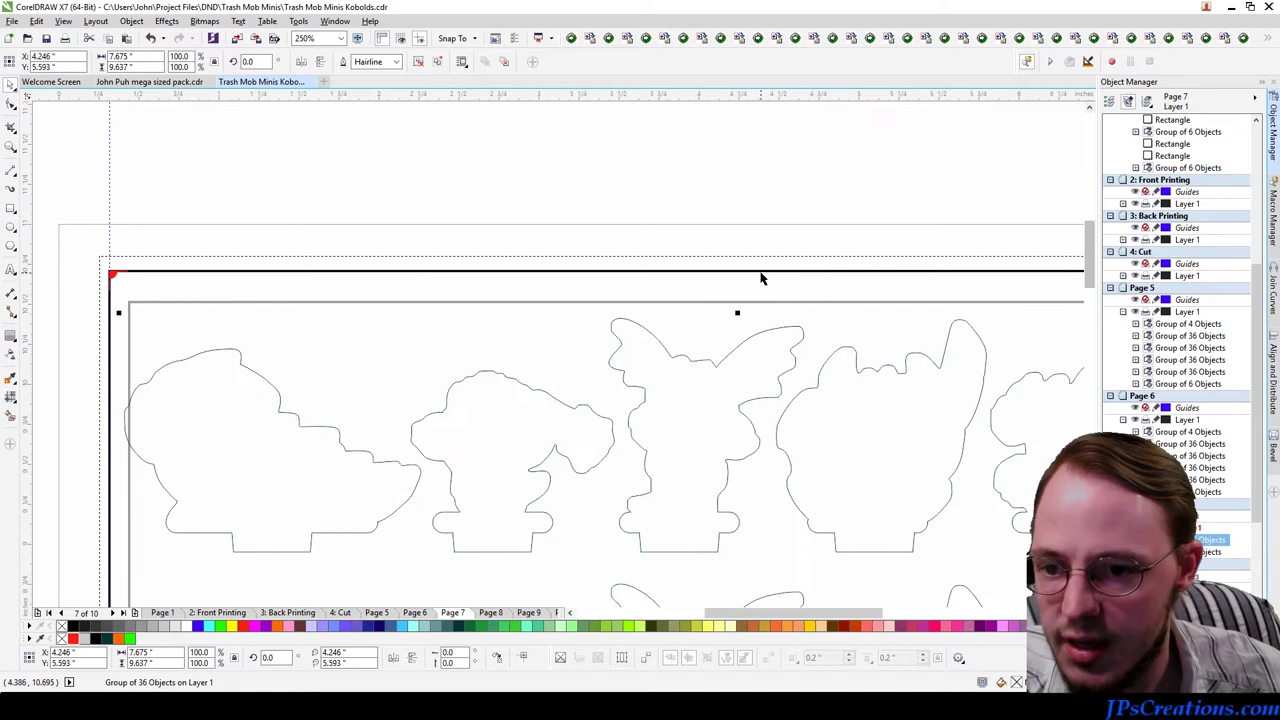
pyautogui.keyDown('ctrl'); pyautogui.click(759, 271); pyautogui.keyUp('ctrl')
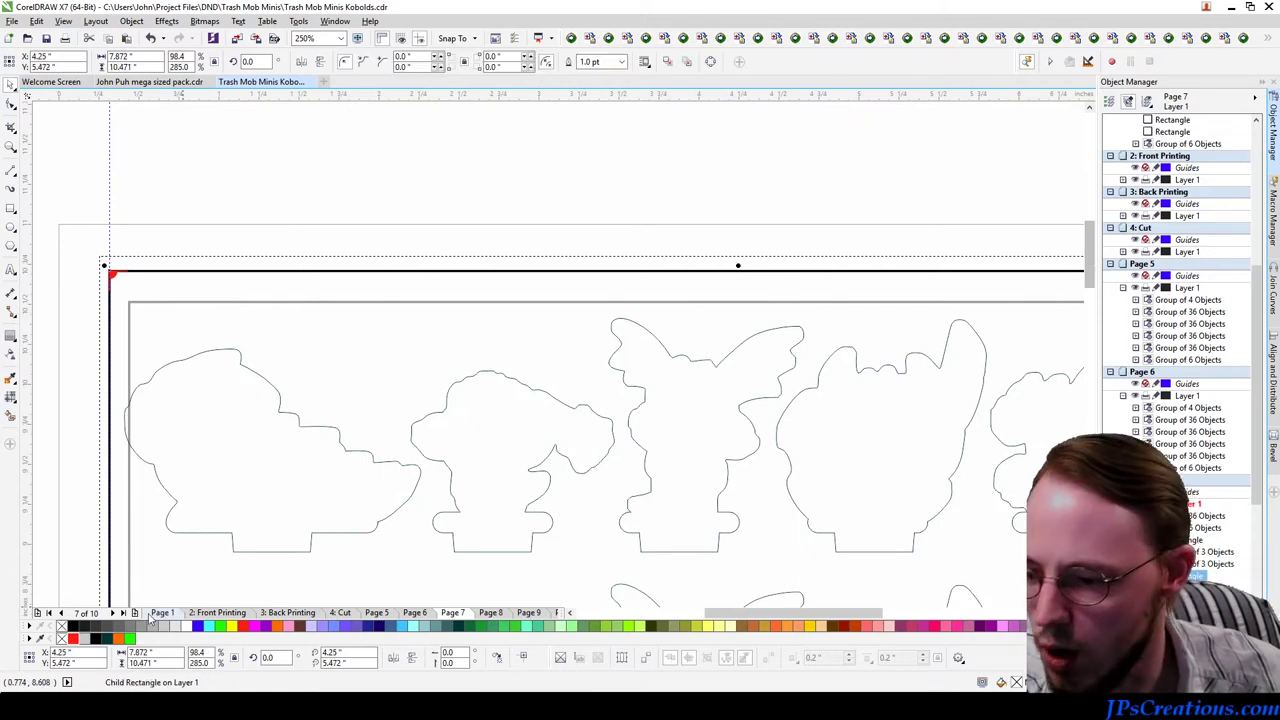
pyautogui.rightClick(118, 638)
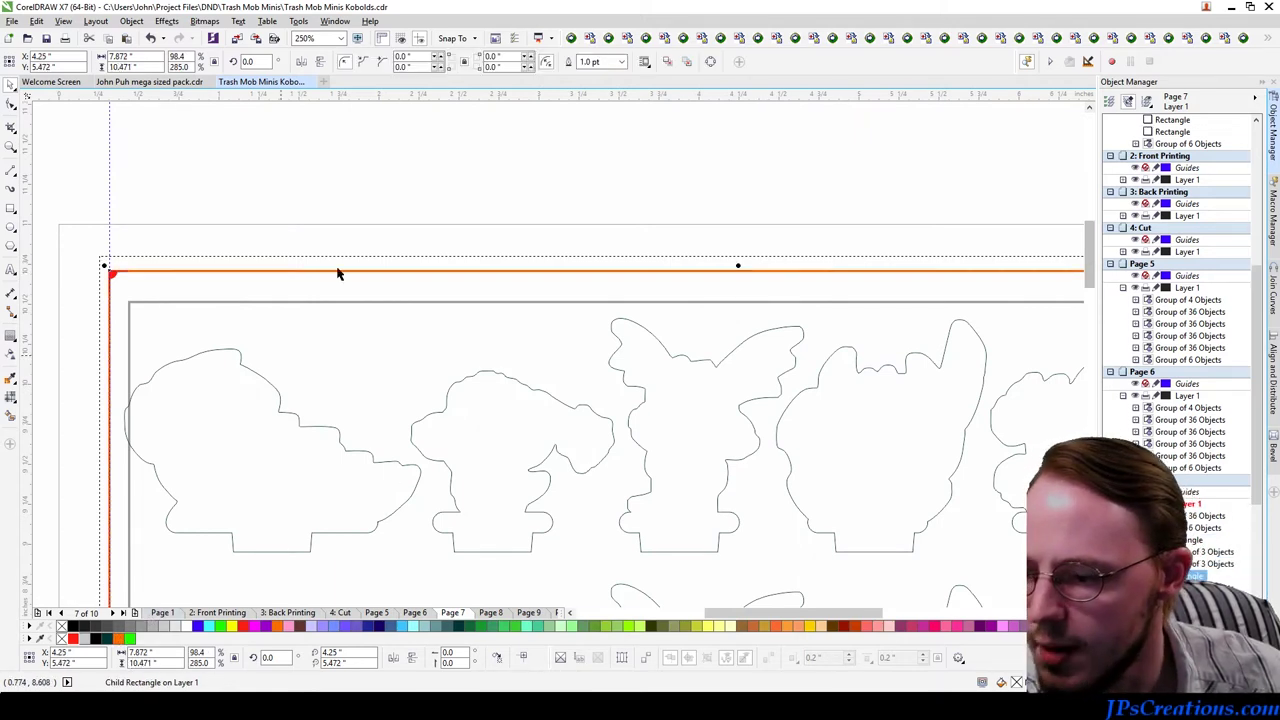
pyautogui.click(368, 188)
pyautogui.scroll(-3, 368, 187)
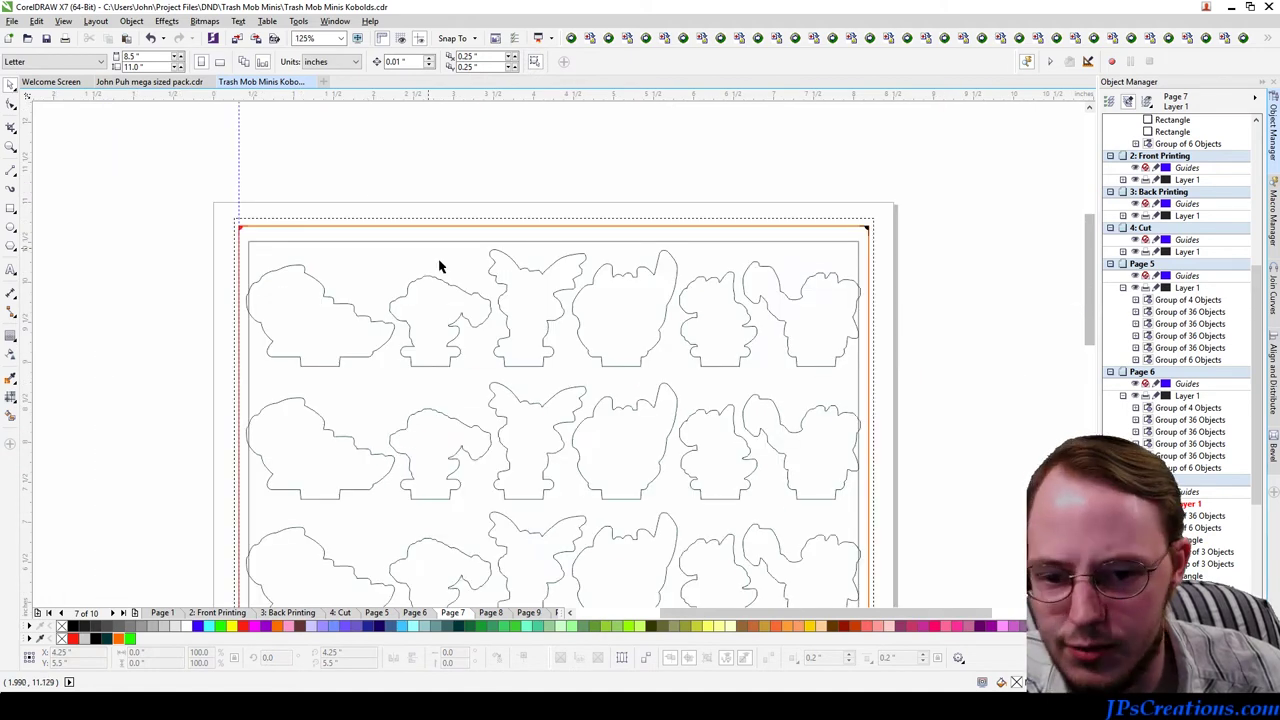
pyautogui.scroll(-1, 527, 203)
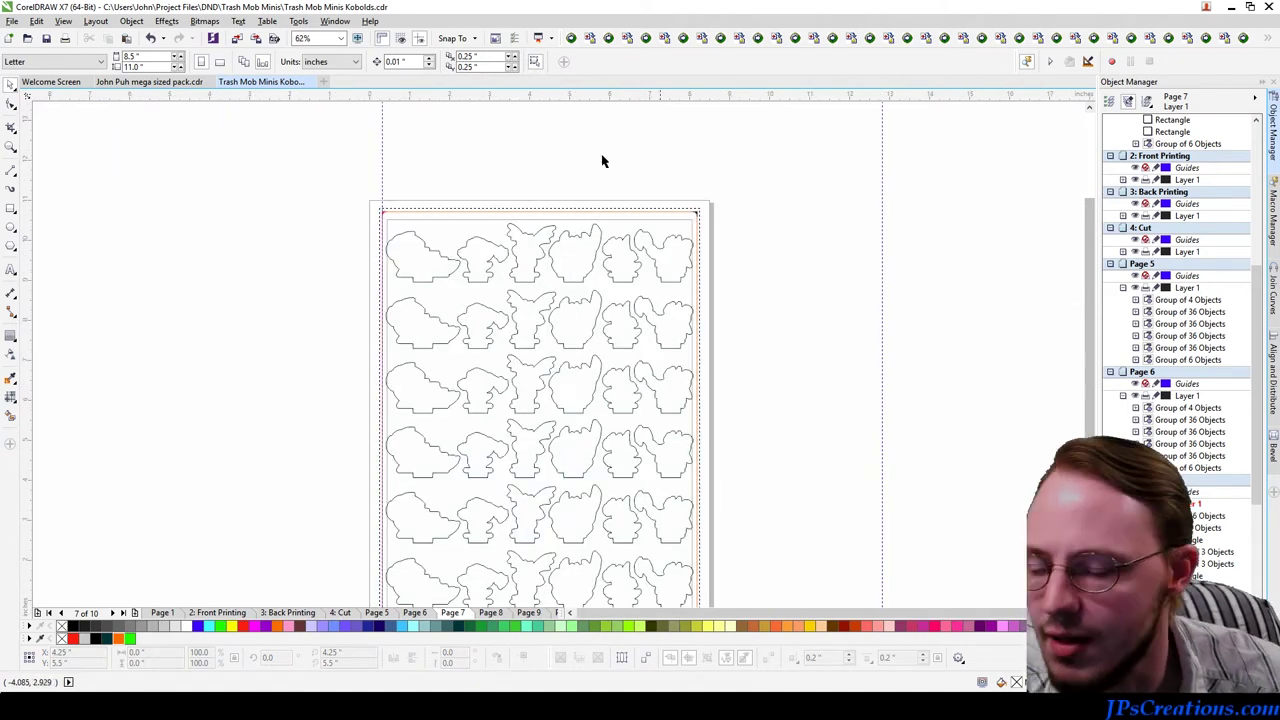
pyautogui.scroll(-1, 718, 158)
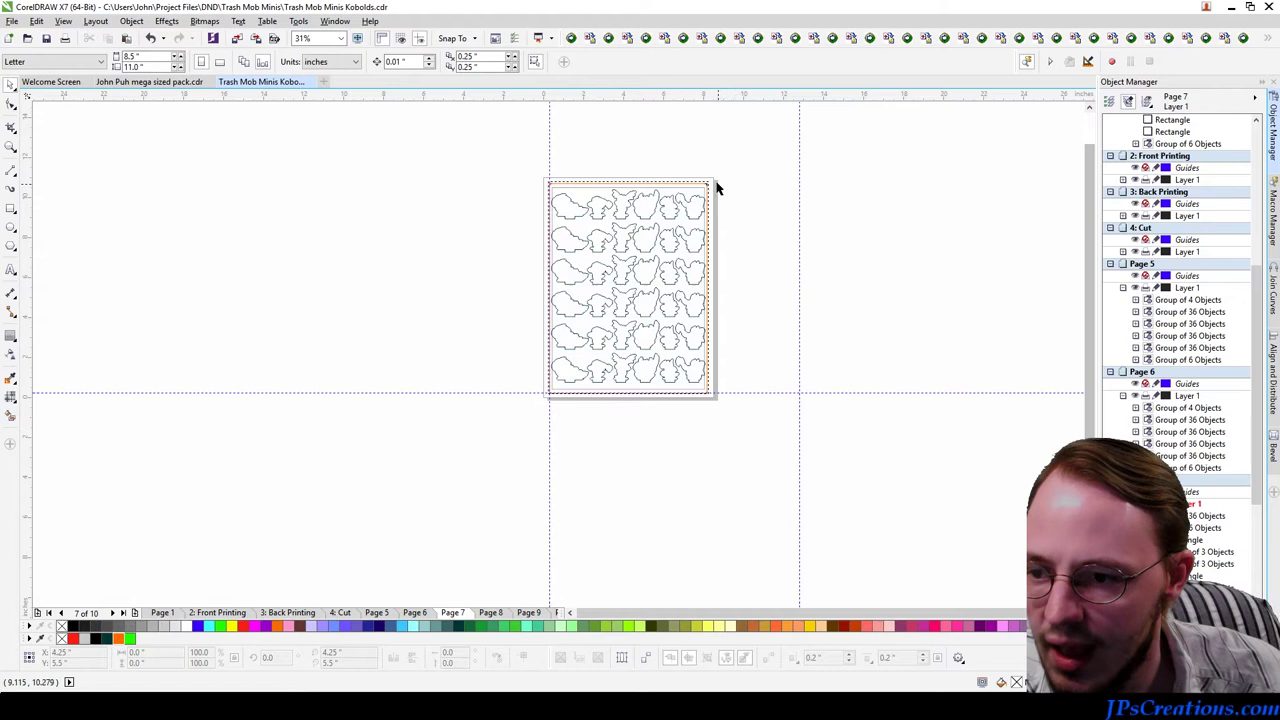
pyautogui.scroll(1, 716, 185)
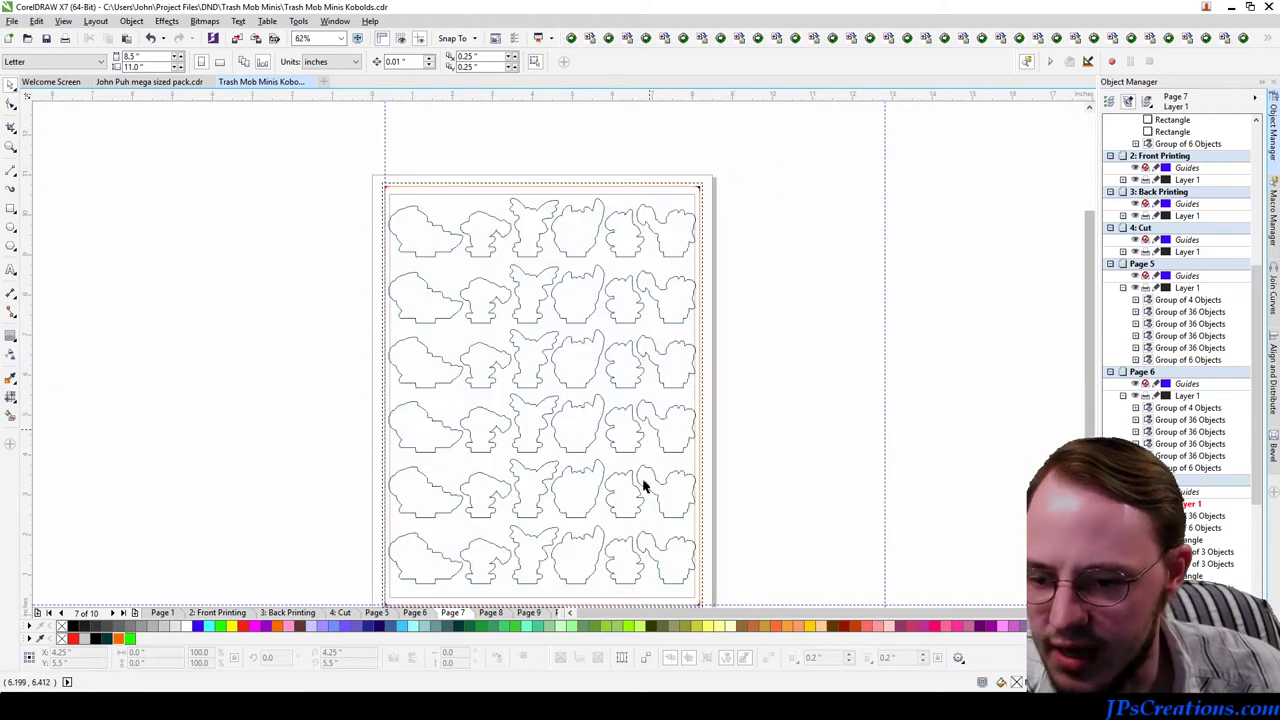
# Step: Convert Page 6's topmost group of 36 kobold images to a 600 dpi RGB bitmap with anti-aliasing and a transparent background
pyautogui.click(415, 613)
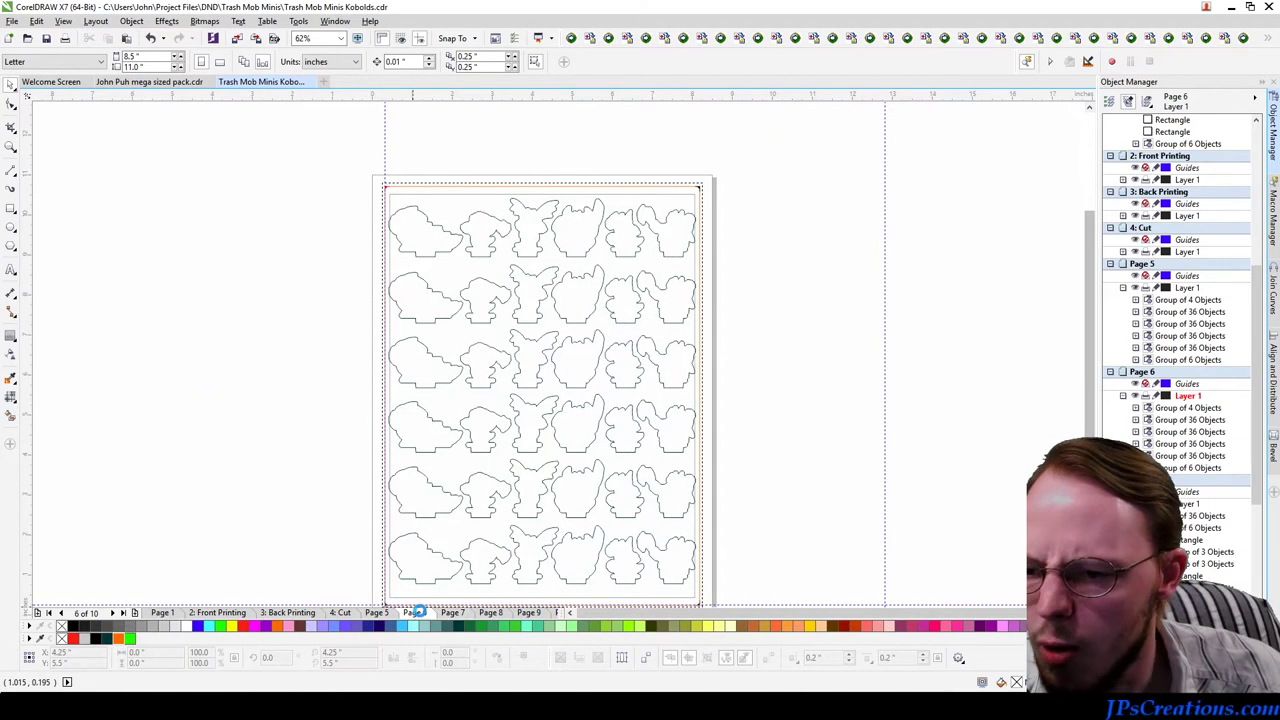
pyautogui.click(595, 312)
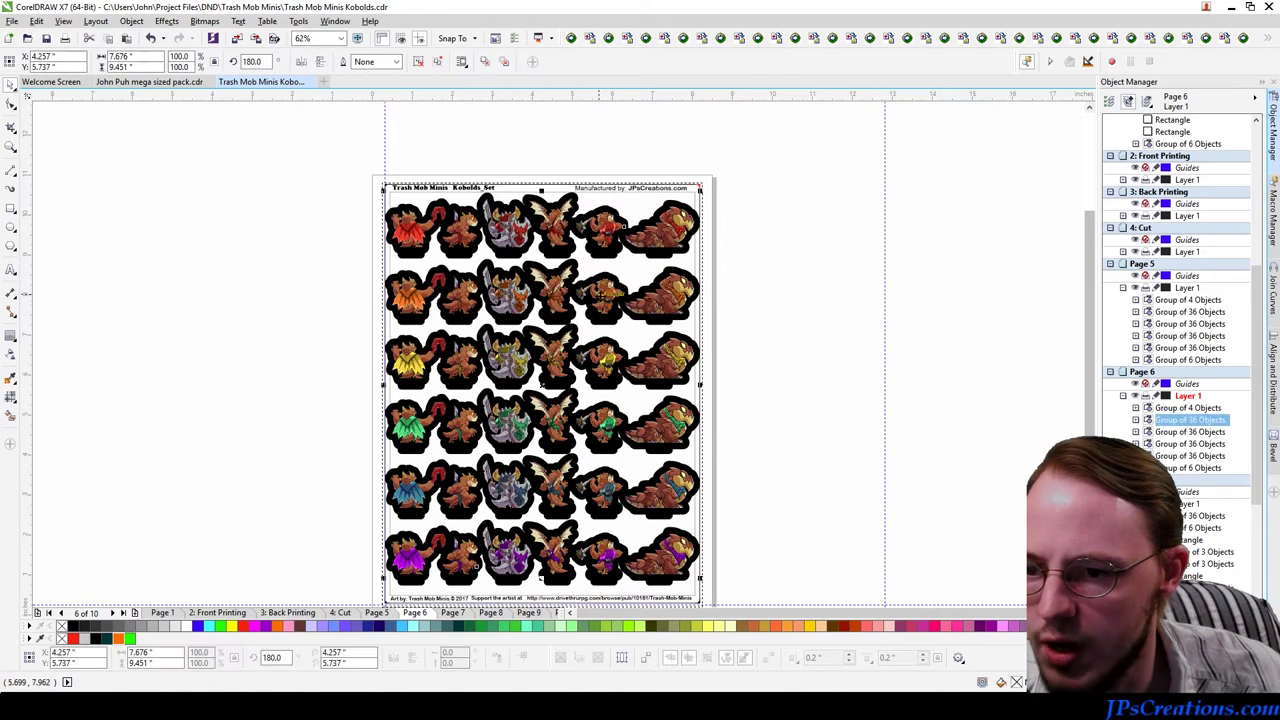
pyautogui.keyDown('ctrl'); pyautogui.click(598, 292); pyautogui.keyUp('ctrl')
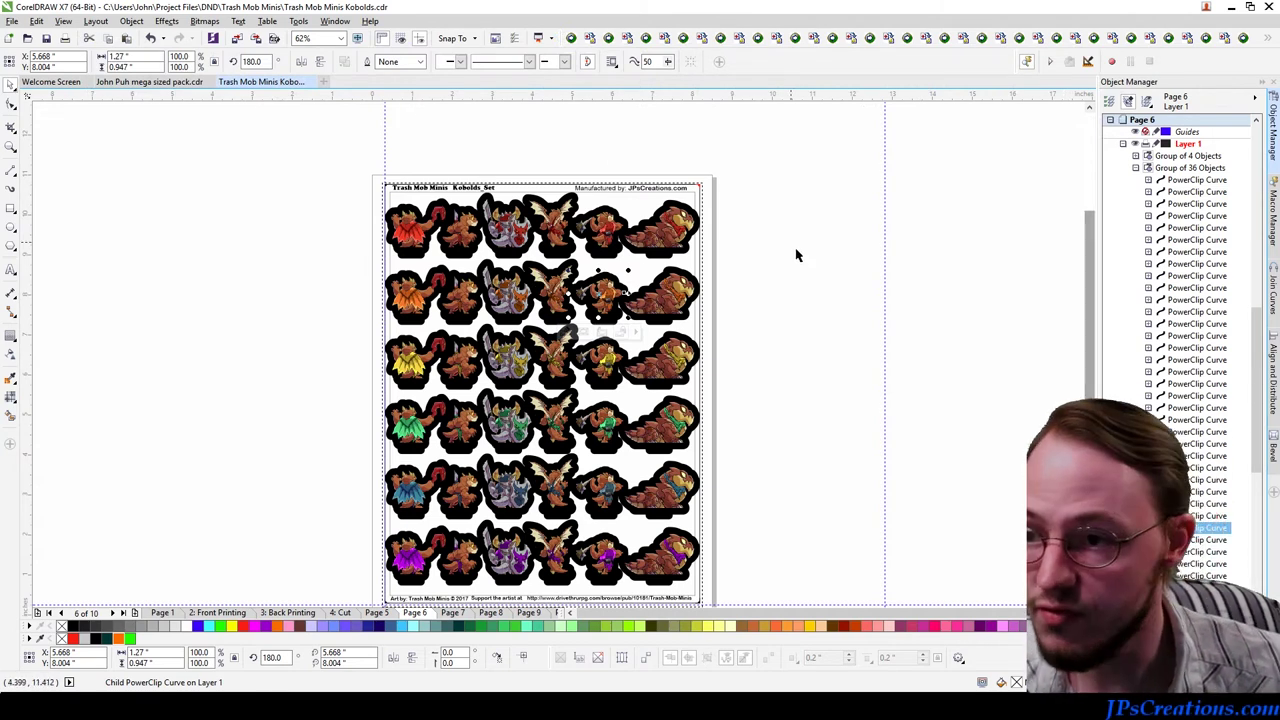
pyautogui.click(1072, 294)
pyautogui.click(1180, 169)
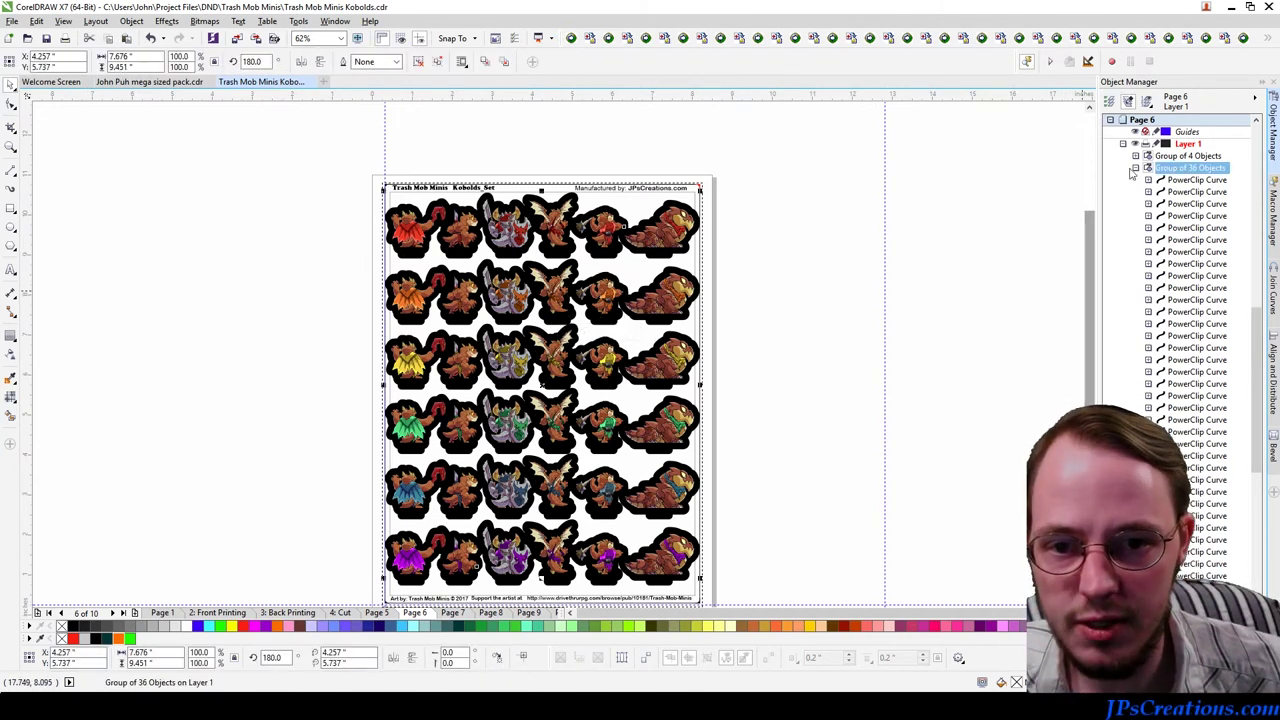
pyautogui.click(1136, 168)
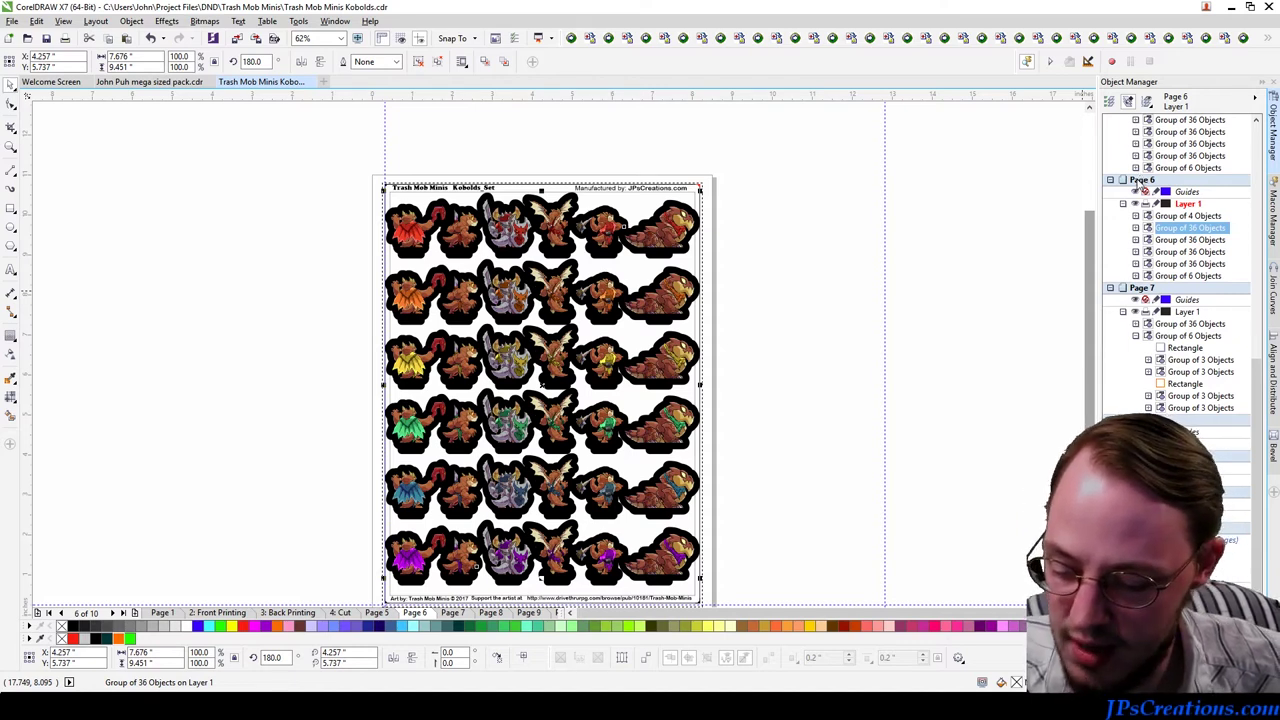
pyautogui.hotkey('alt', 'b')
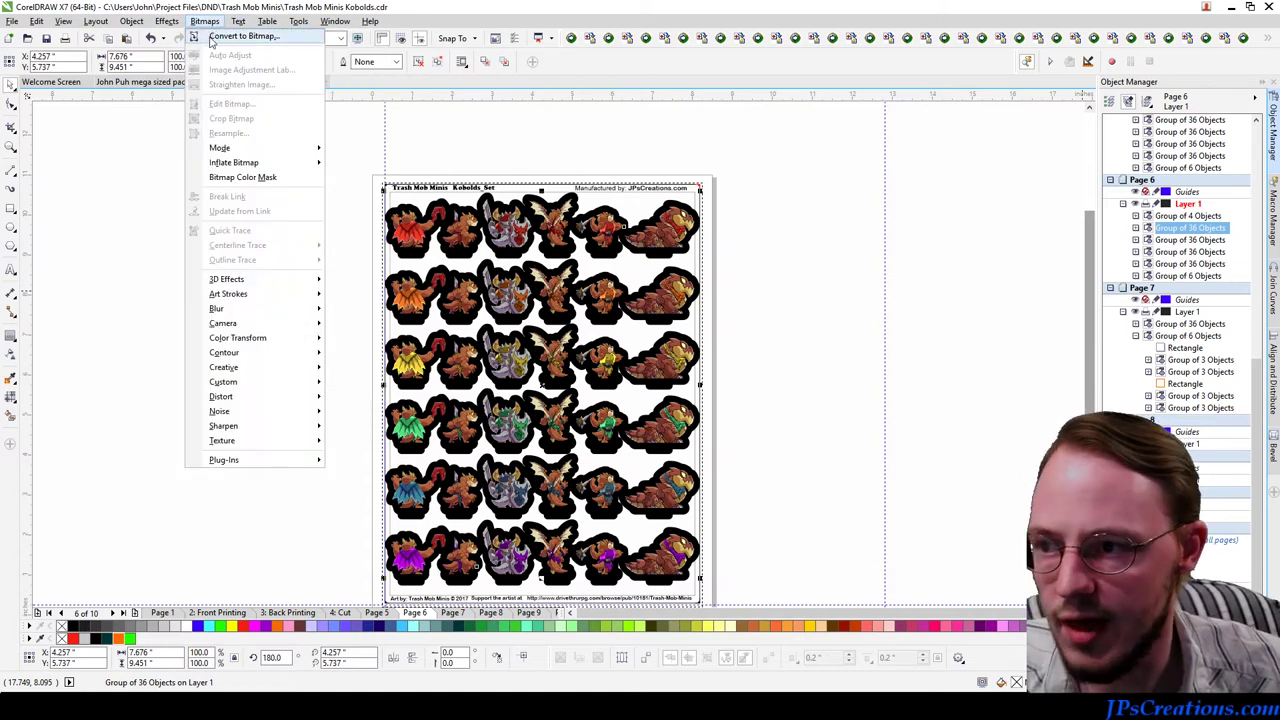
pyautogui.click(240, 36)
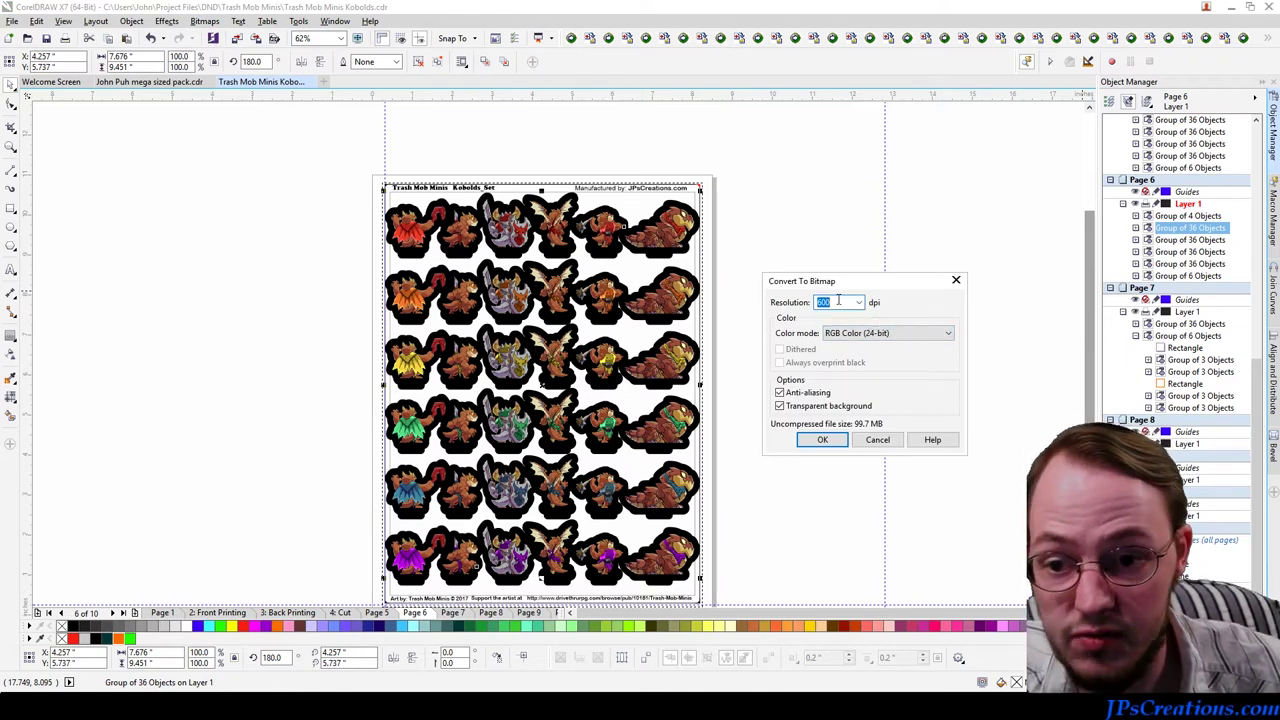
pyautogui.scroll(2, 823, 303)
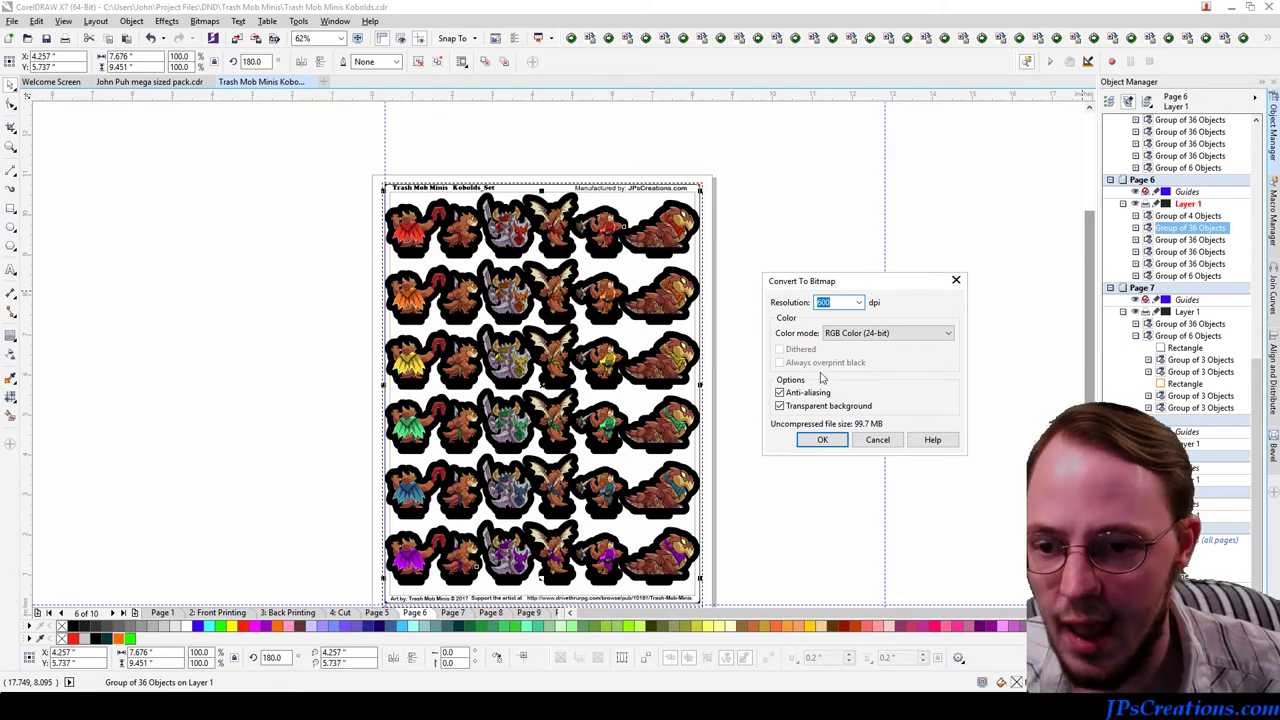
pyautogui.click(822, 440)
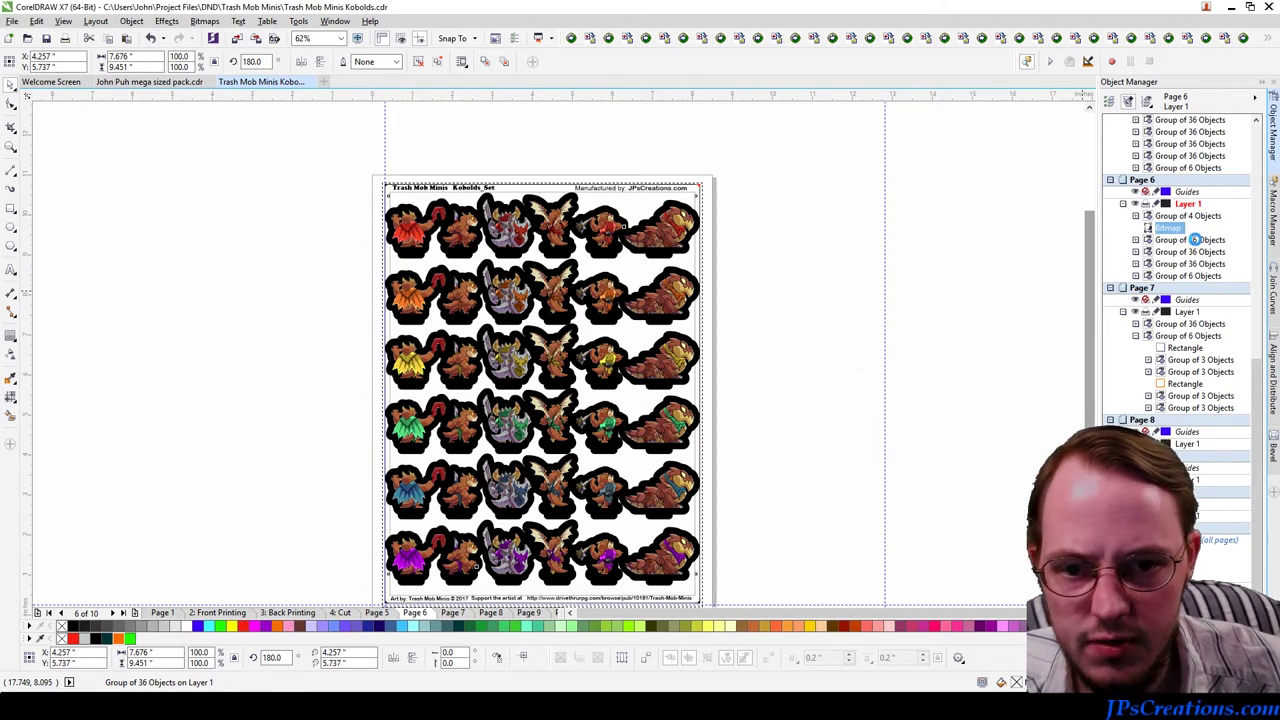
# Step: Convert the next group of 36 objects on Page 6, directly below the new bitmap, to a 600 dpi RGB bitmap with transparency
pyautogui.click(1196, 240)
pyautogui.hotkey('alt', 'b')
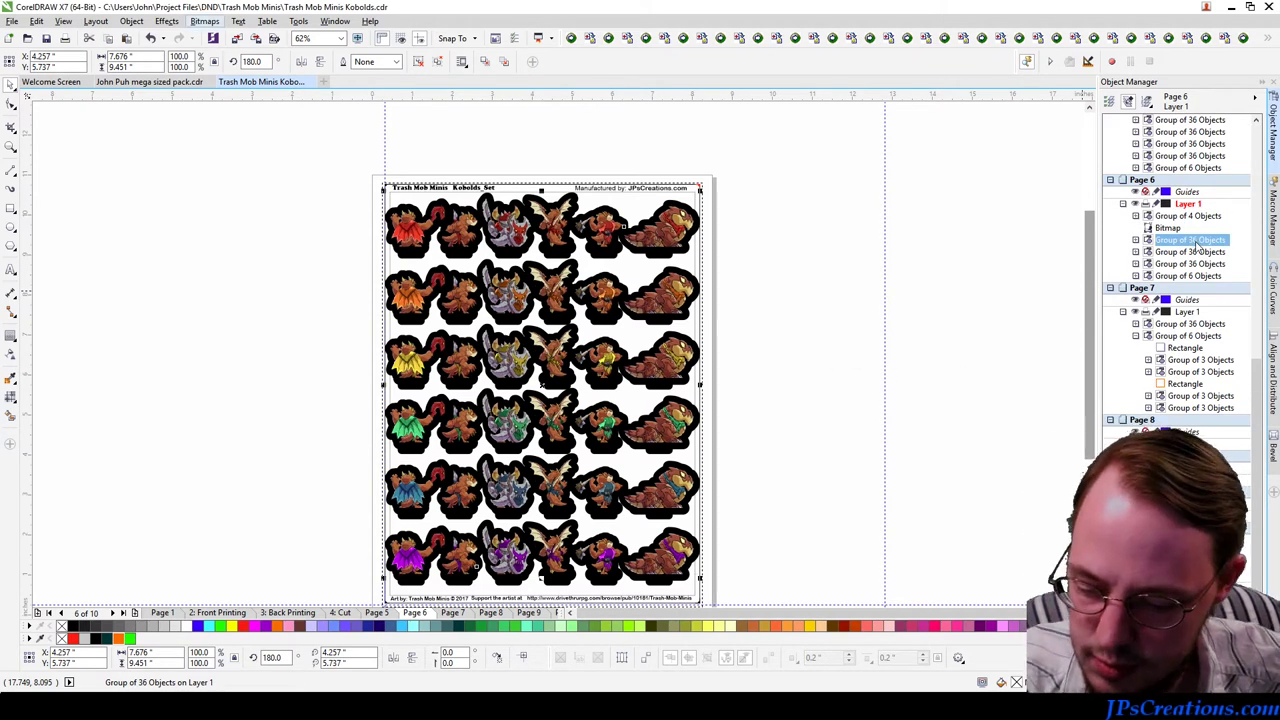
pyautogui.press('Return')
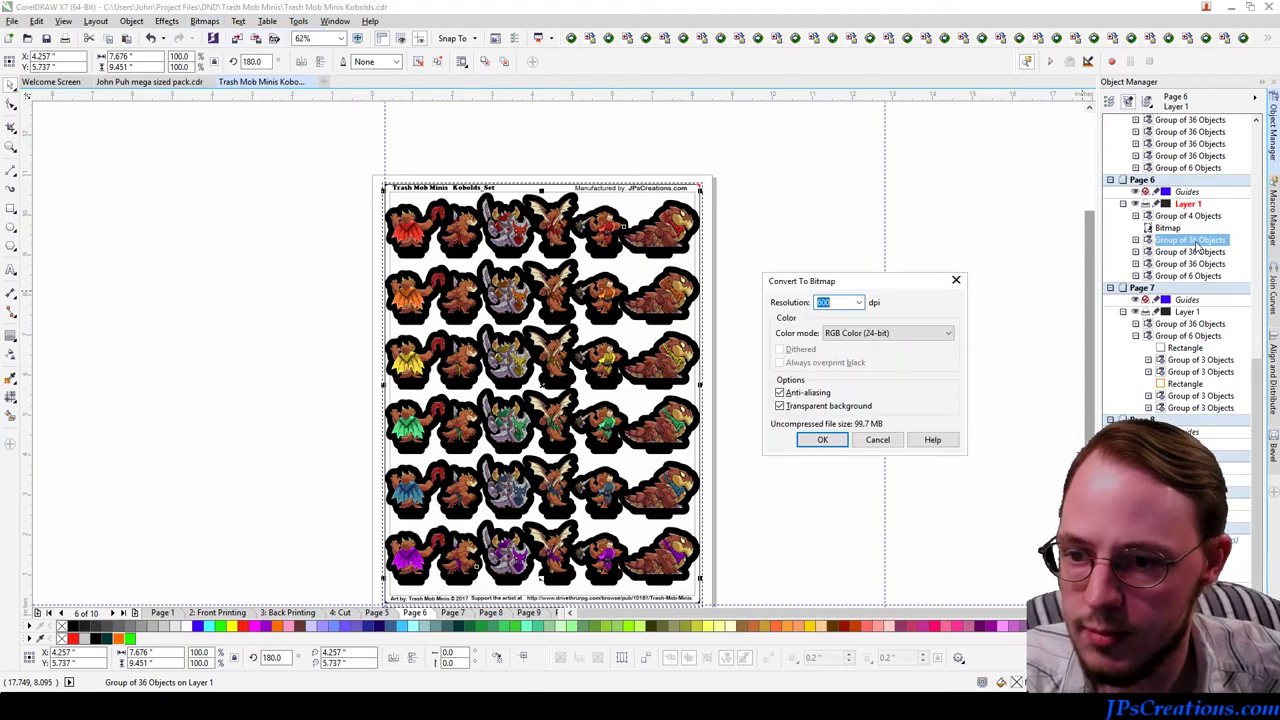
pyautogui.press('Return')
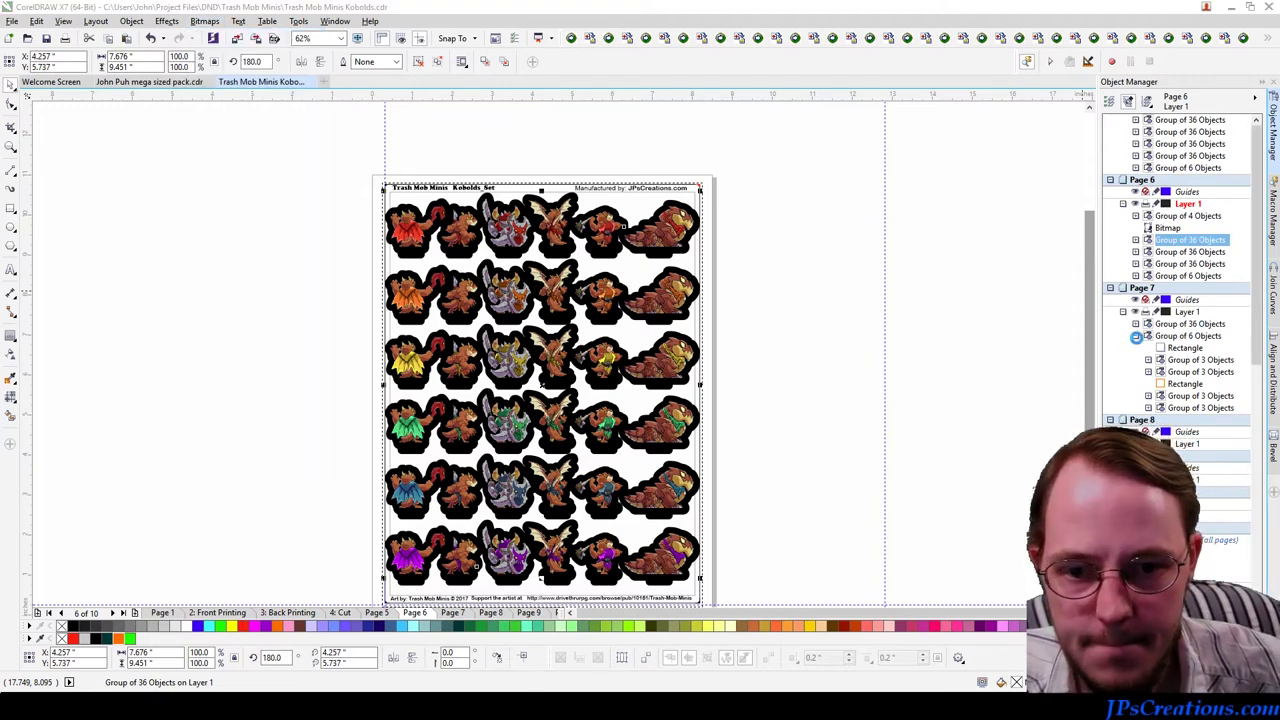
# Step: Convert Page 5's first group of 36 kobold images, directly below the text group, to a bitmap with the same settings
pyautogui.click(1192, 120)
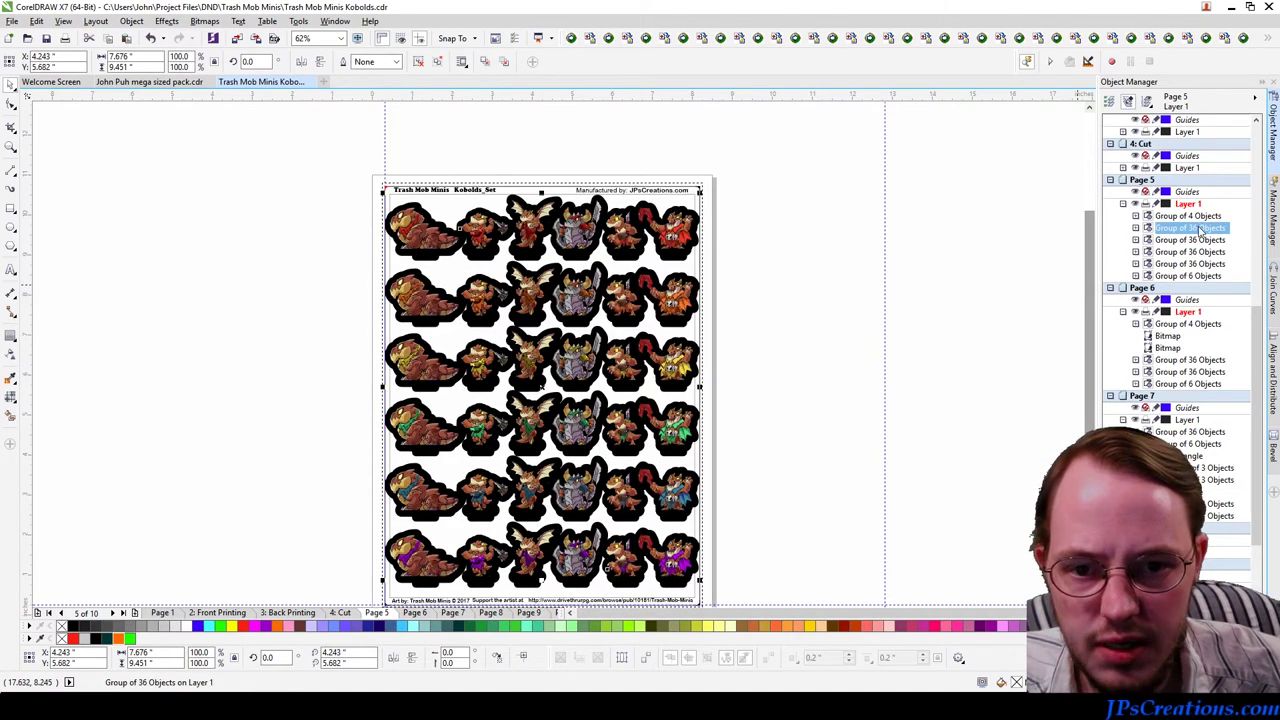
pyautogui.hotkey('alt', 'b')
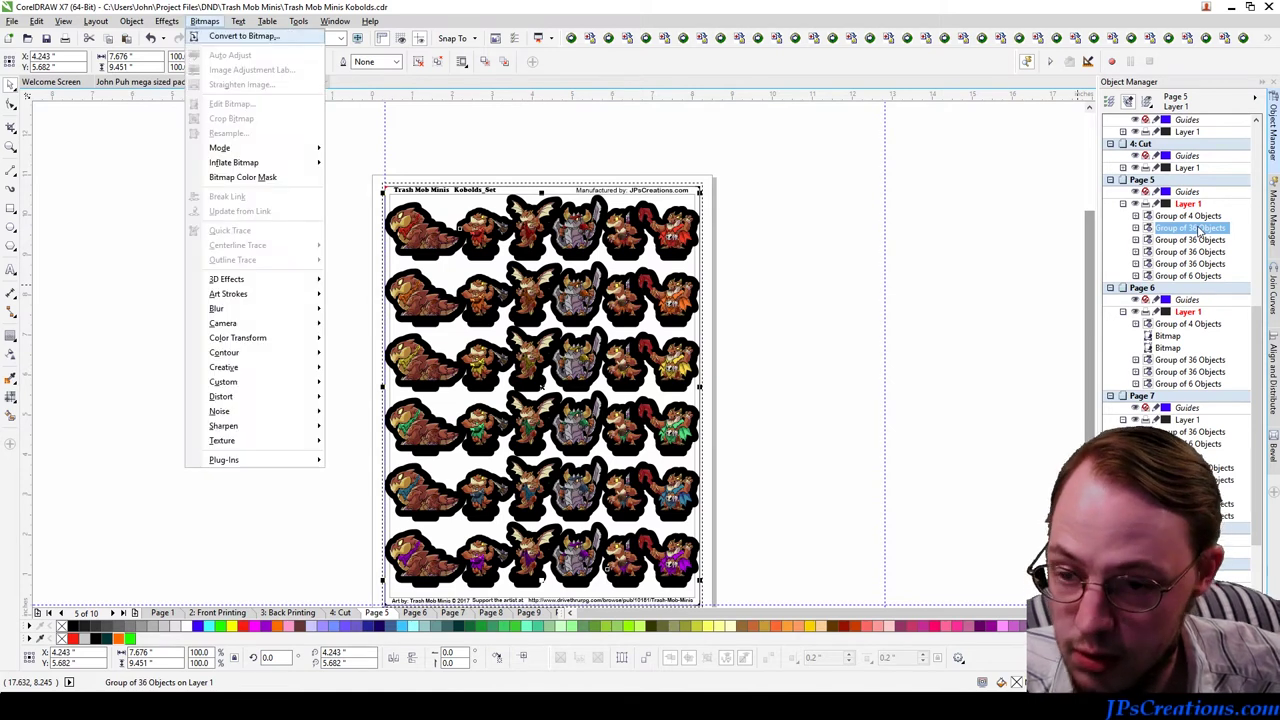
pyautogui.press('Return')
pyautogui.press('Escape')
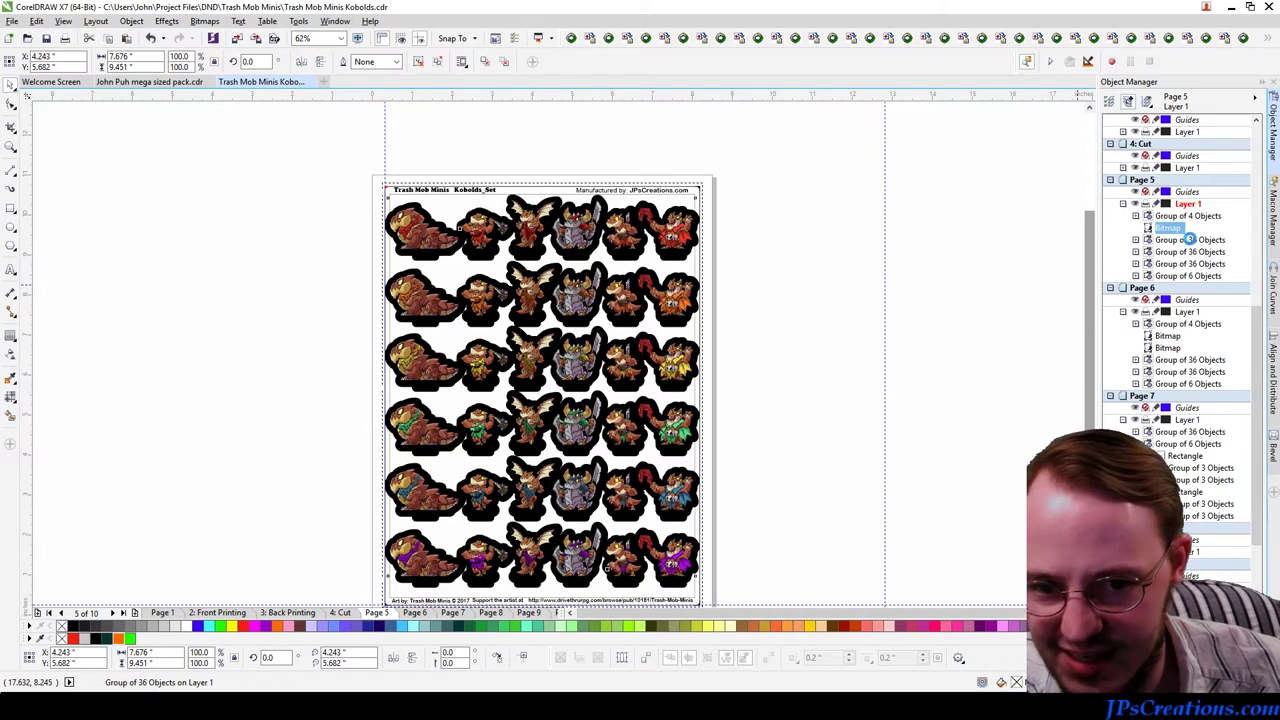
# Step: Convert Page 5's next group of 36 objects, directly below the new bitmap, to a 600 dpi RGB bitmap with transparency, and save the document
pyautogui.click(1190, 240)
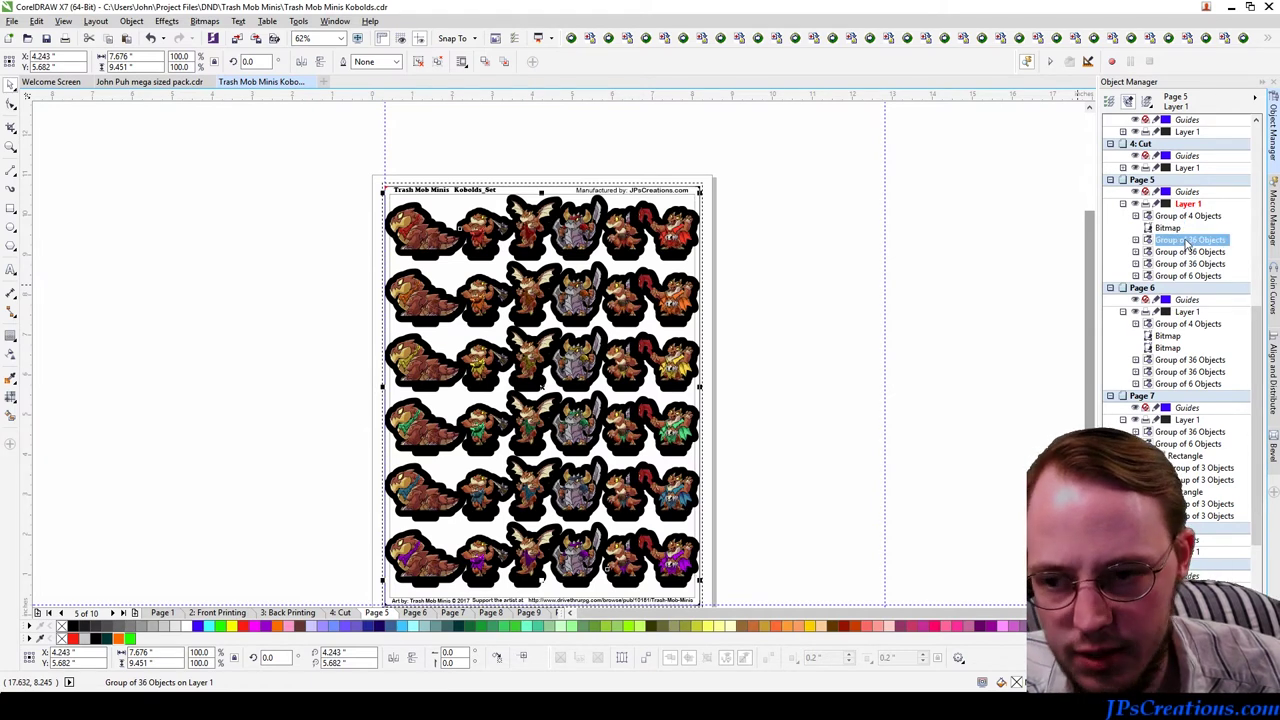
pyautogui.hotkey('alt', 'b')
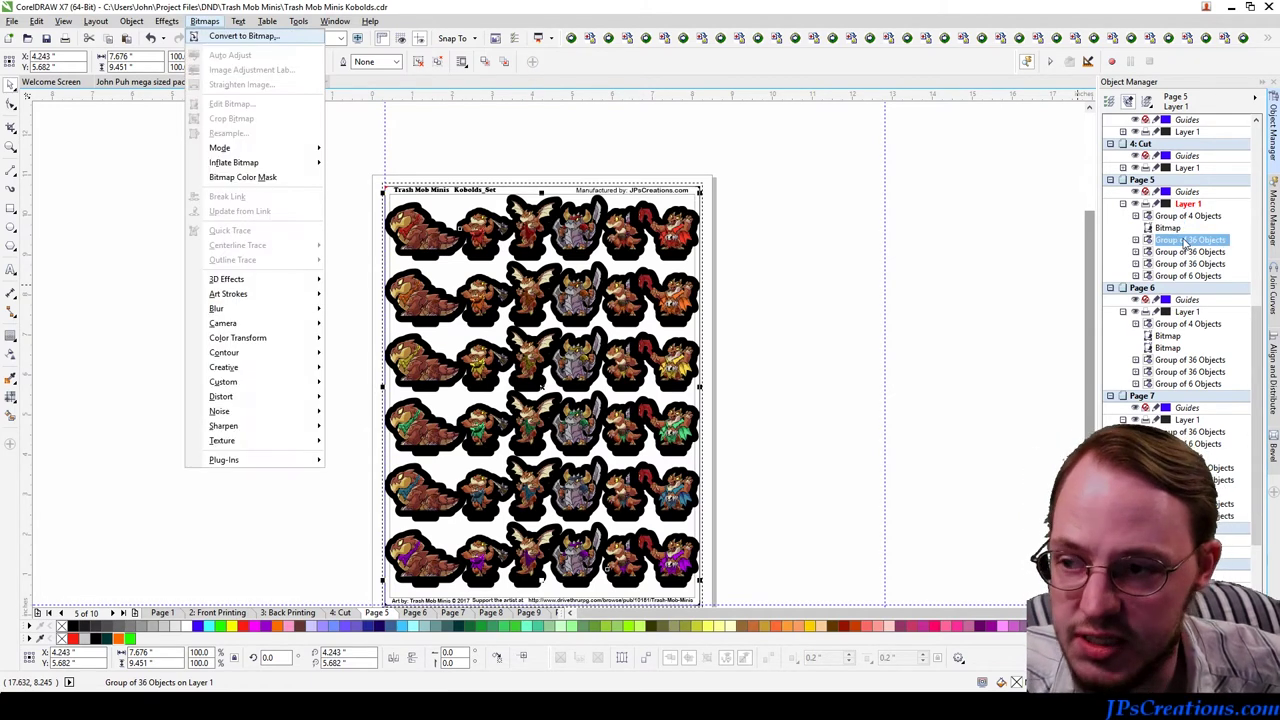
pyautogui.press('Return')
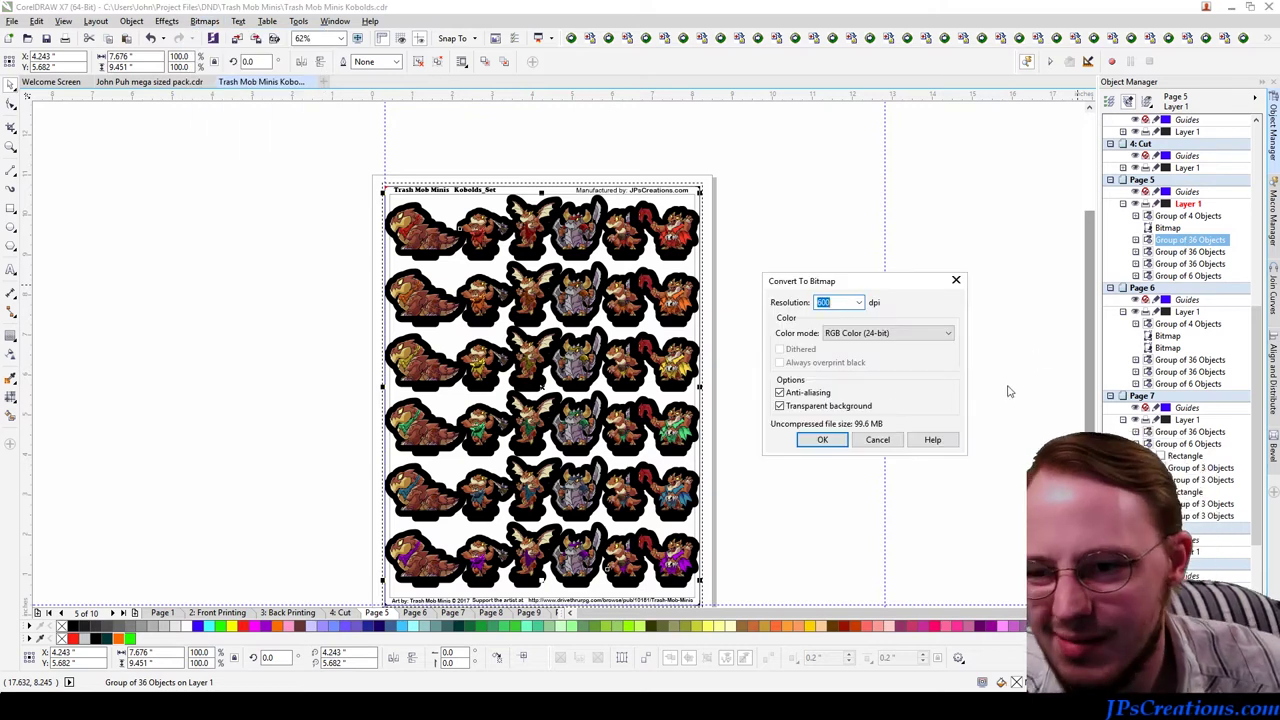
pyautogui.click(822, 440)
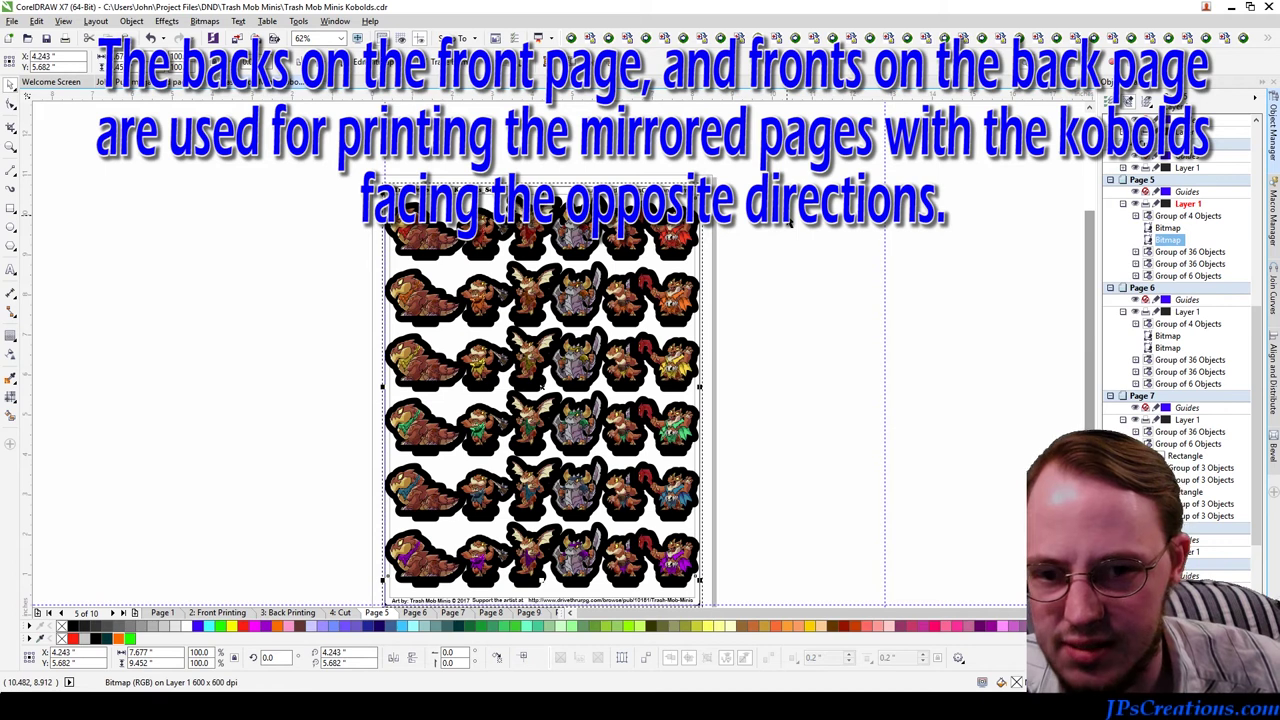
pyautogui.click(868, 138)
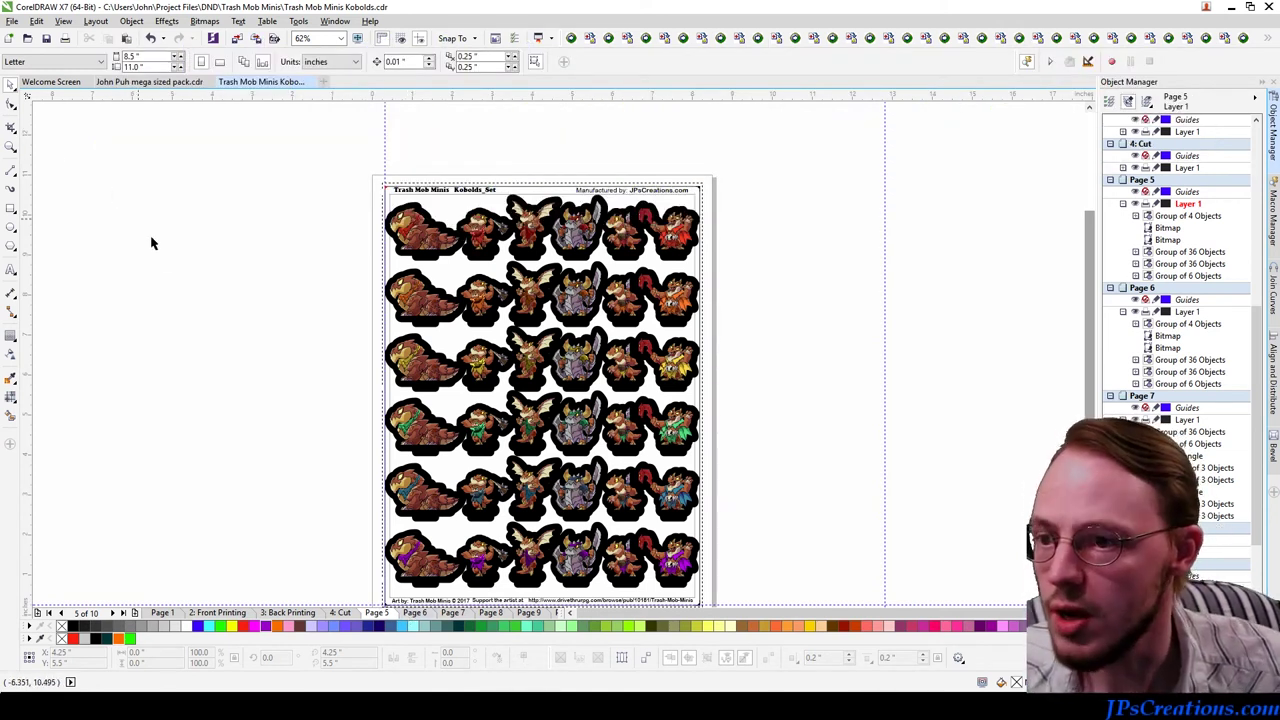
pyautogui.click(47, 45)
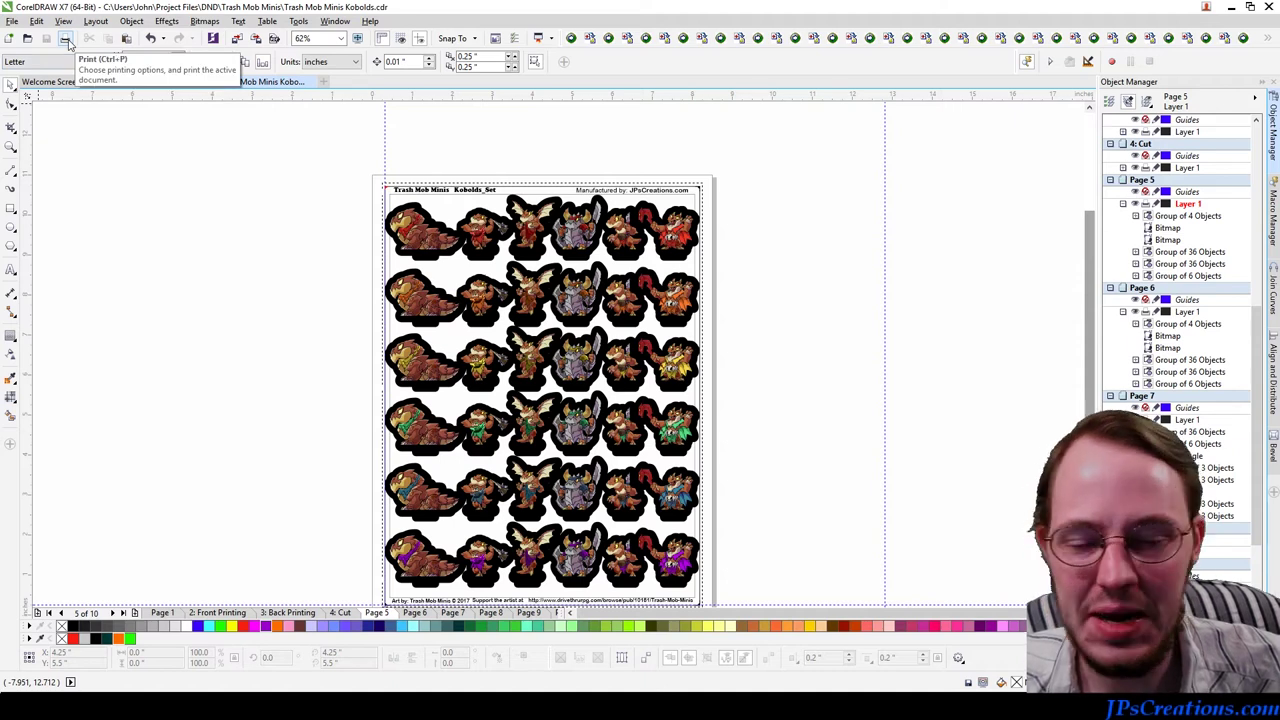
# Step: Set up the print job with the Double sided Paper minis print style and a page range of 5-6
pyautogui.click(66, 40)
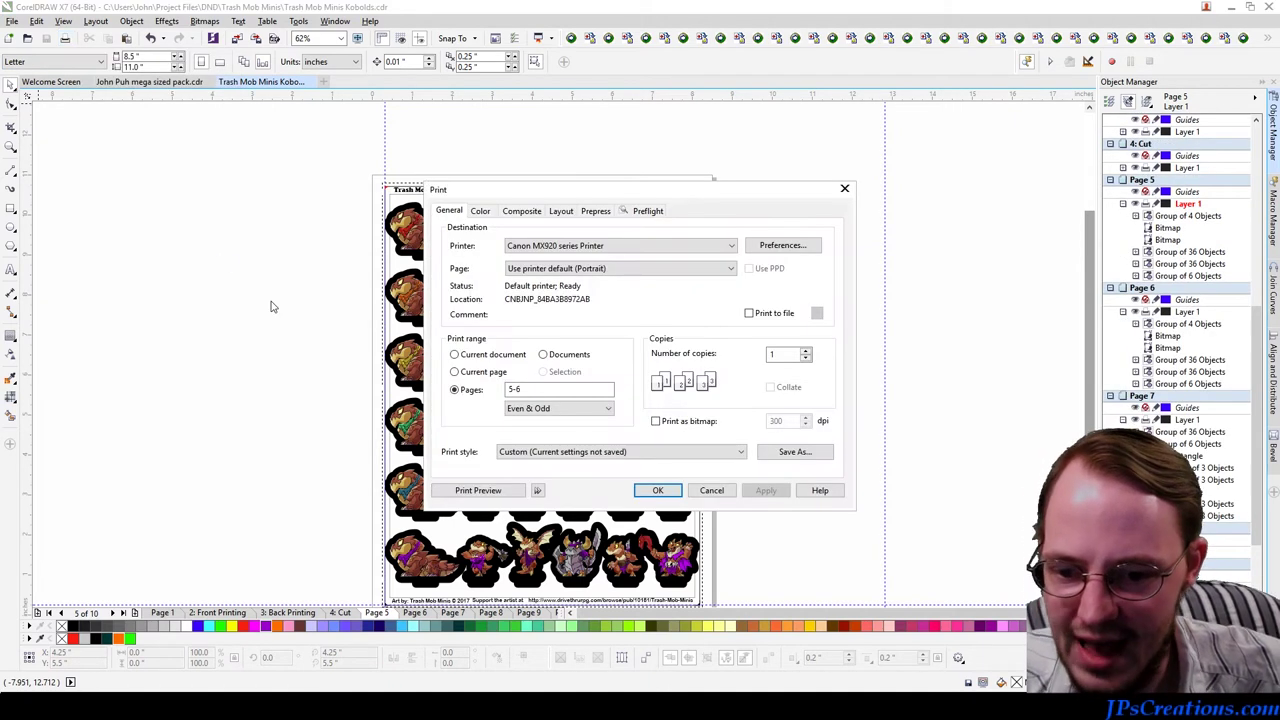
pyautogui.click(684, 458)
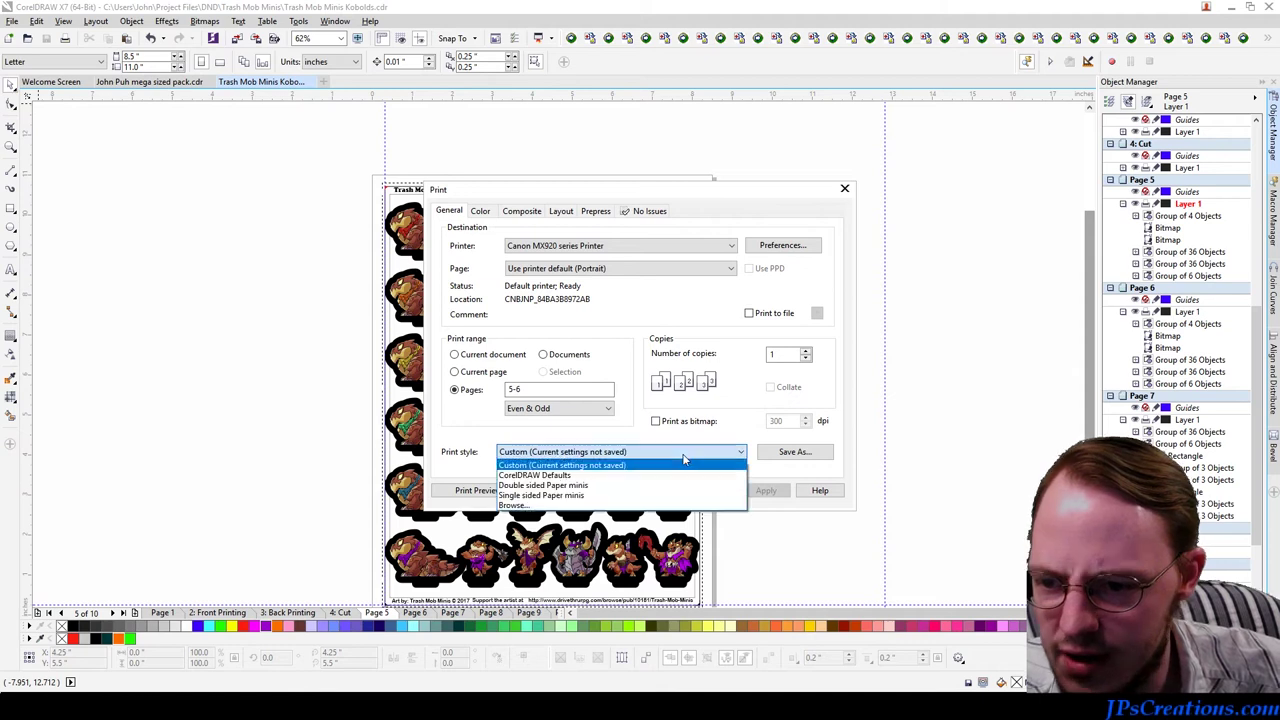
pyautogui.click(586, 488)
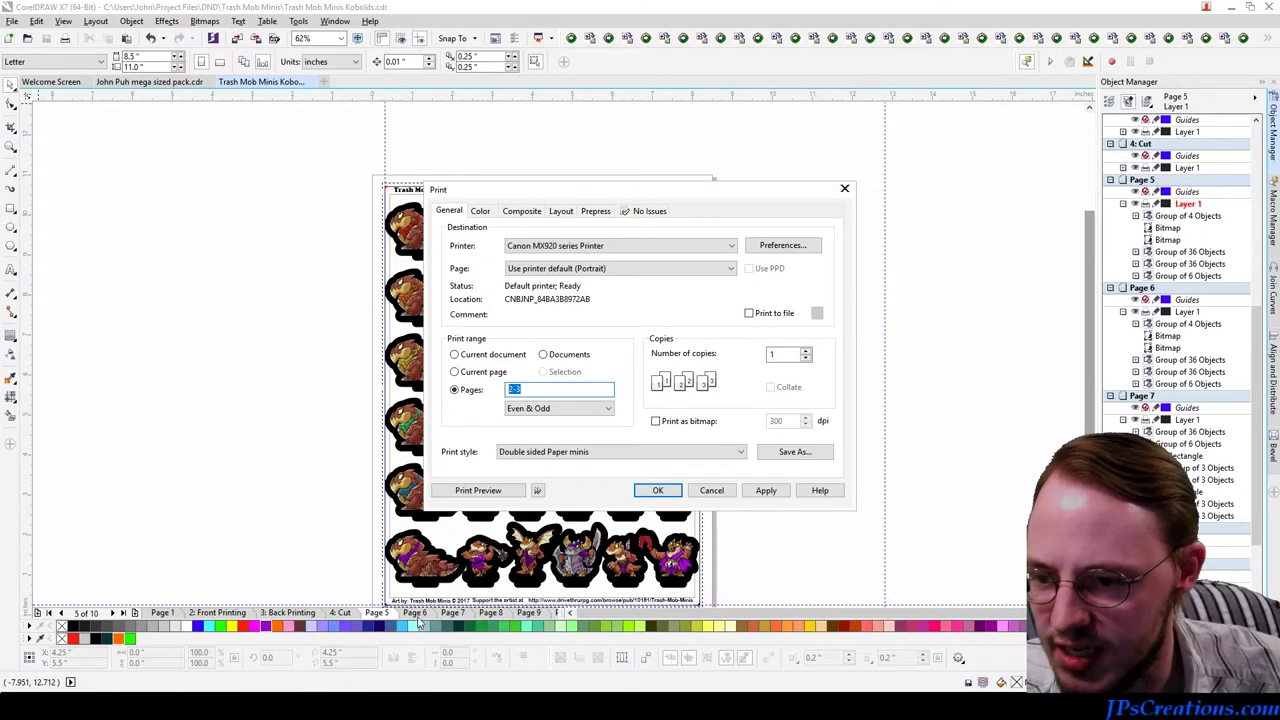
pyautogui.write('5-6')
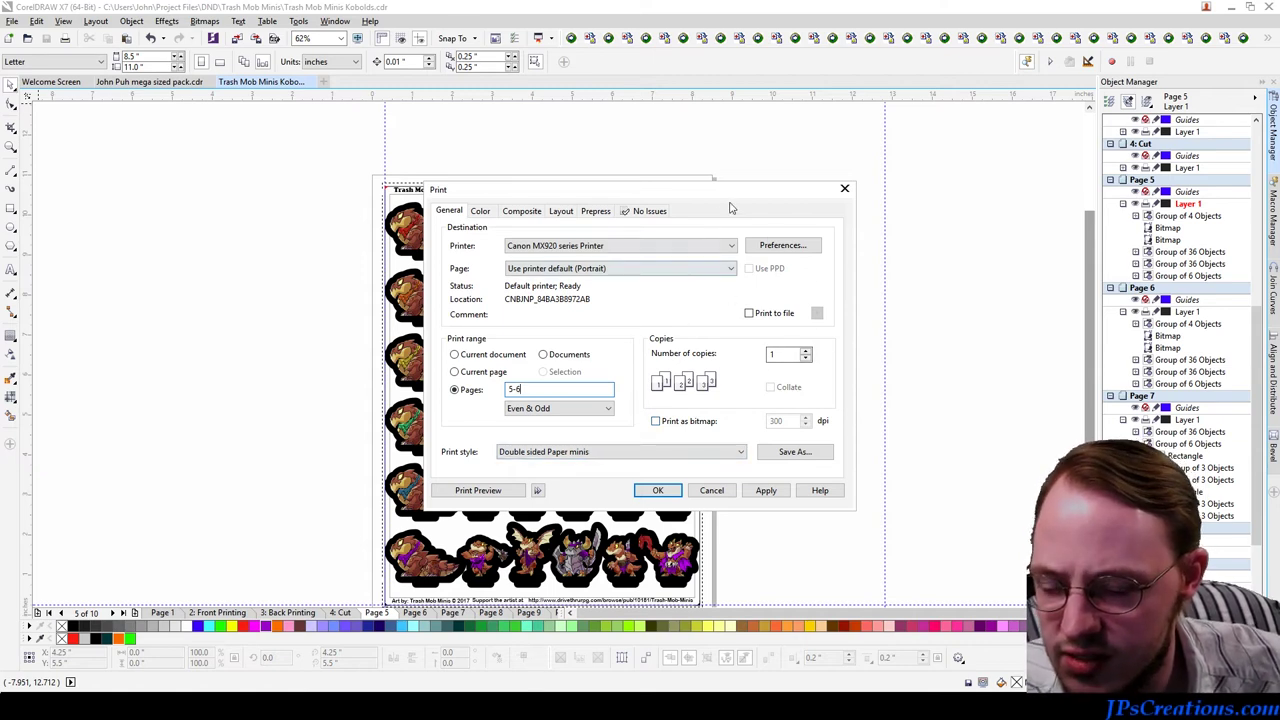
# Step: Choose the Scaled page layout in the printer preferences, keeping Plain Paper as the media type, and print pages 5-6
pyautogui.click(762, 245)
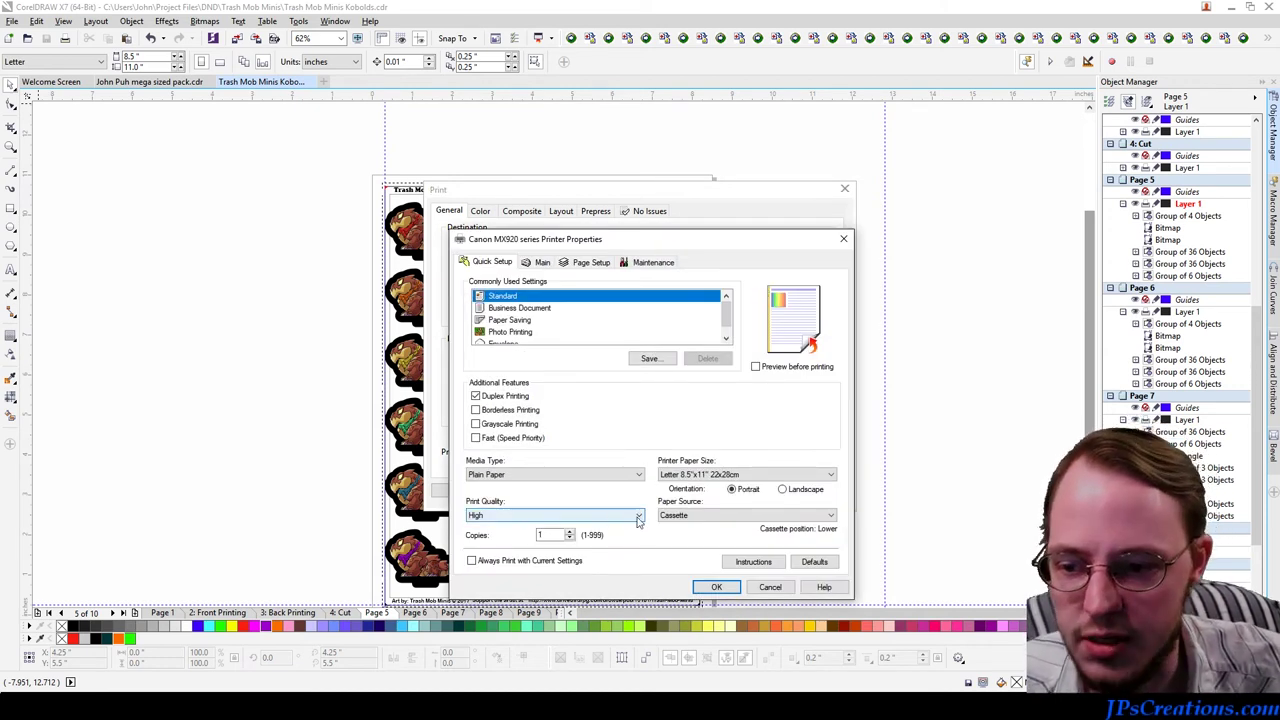
pyautogui.click(508, 477)
pyautogui.moveTo(525, 506)
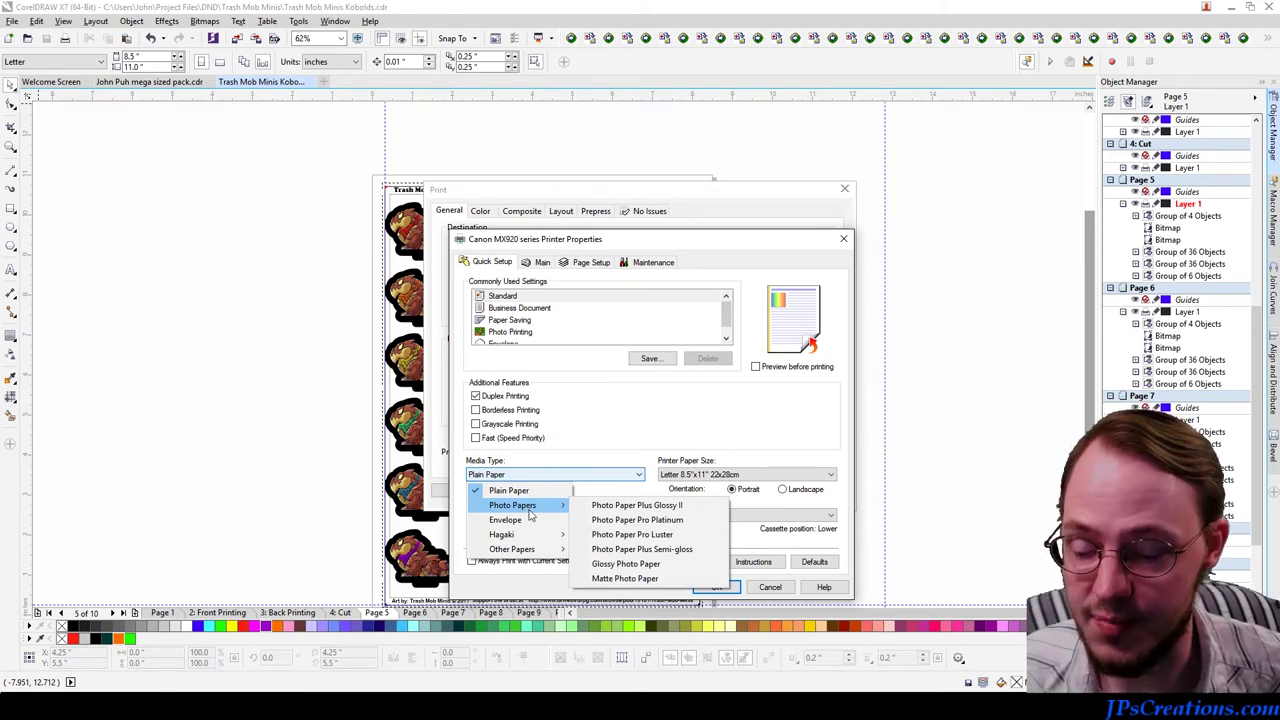
pyautogui.click(541, 475)
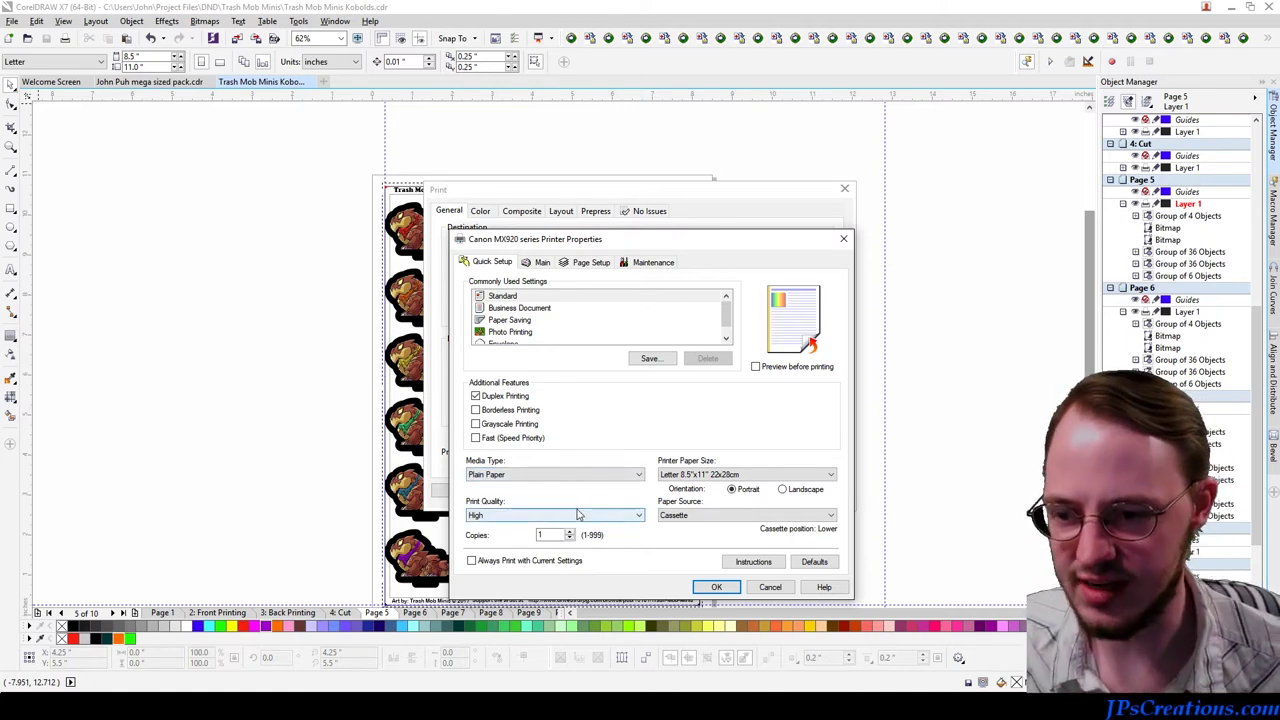
pyautogui.click(578, 265)
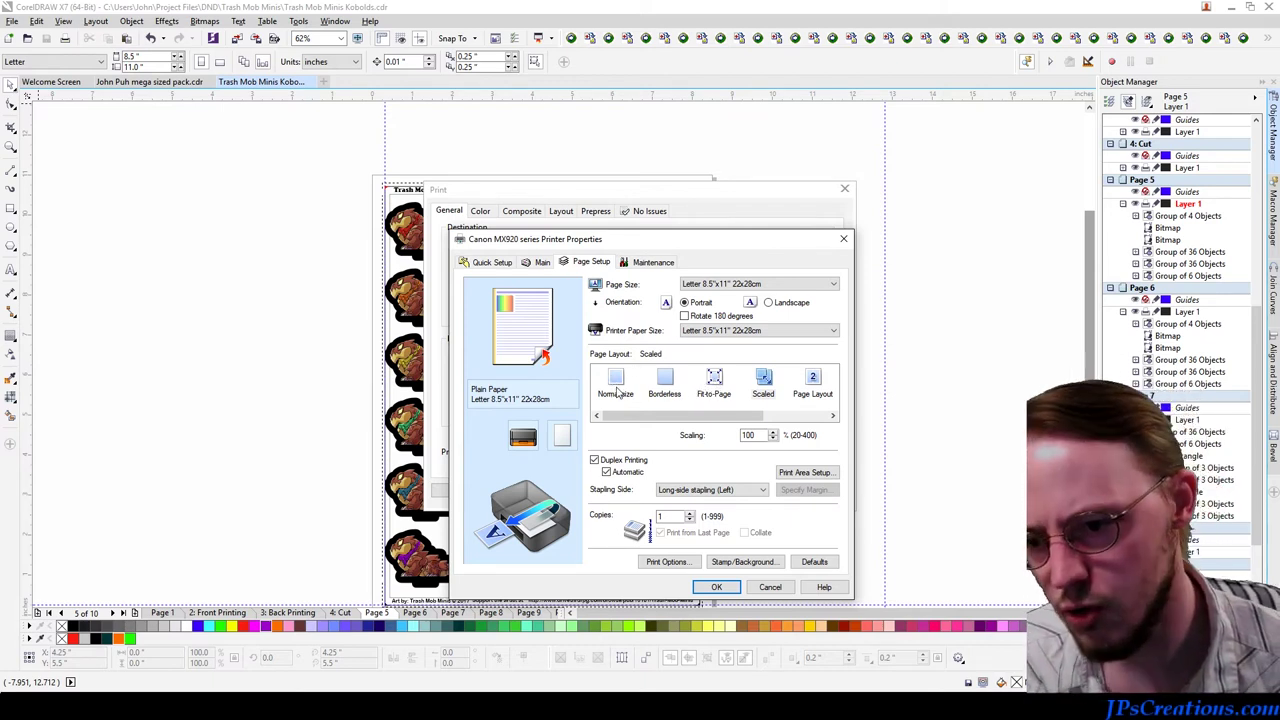
pyautogui.click(766, 380)
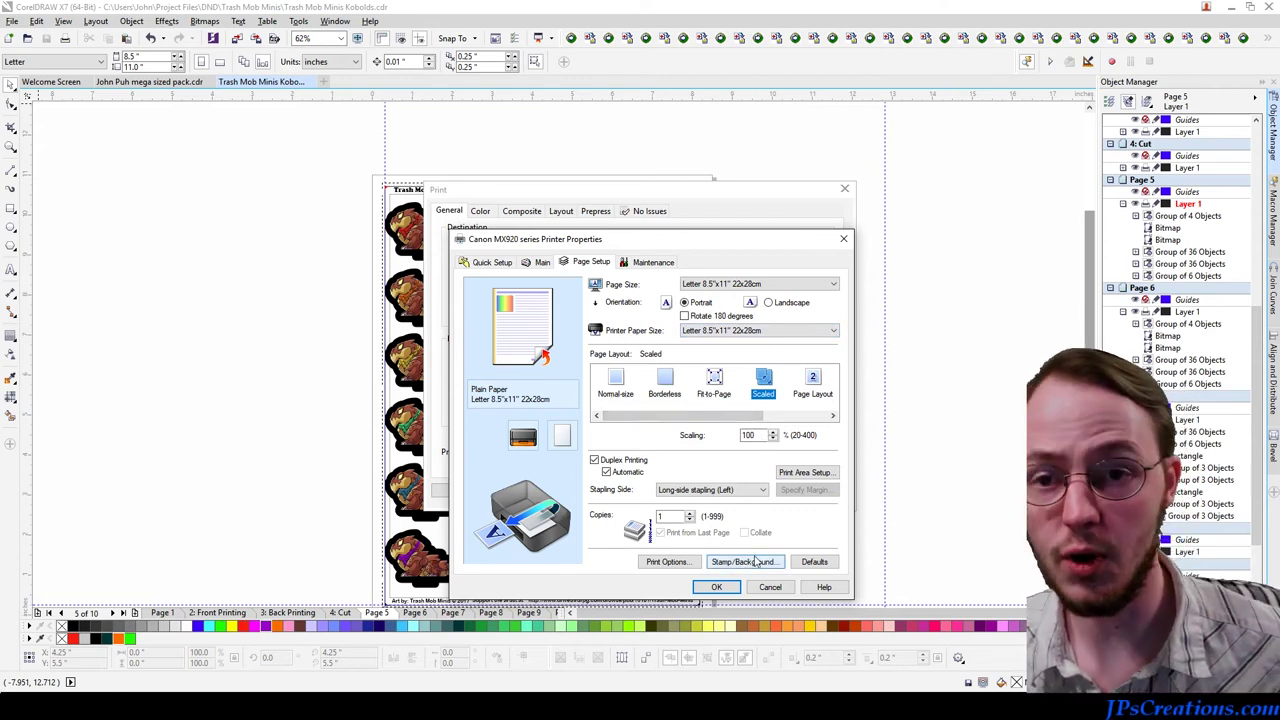
pyautogui.click(716, 588)
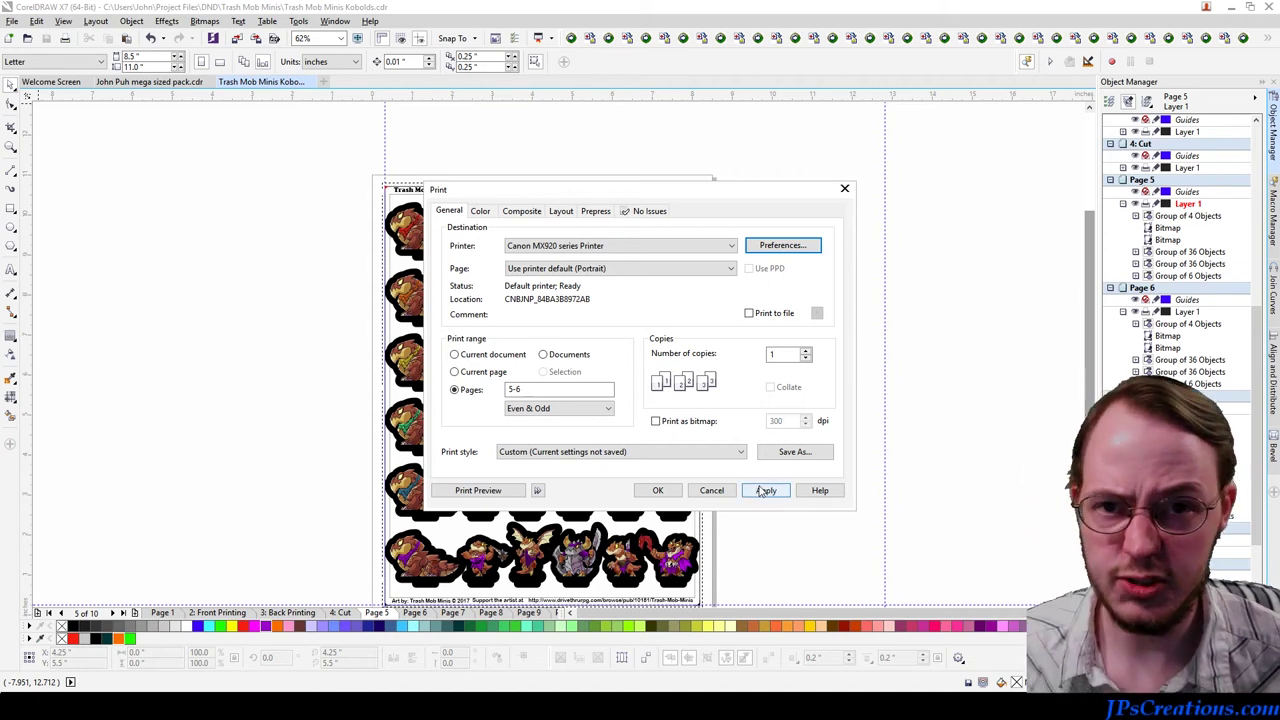
pyautogui.click(765, 490)
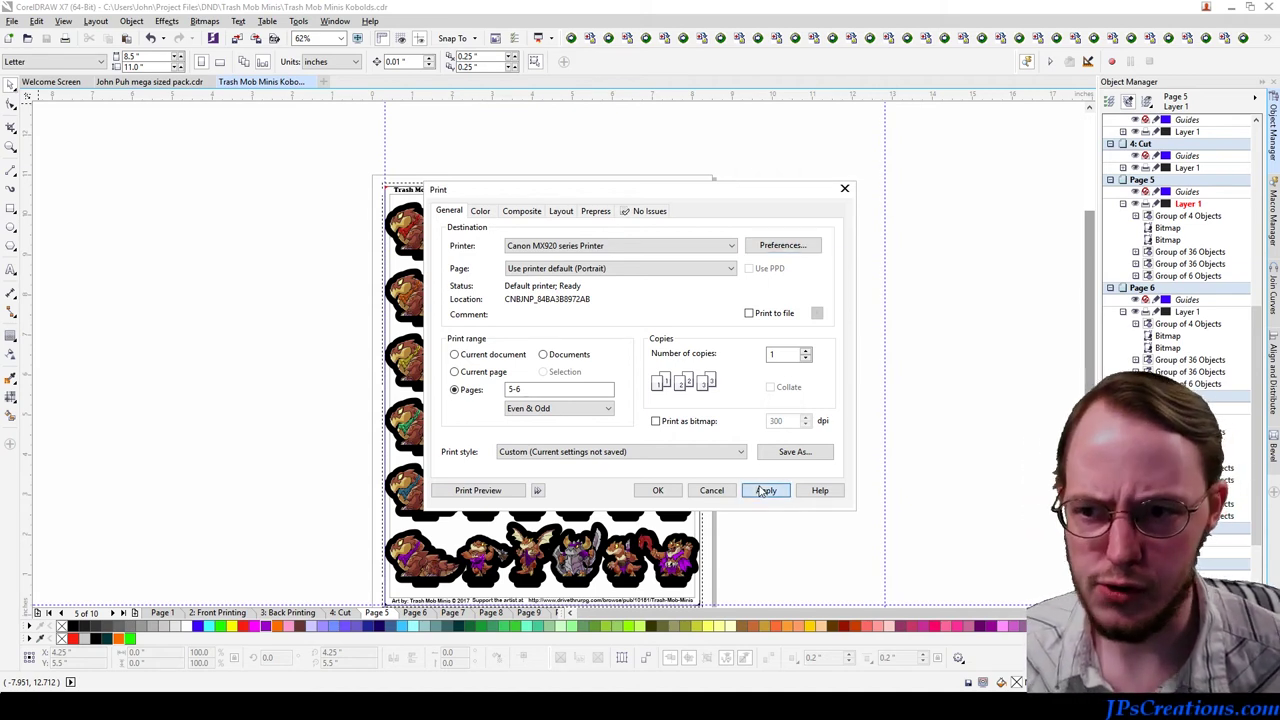
pyautogui.click(660, 490)
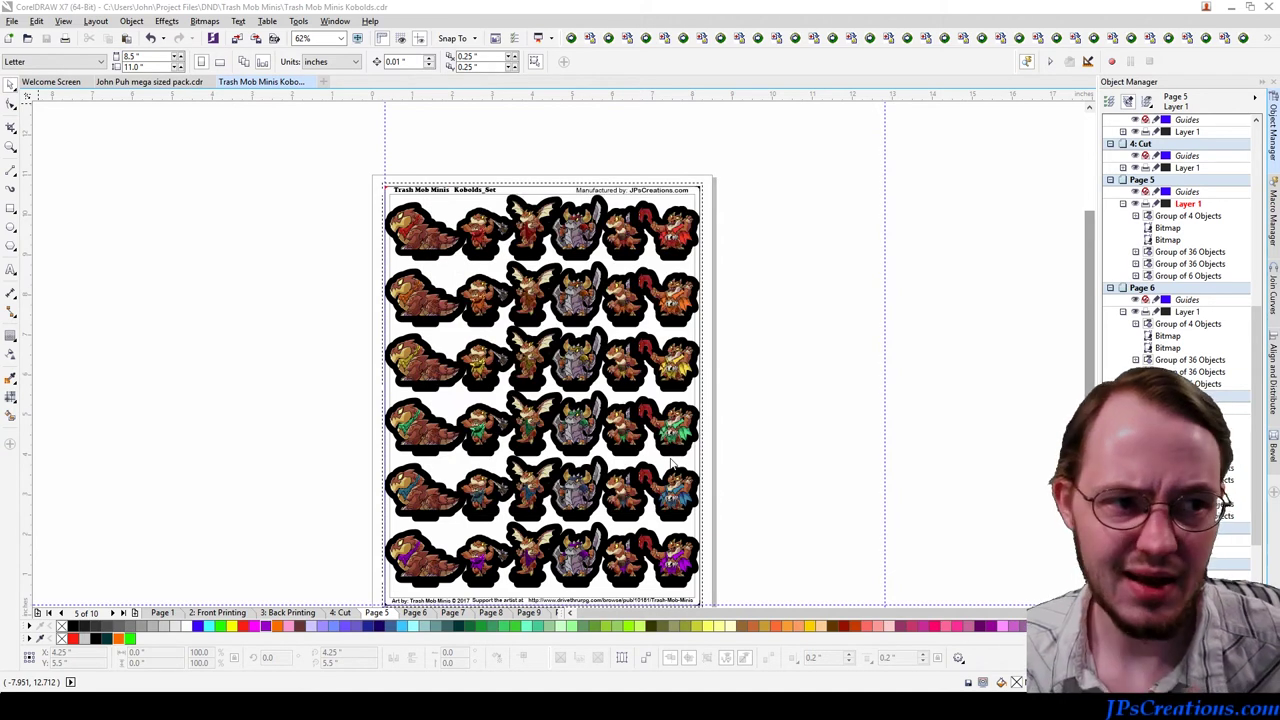